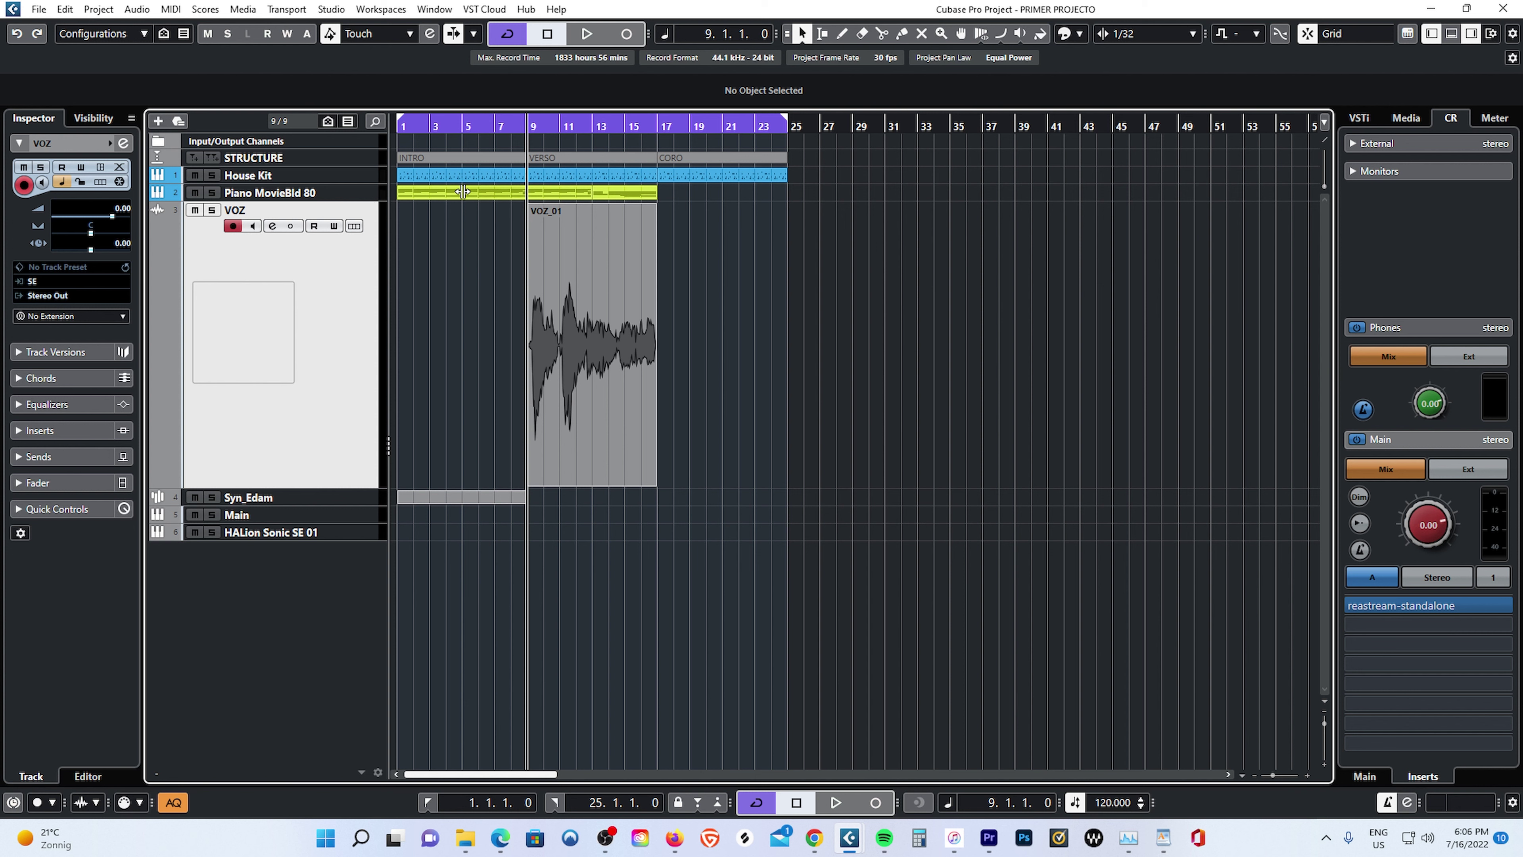
Play the project from bar 9 to hear the arrangement, stop, and return the playhead to bar 9.
key(space)
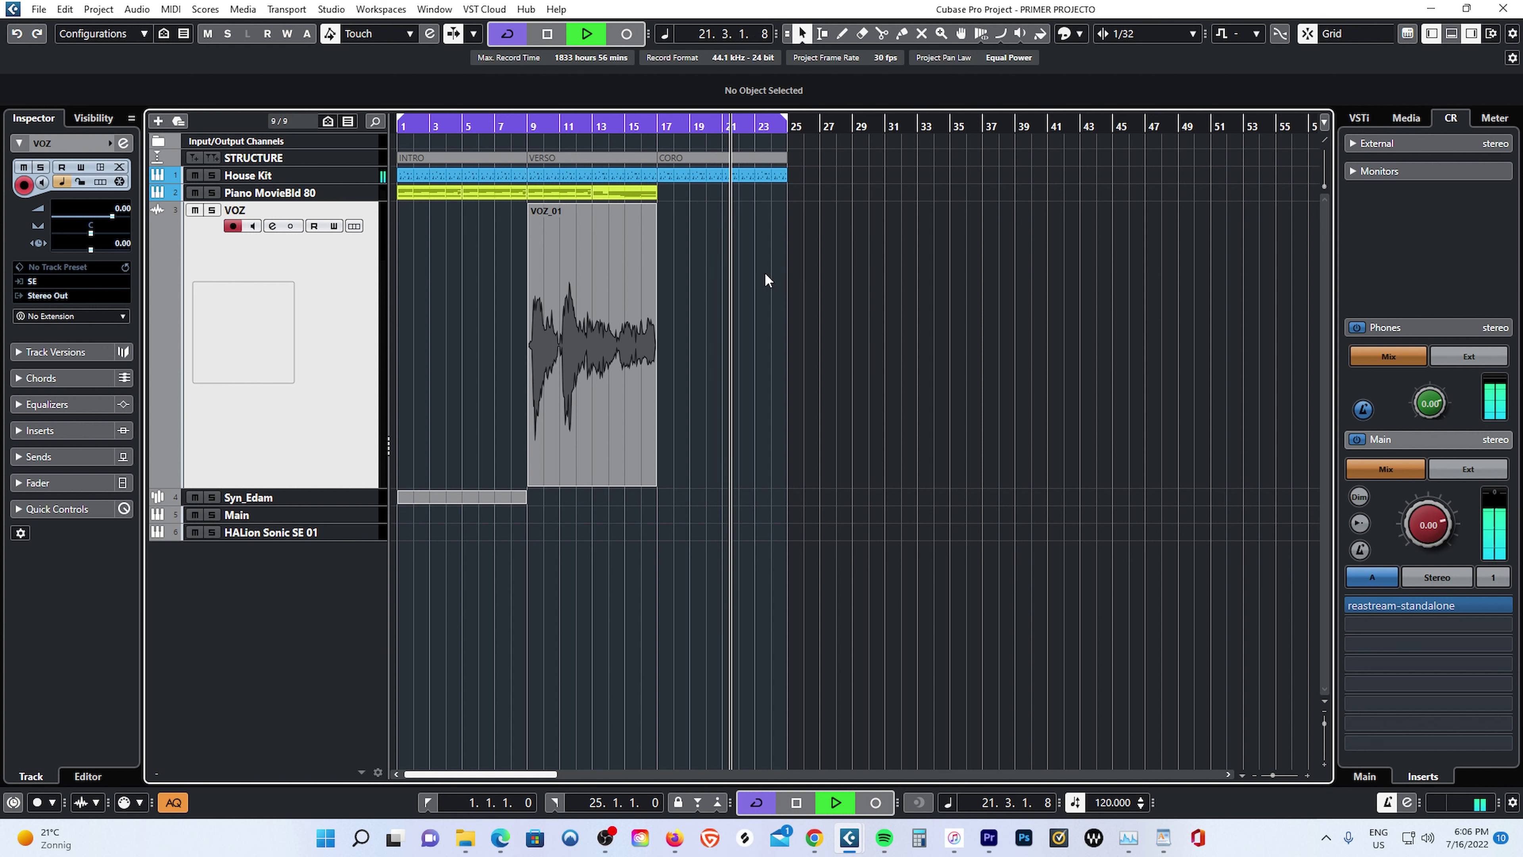
key(space)
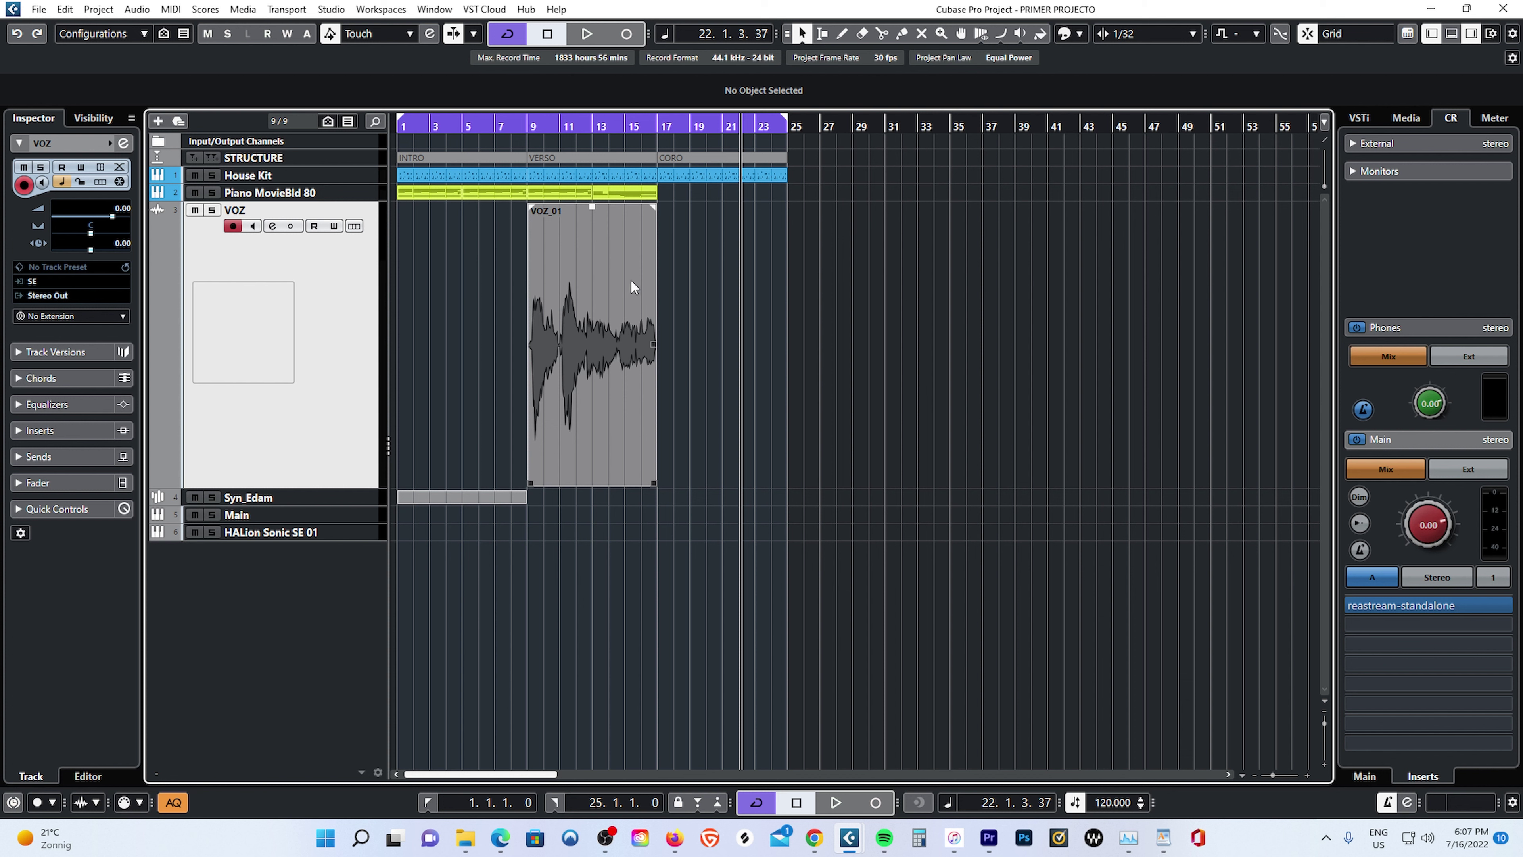
click(526, 126)
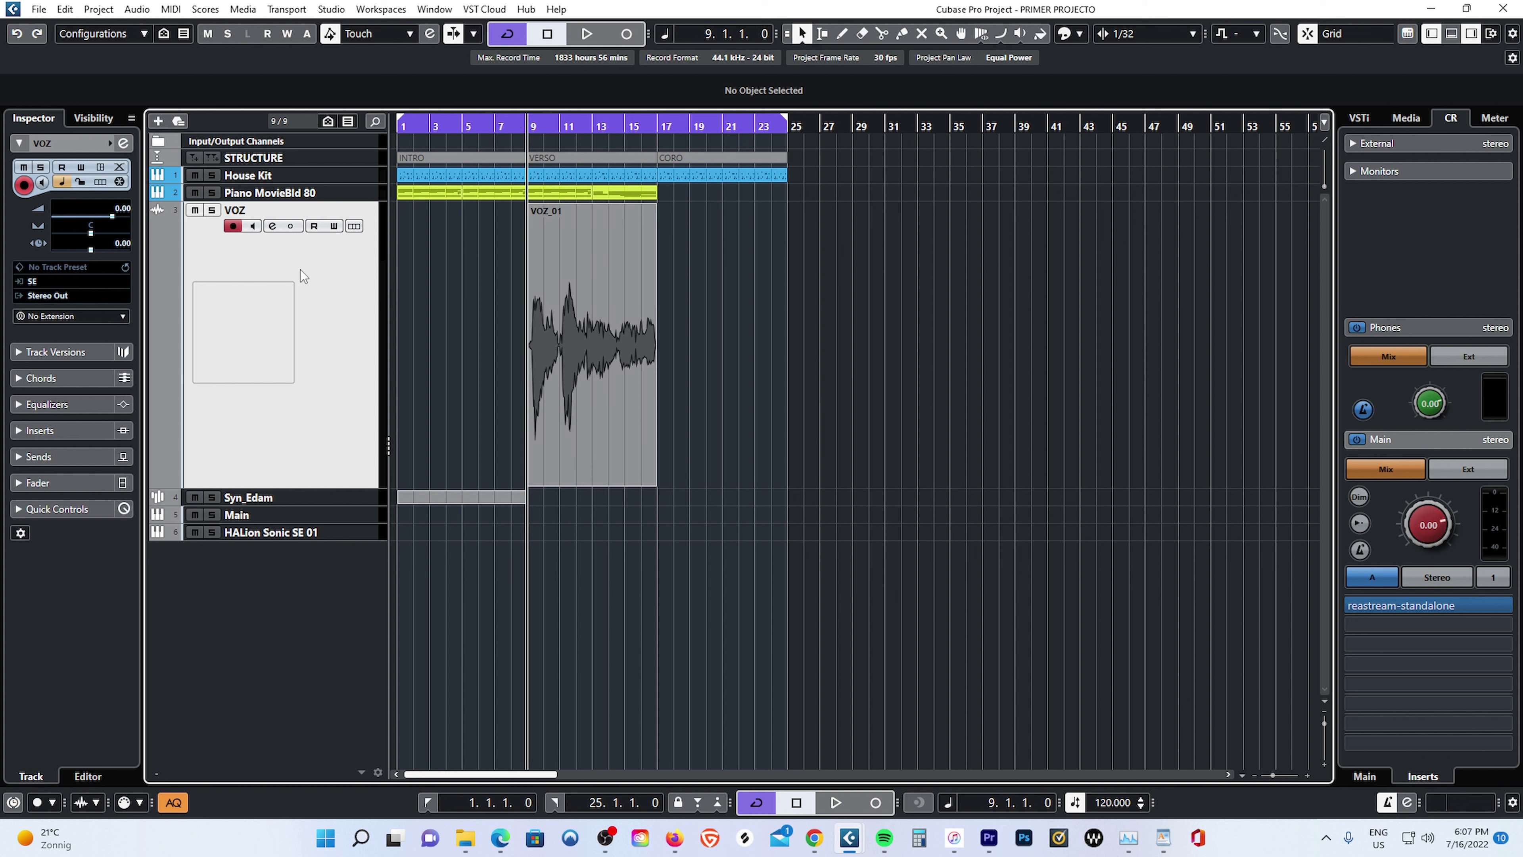
Add the Pitch Correct effect to the VOZ track's first insert slot, close its window, and bypass the effect.
click(72, 428)
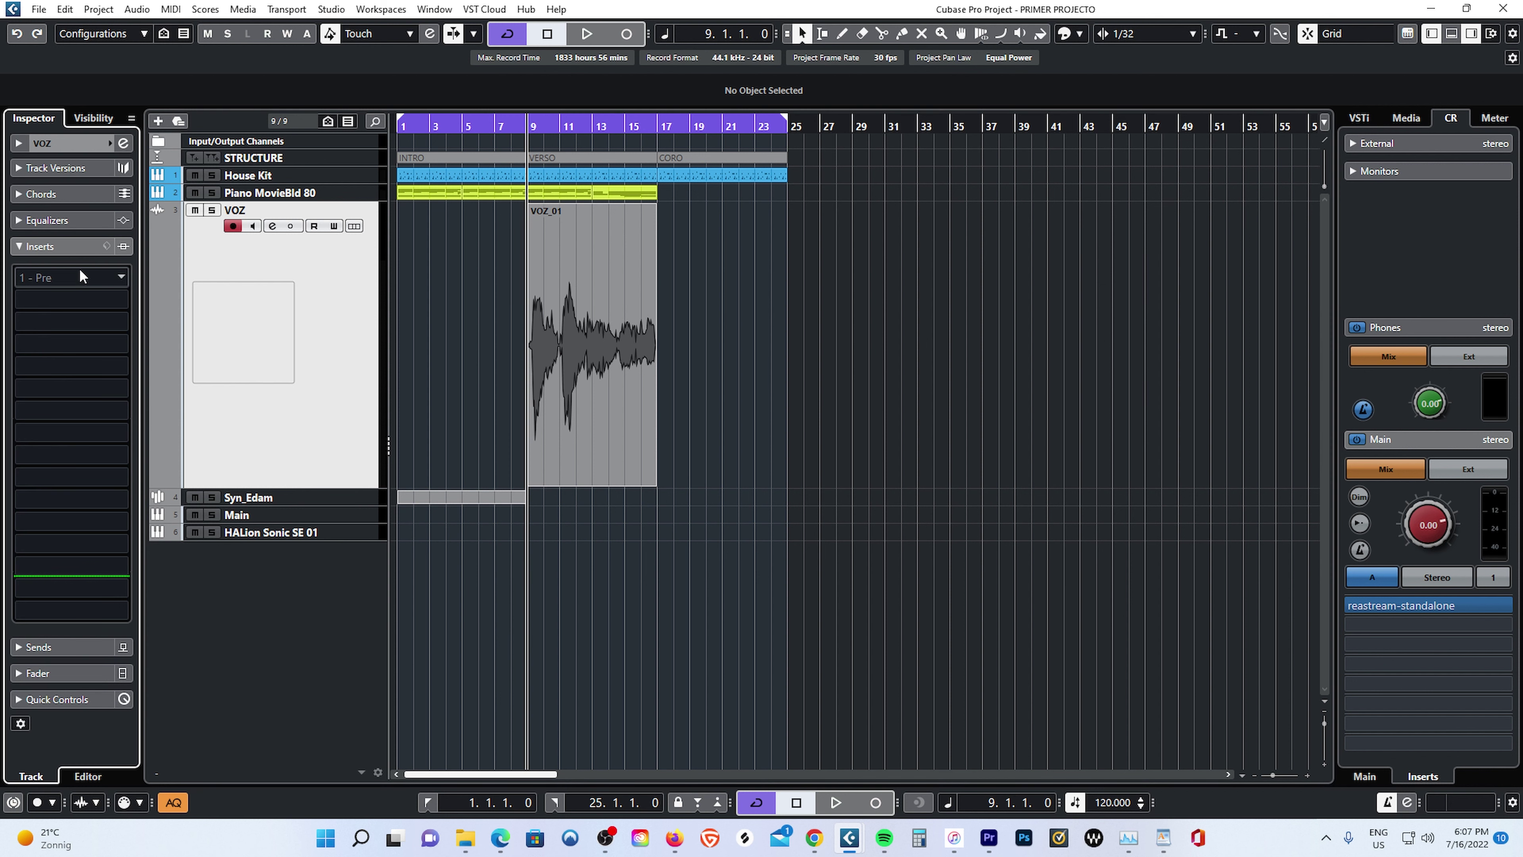
click(110, 275)
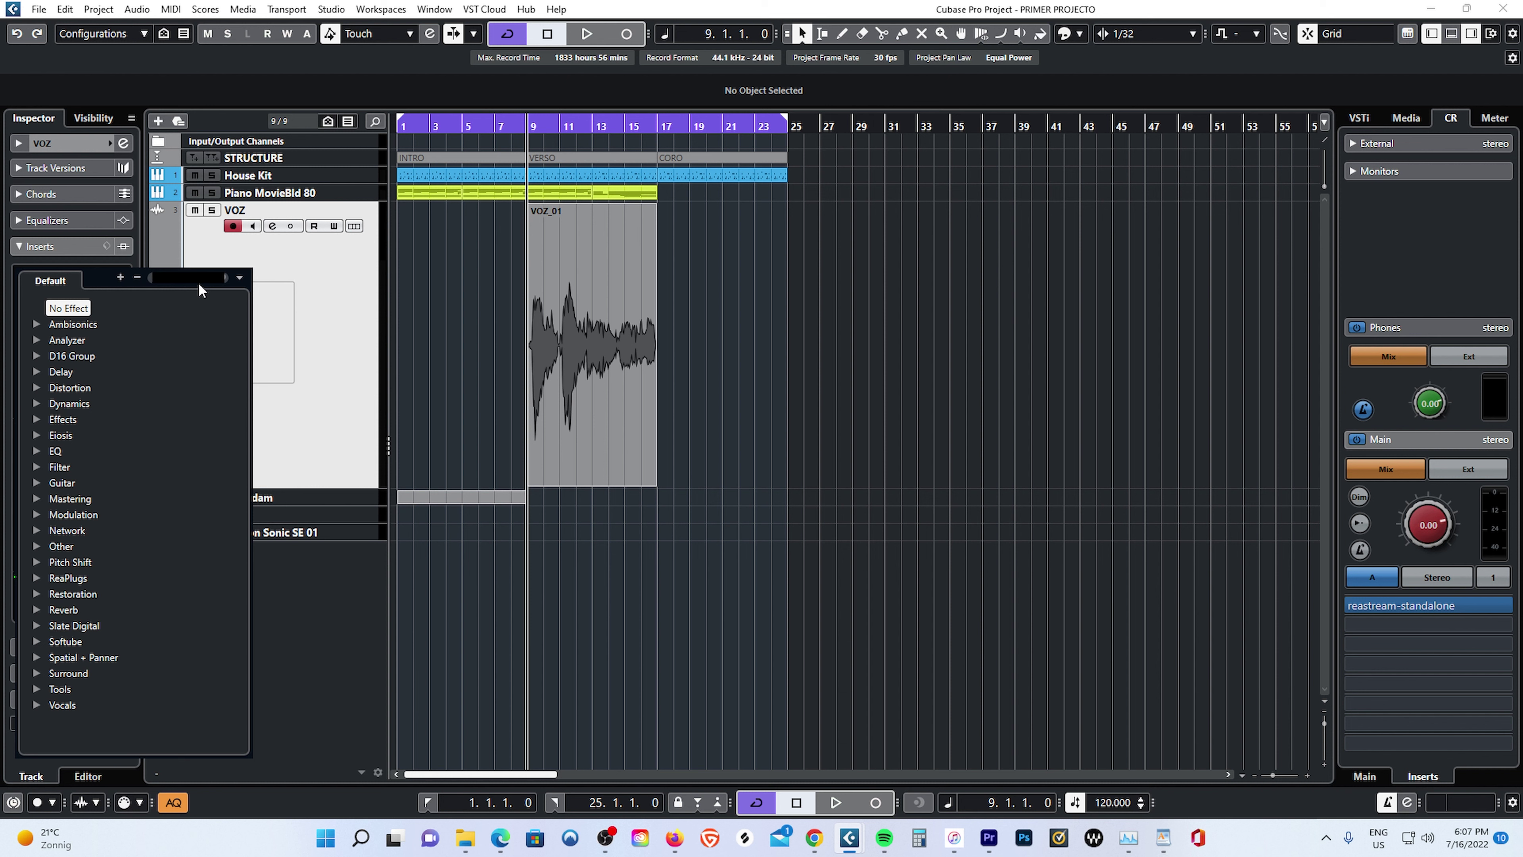
text(PIT)
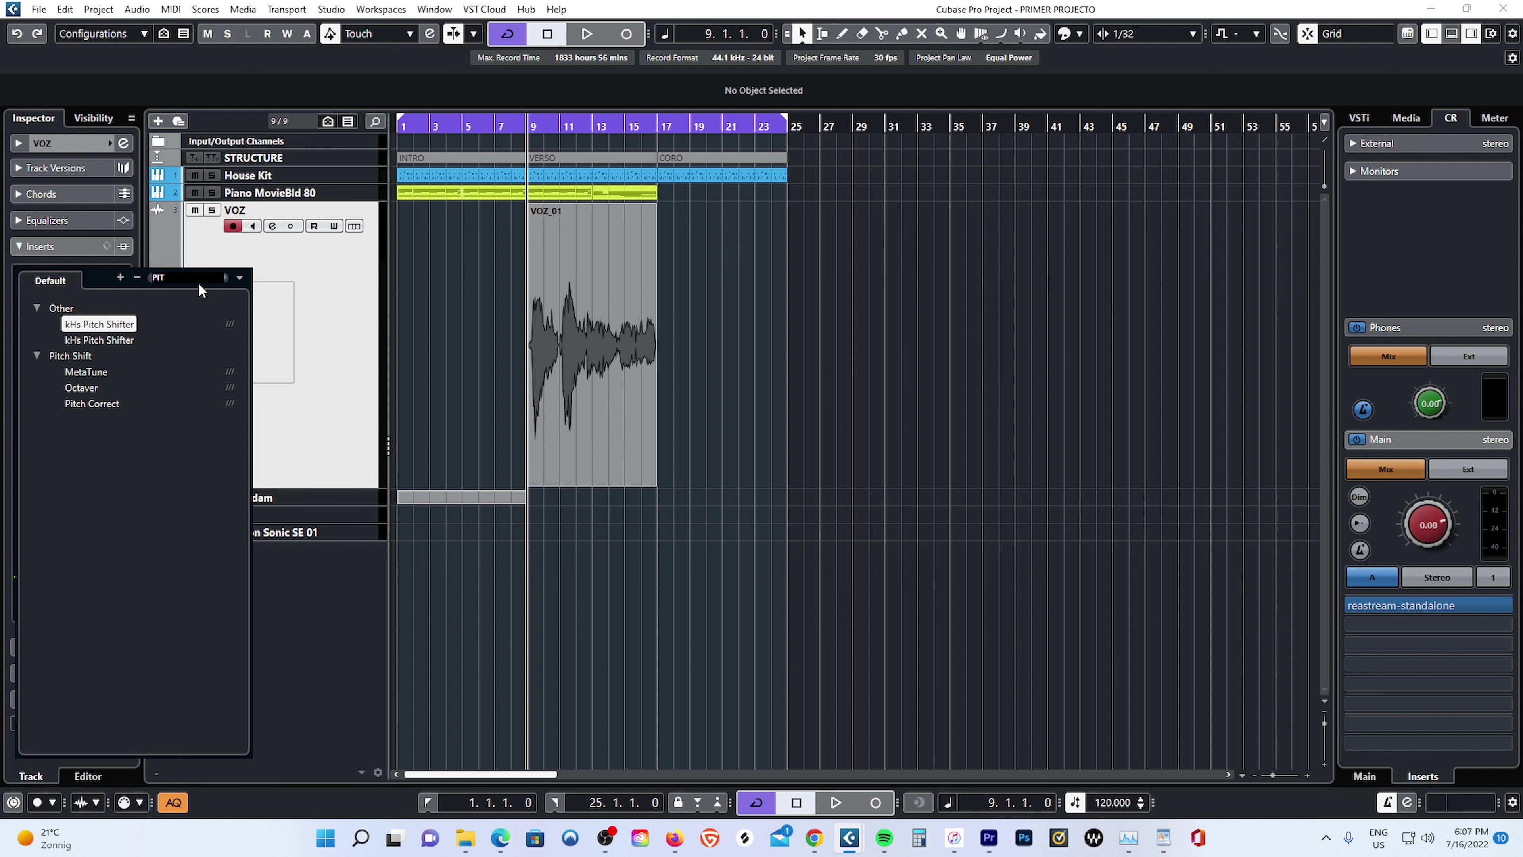
click(108, 401)
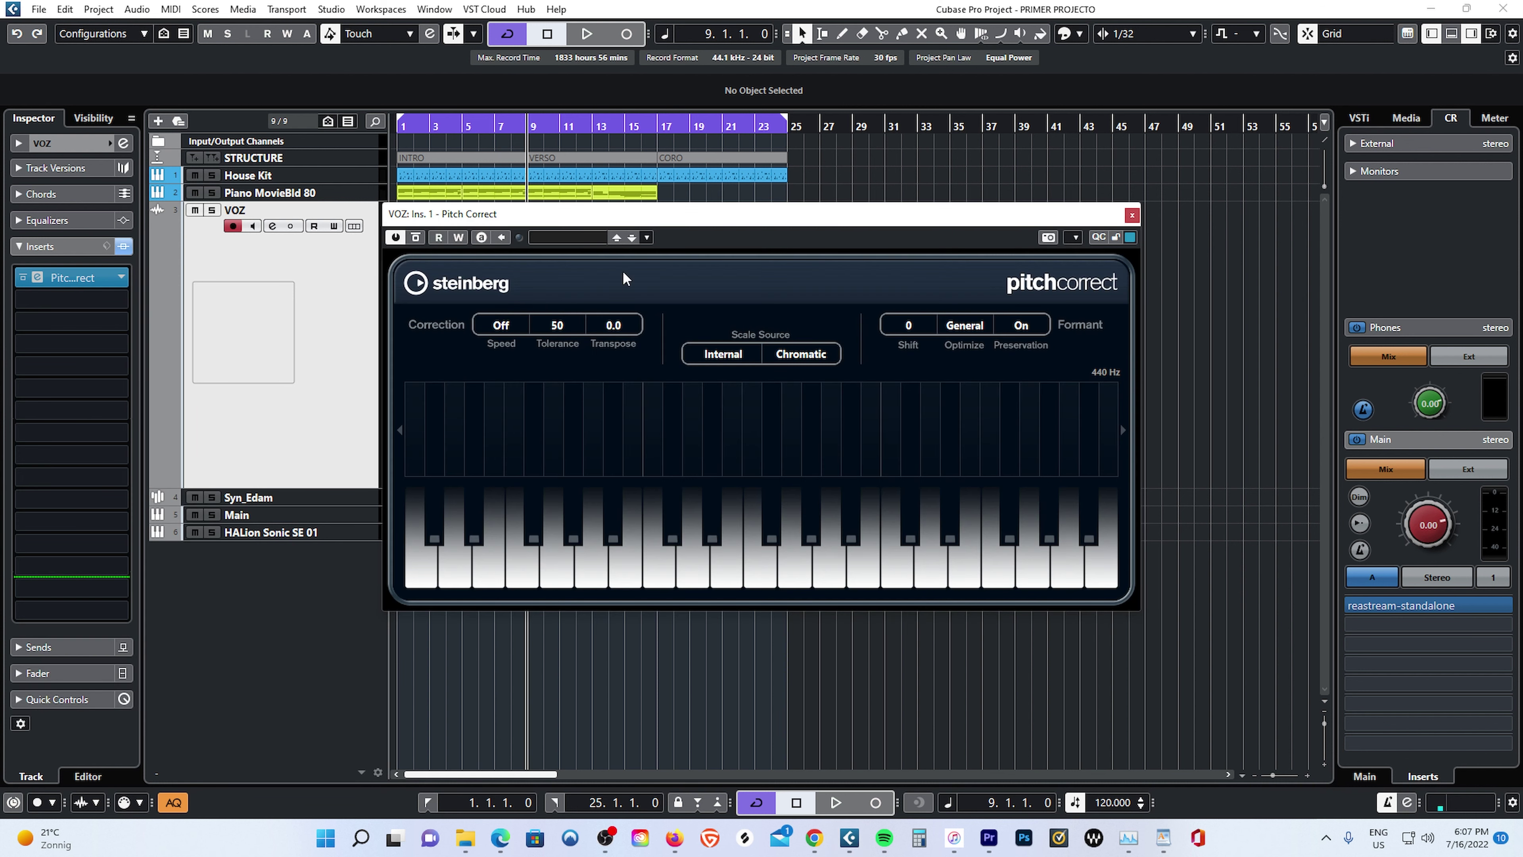
drag(692, 230, 983, 274)
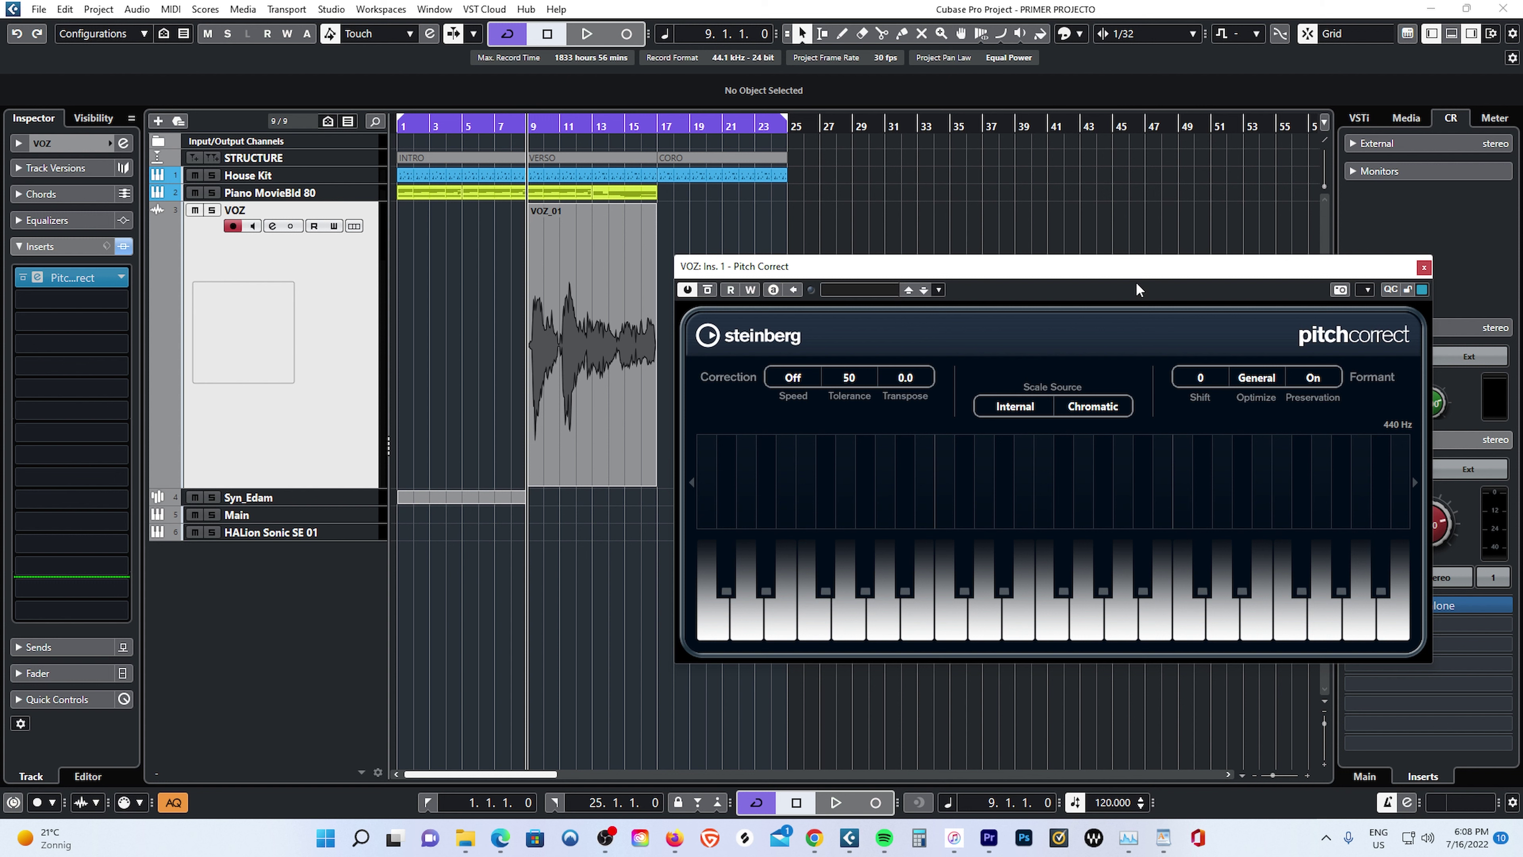
click(1423, 268)
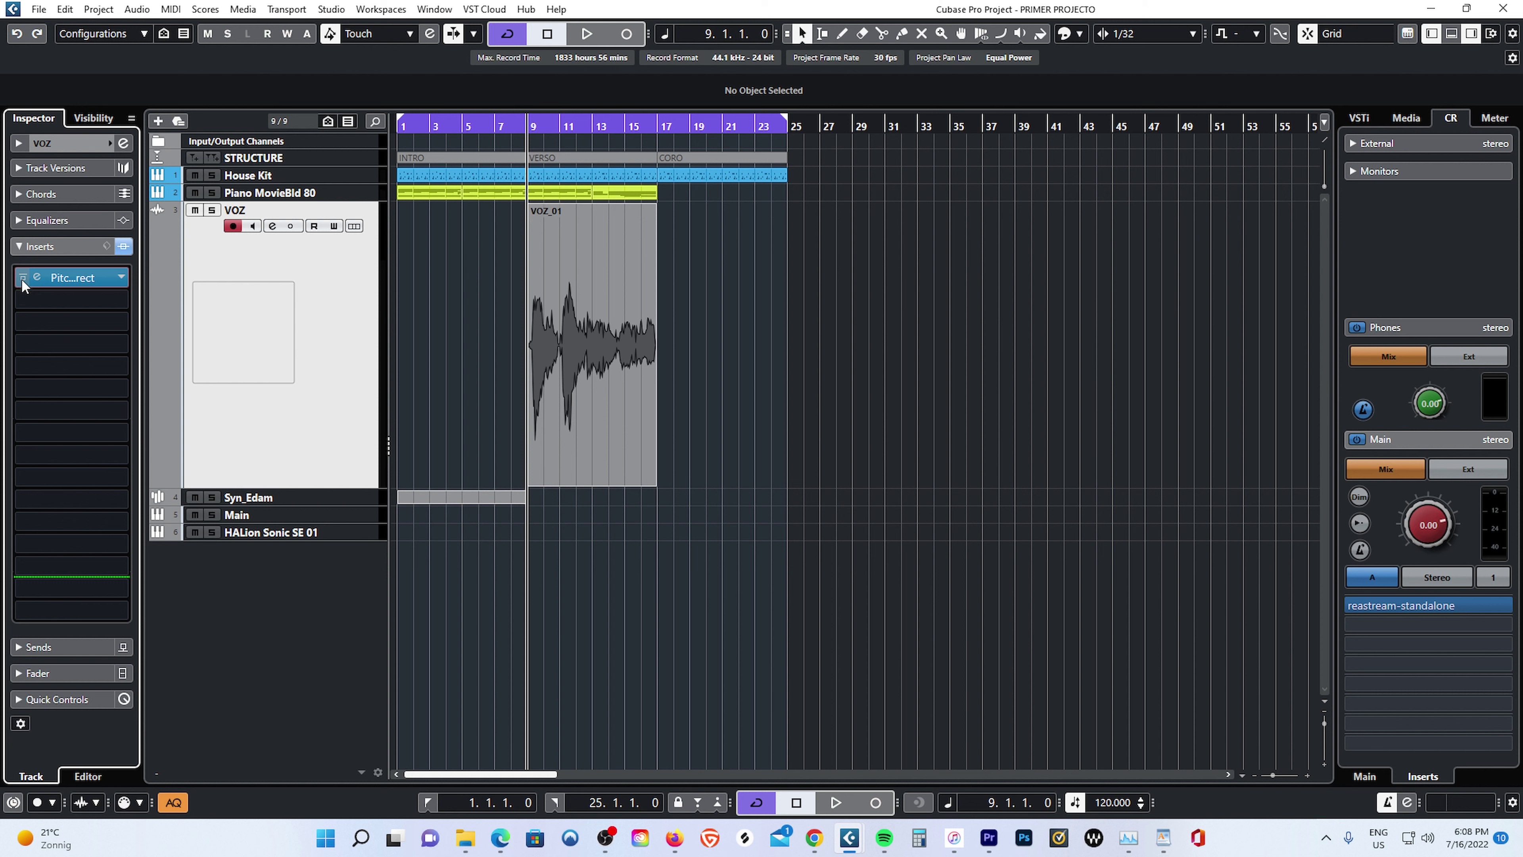
click(23, 277)
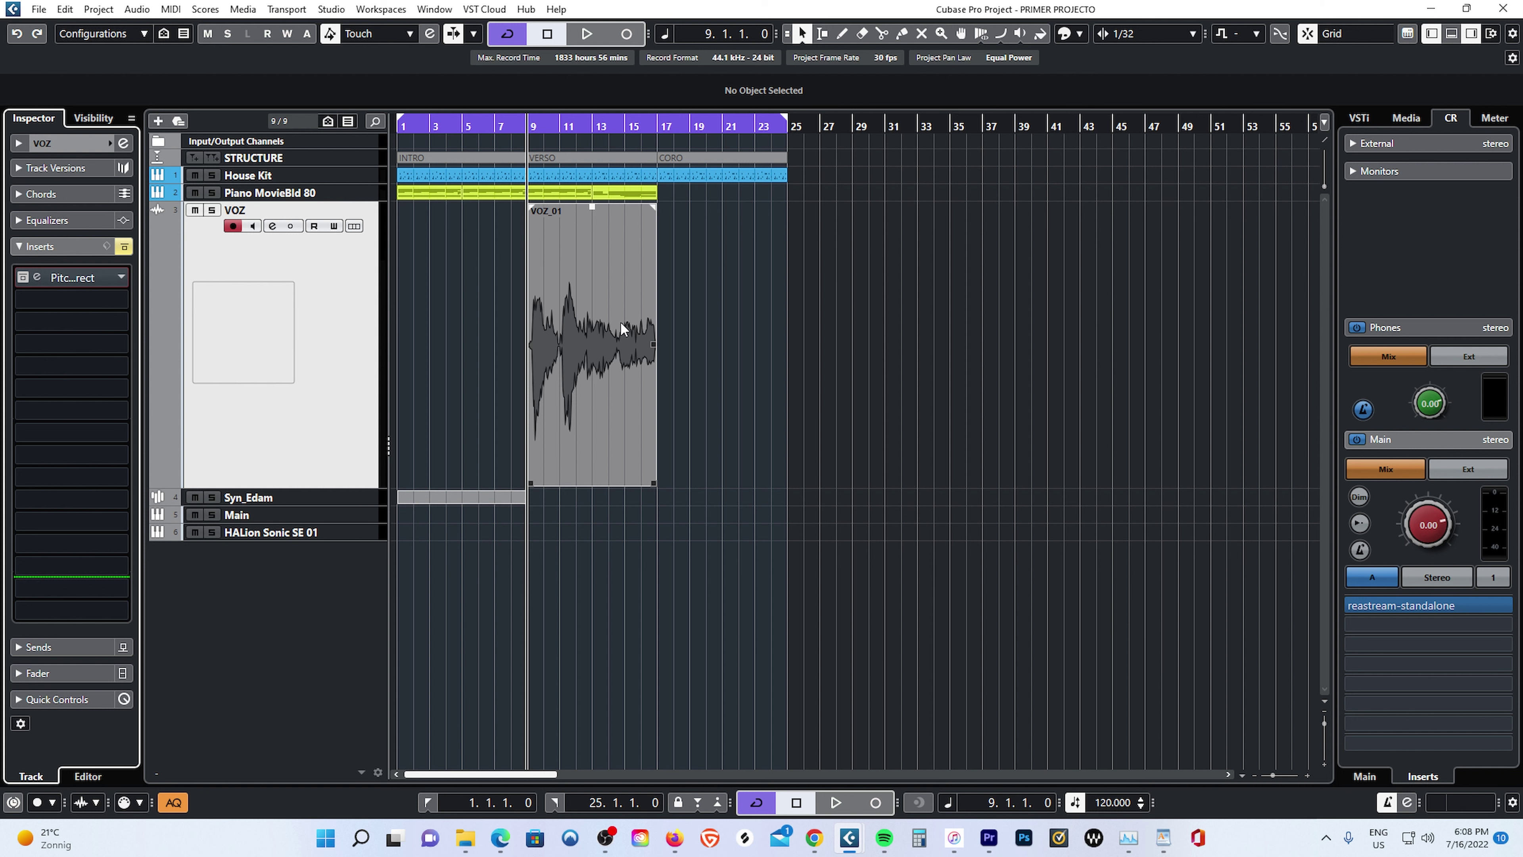
Open the VOZ_01 event in the Sample Editor and browse its Definition, AudioWarp and VariAudio sections.
click(608, 304)
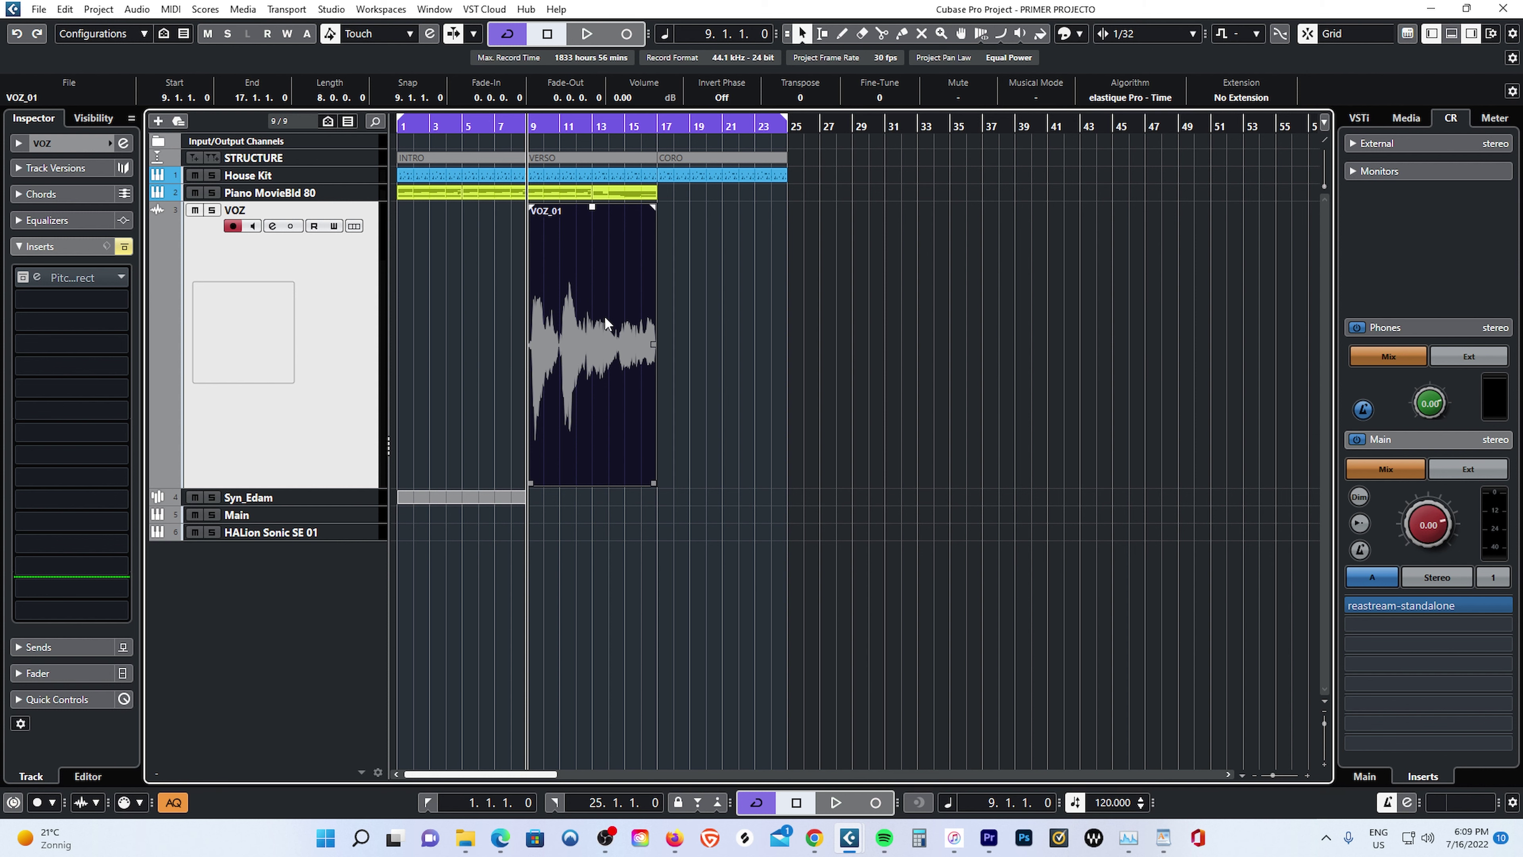
double_click(605, 323)
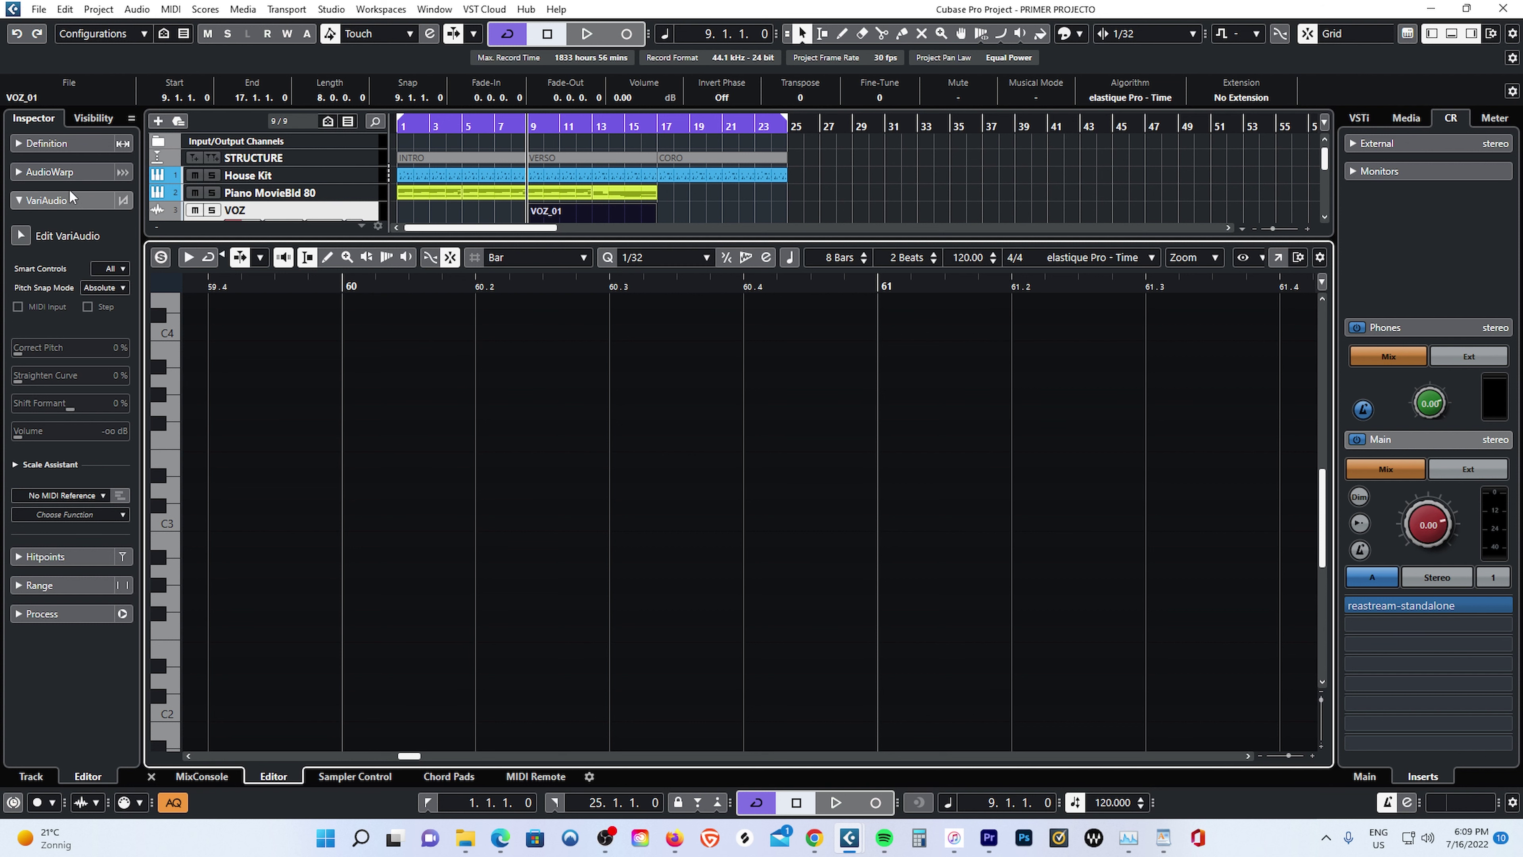
click(59, 142)
click(61, 143)
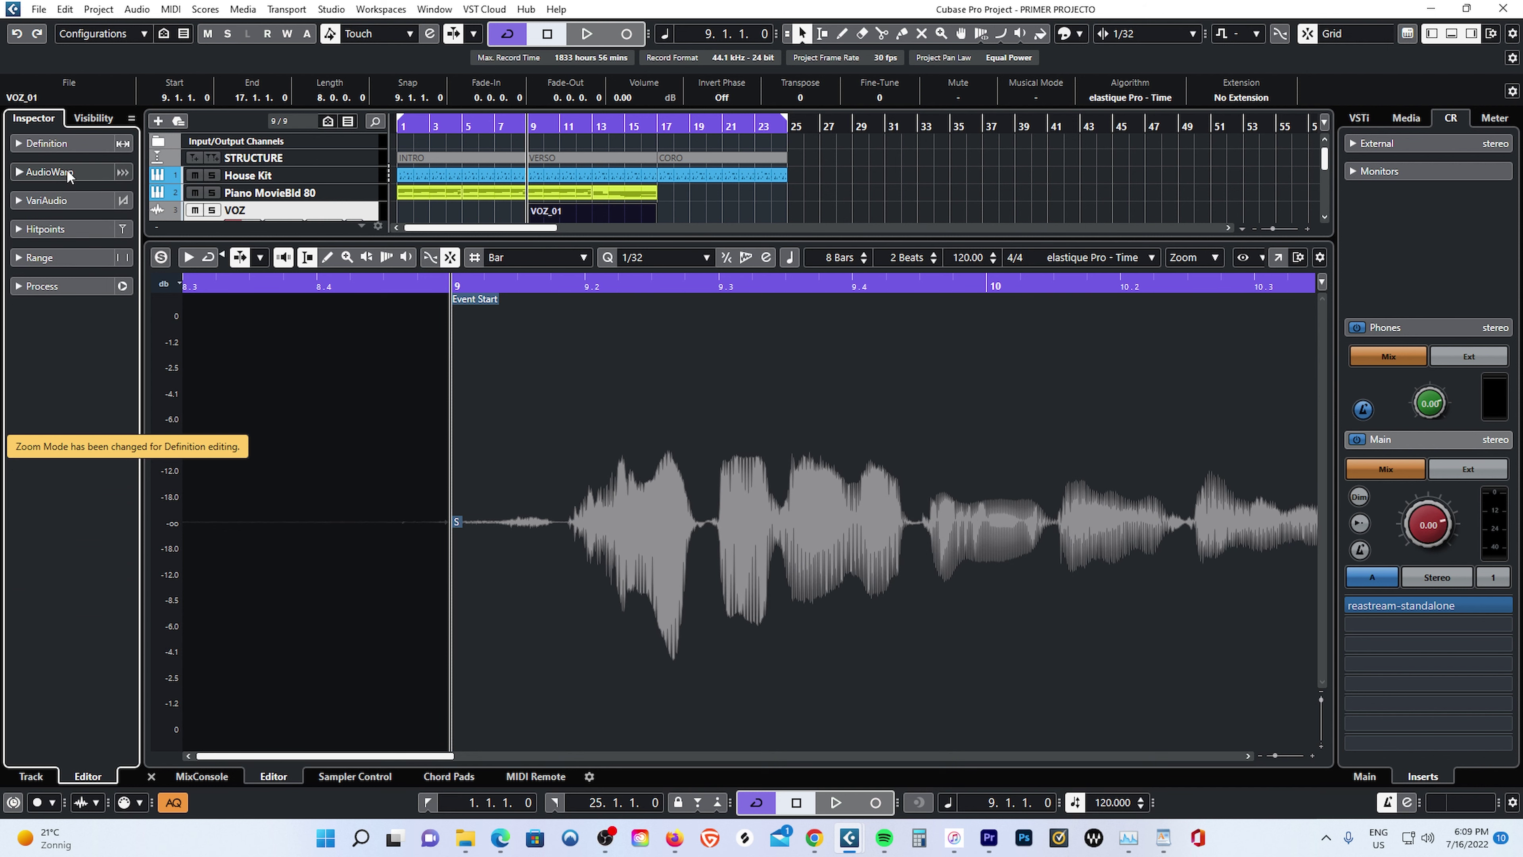
click(67, 172)
click(67, 172)
click(75, 200)
click(75, 200)
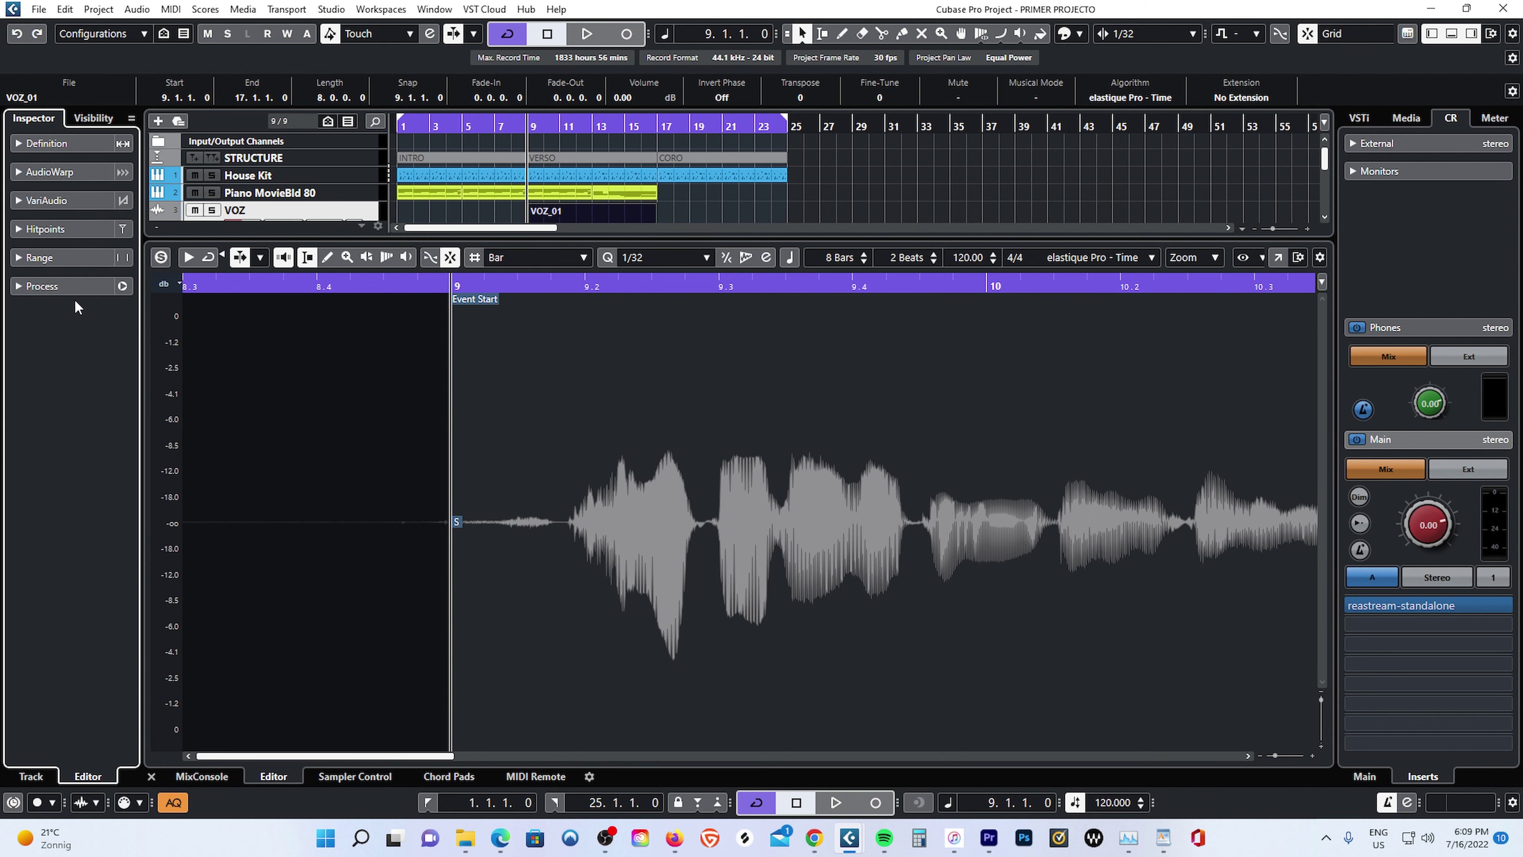
click(75, 200)
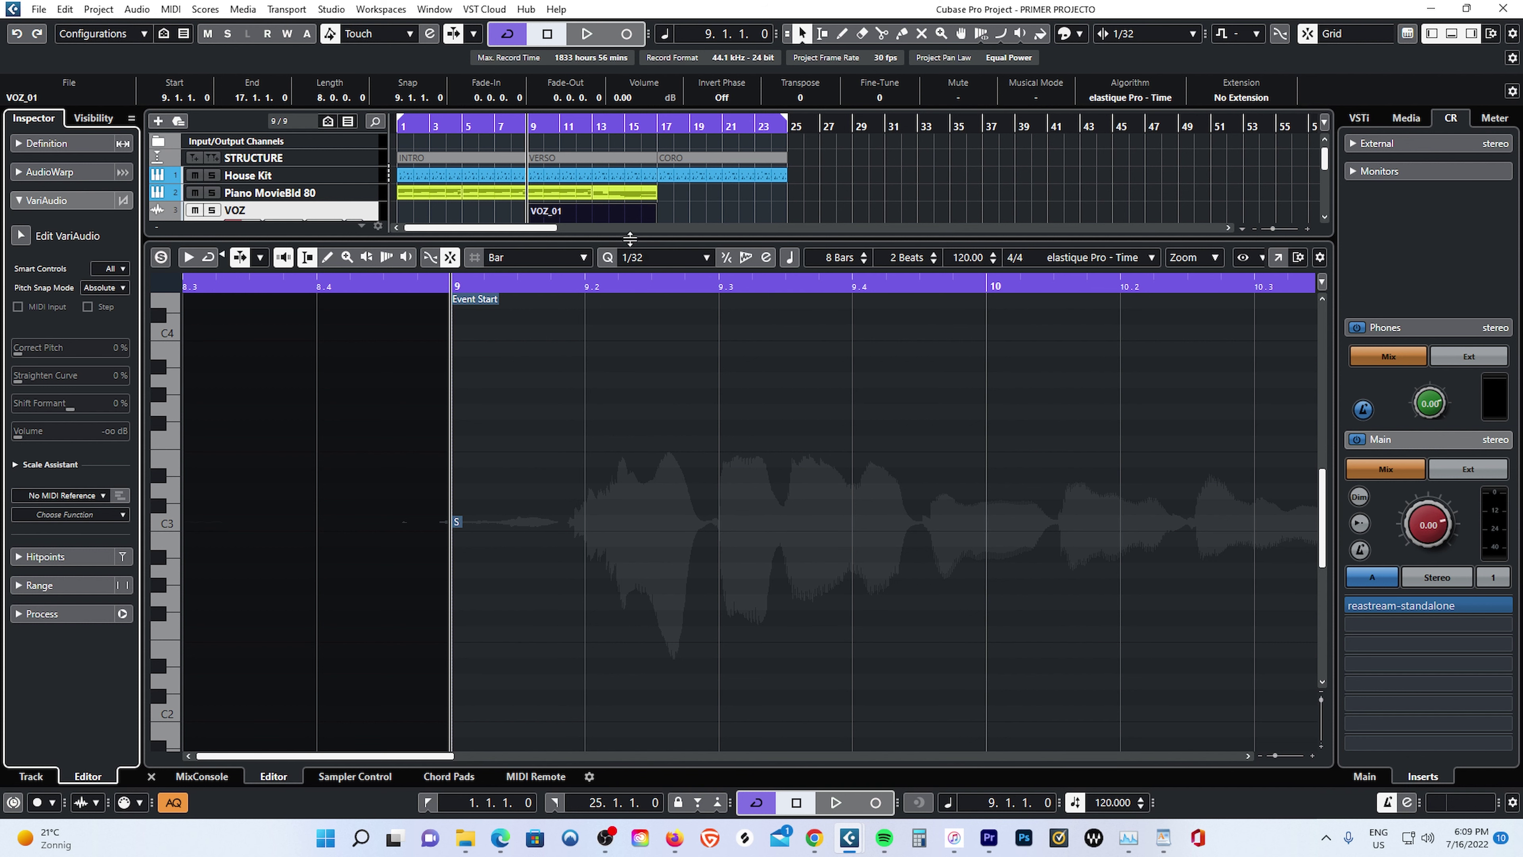
Open the Sample Editor in a separate window and return it to the lower zone.
drag(629, 239, 649, 273)
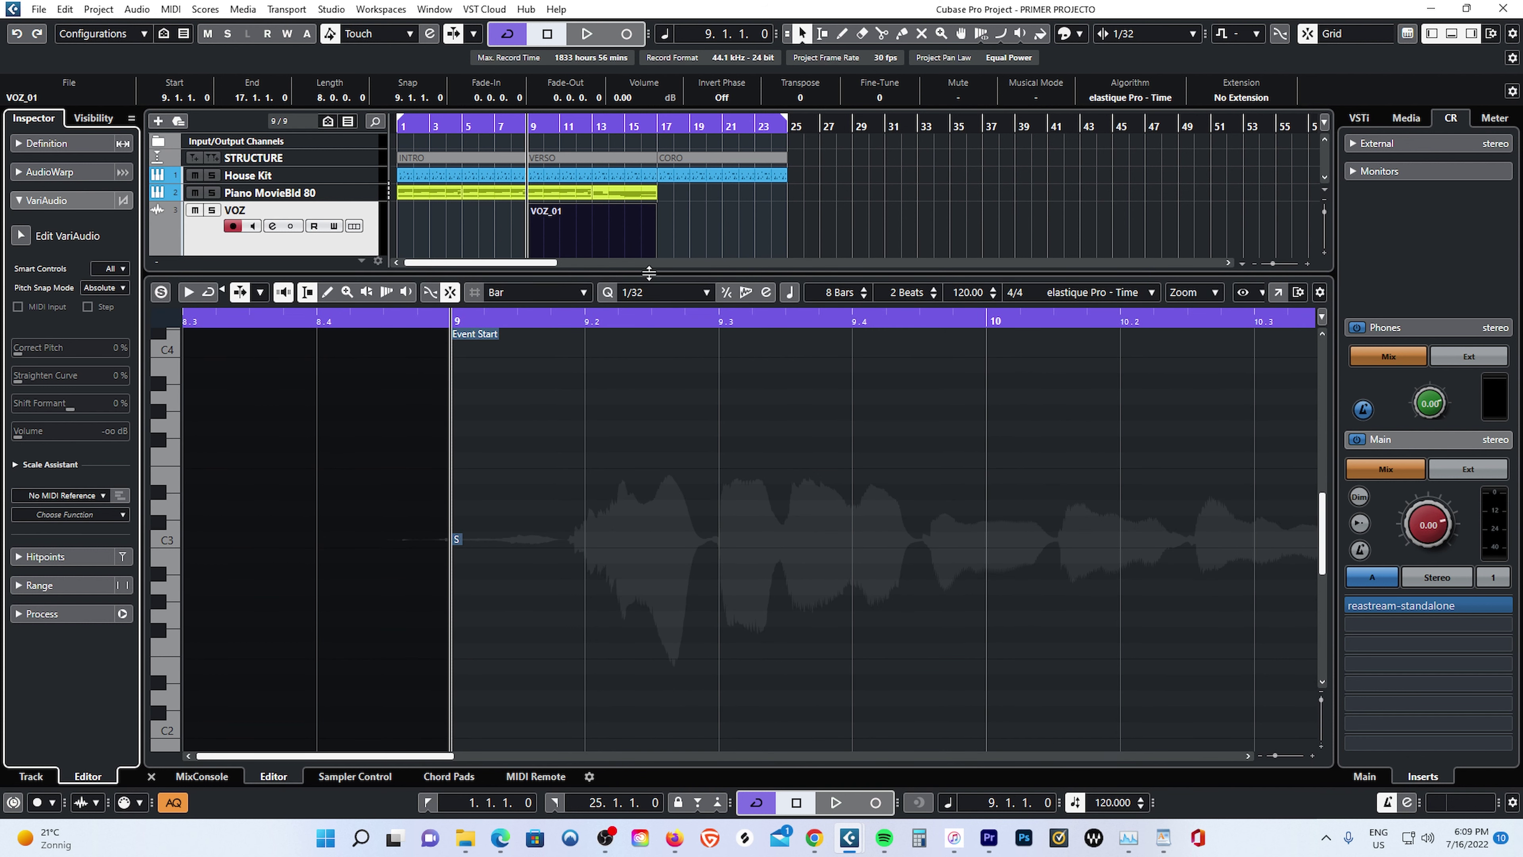
click(1279, 293)
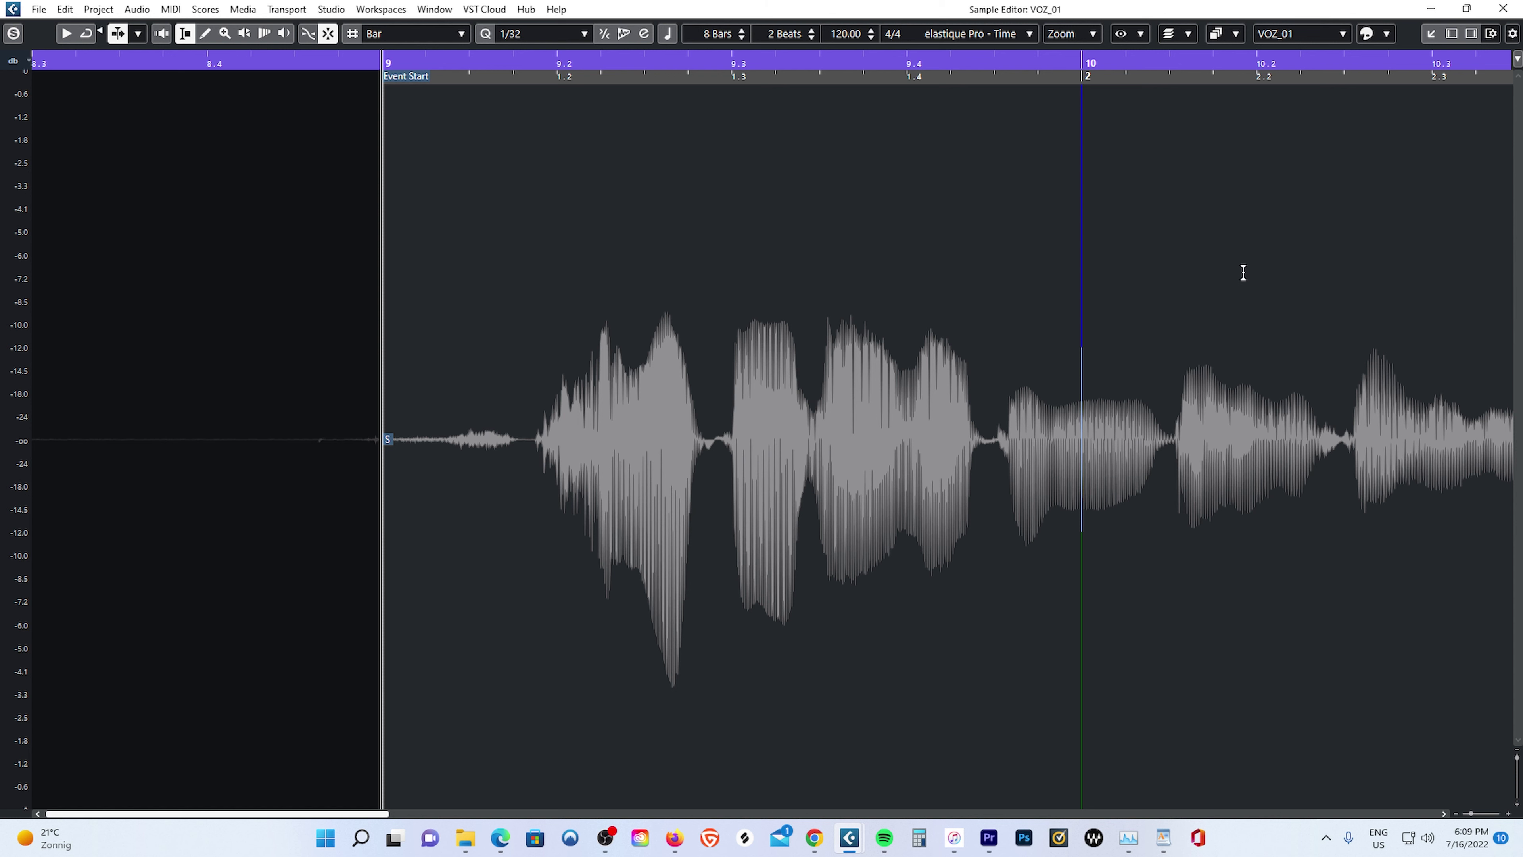
click(1433, 34)
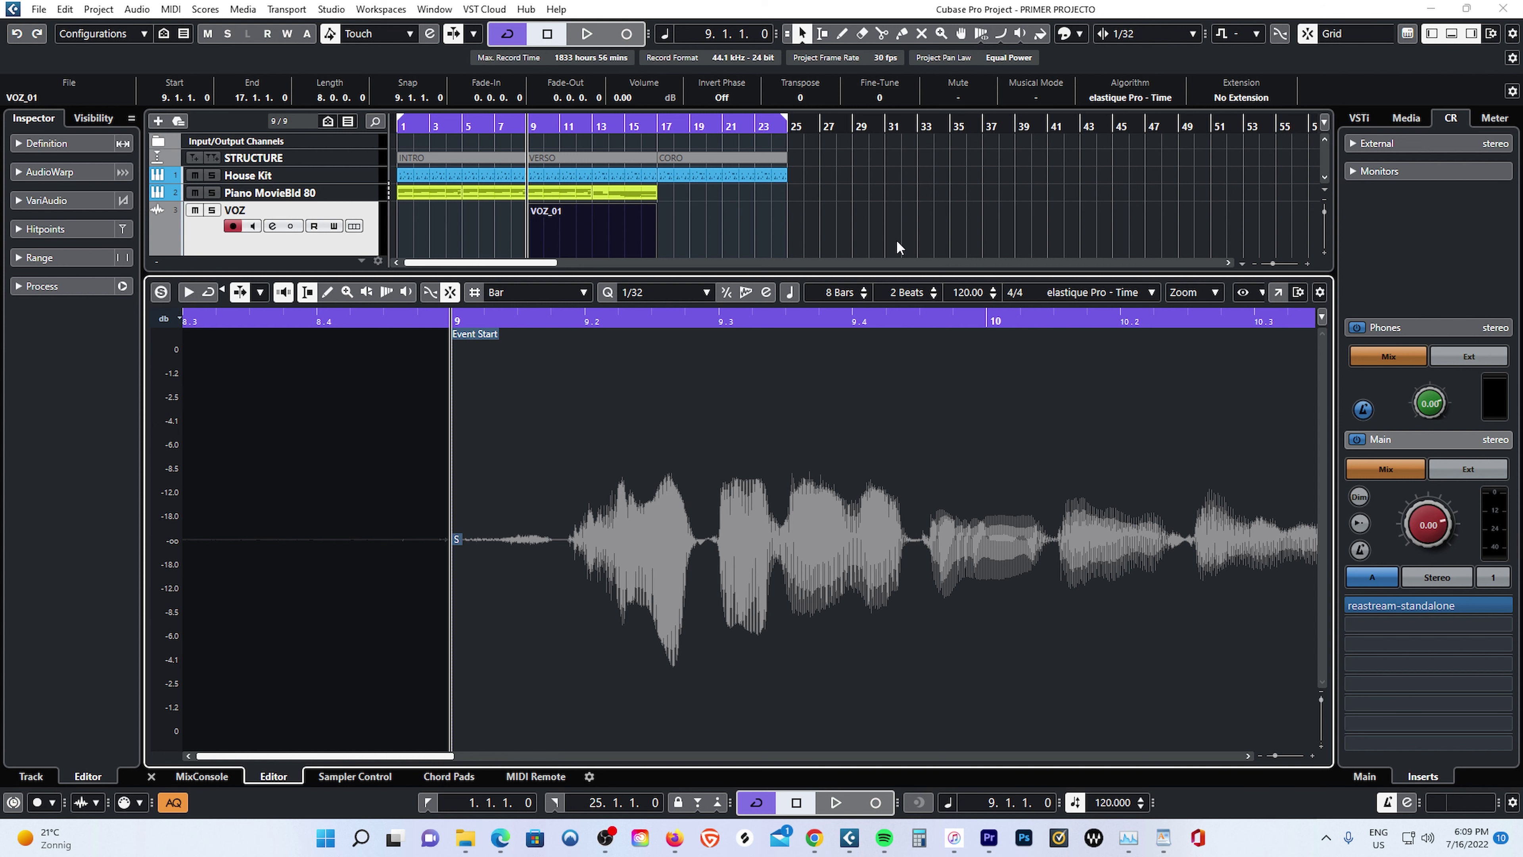
Reduce the Sample Editor's height to give the VOZ track more room, and collapse the track's Inserts section.
drag(575, 274, 568, 463)
scroll(456, 289, down, 3)
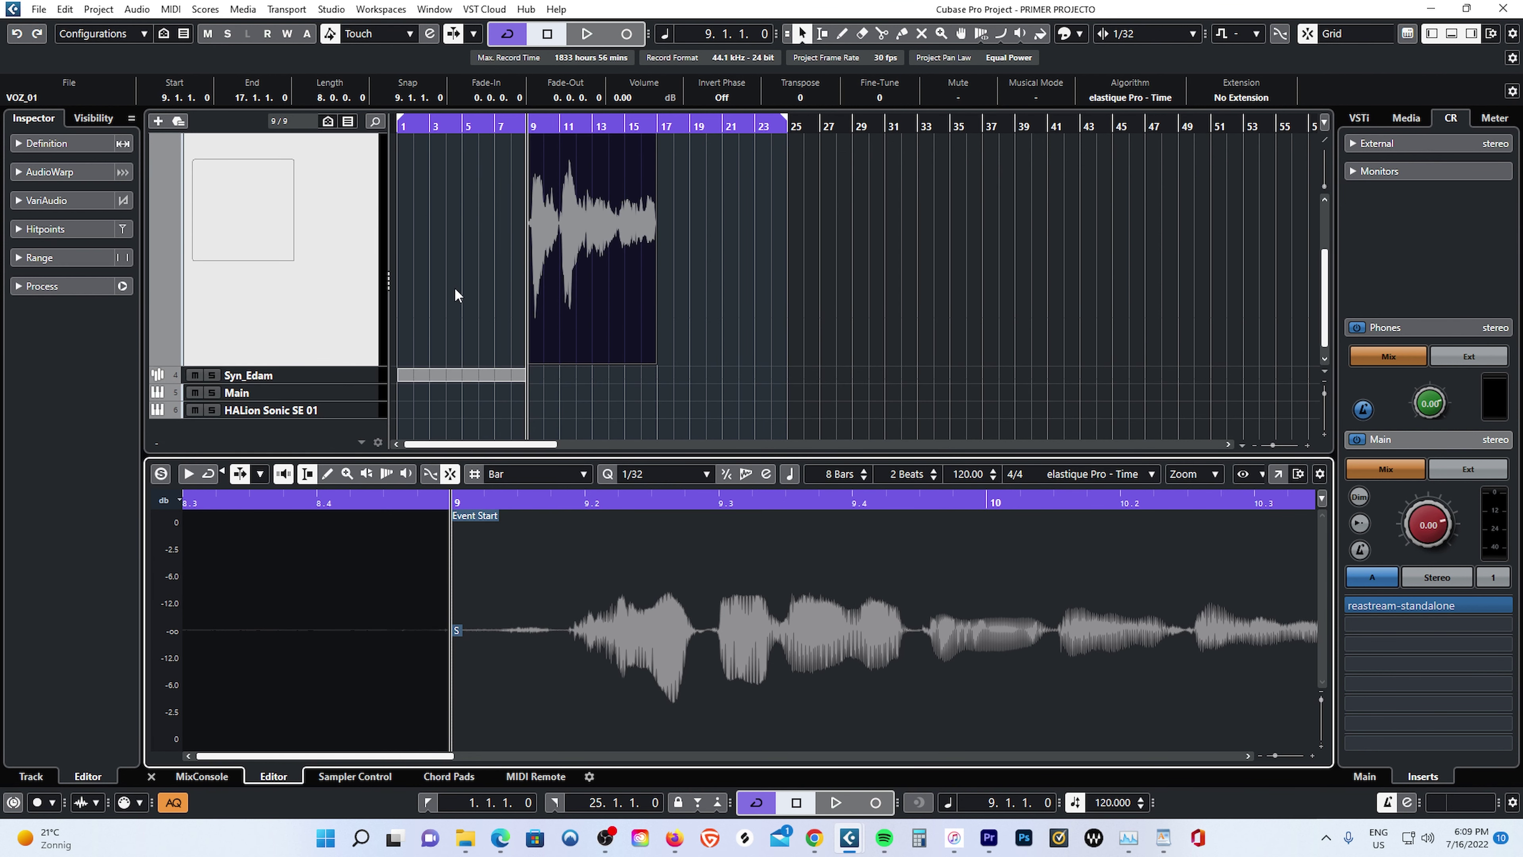
drag(1323, 284, 1316, 249)
drag(1320, 273, 1323, 263)
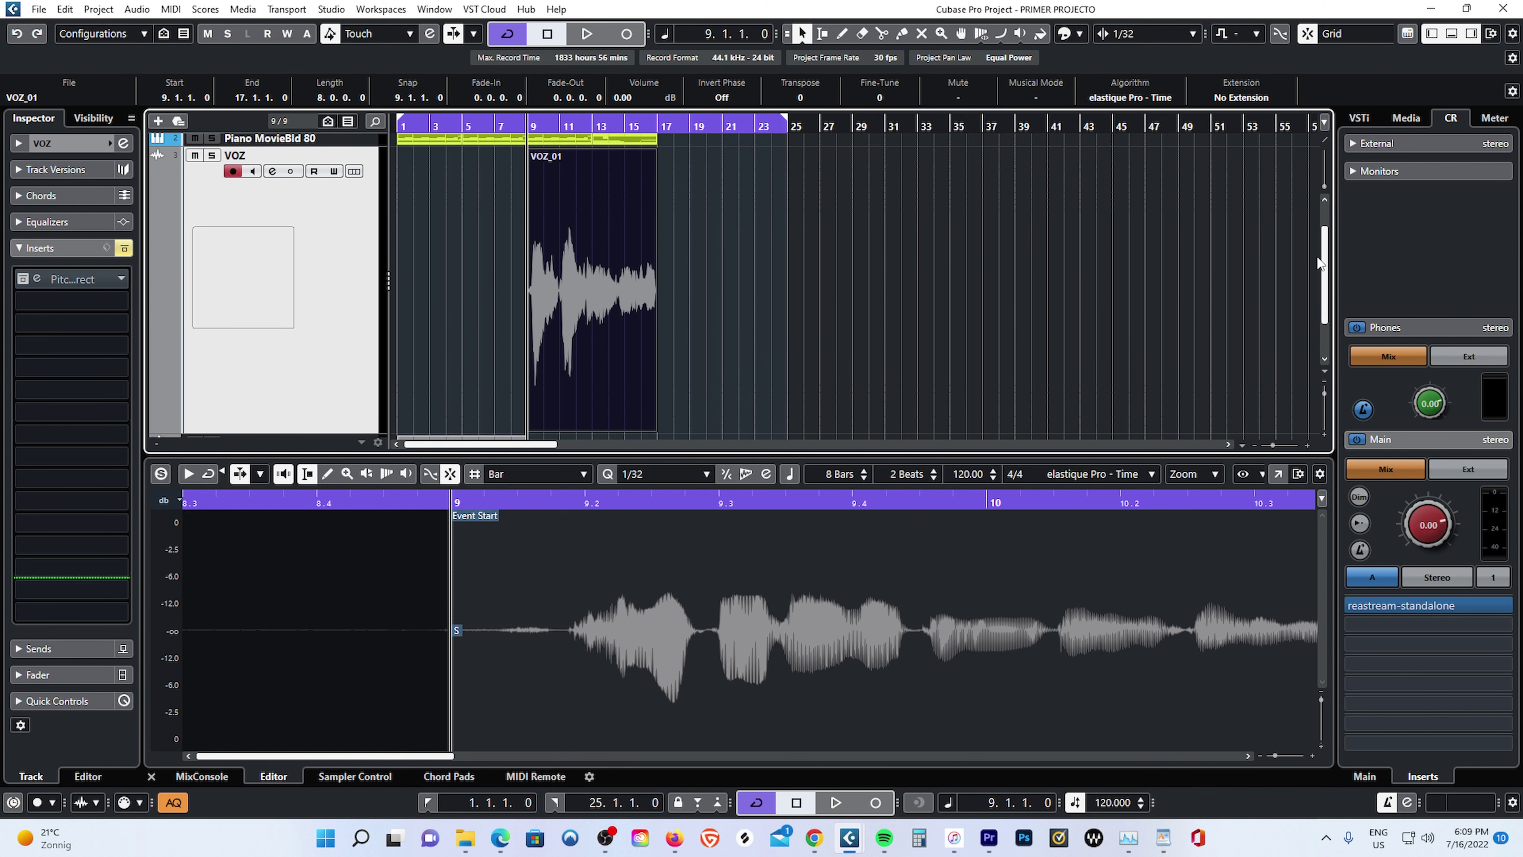
click(62, 247)
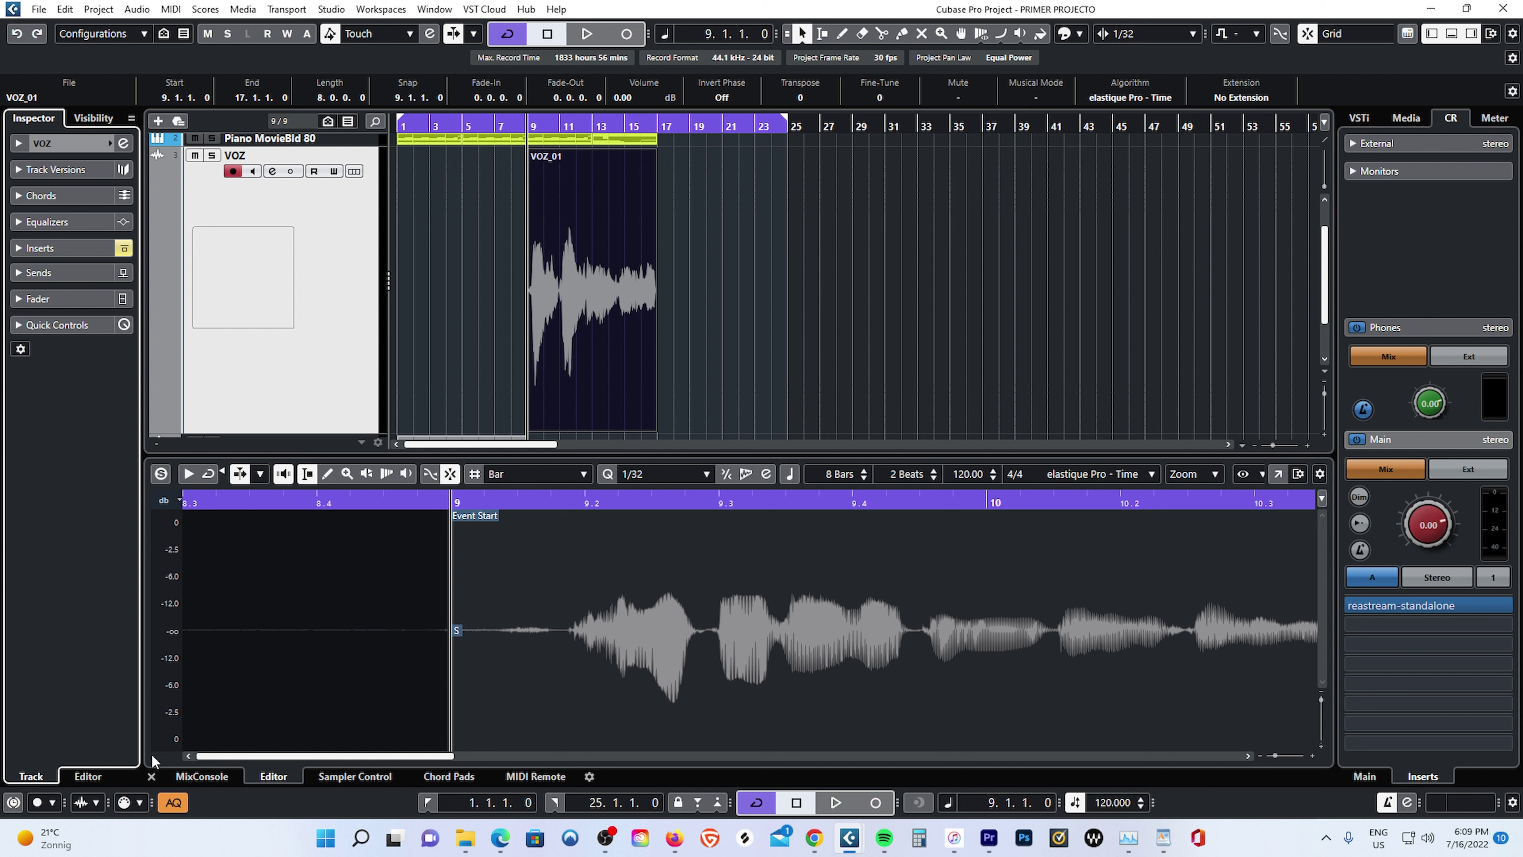
Expand the VariAudio section for VOZ_01 and activate Edit VariAudio.
click(88, 776)
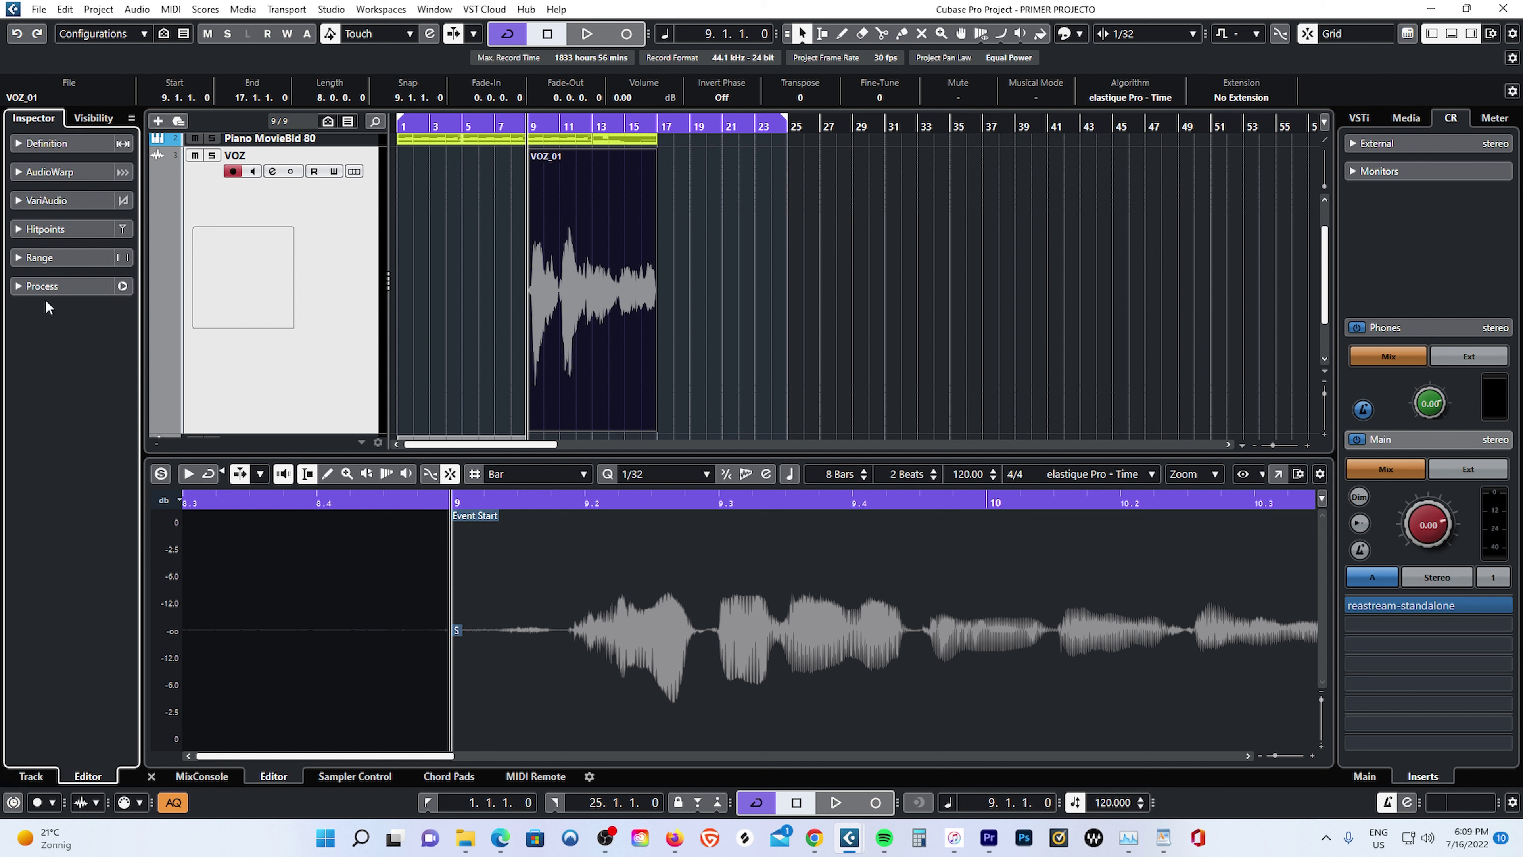
click(51, 200)
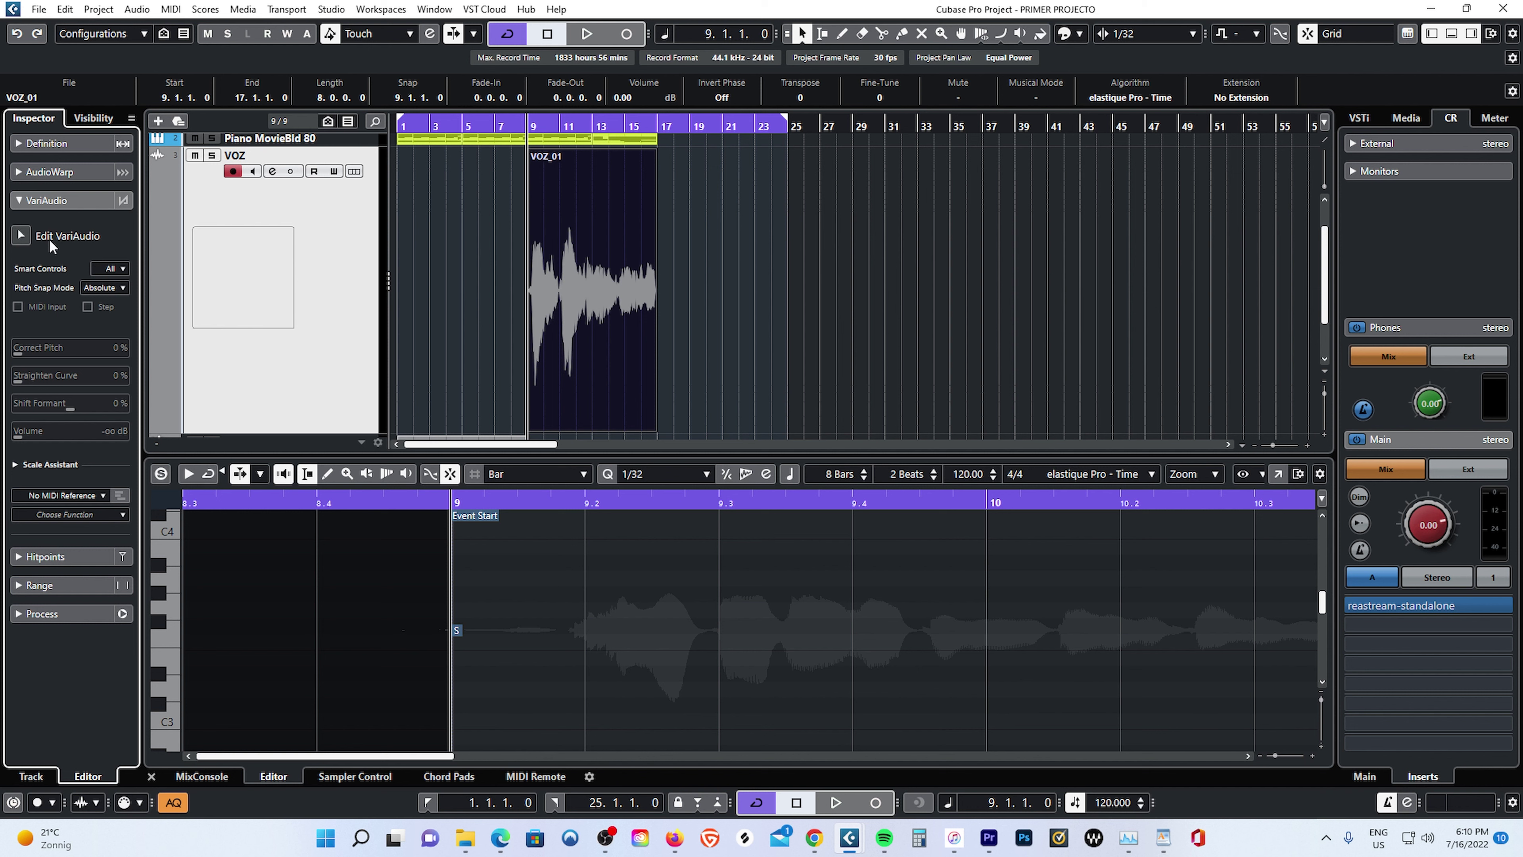
click(21, 236)
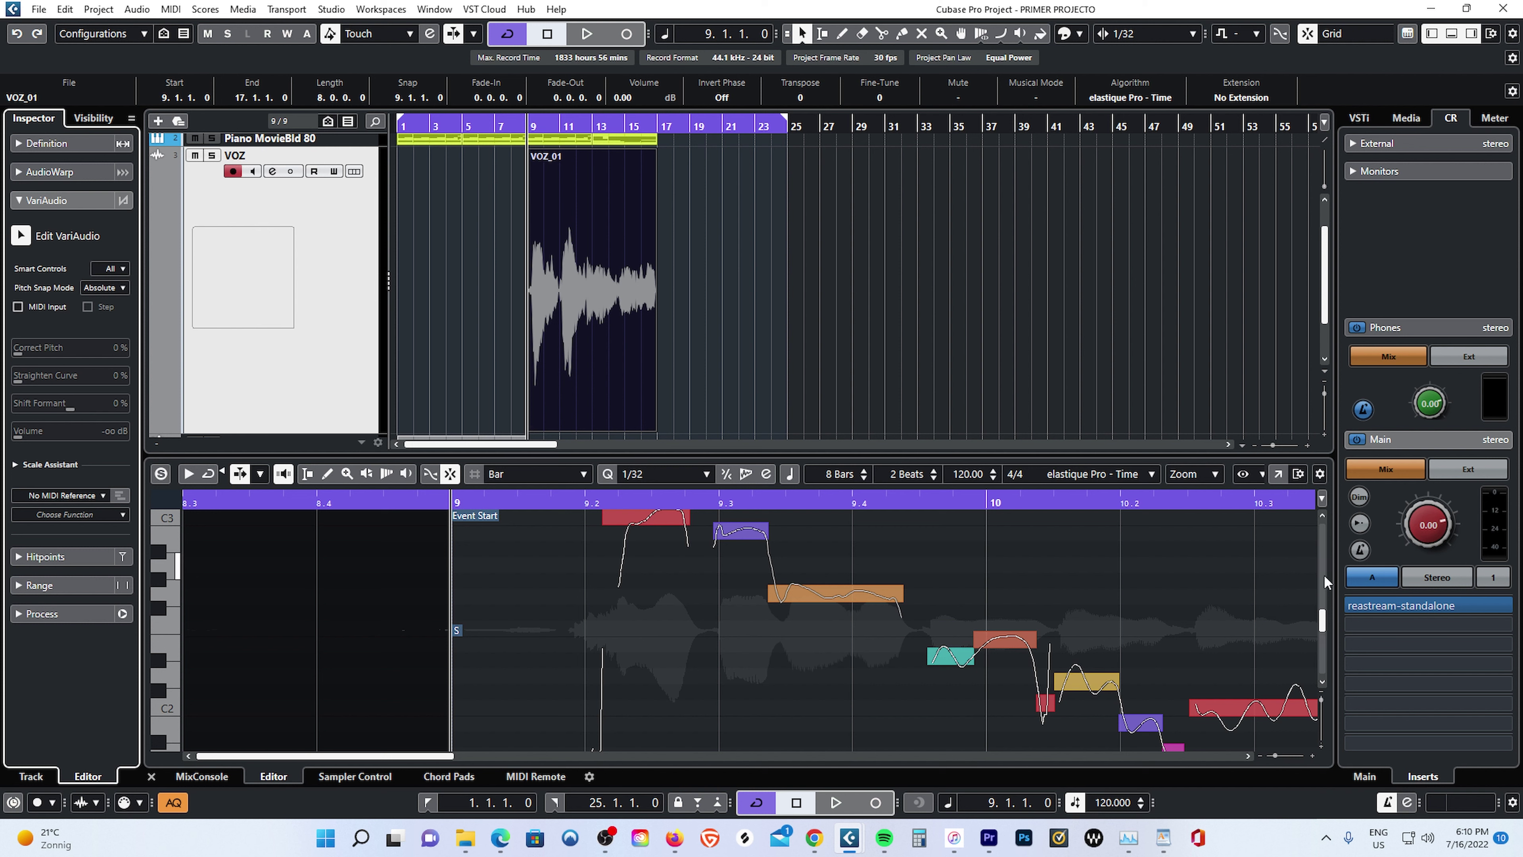
Audition the detected VariAudio note segments of the vocal between bars 9 and 10 one by one.
scroll(1323, 613, up, 3)
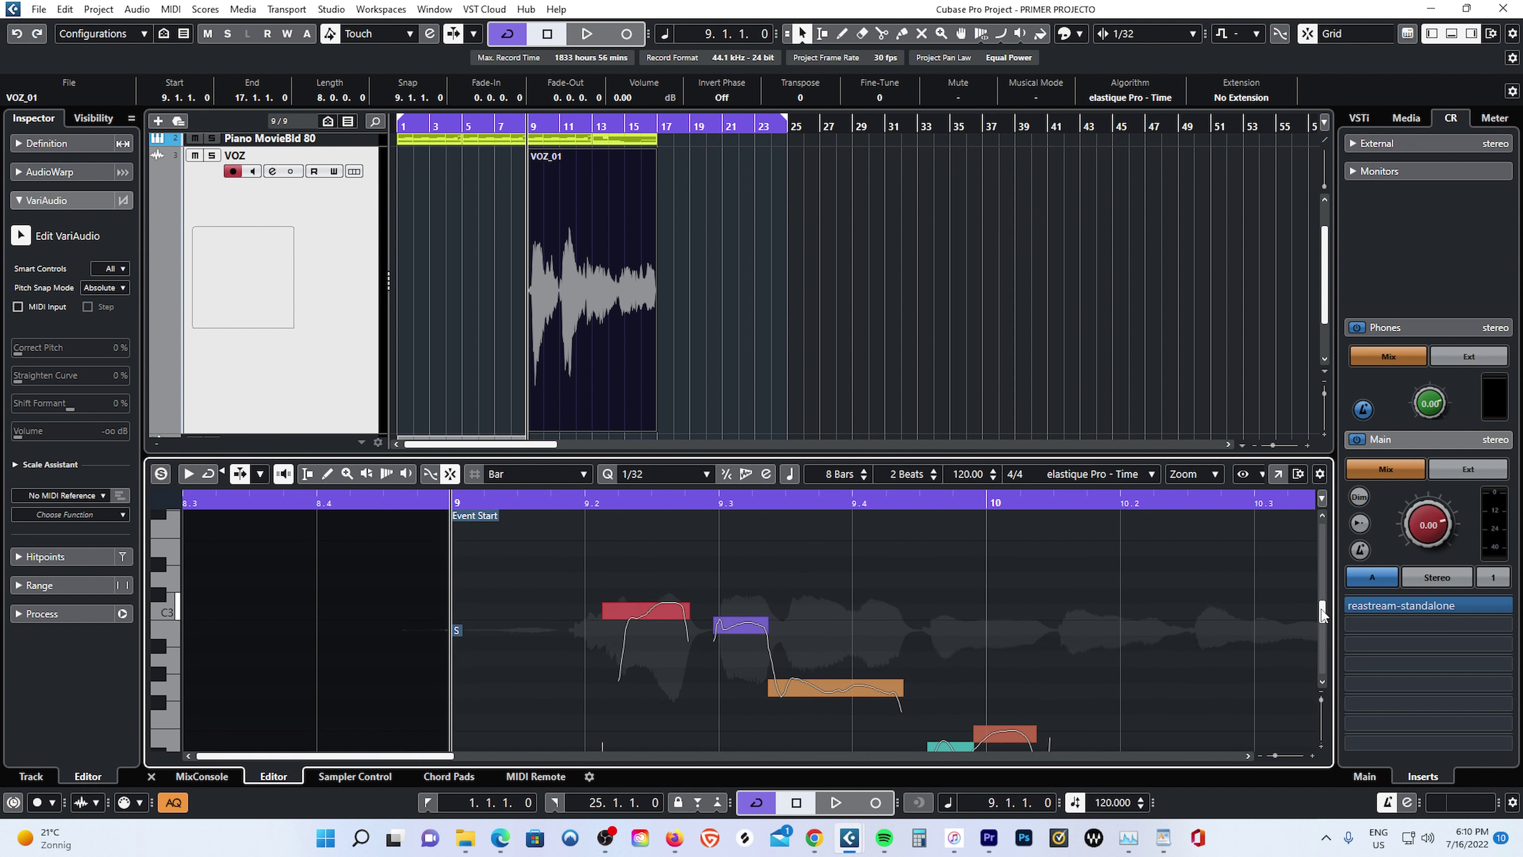
scroll(1323, 613, down, 1)
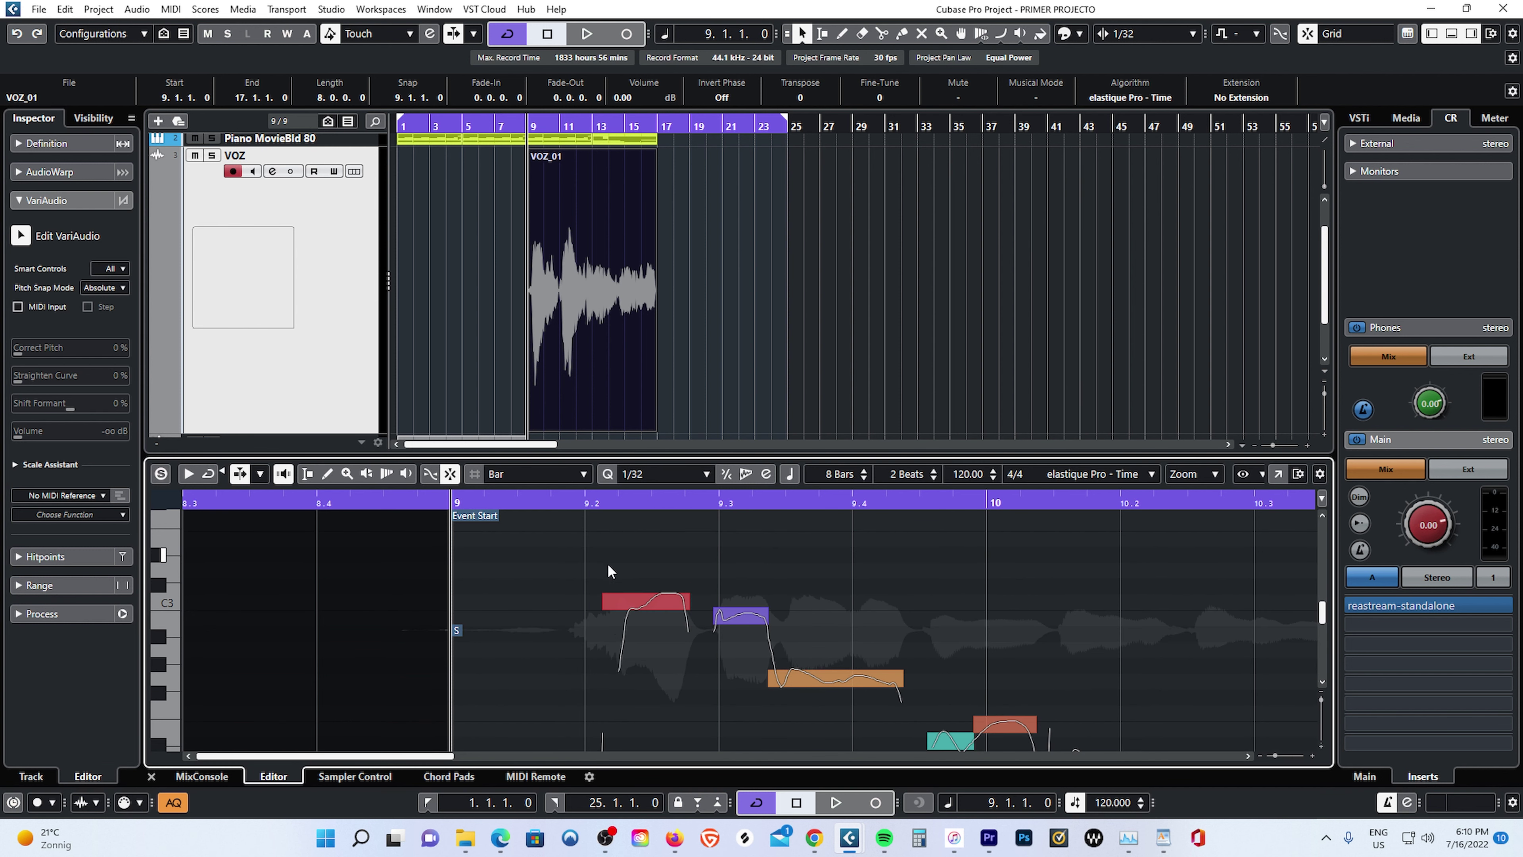
click(655, 605)
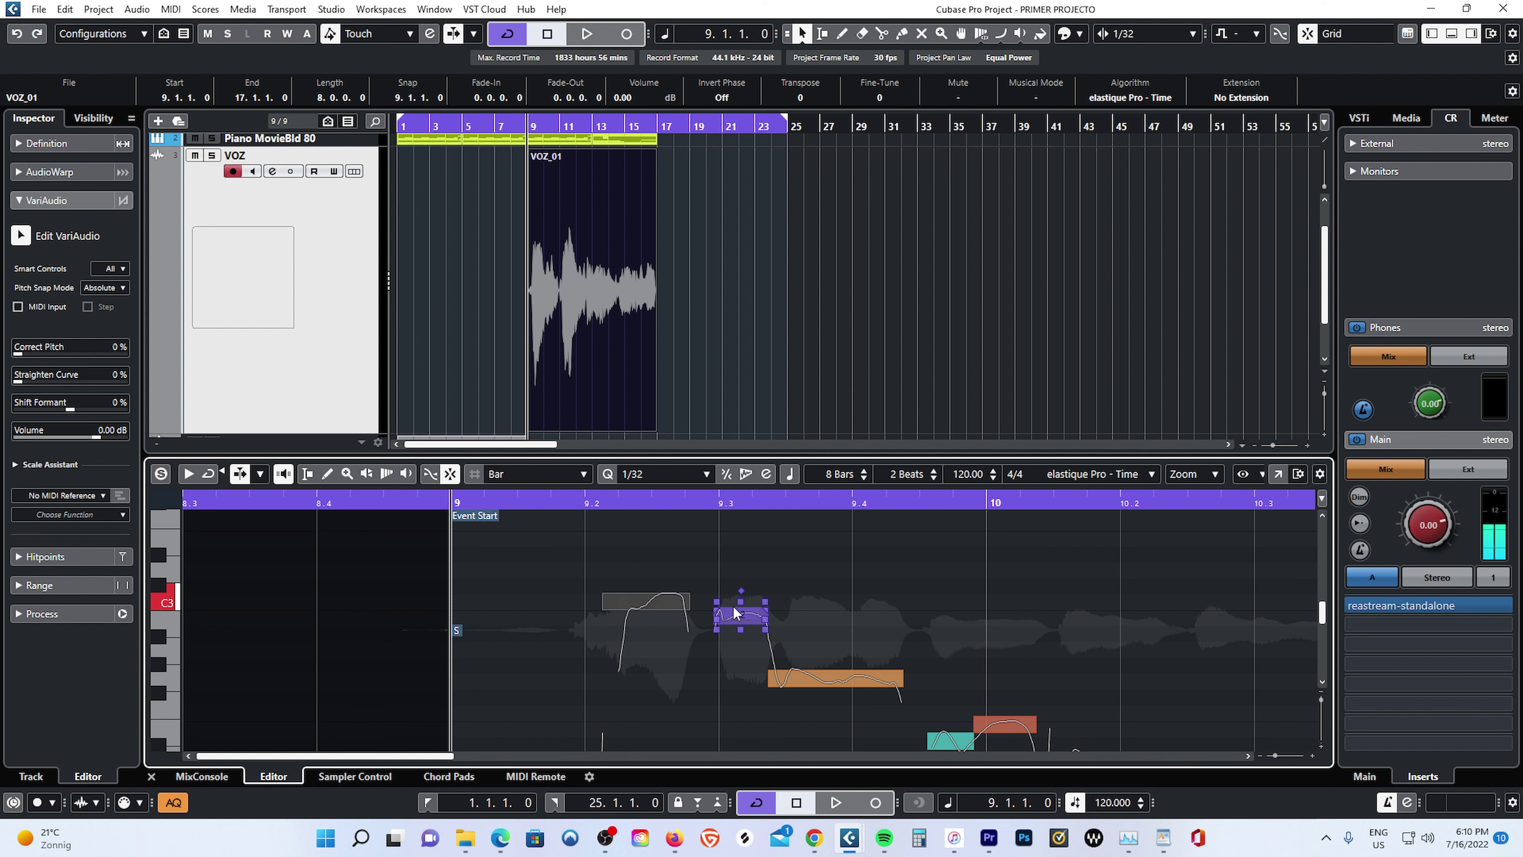
click(737, 616)
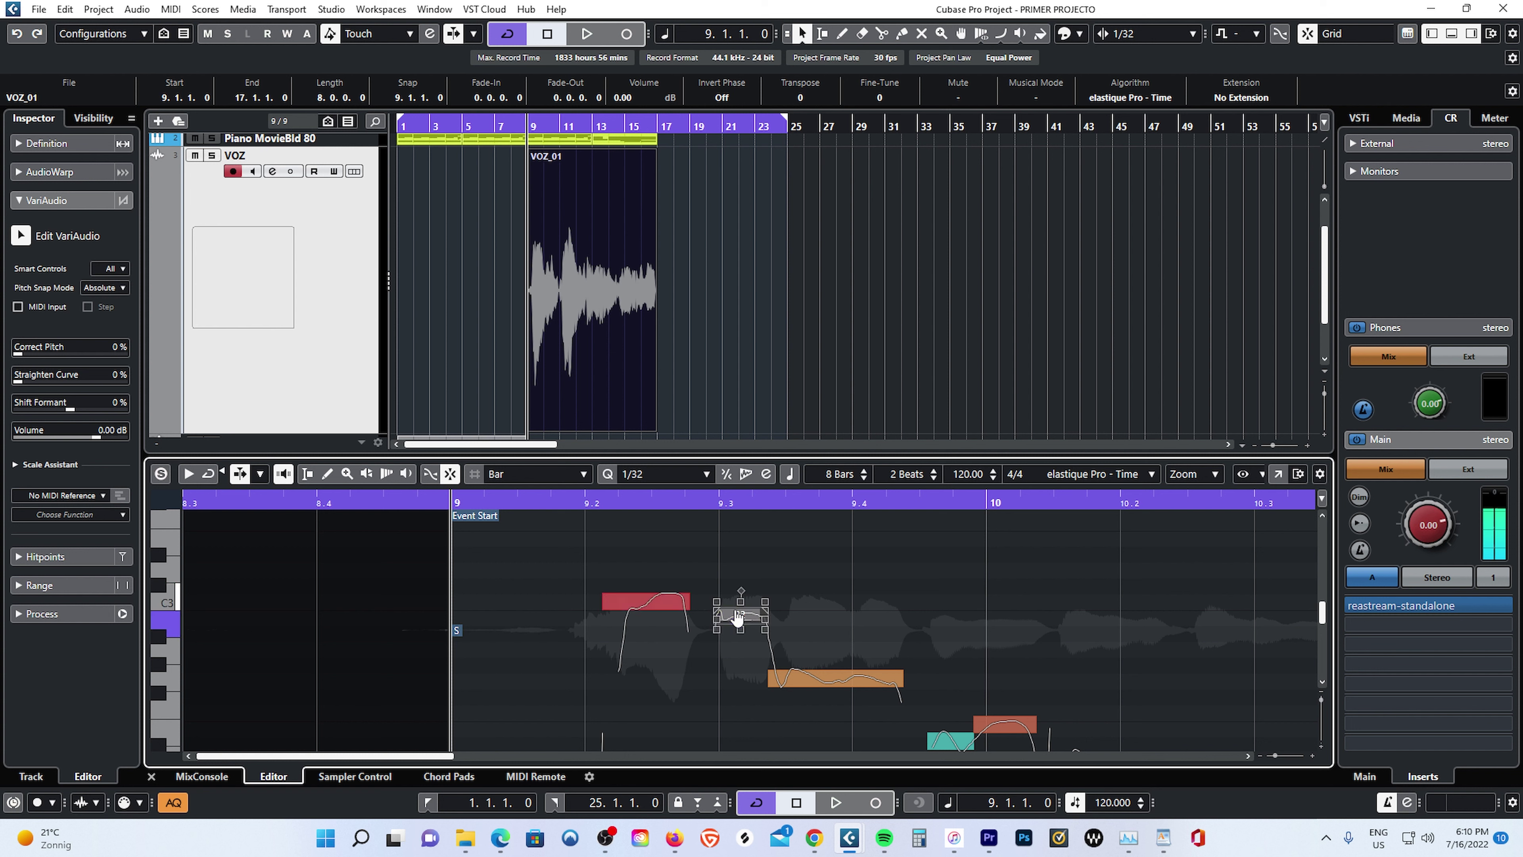
click(830, 681)
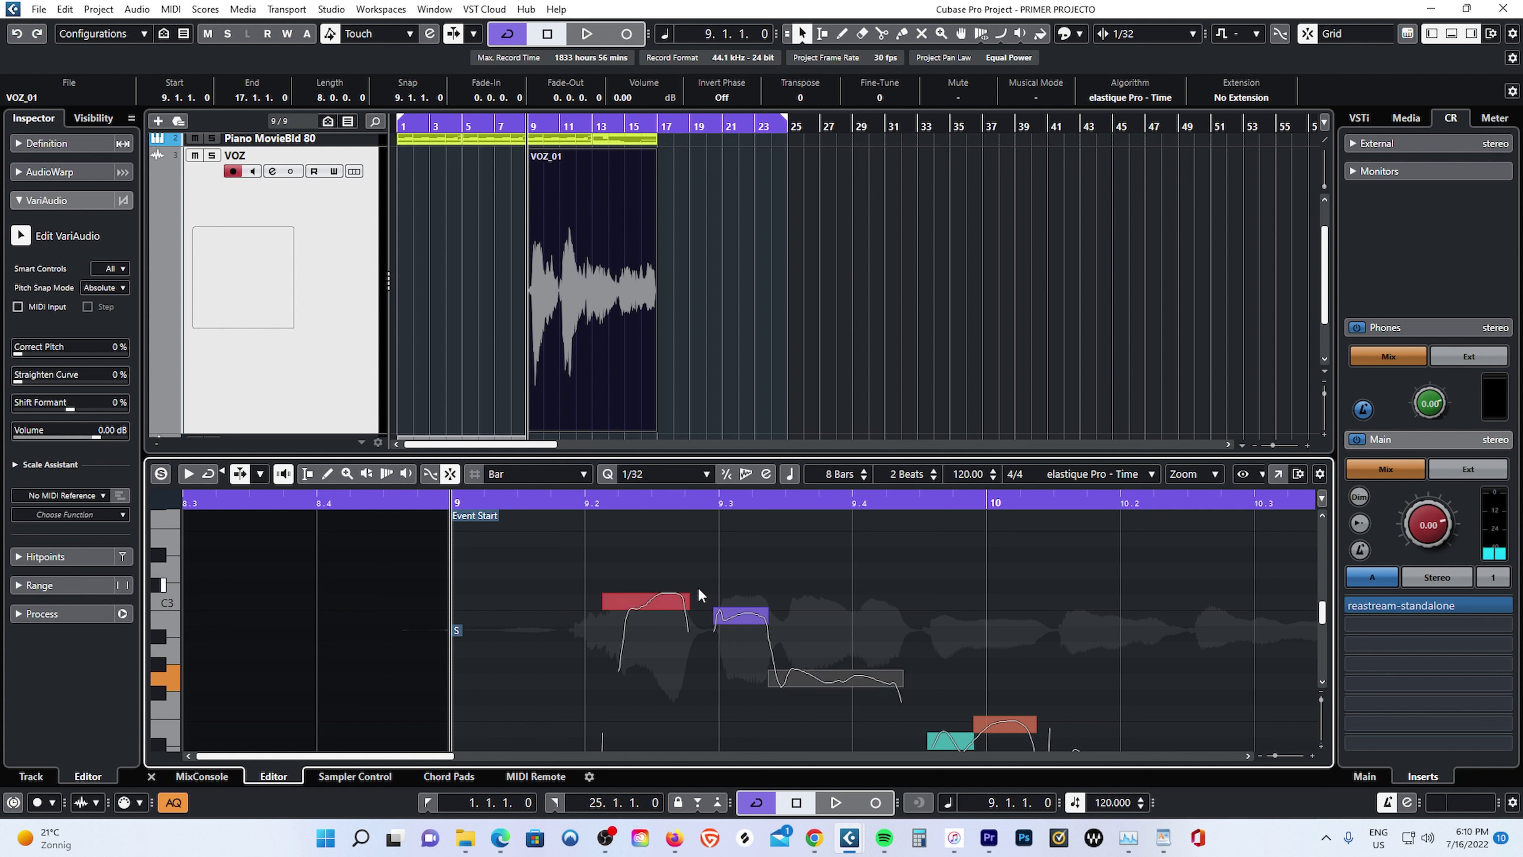
click(659, 597)
click(743, 615)
click(743, 624)
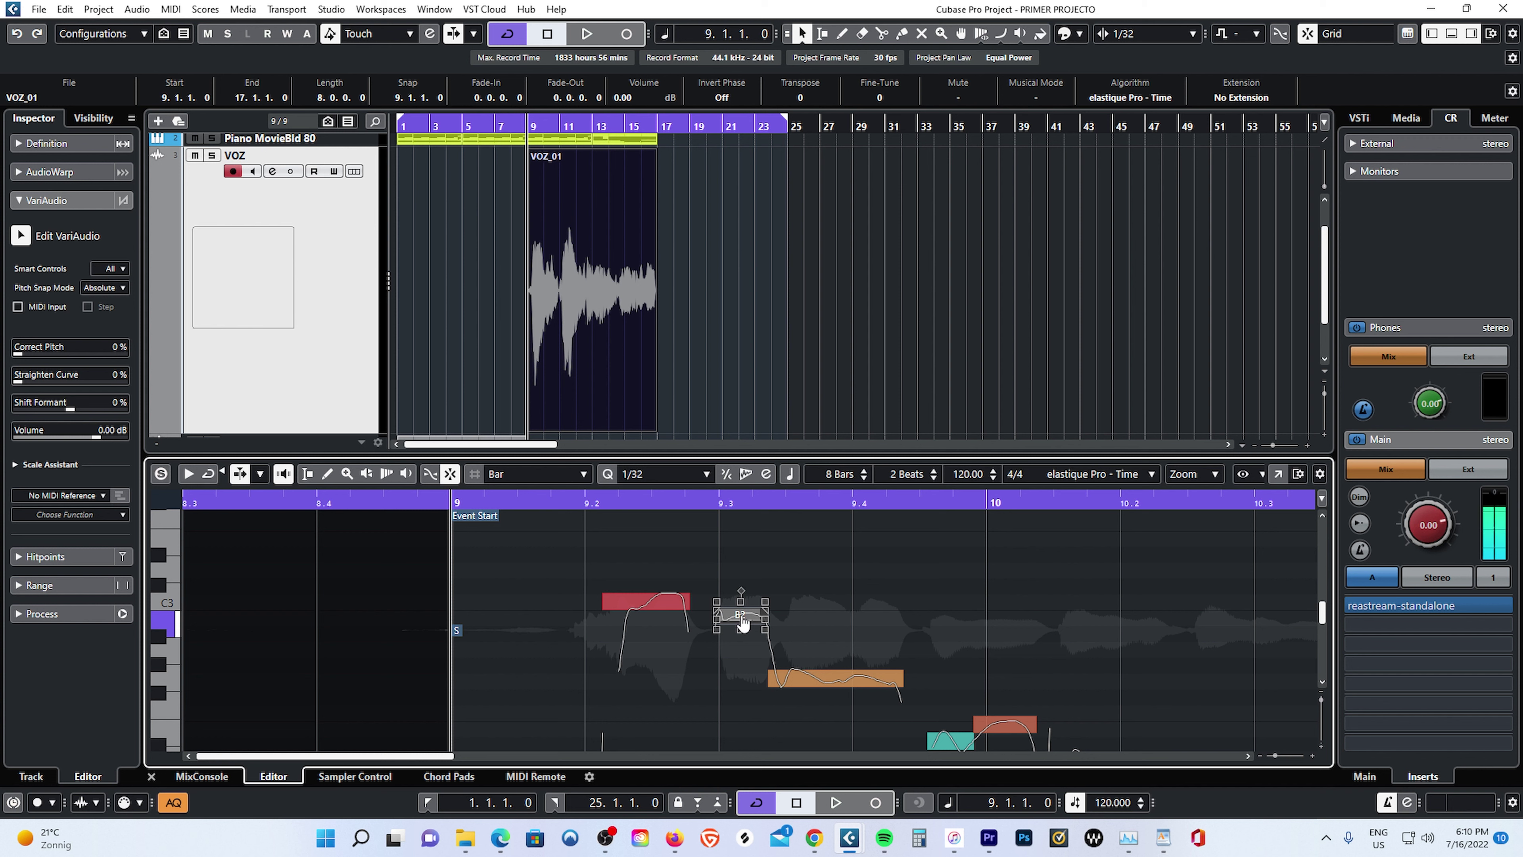
click(666, 603)
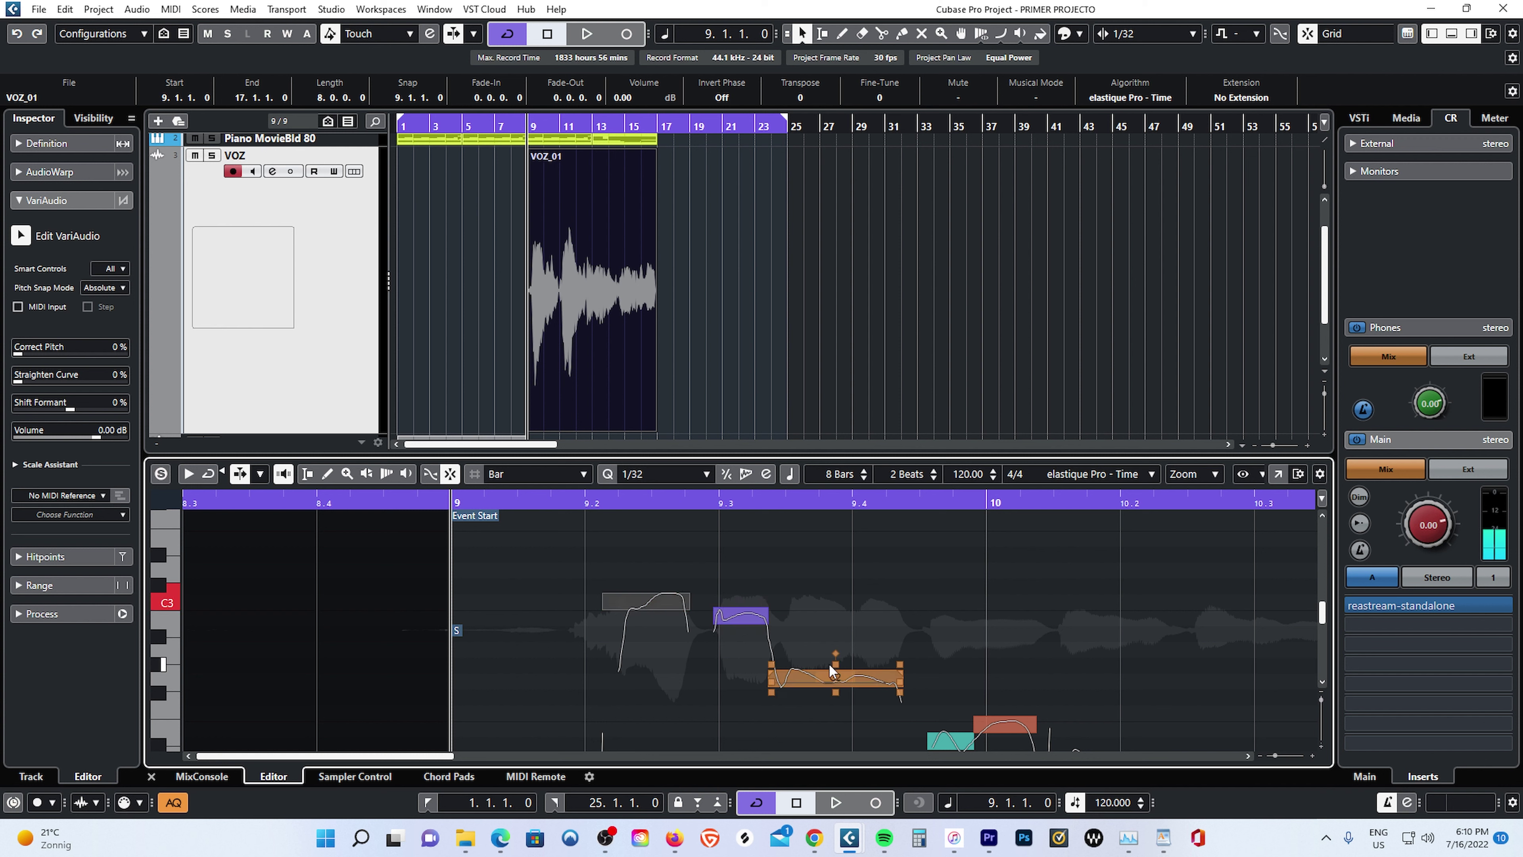
click(831, 675)
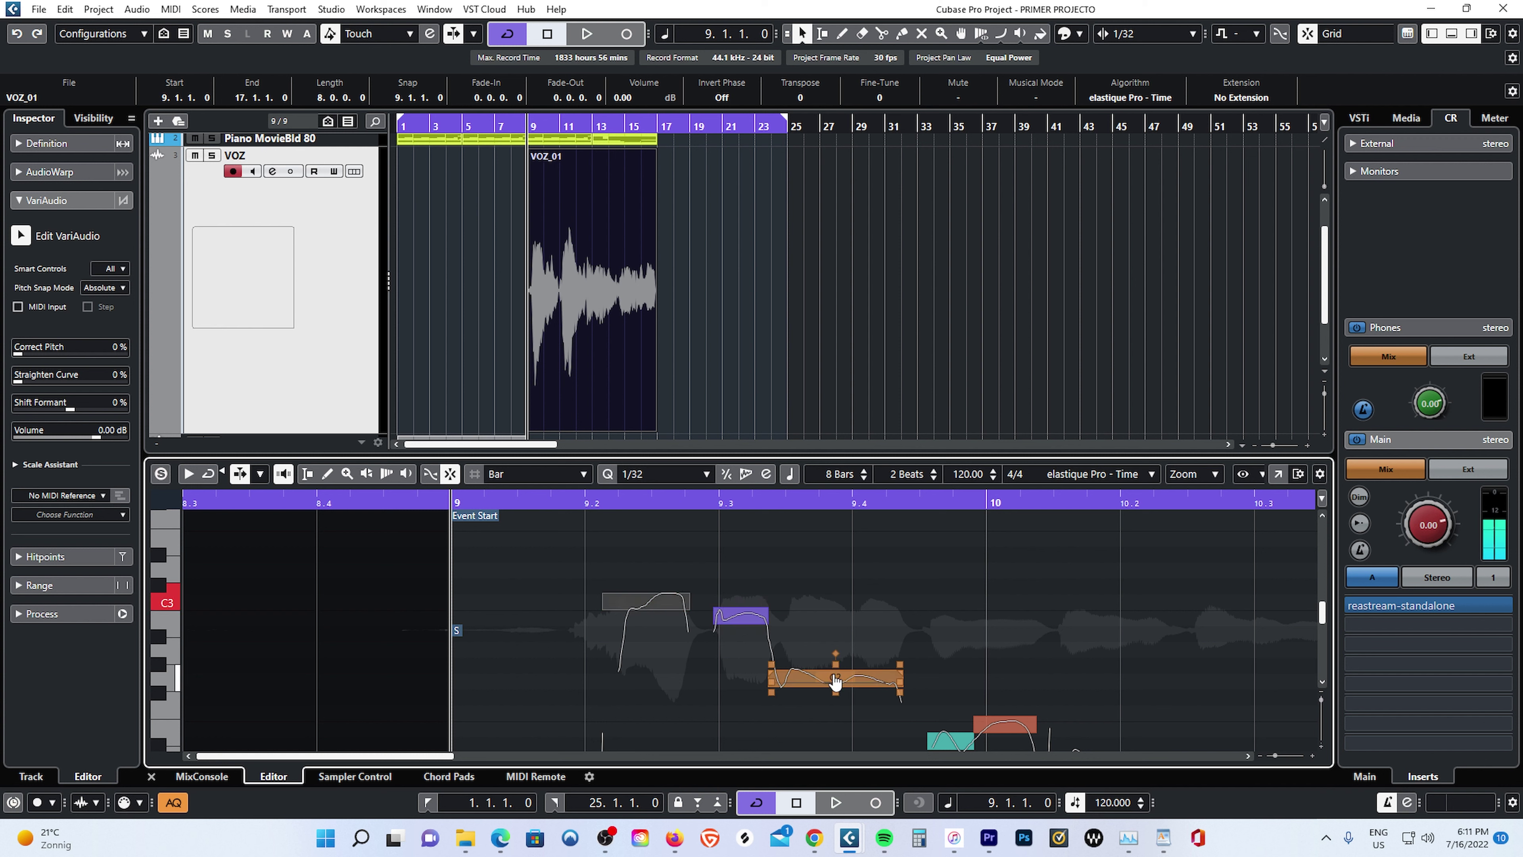
click(1000, 726)
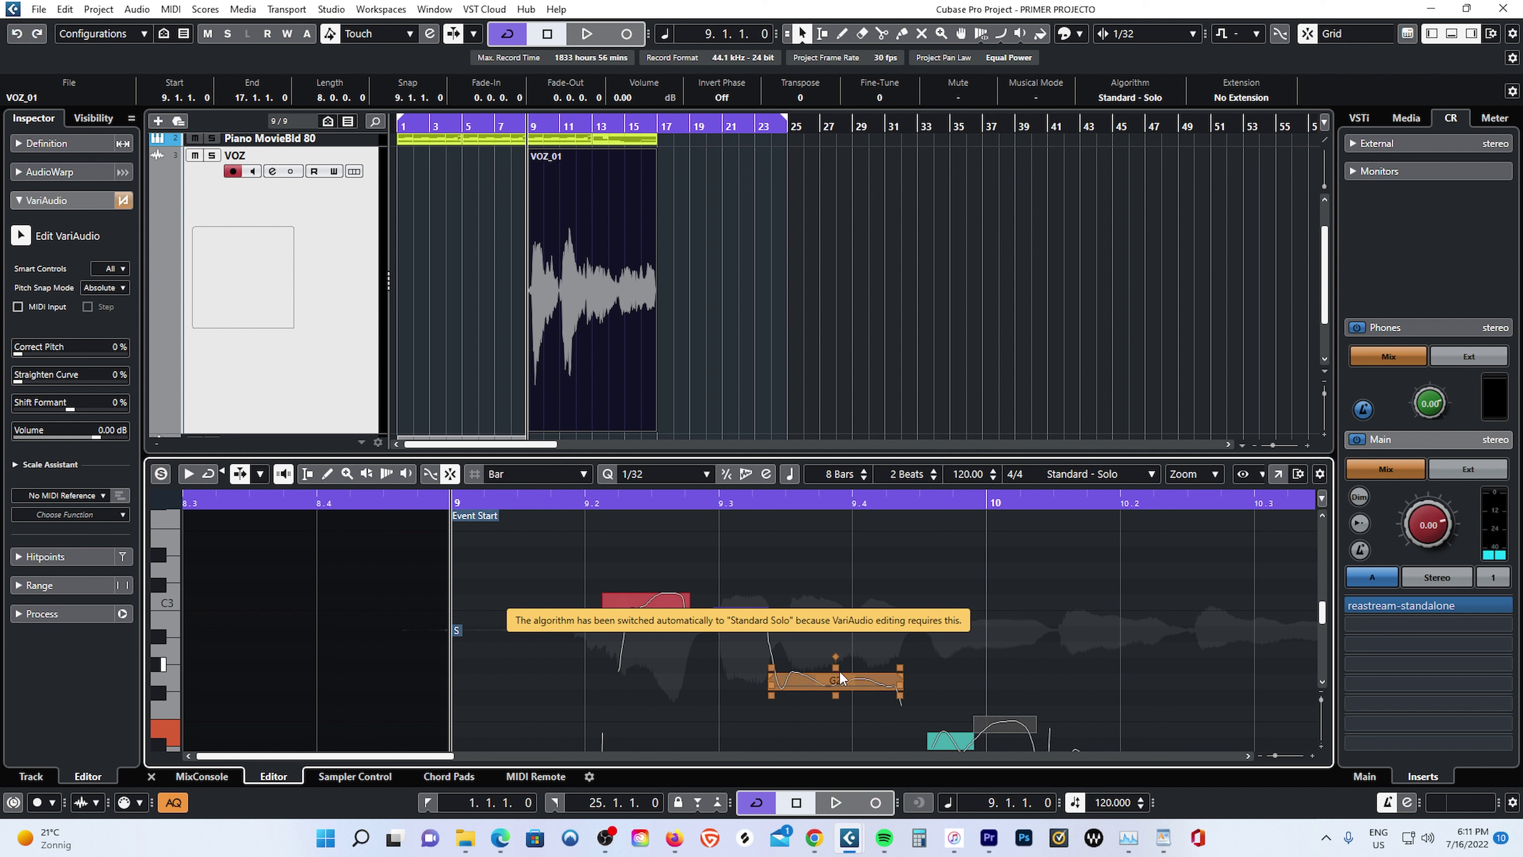
Increase the Sample Editor's height to fit the higher and lower vocal segments together.
drag(1322, 618, 1322, 628)
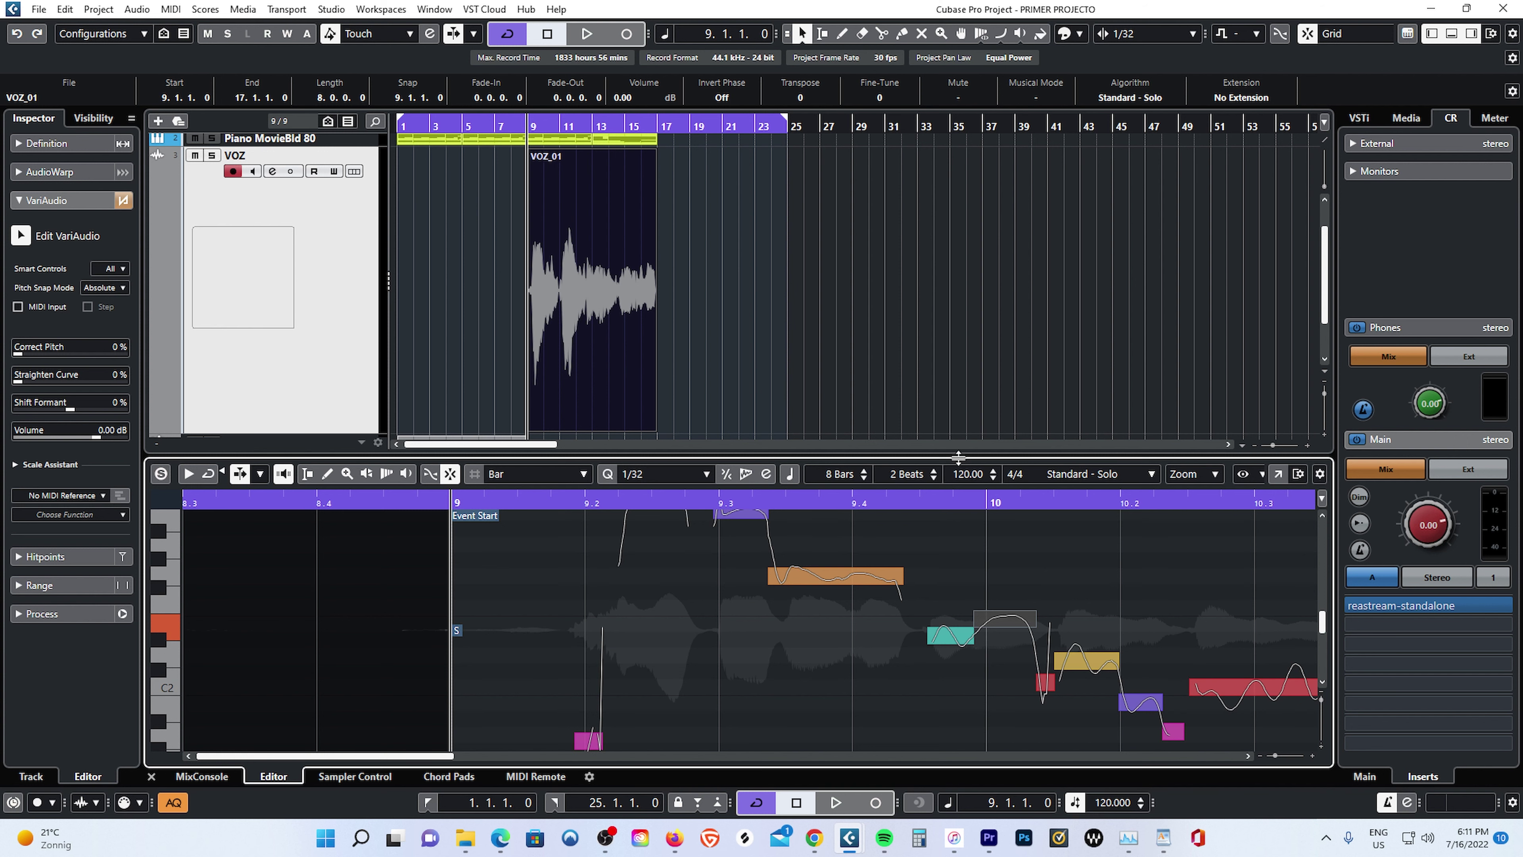
drag(953, 457, 960, 329)
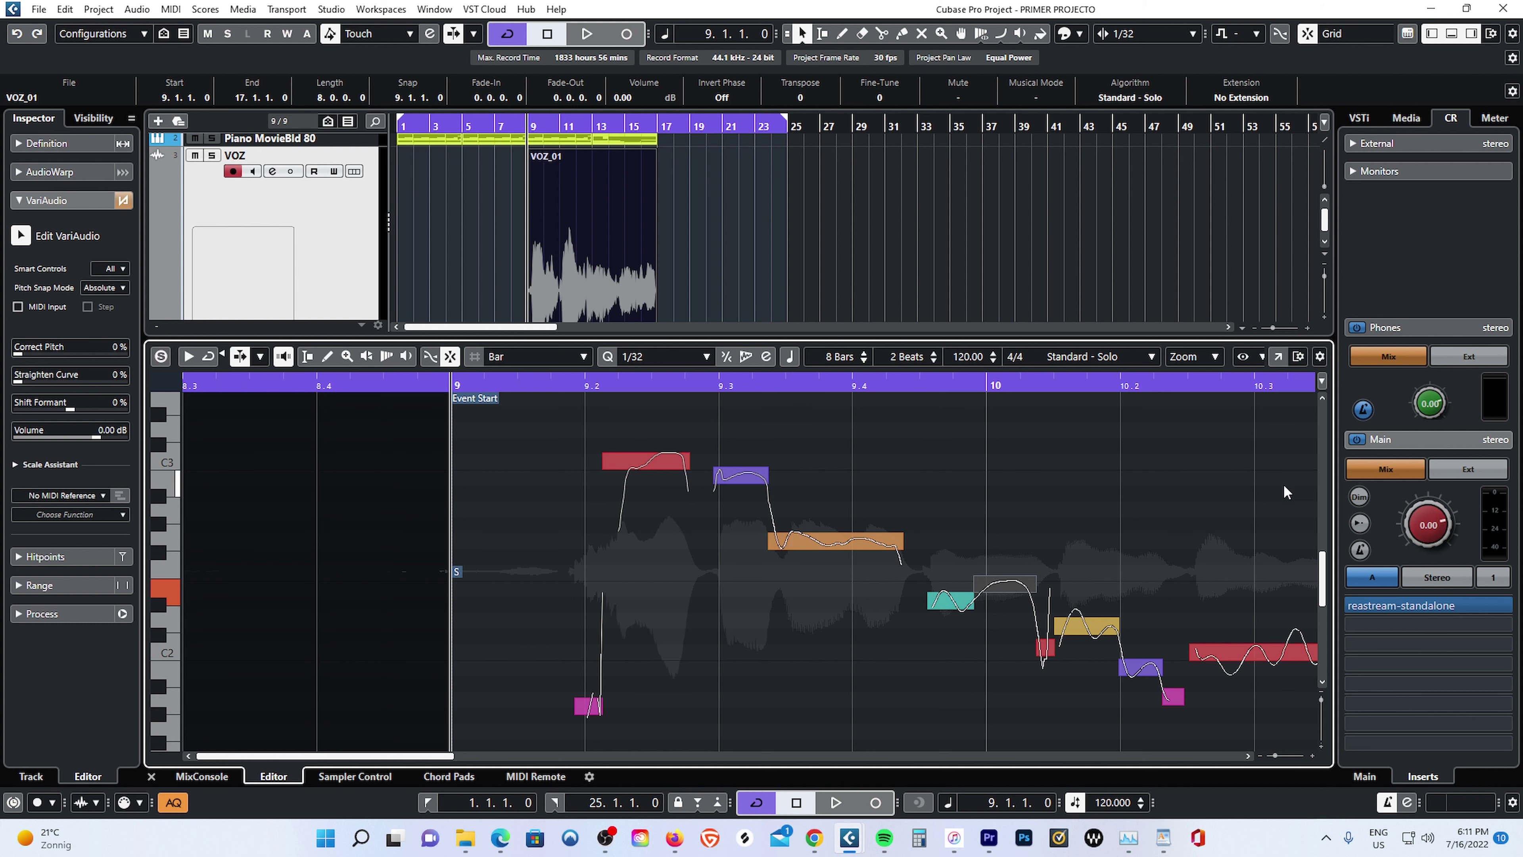
Play the vocal from bar 9 into bar 10 and follow its VariAudio segments against the song.
scroll(1322, 570, up, 1)
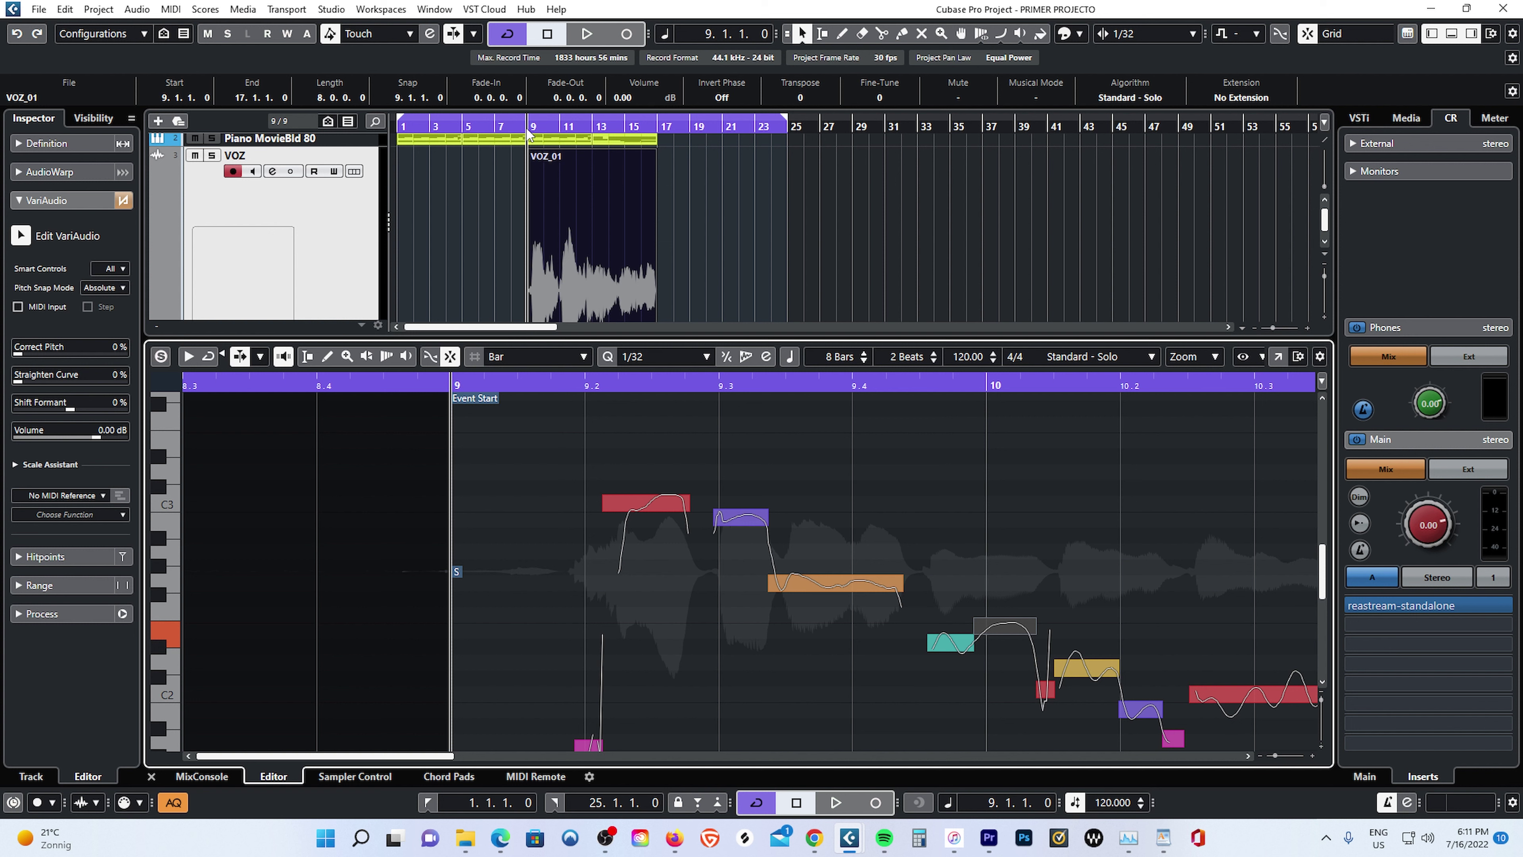
key(space)
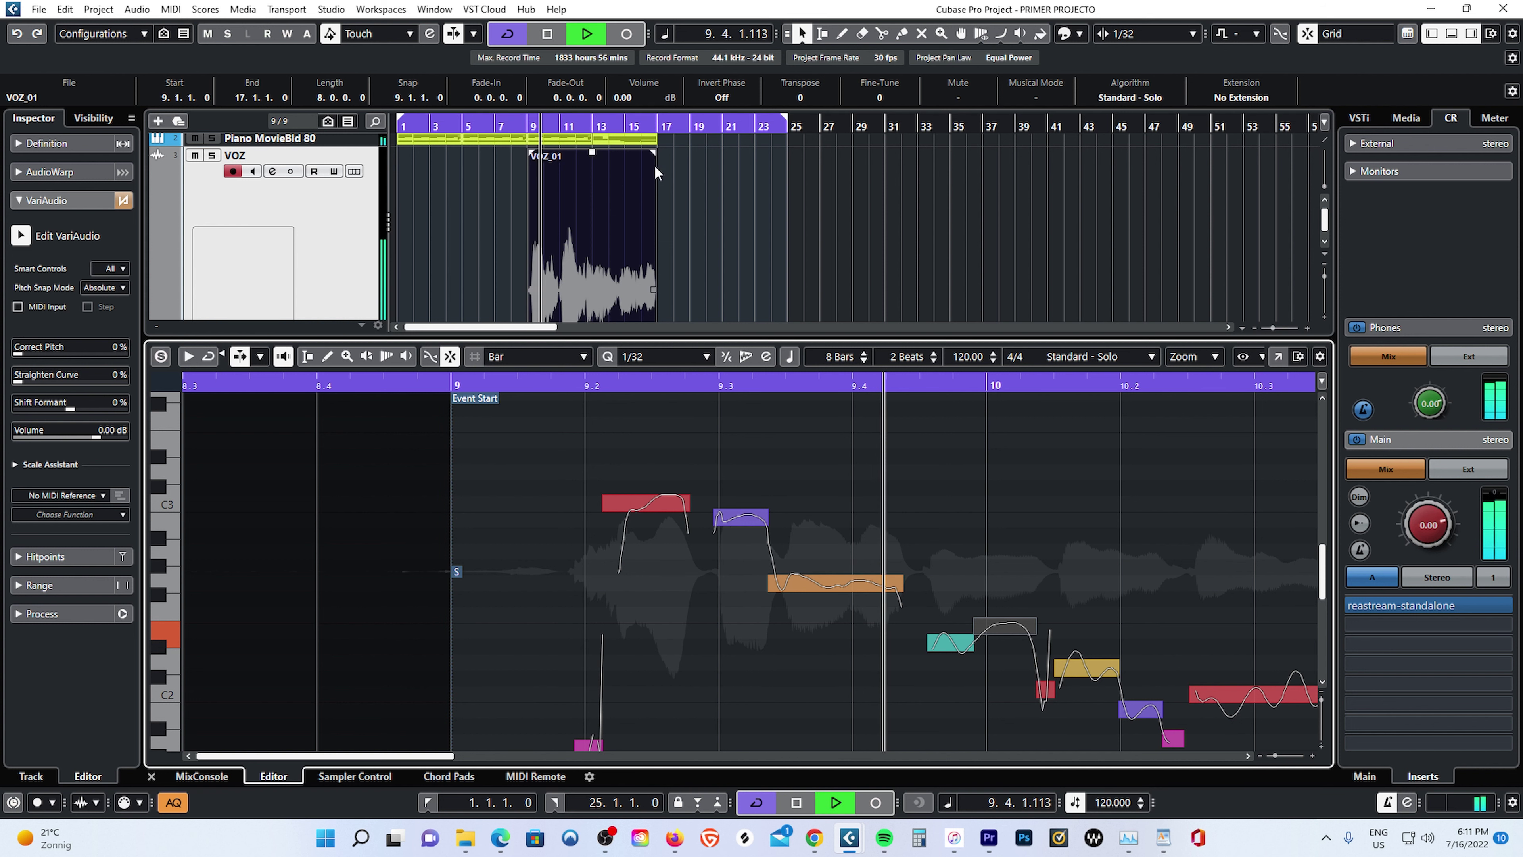
key(space)
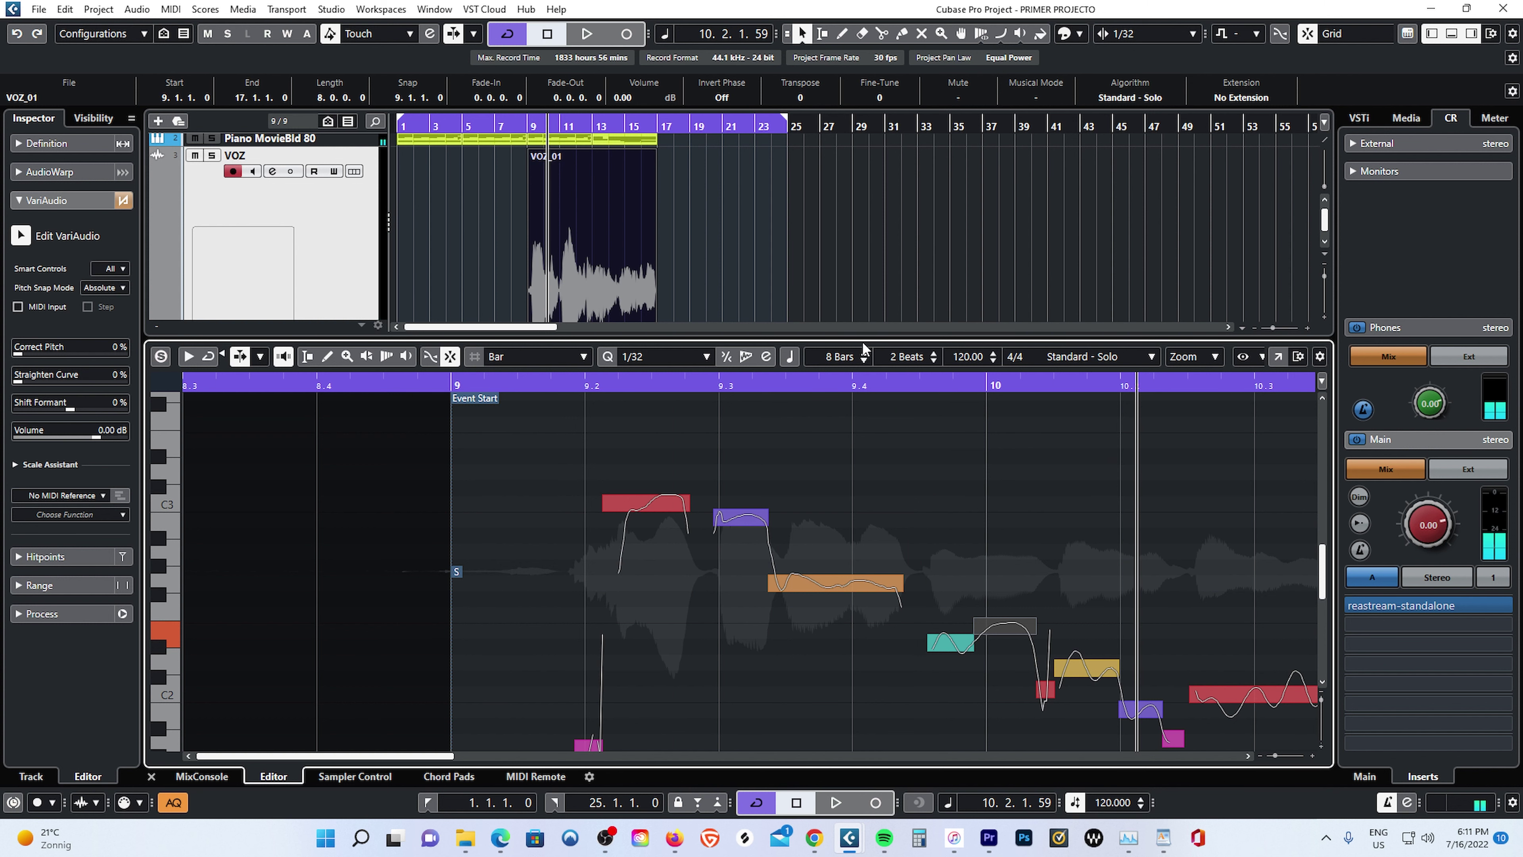
Reduce the Sample Editor's height to show the upper tracks and mute the House Kit track.
drag(862, 340, 864, 484)
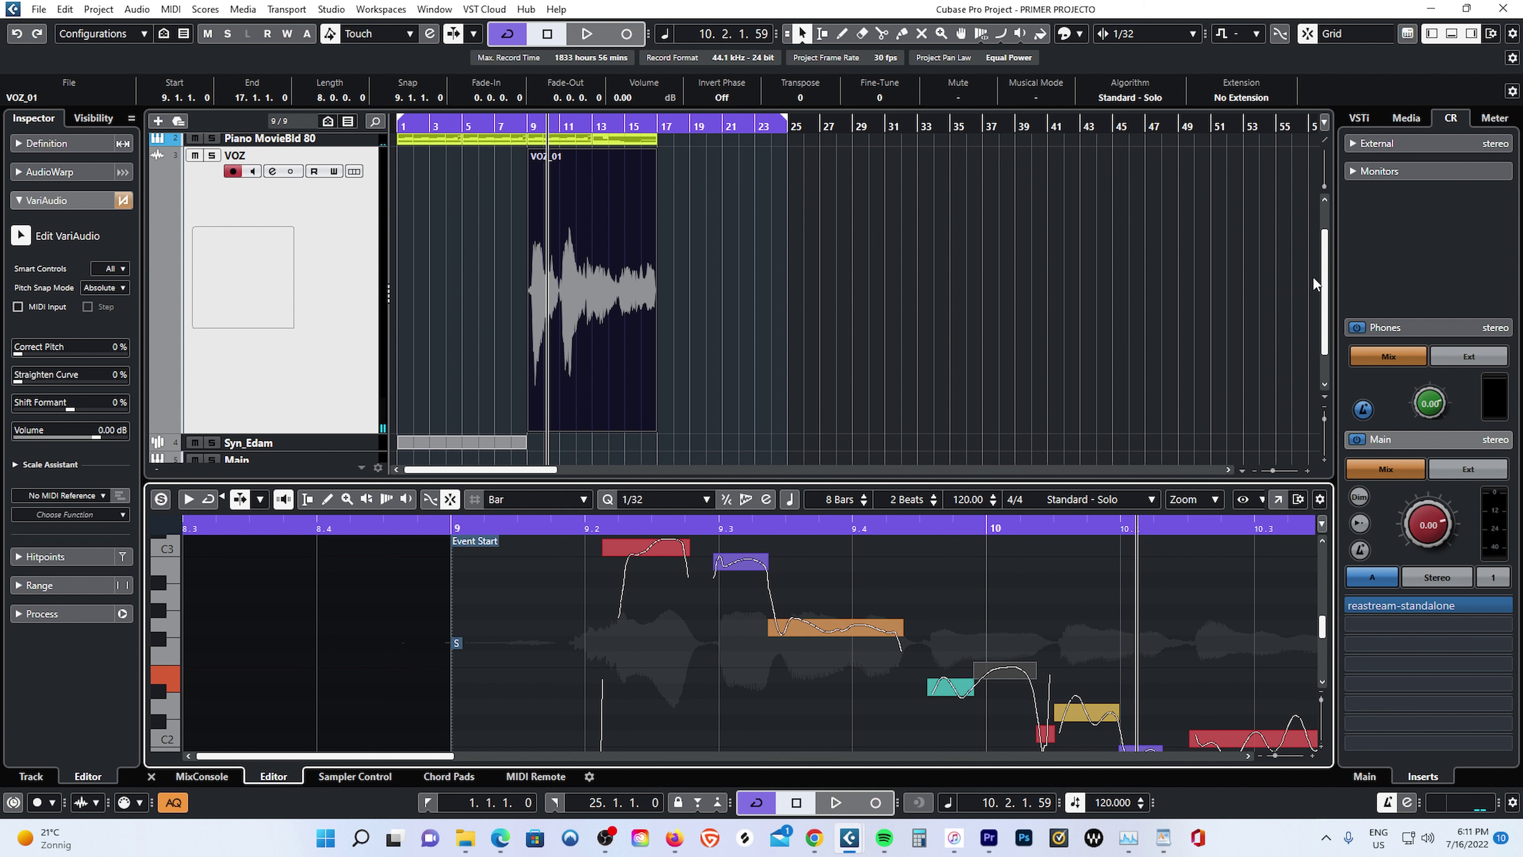
scroll(1313, 277, up, 3)
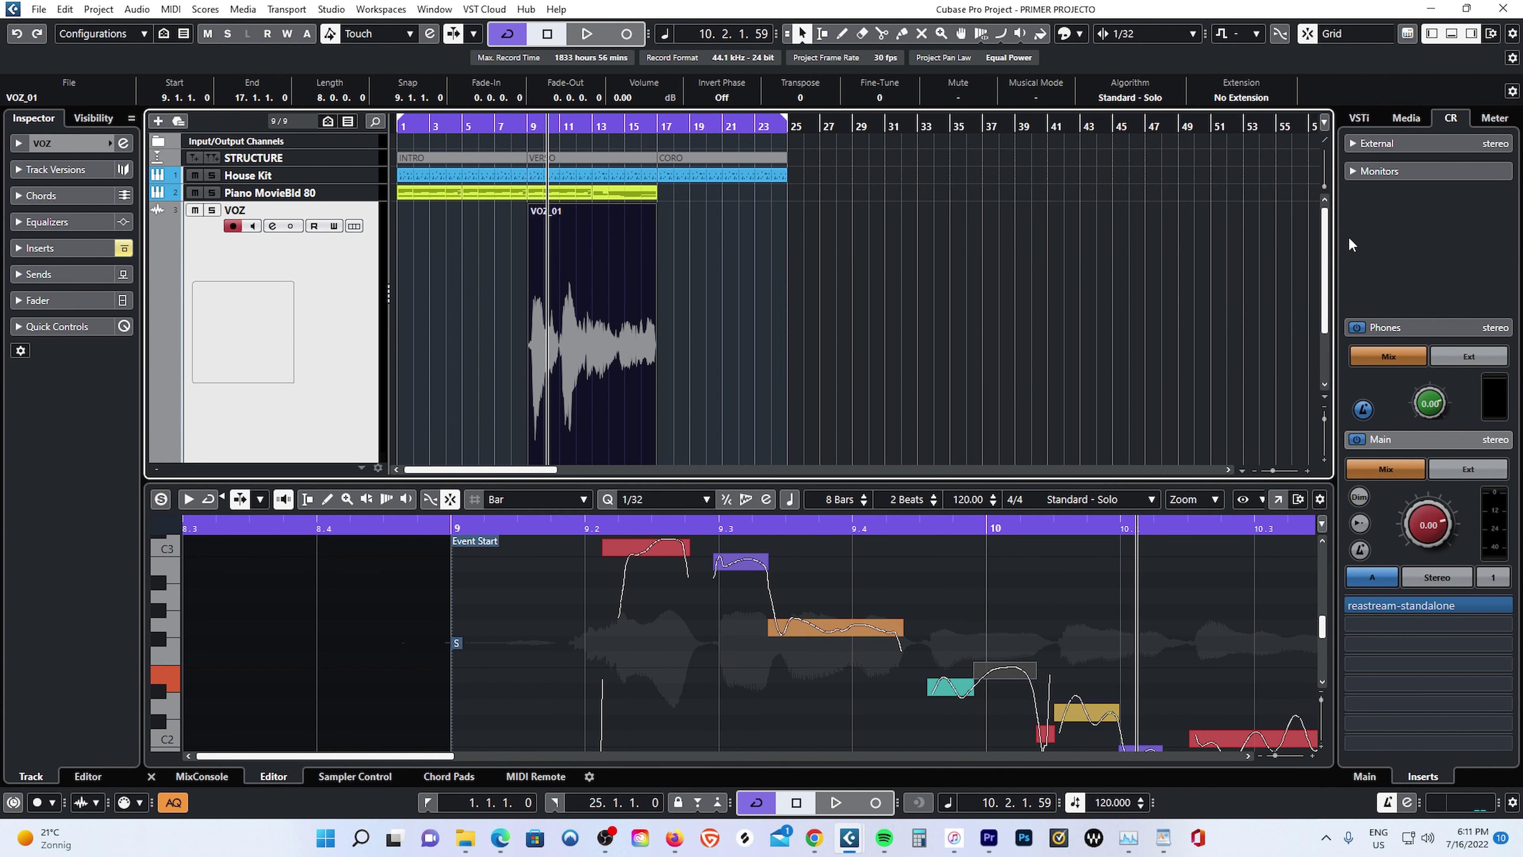
click(195, 175)
Set the locators around the VERSO section from bar 9 to 17 and play it from bar 9 into bar 12.
click(573, 158)
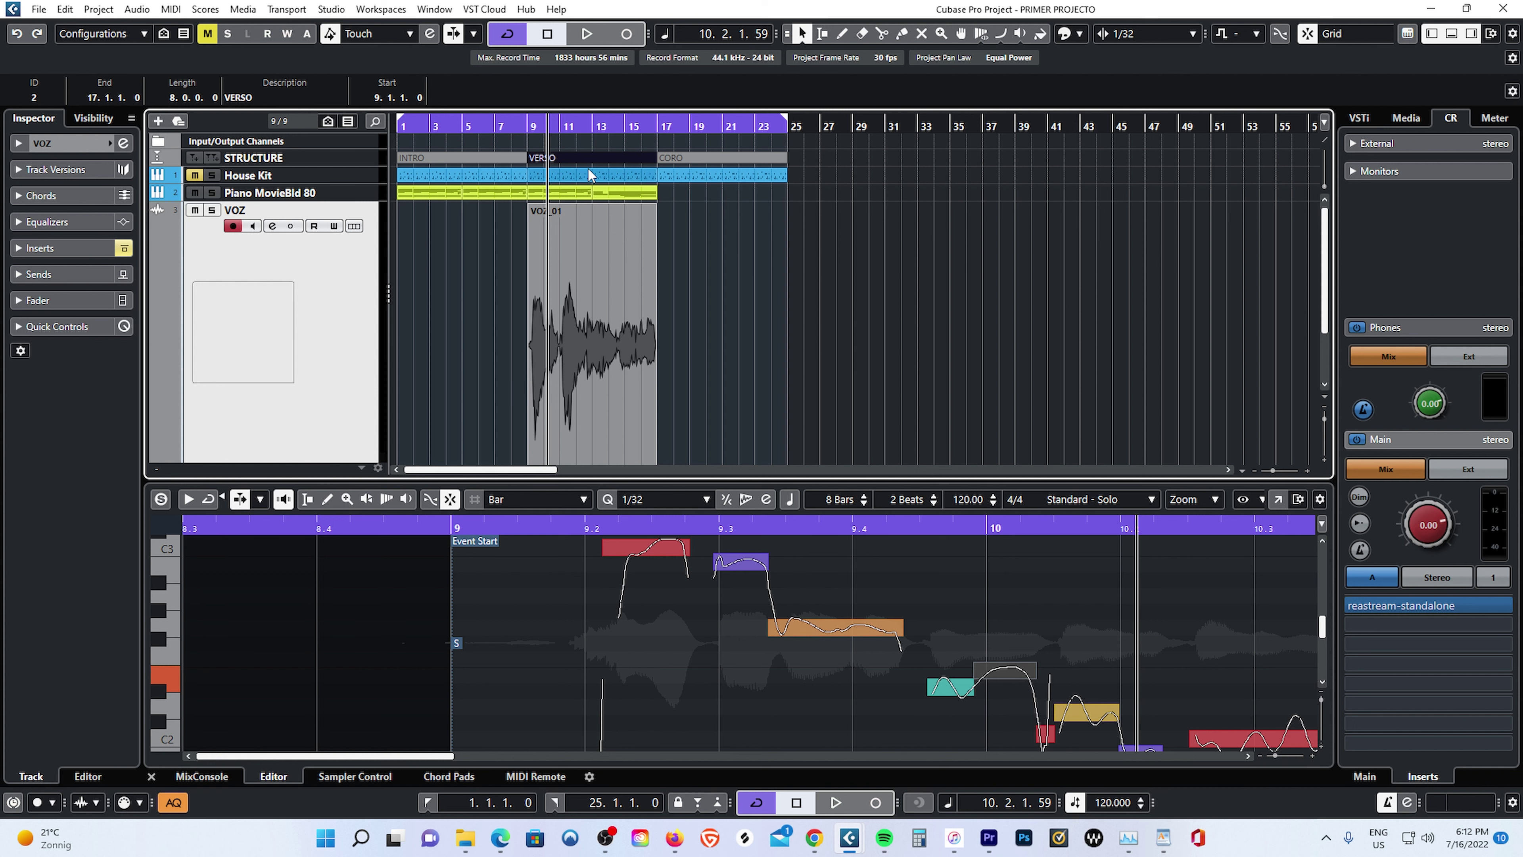
drag(523, 130, 527, 136)
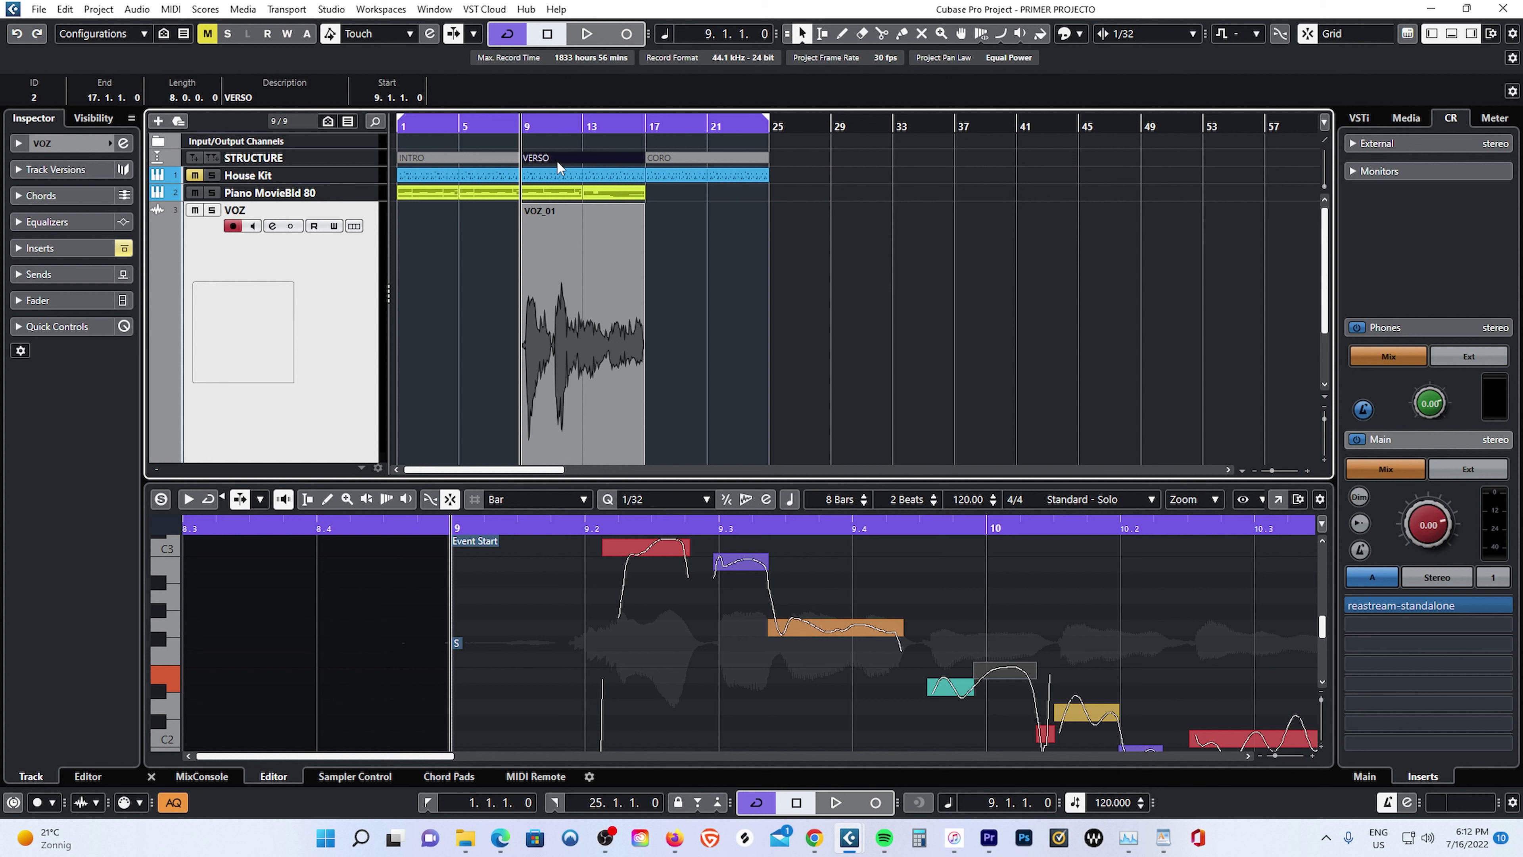
key(p)
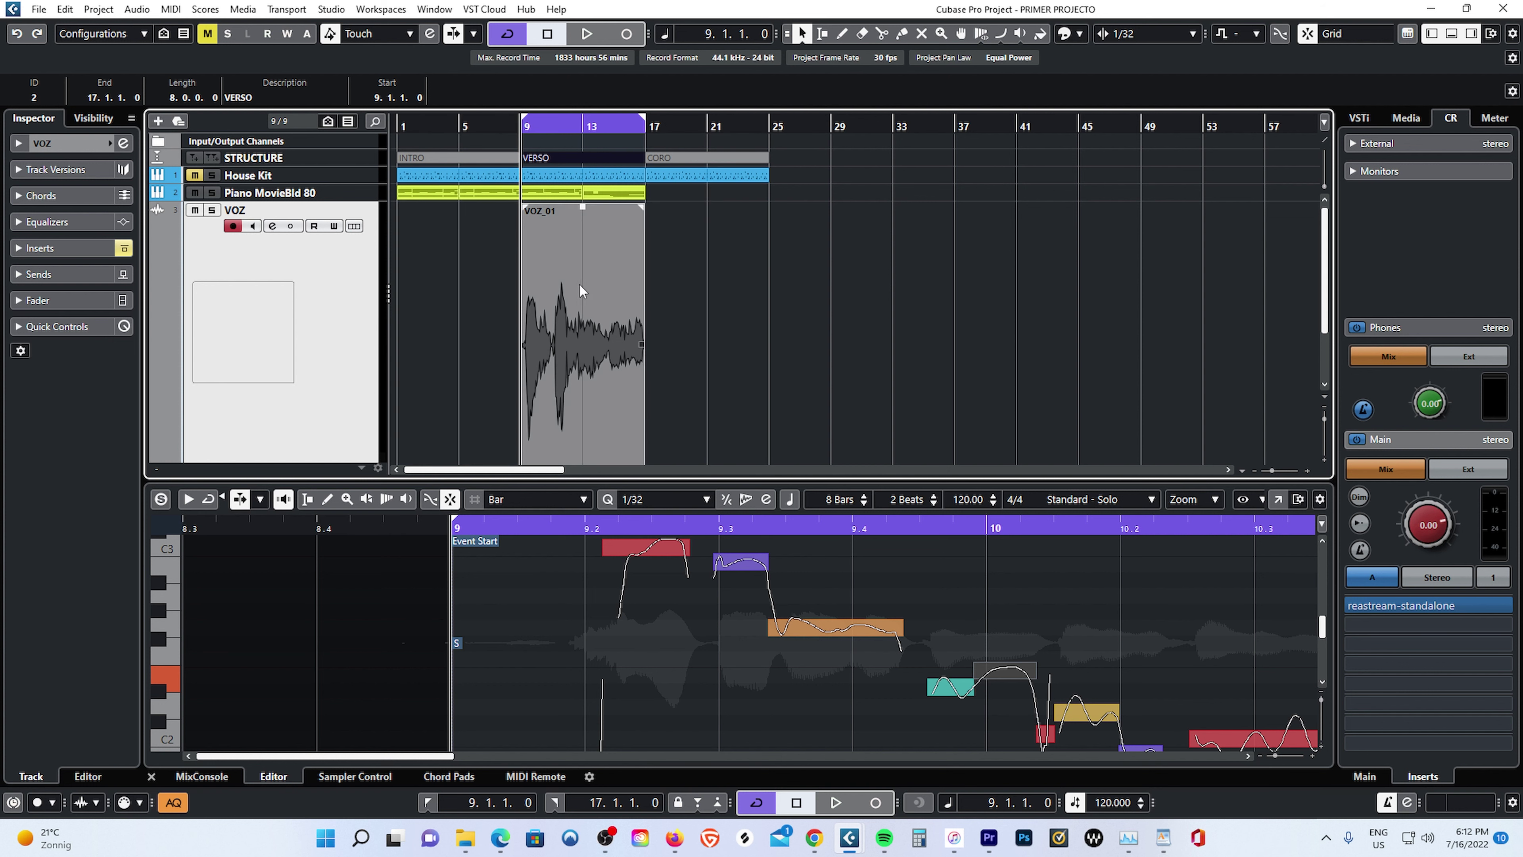
key(space)
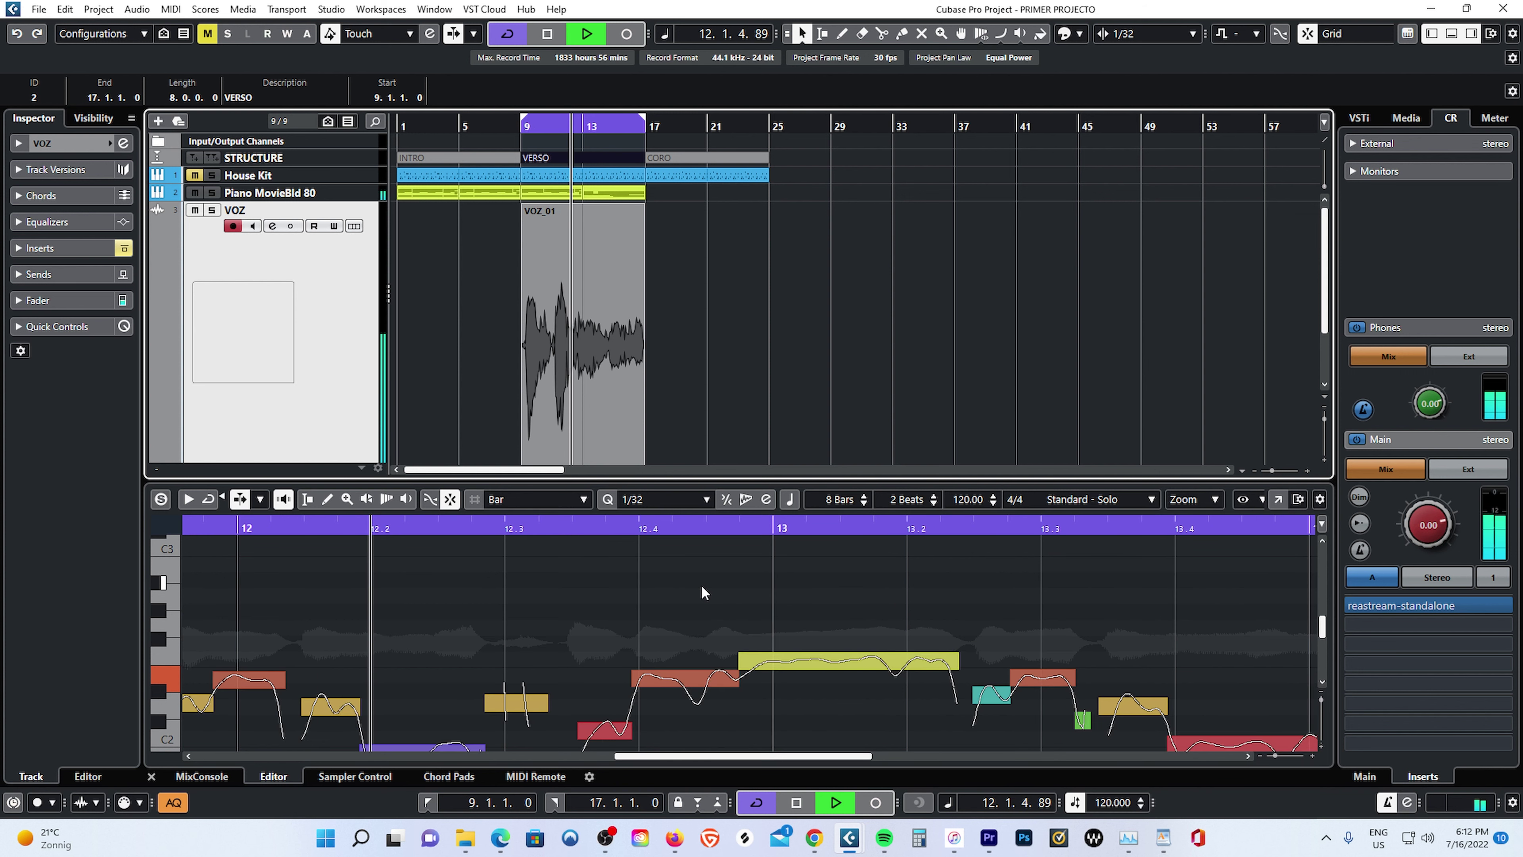
key(space)
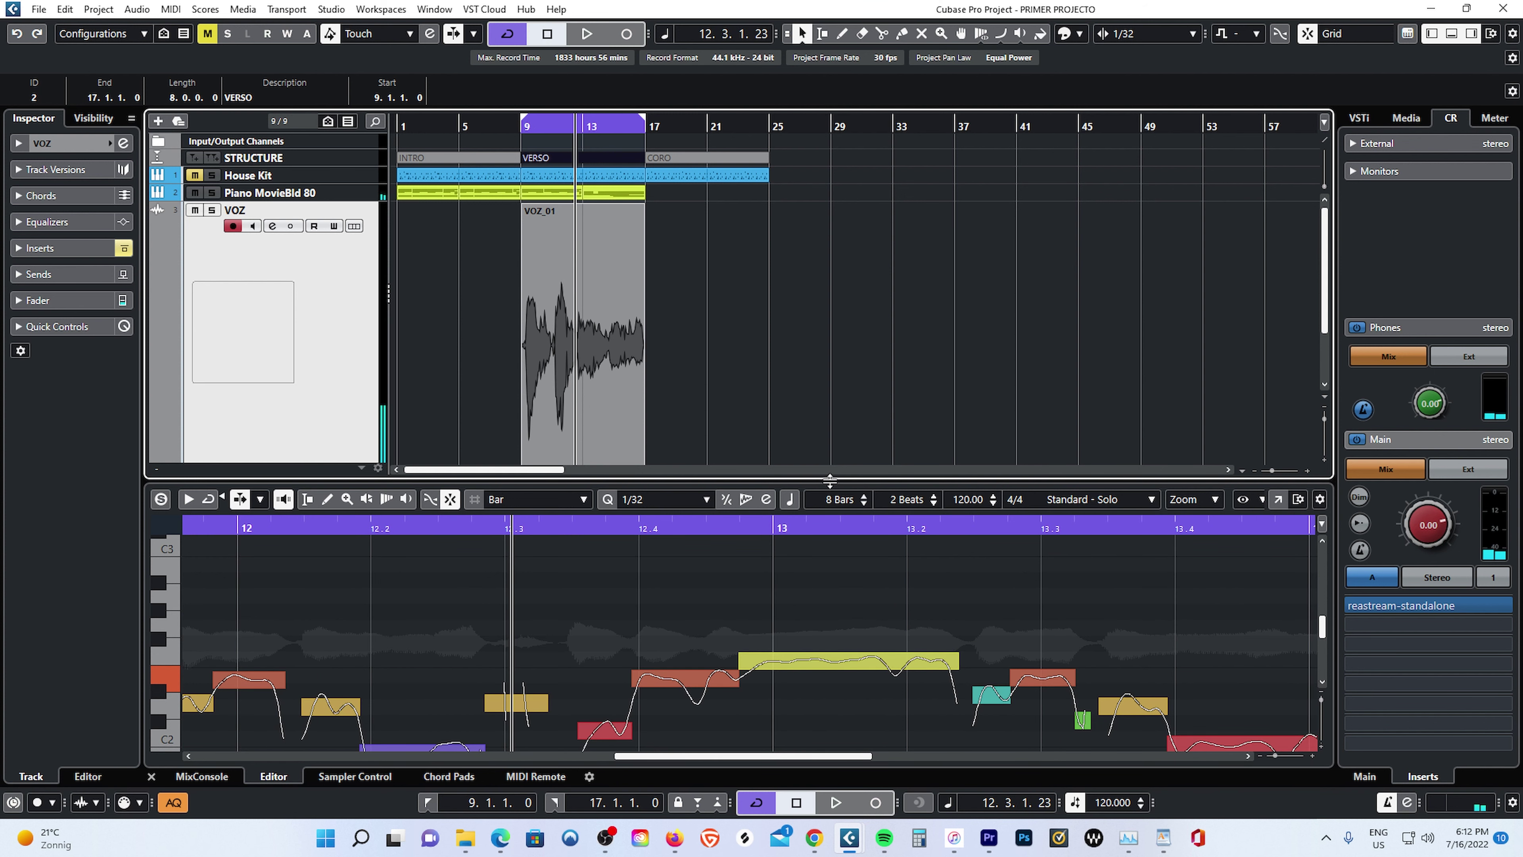
Hide the Sample Editor and place the project cursor in bar 8, ahead of the VOZ_01 event.
drag(833, 480, 859, 378)
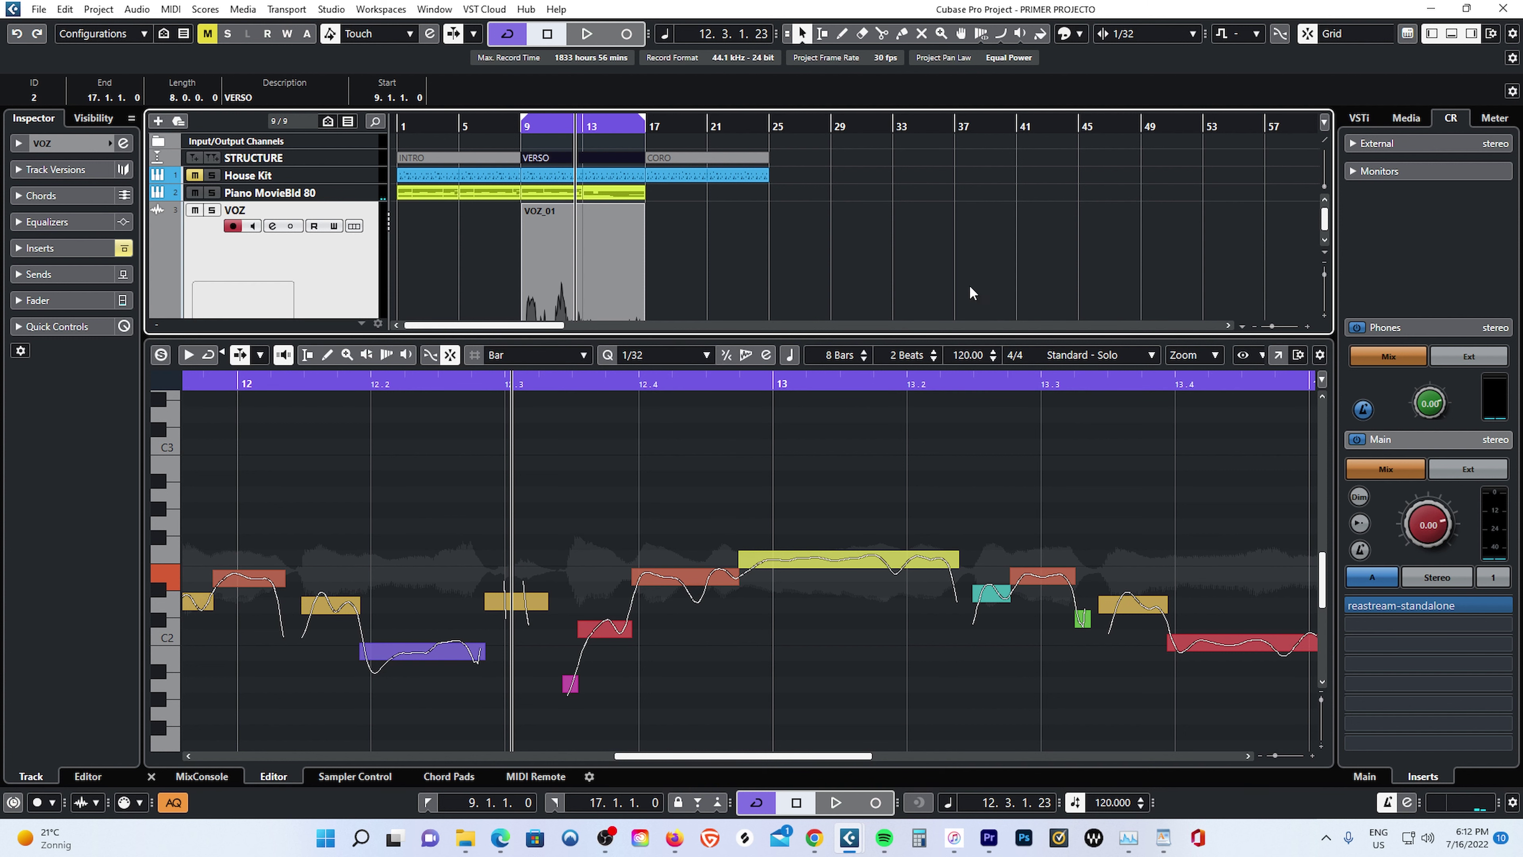
click(1452, 32)
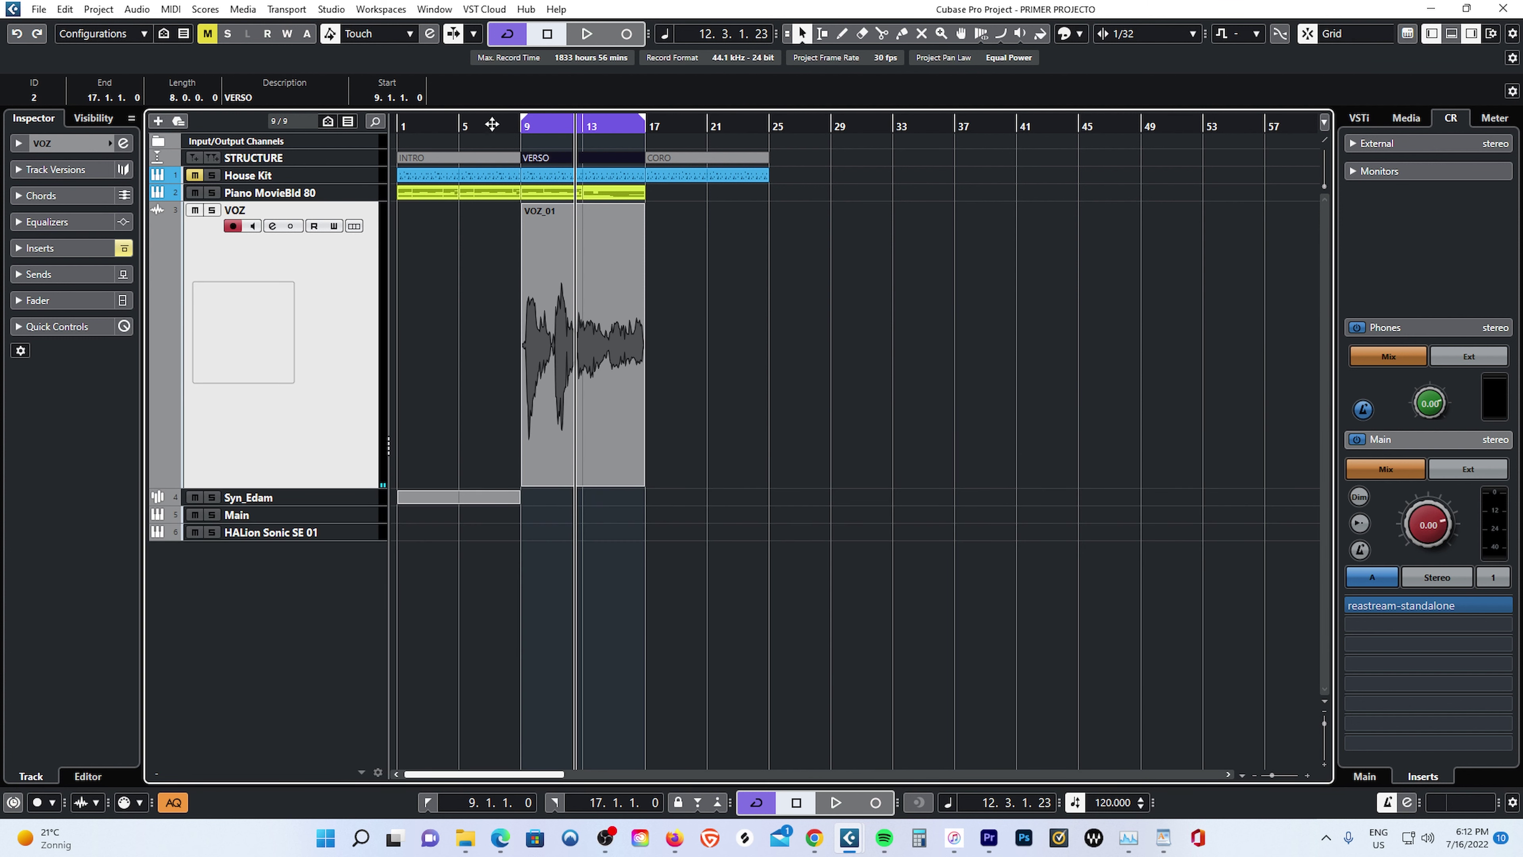
drag(512, 141, 505, 152)
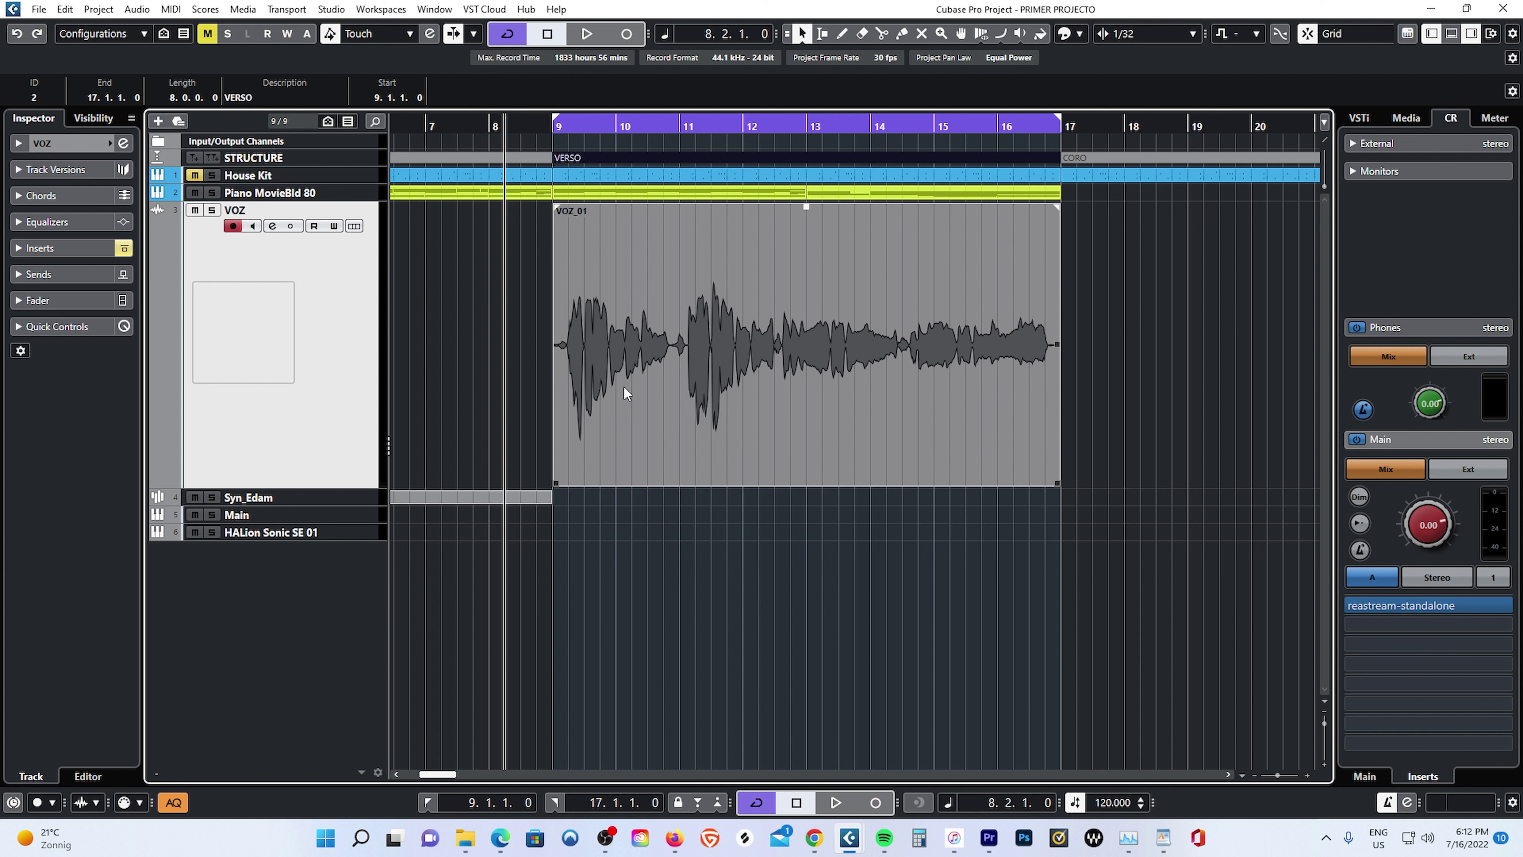
Play the first vocal phrase and split VOZ_01 at 10.4.3, in the silence just before bar 11.
key(space)
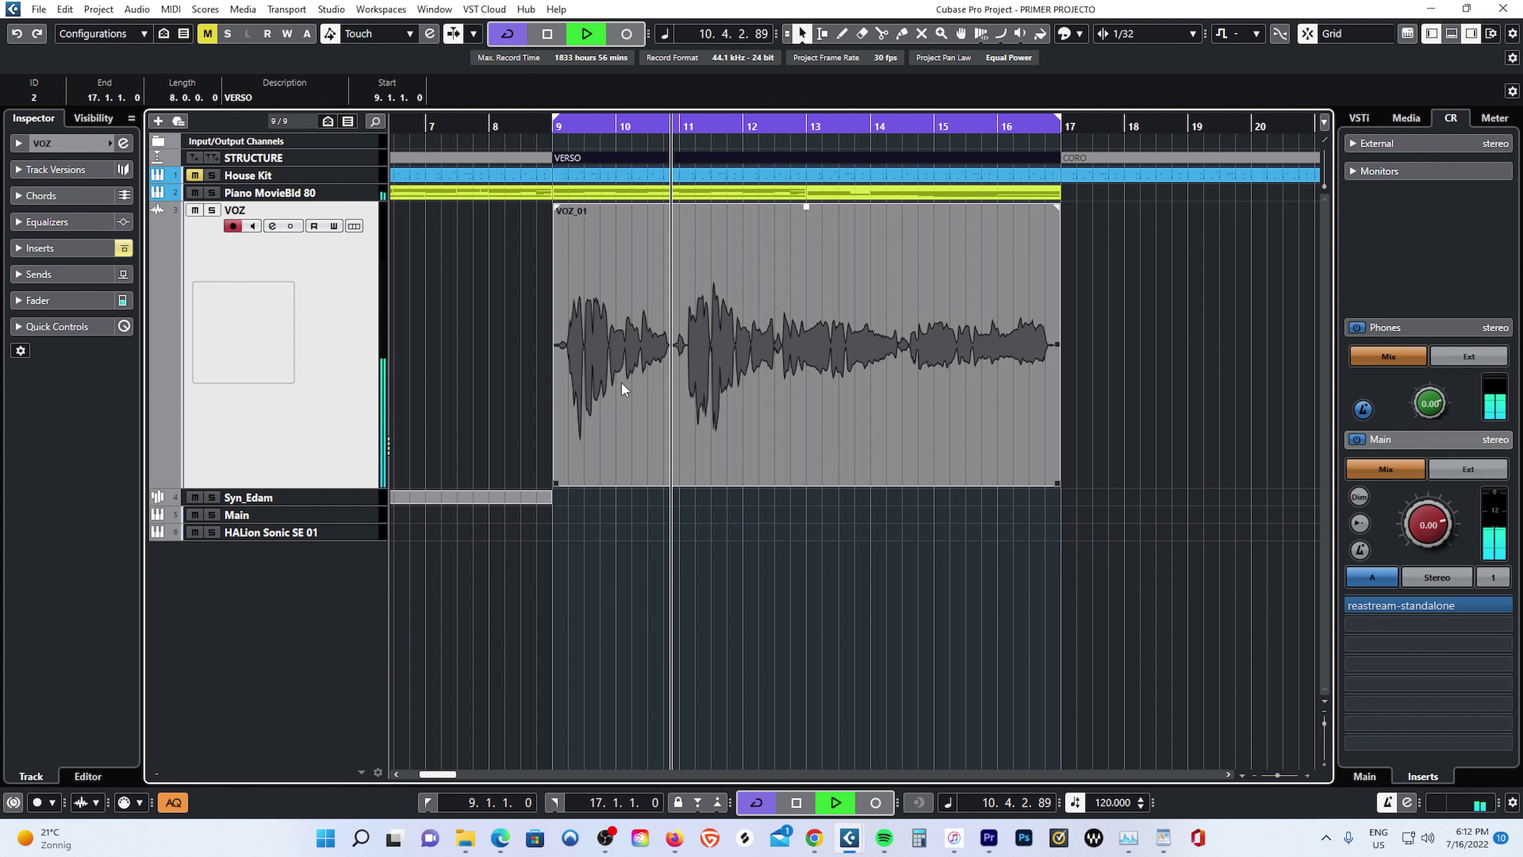
key(space)
drag(657, 140, 650, 164)
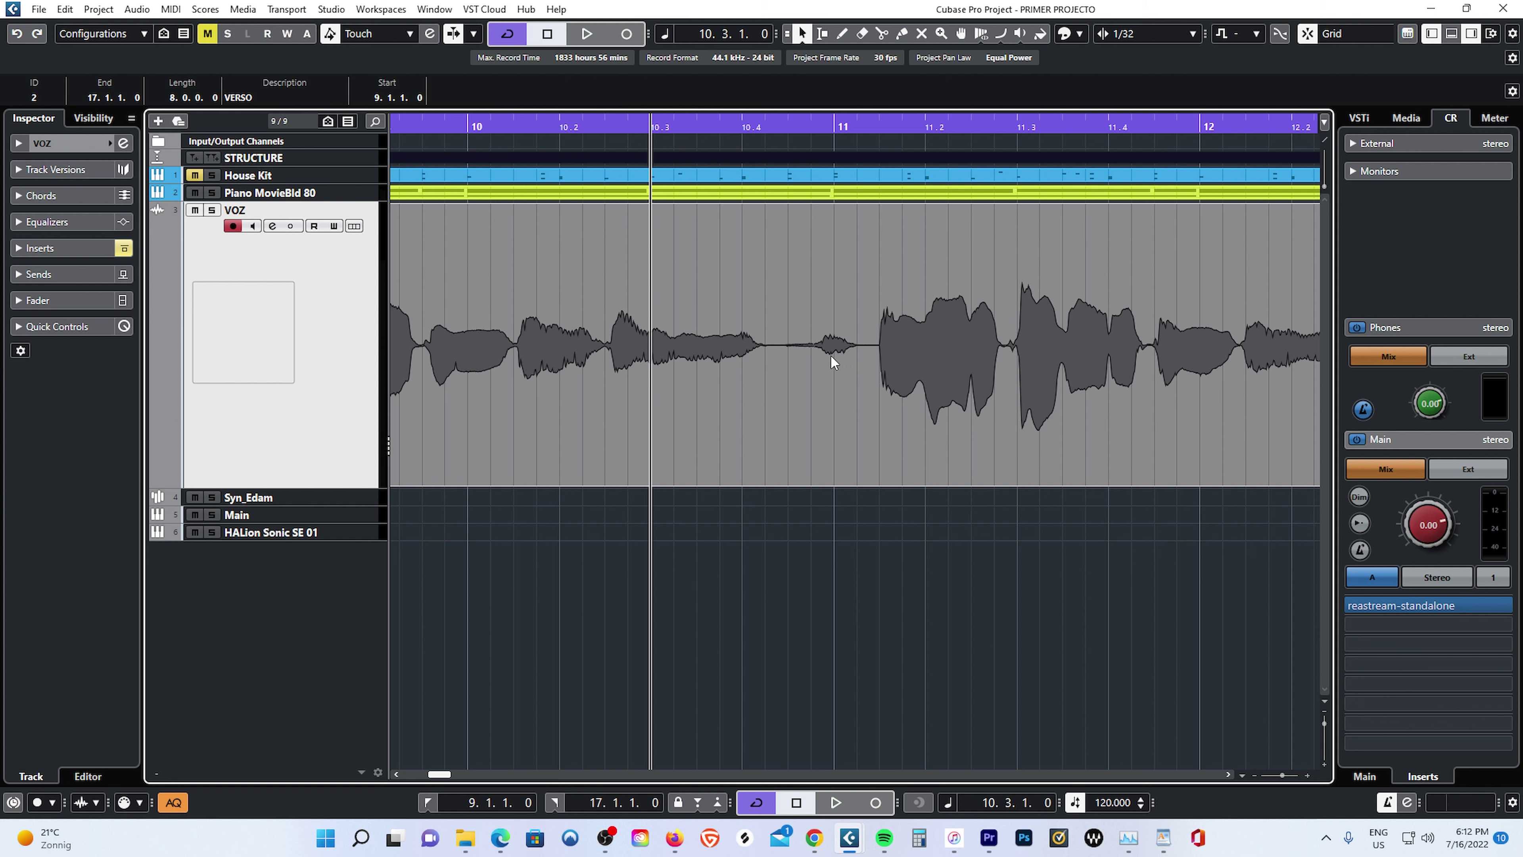
alt+click(788, 317)
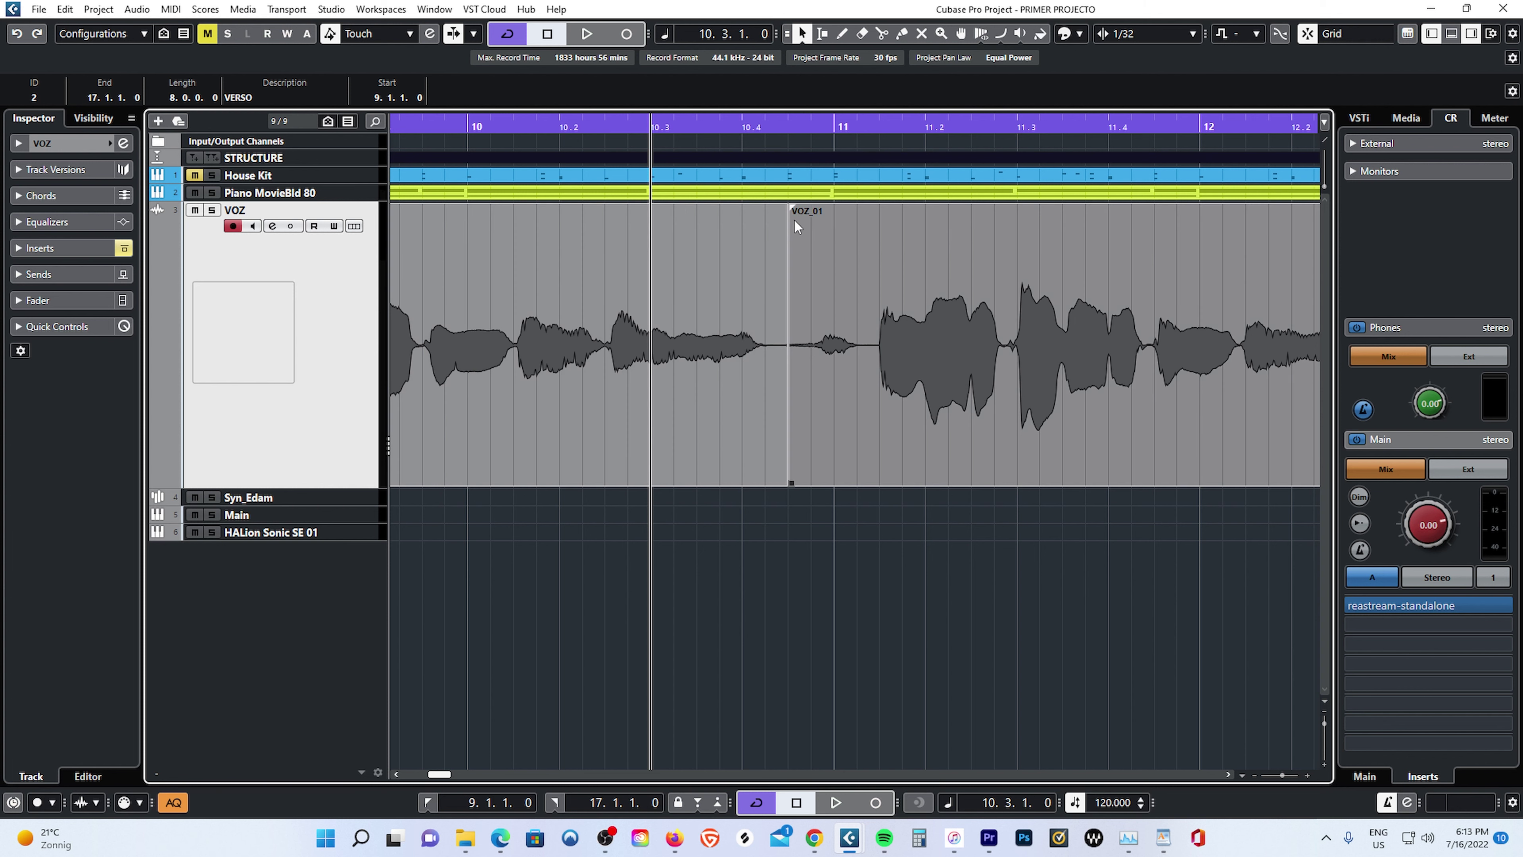
Play the second vocal phrase and split VOZ_01 in the short gap between 12.3 and 12.4.
click(756, 122)
drag(757, 122, 749, 104)
key(space)
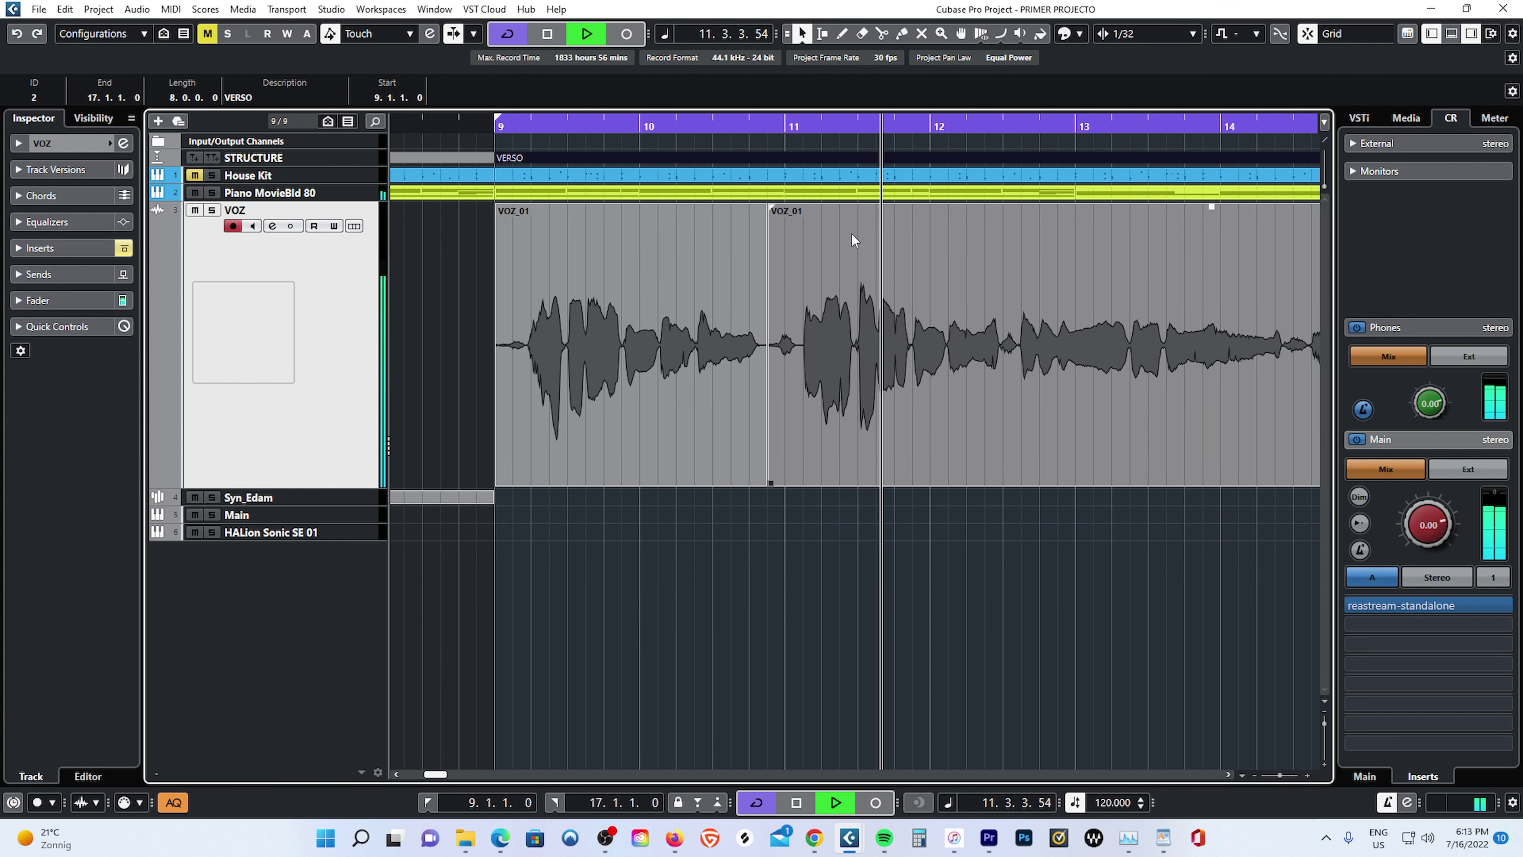
key(space)
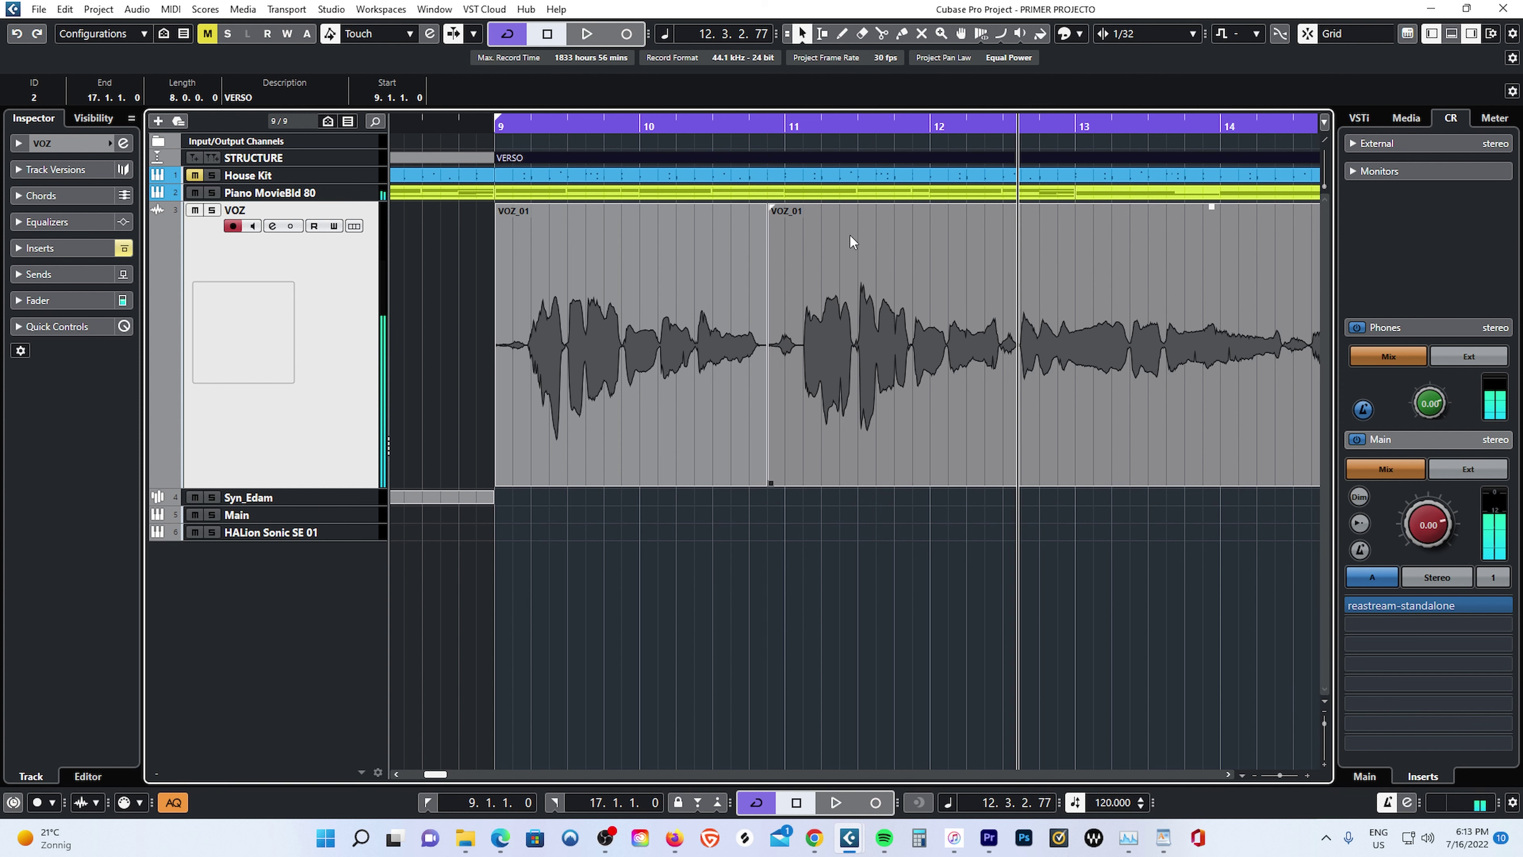
drag(1041, 129, 1039, 150)
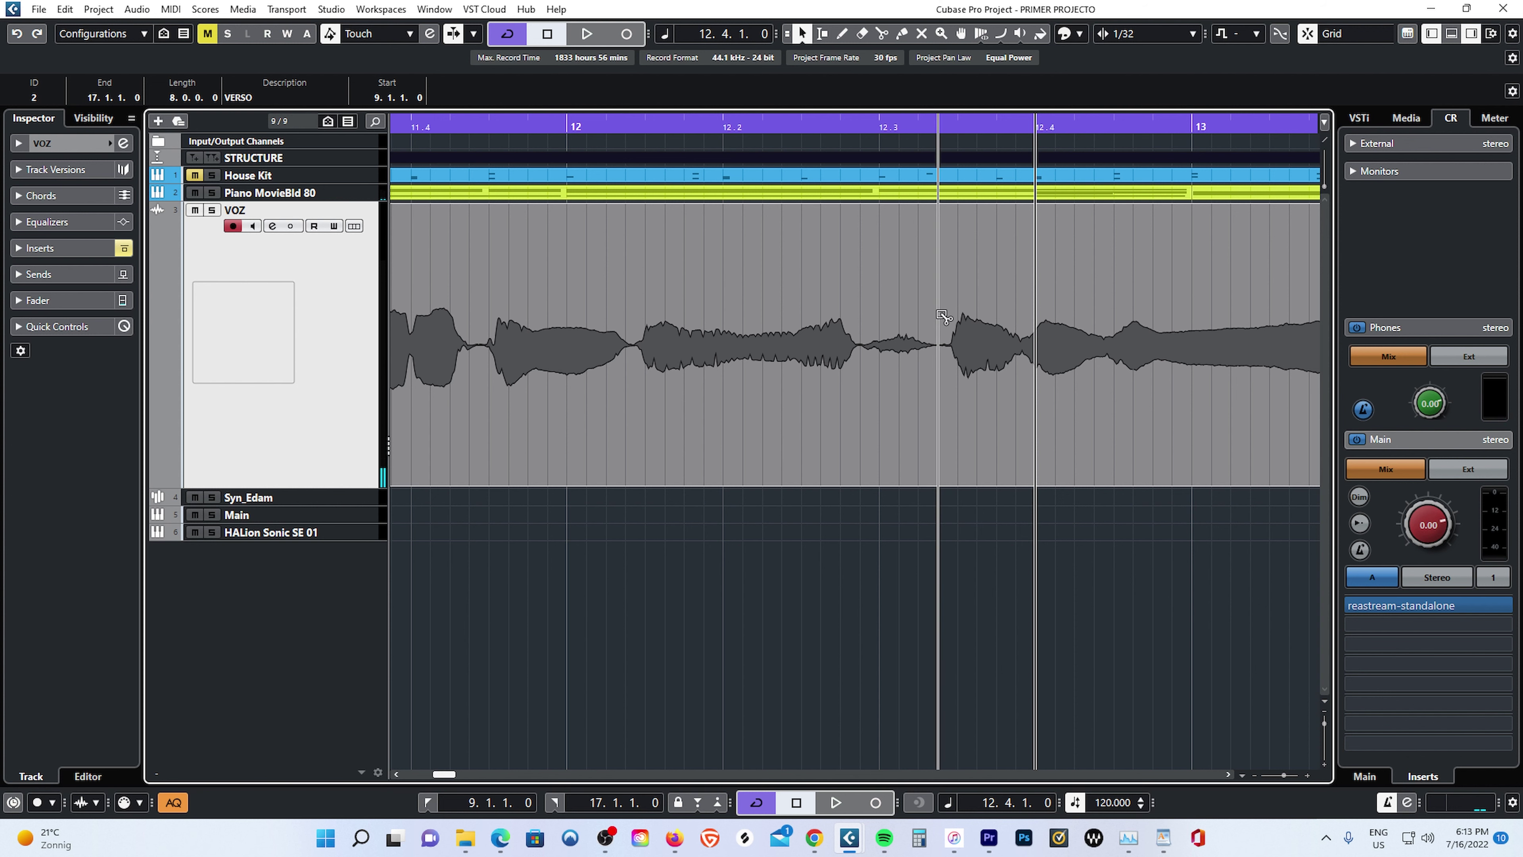
alt+click(939, 314)
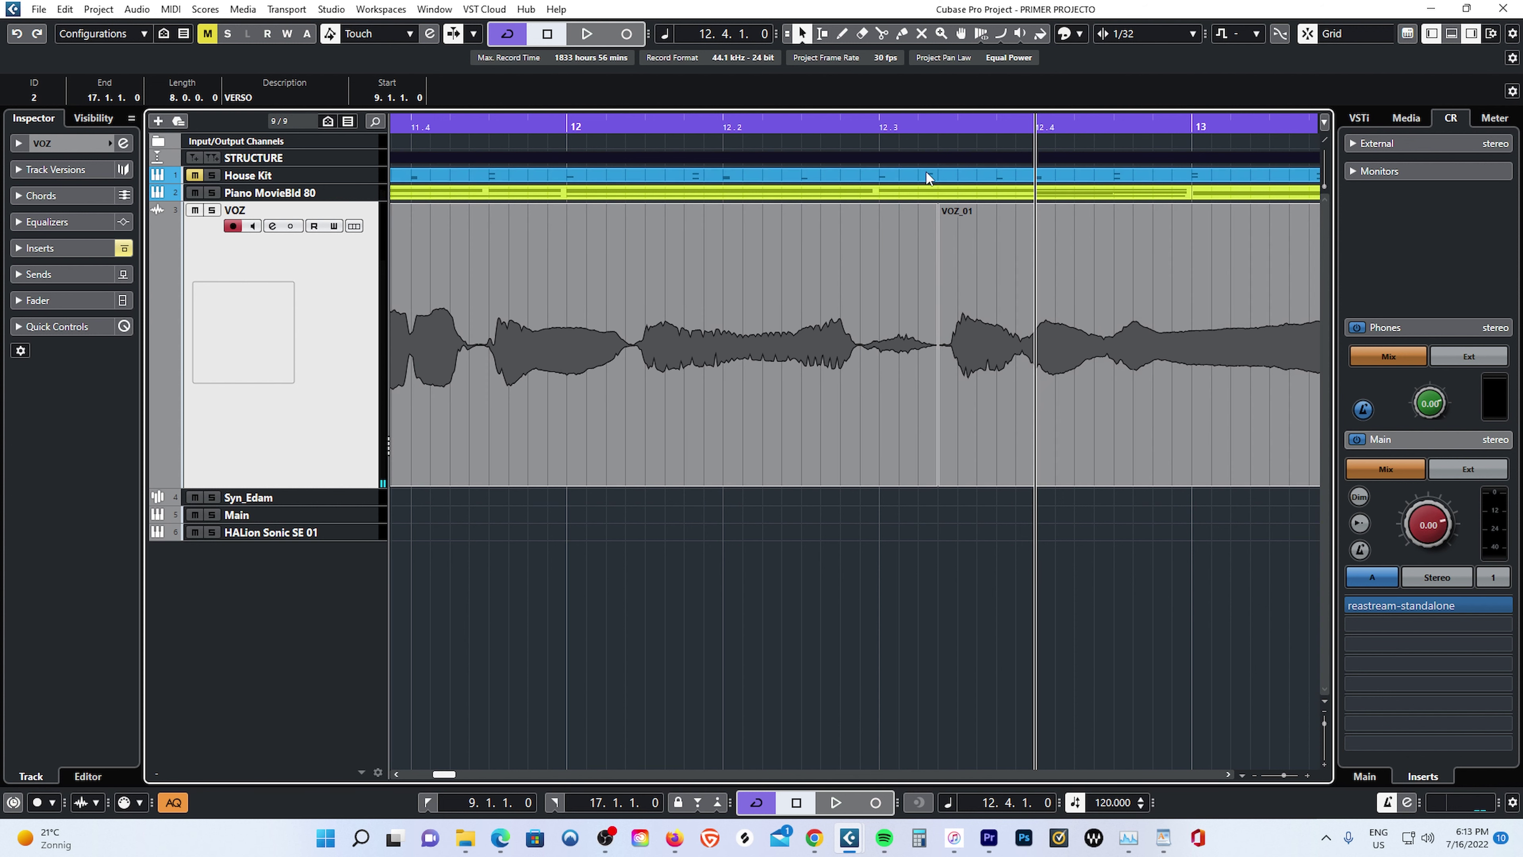
Play the third vocal phrase and split VOZ_01 in the gap in the second half of bar 14.
drag(884, 125, 899, 110)
key(space)
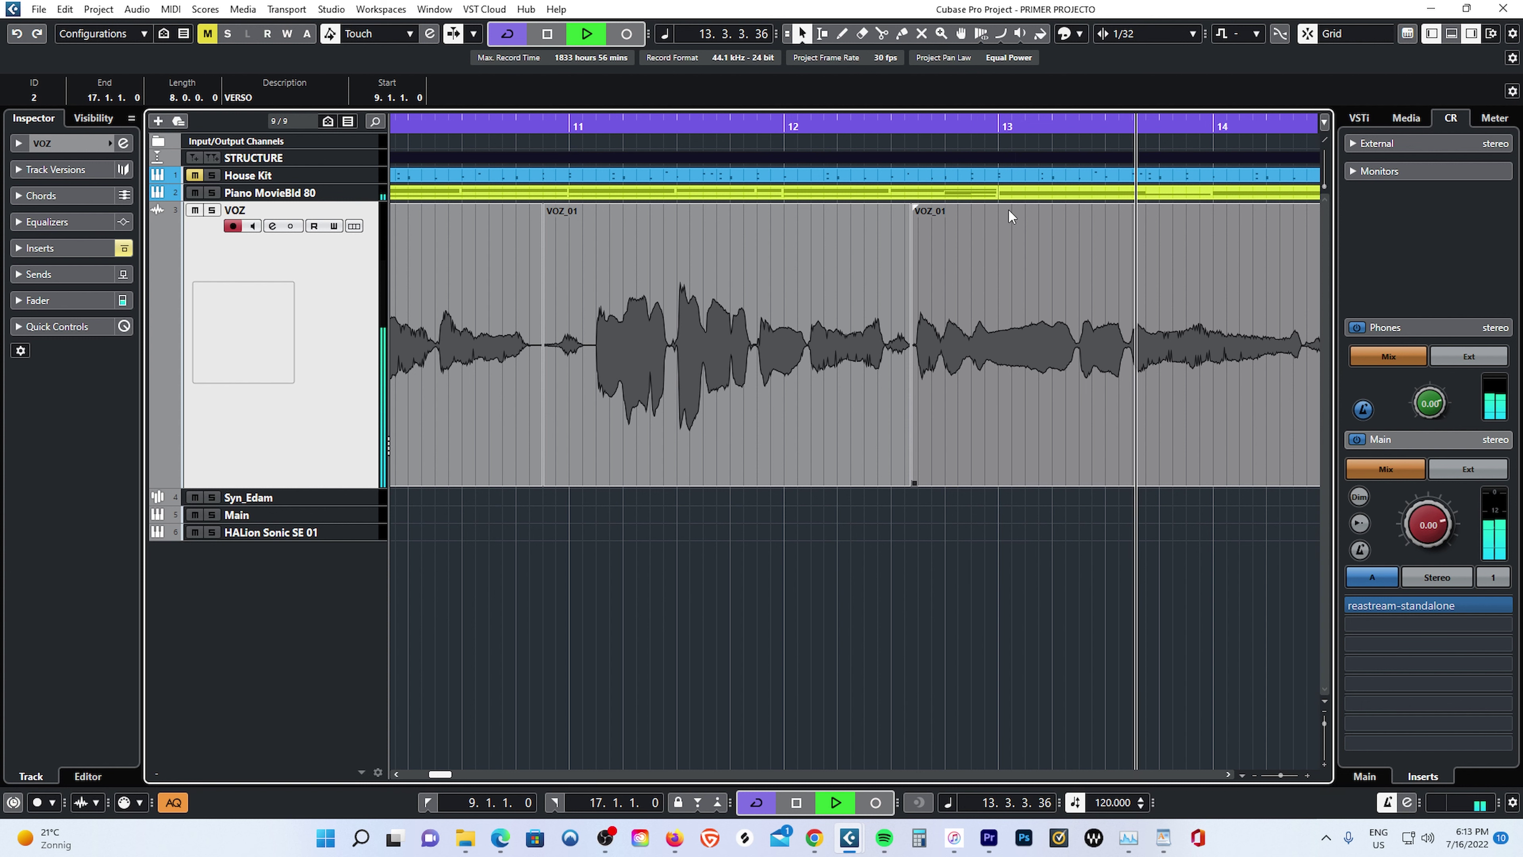
key(space)
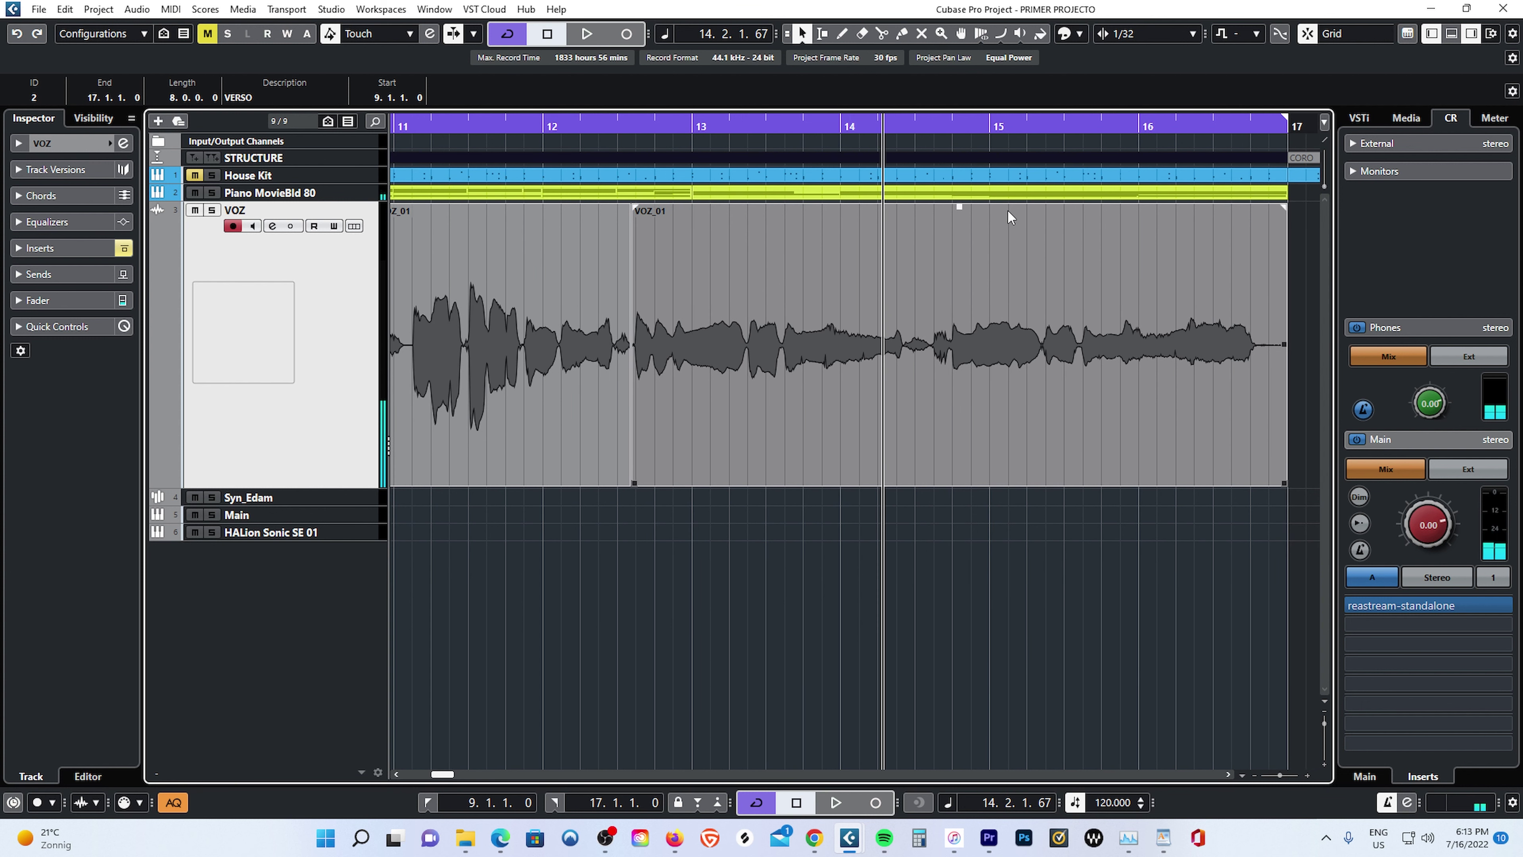
key(space)
key(space)
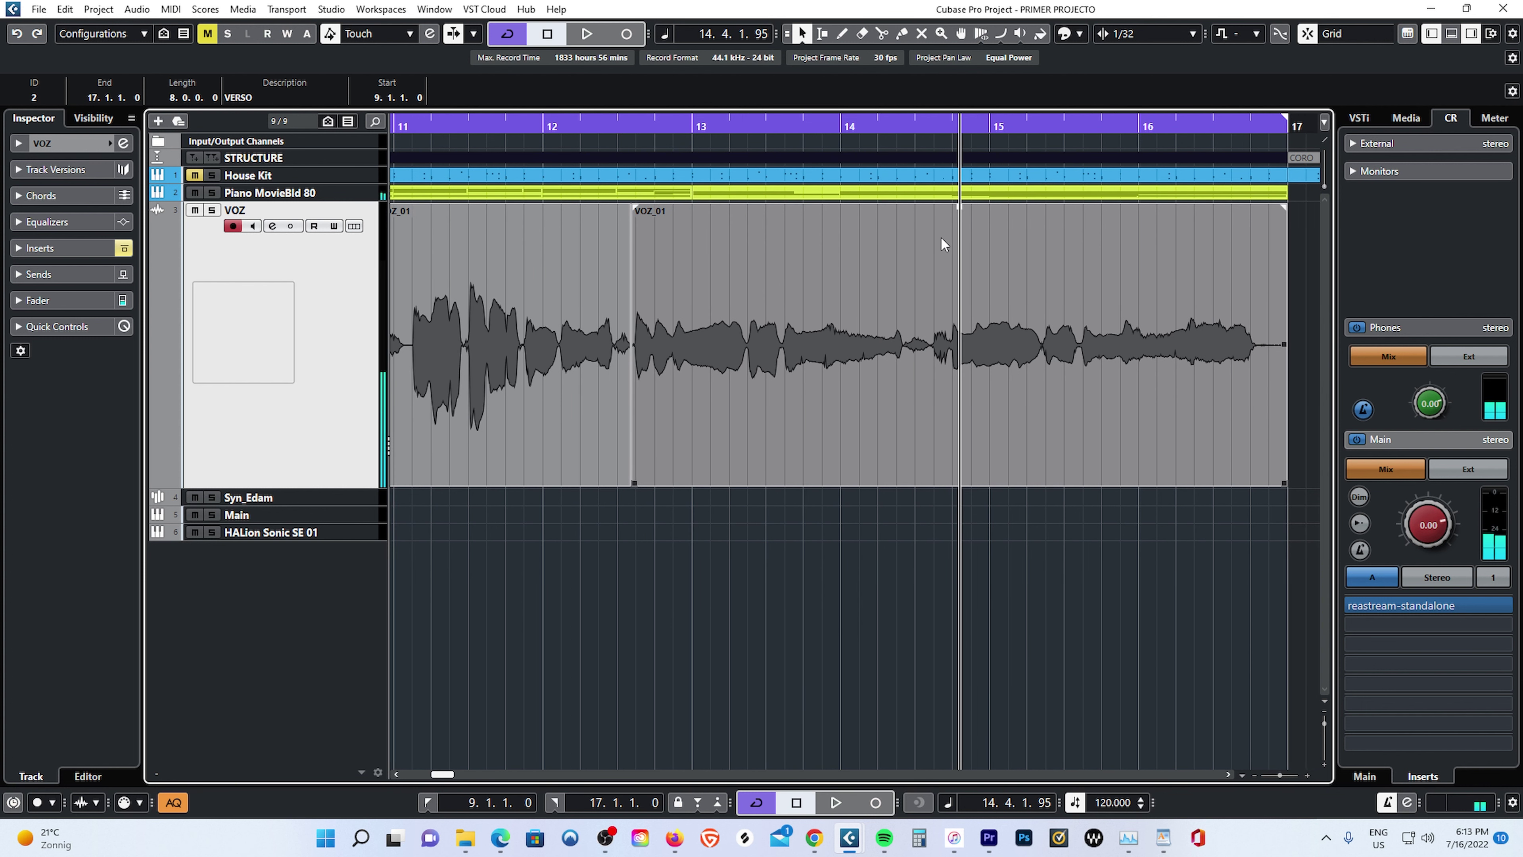
alt+click(934, 246)
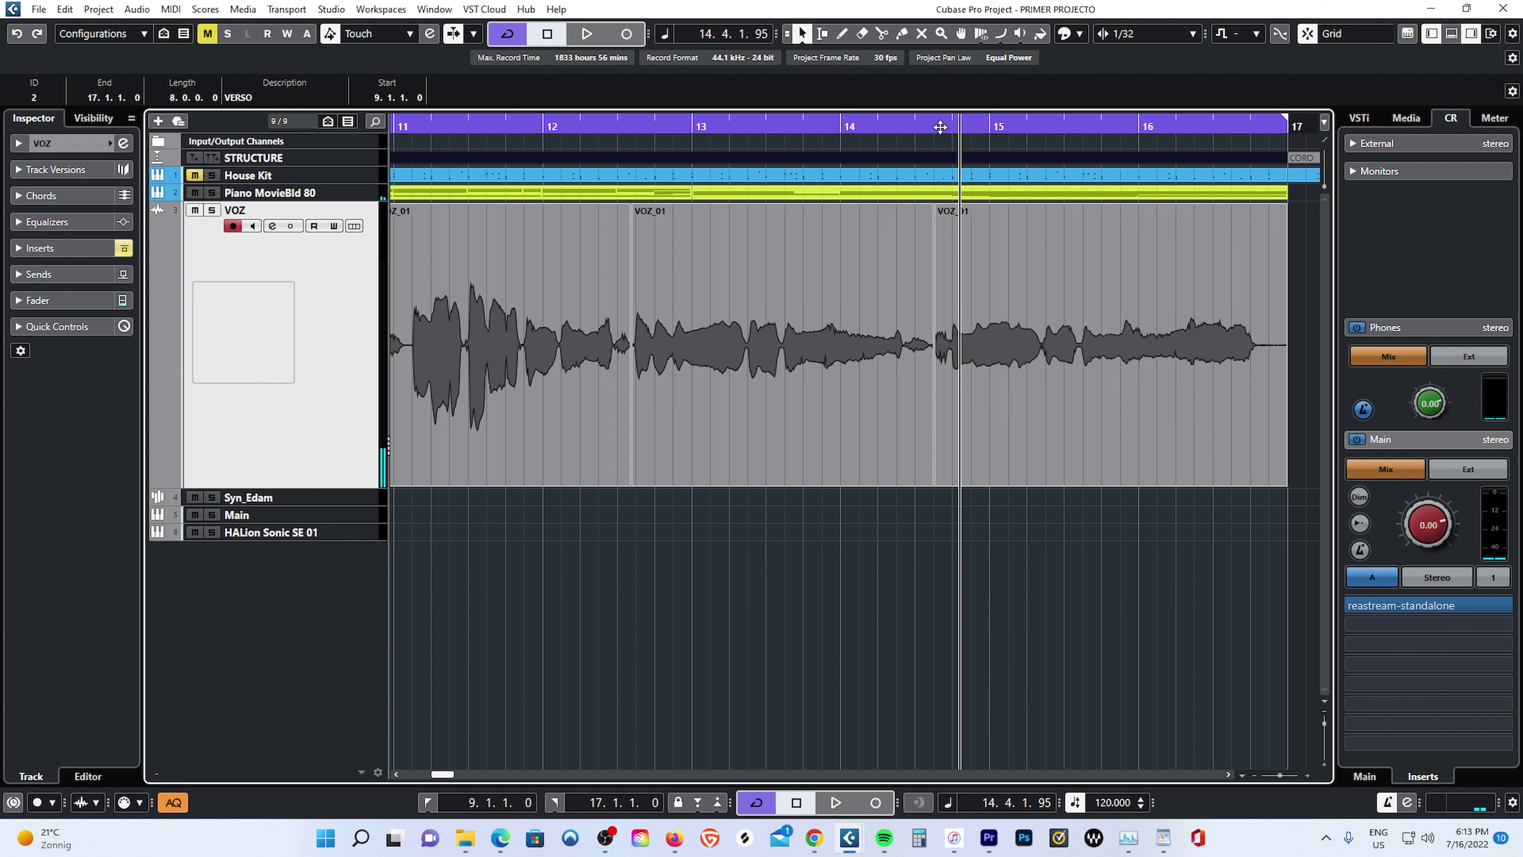
Play the last vocal phrase through bar 16 and return the project cursor to bar 7, before the verse.
key(space)
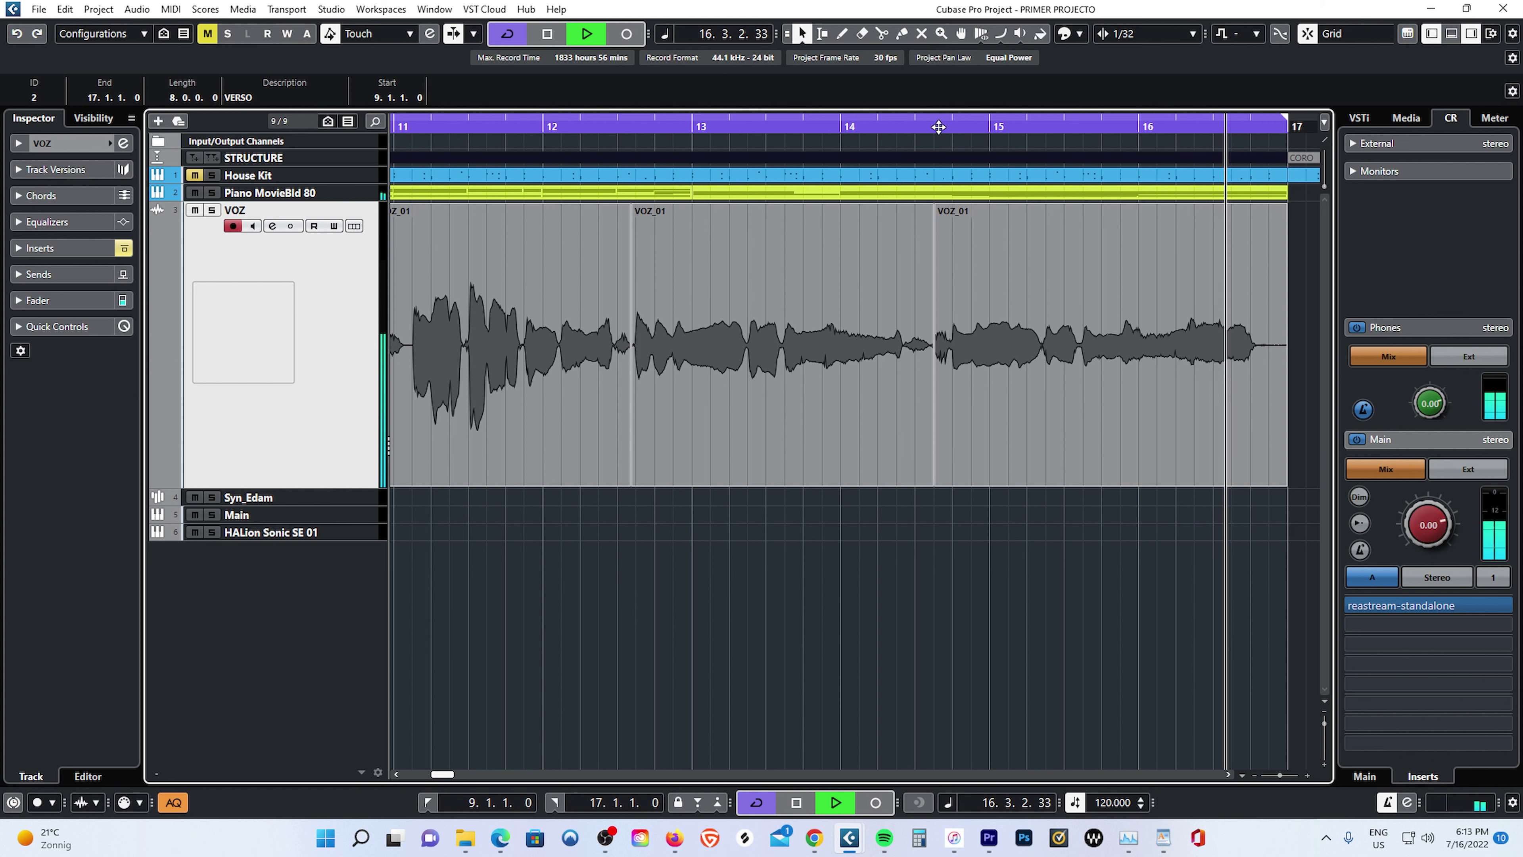
key(space)
drag(440, 142, 627, 102)
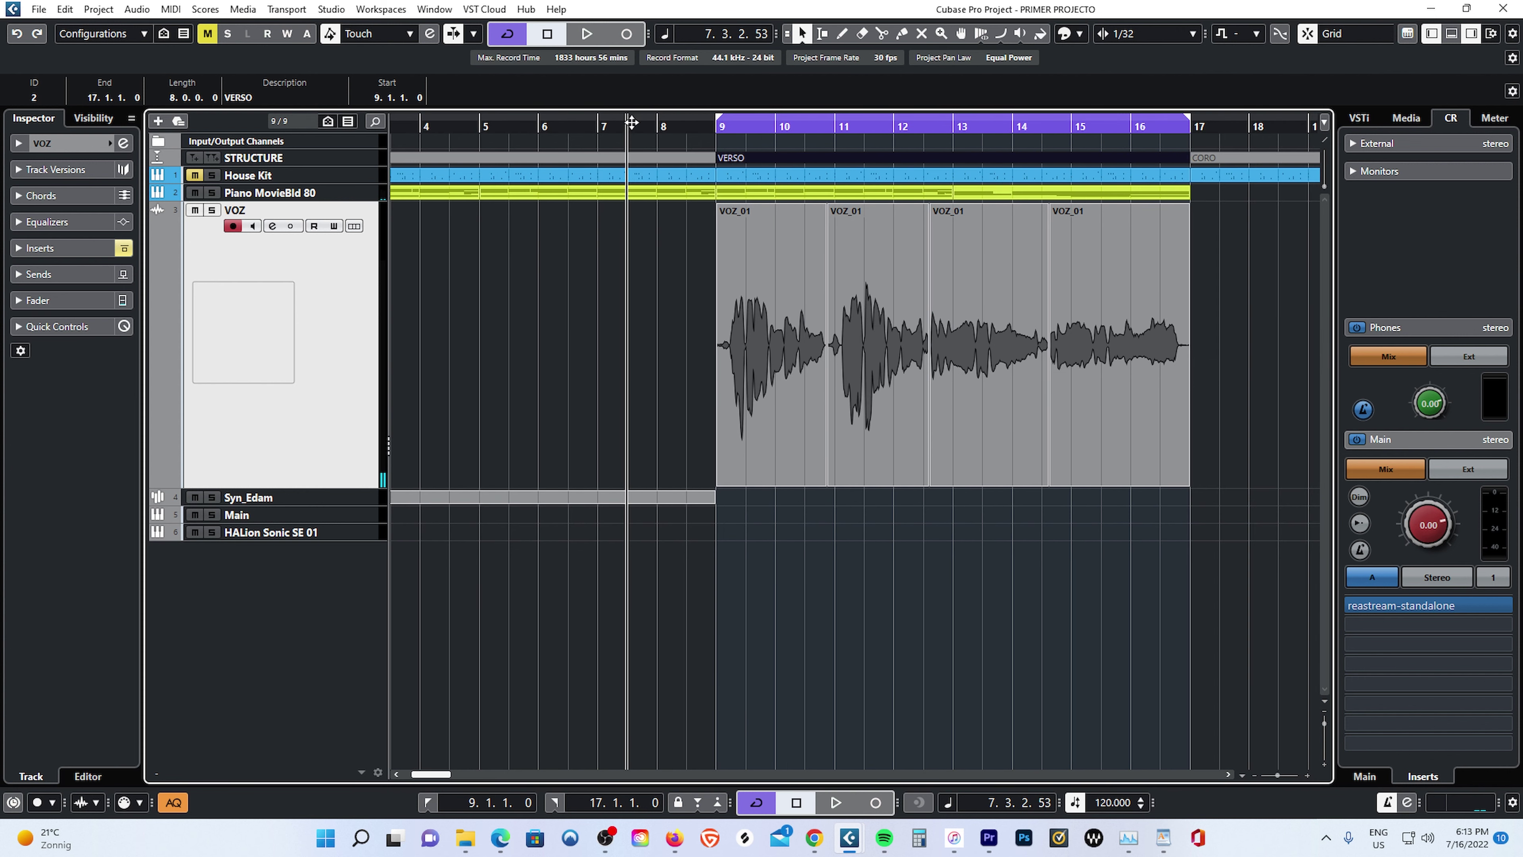
Open the first VOZ_01 phrase, starting at bar 9, in the Sample Editor and audition its three highest note segments.
click(754, 284)
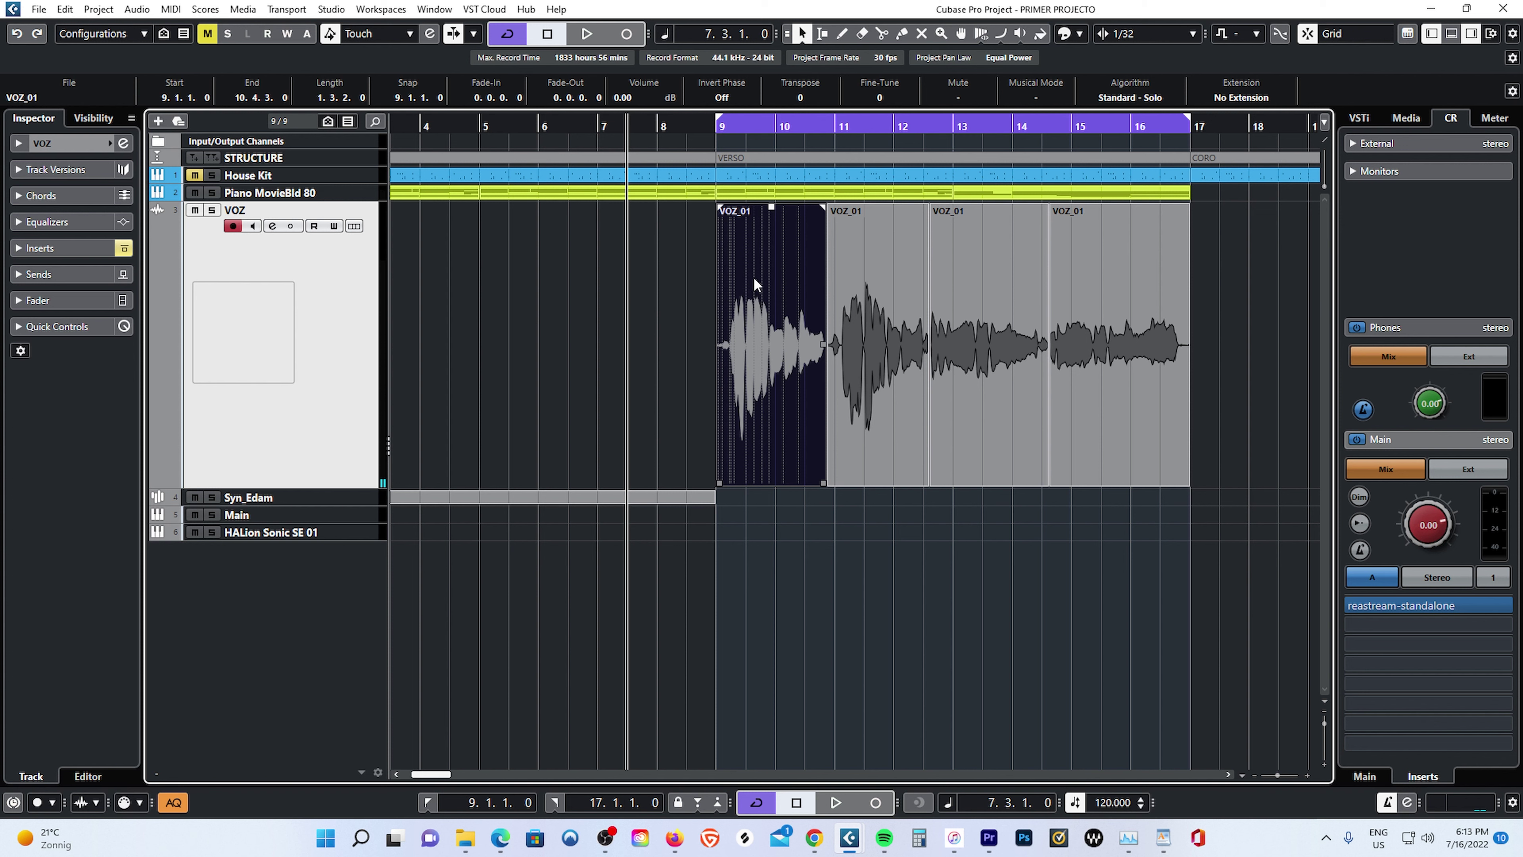
double_click(761, 312)
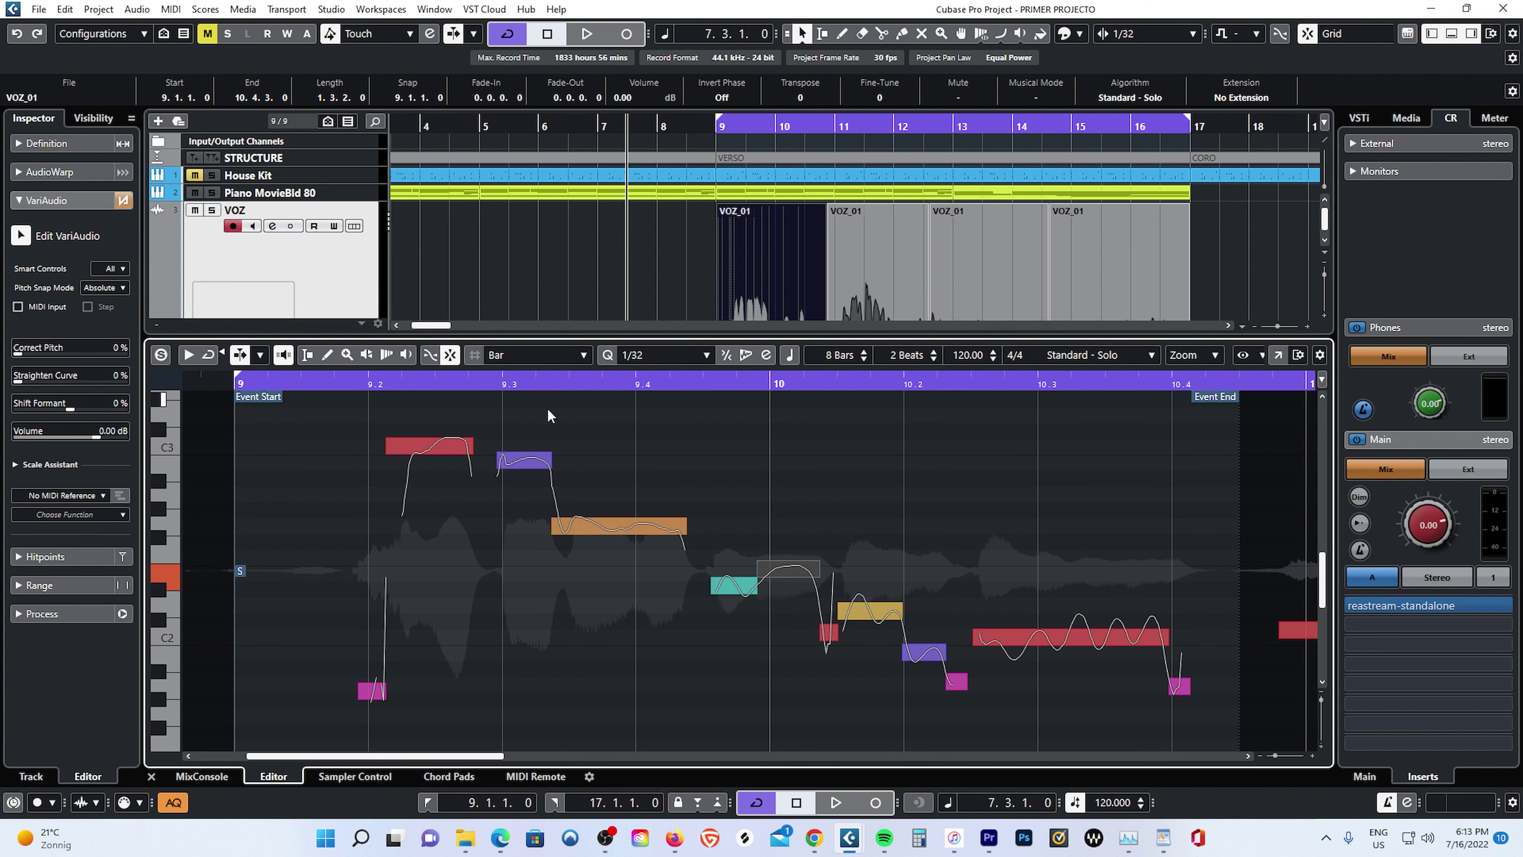
click(432, 445)
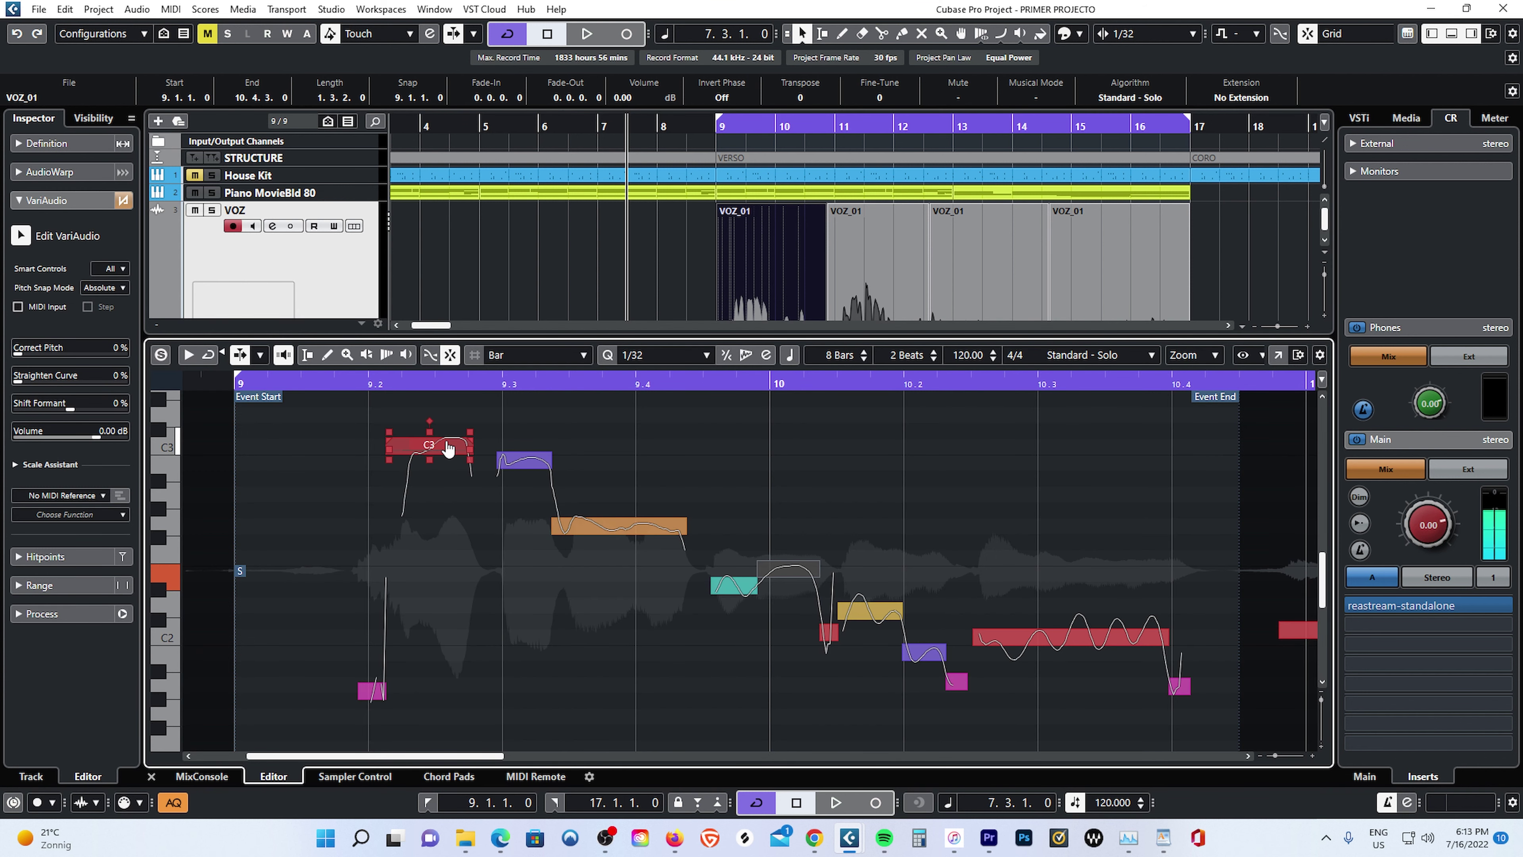
click(501, 456)
click(621, 523)
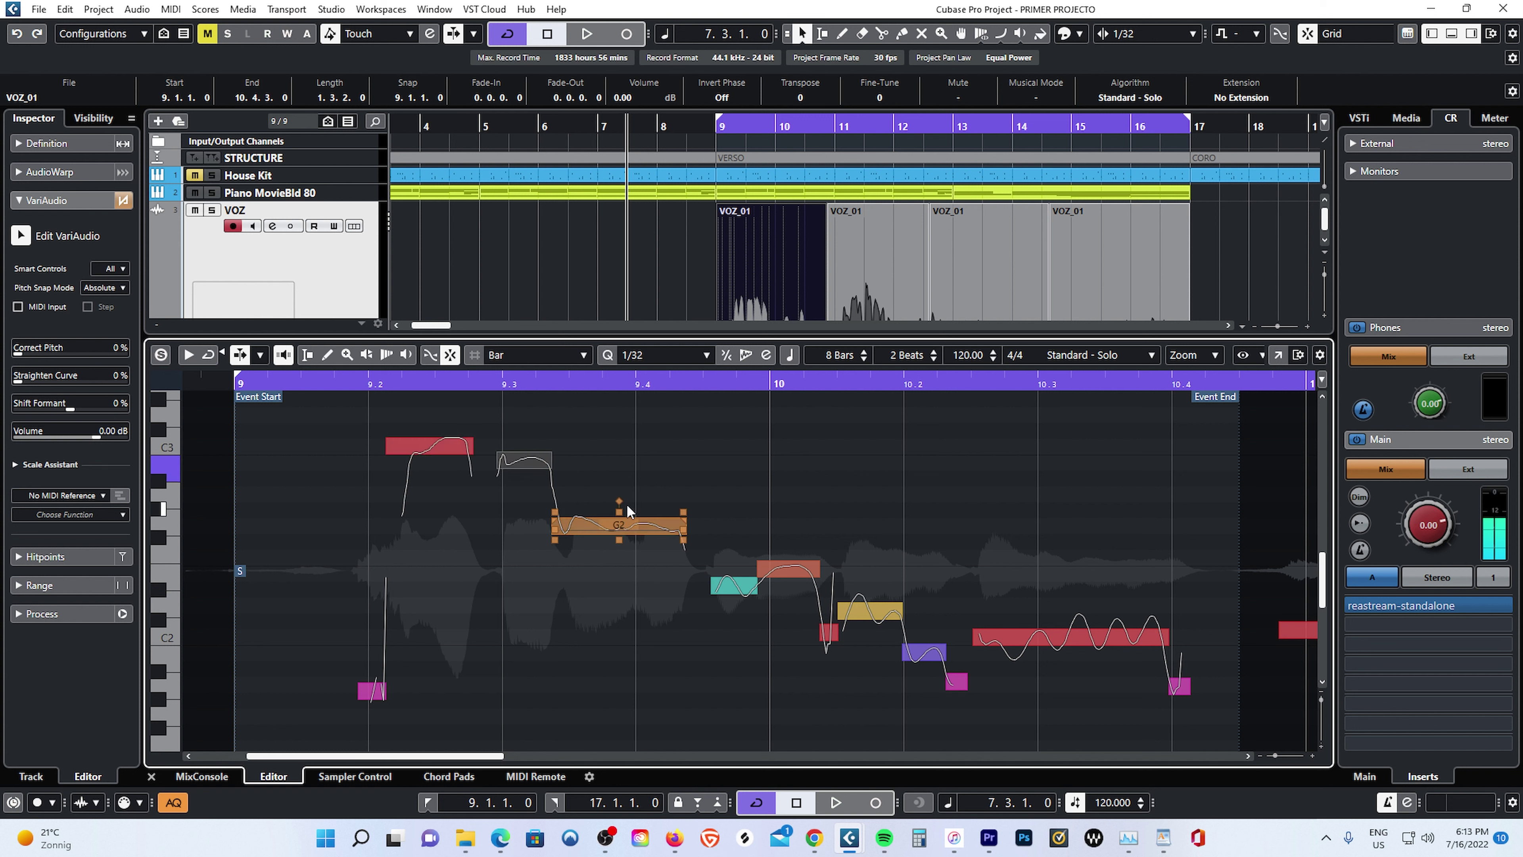
Audition the phrase's C3 segment repeatedly and place the cursor at the start of bar 9.
click(445, 448)
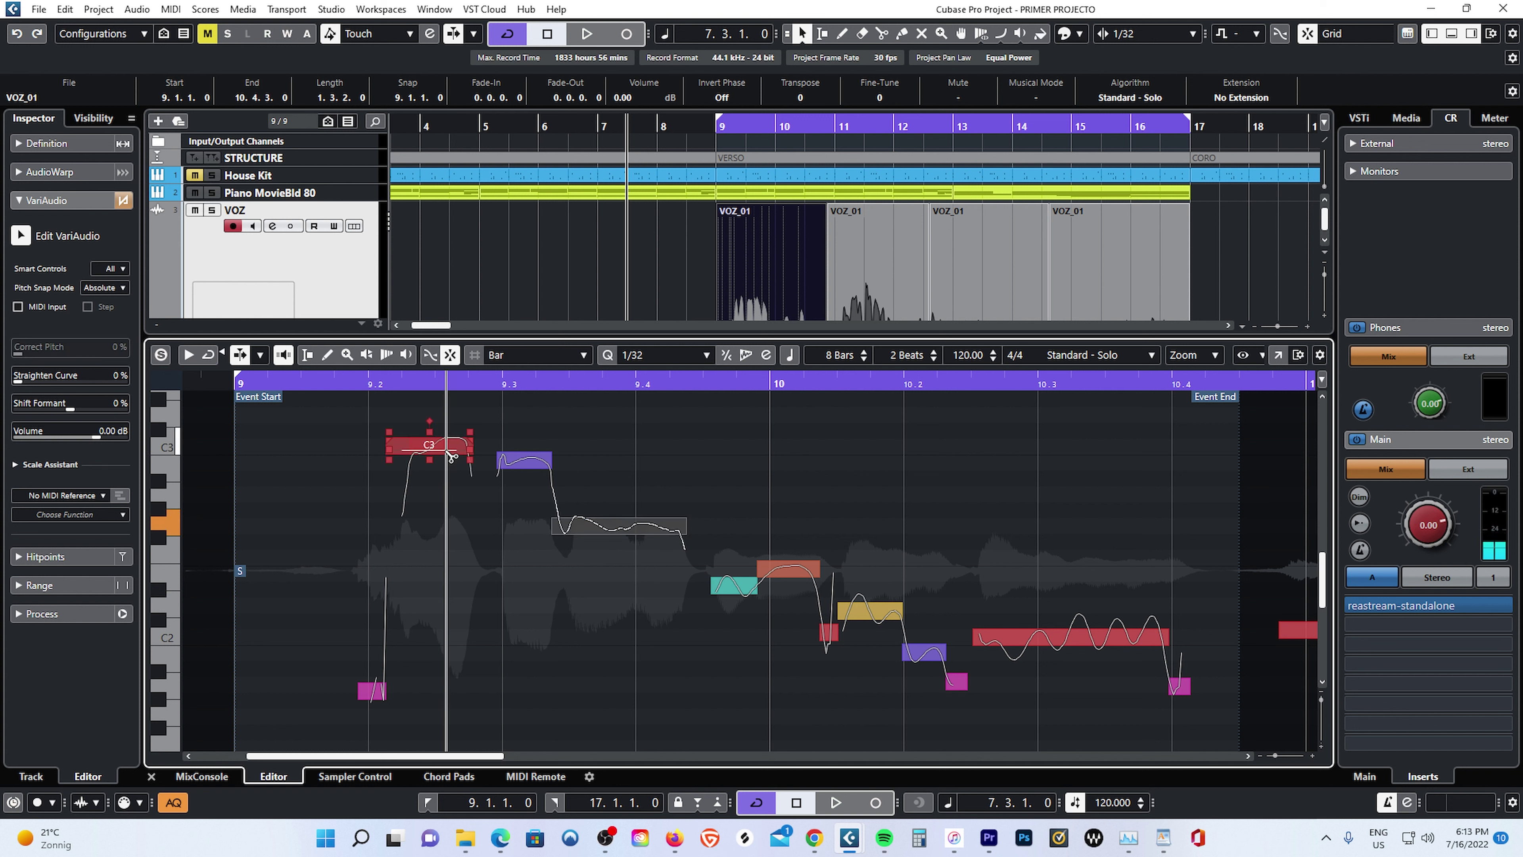
click(447, 455)
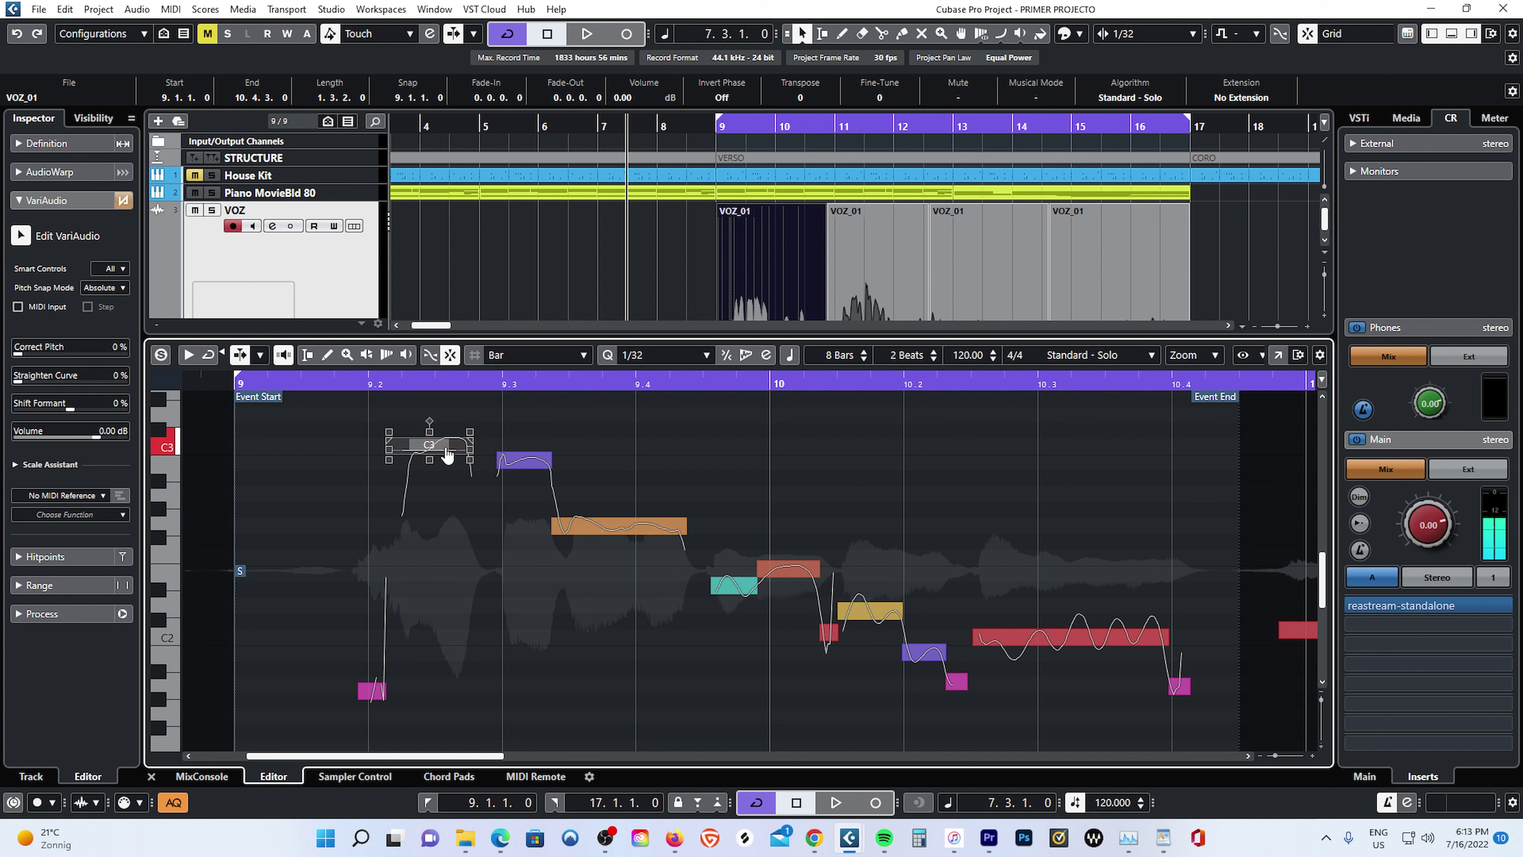
click(411, 504)
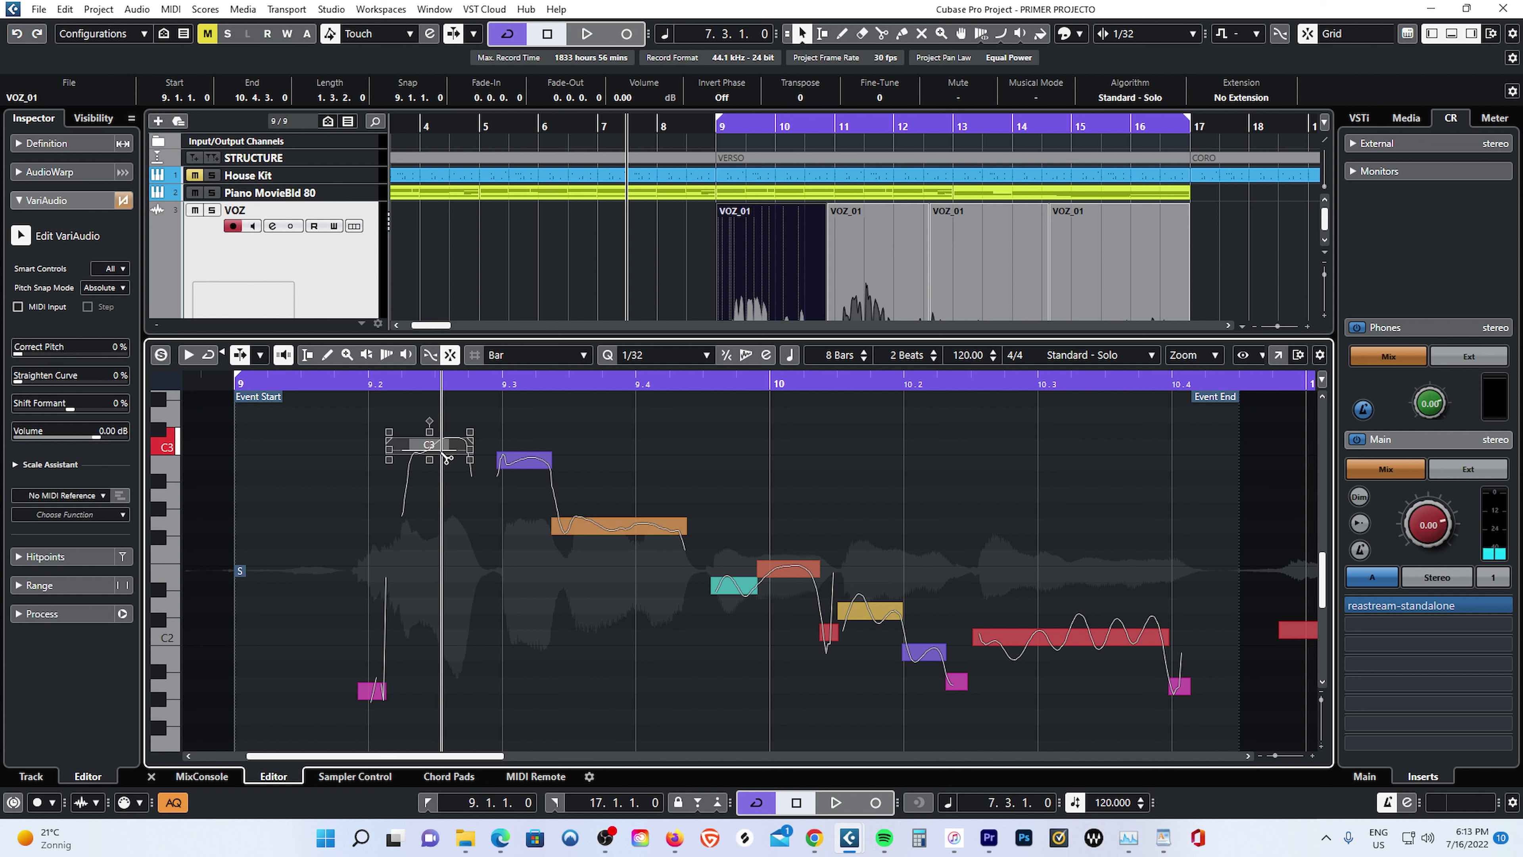
click(447, 451)
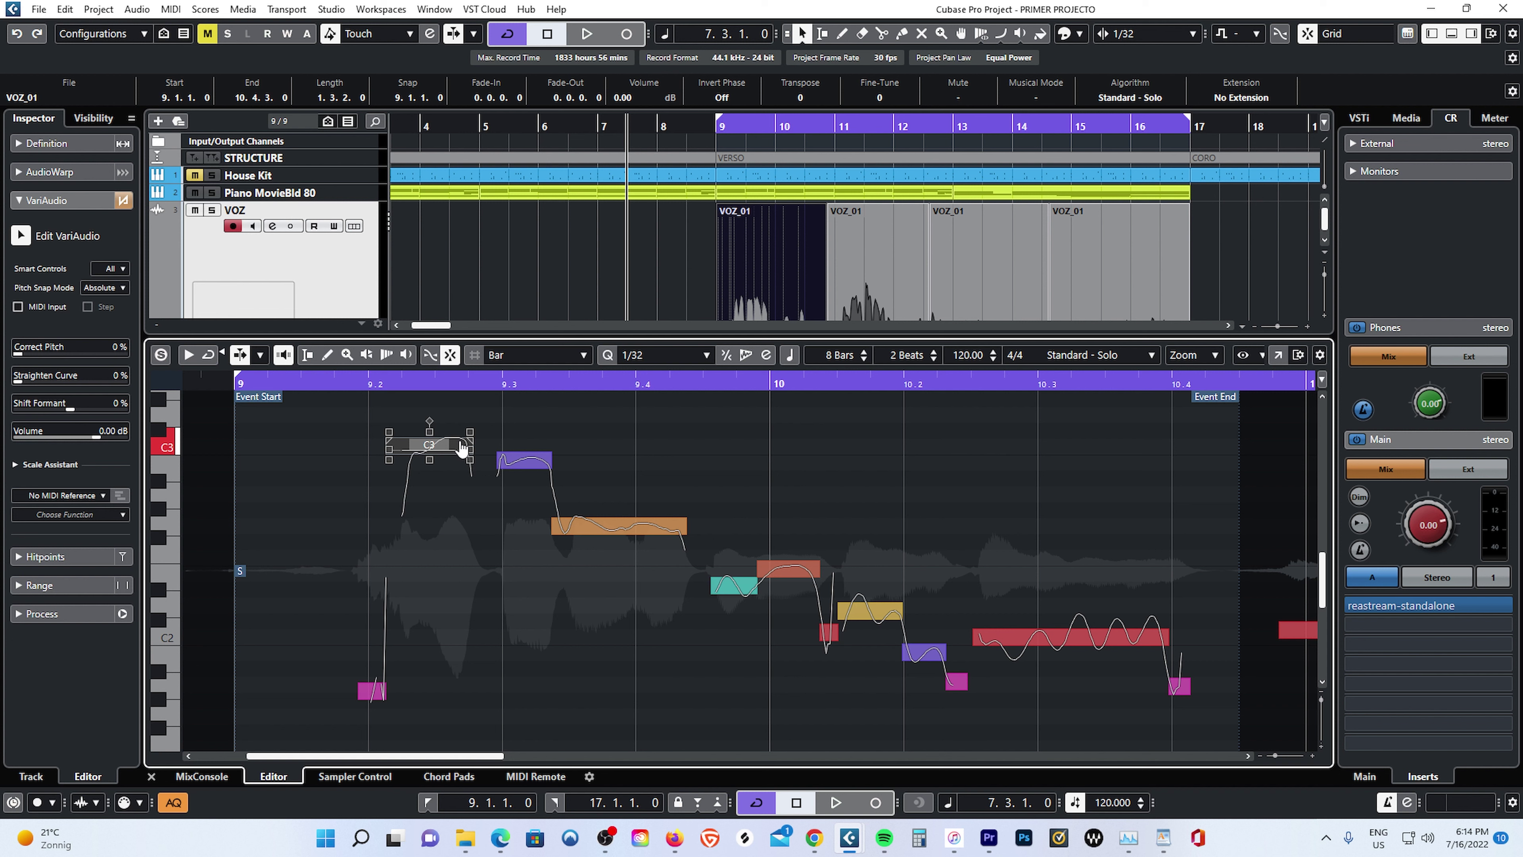
click(367, 382)
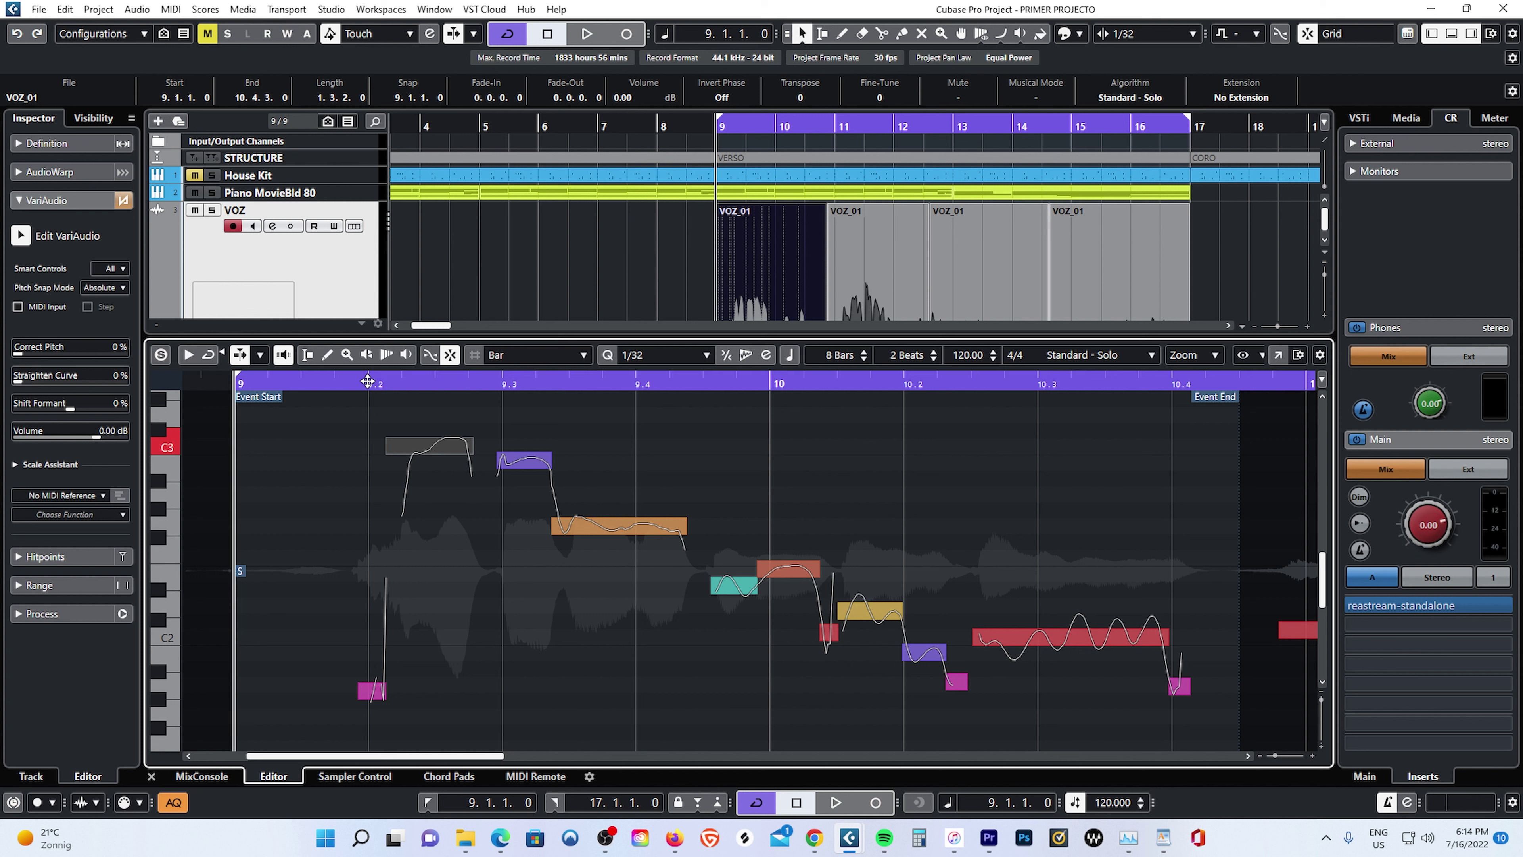
Play the start of the phrase, set Straighten Curve on its C3 segment to 100 %, and create a new version for the edited event.
key(space)
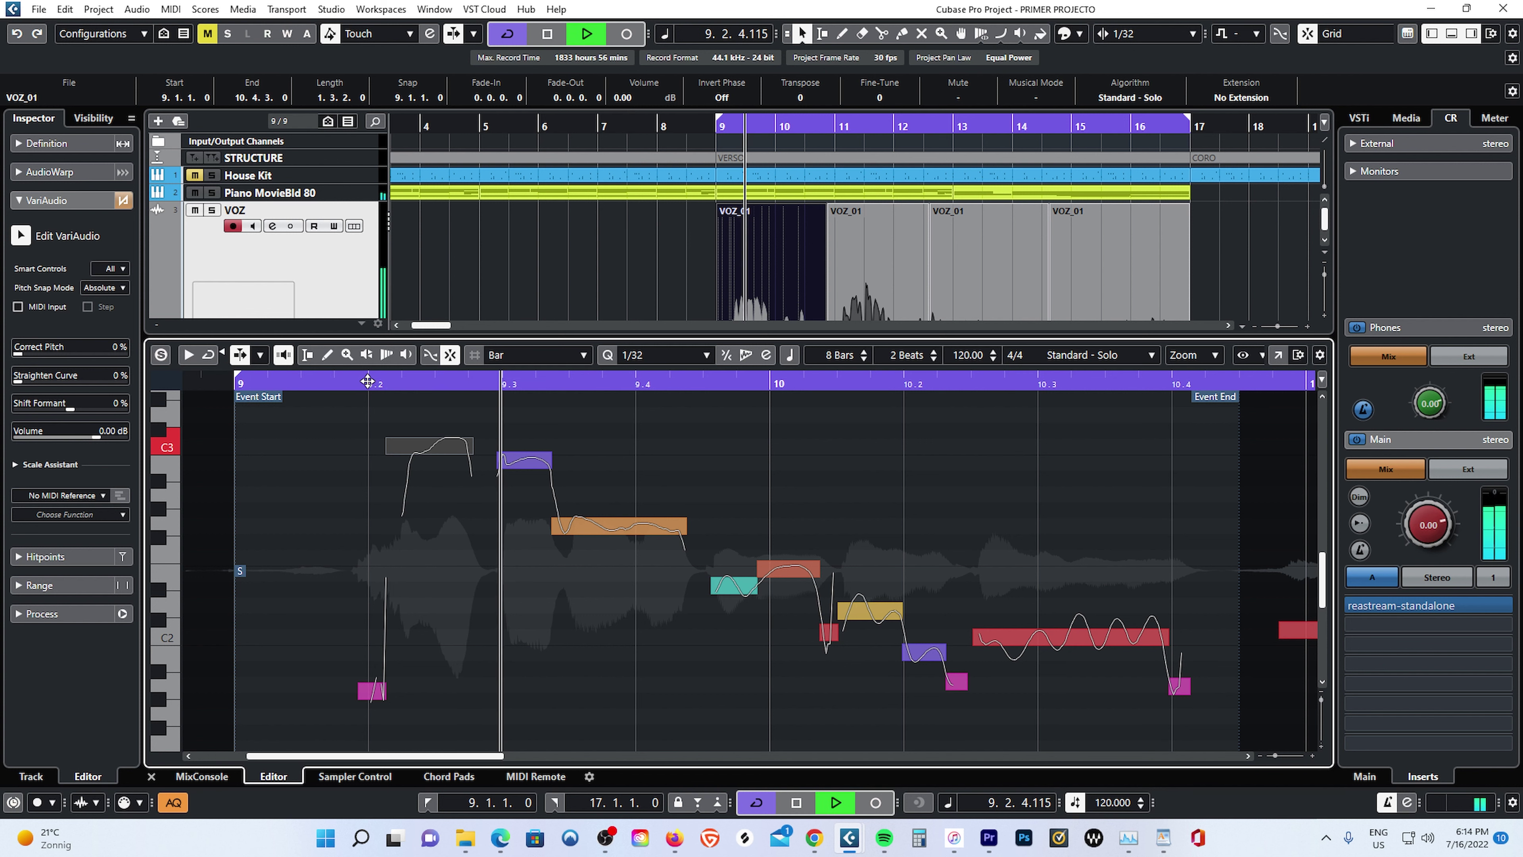
key(space)
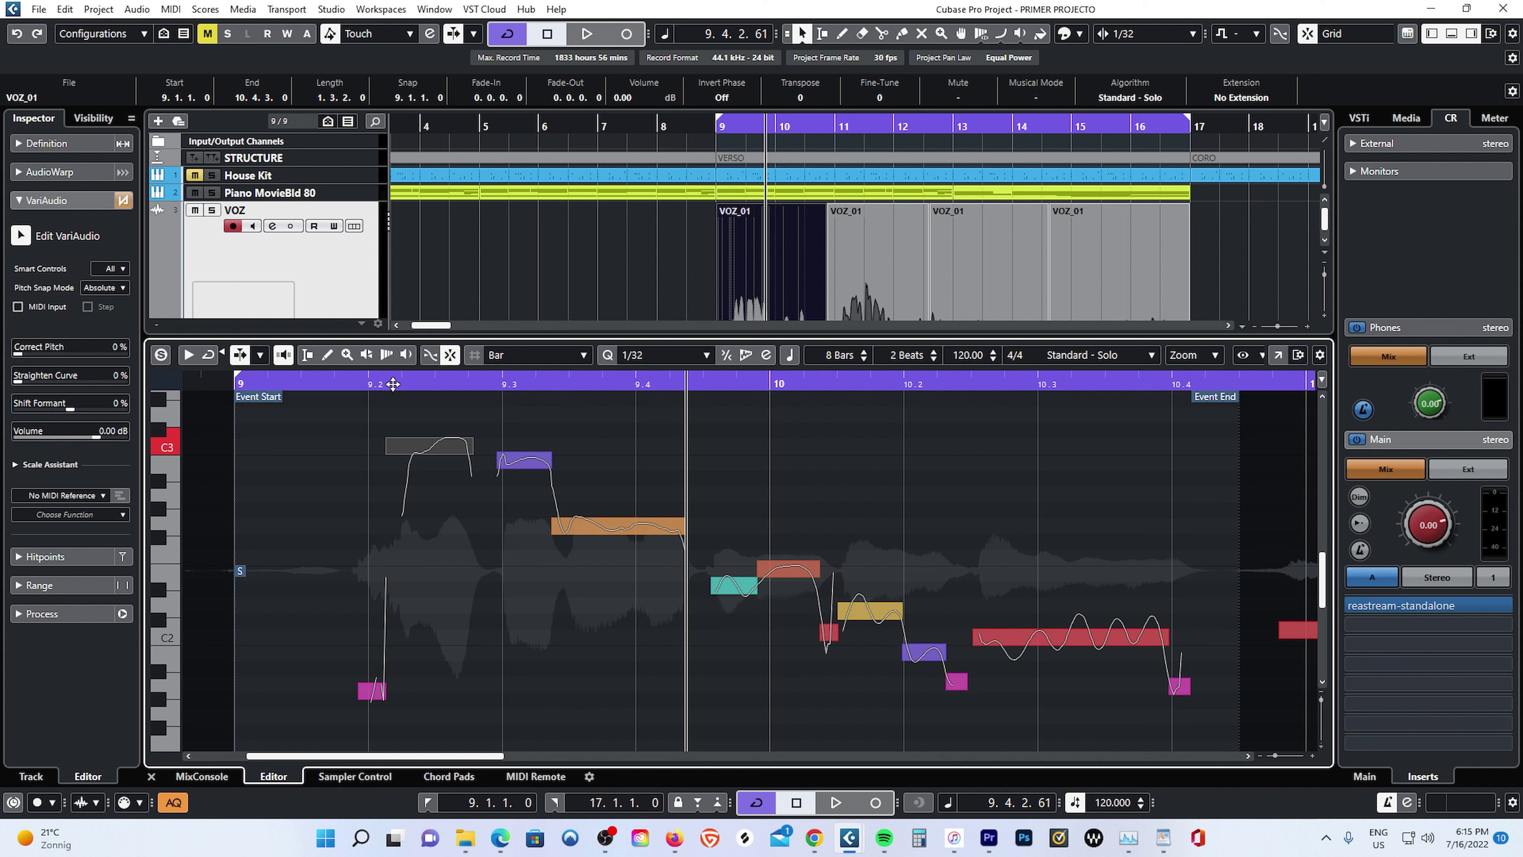
mouse_move(432, 436)
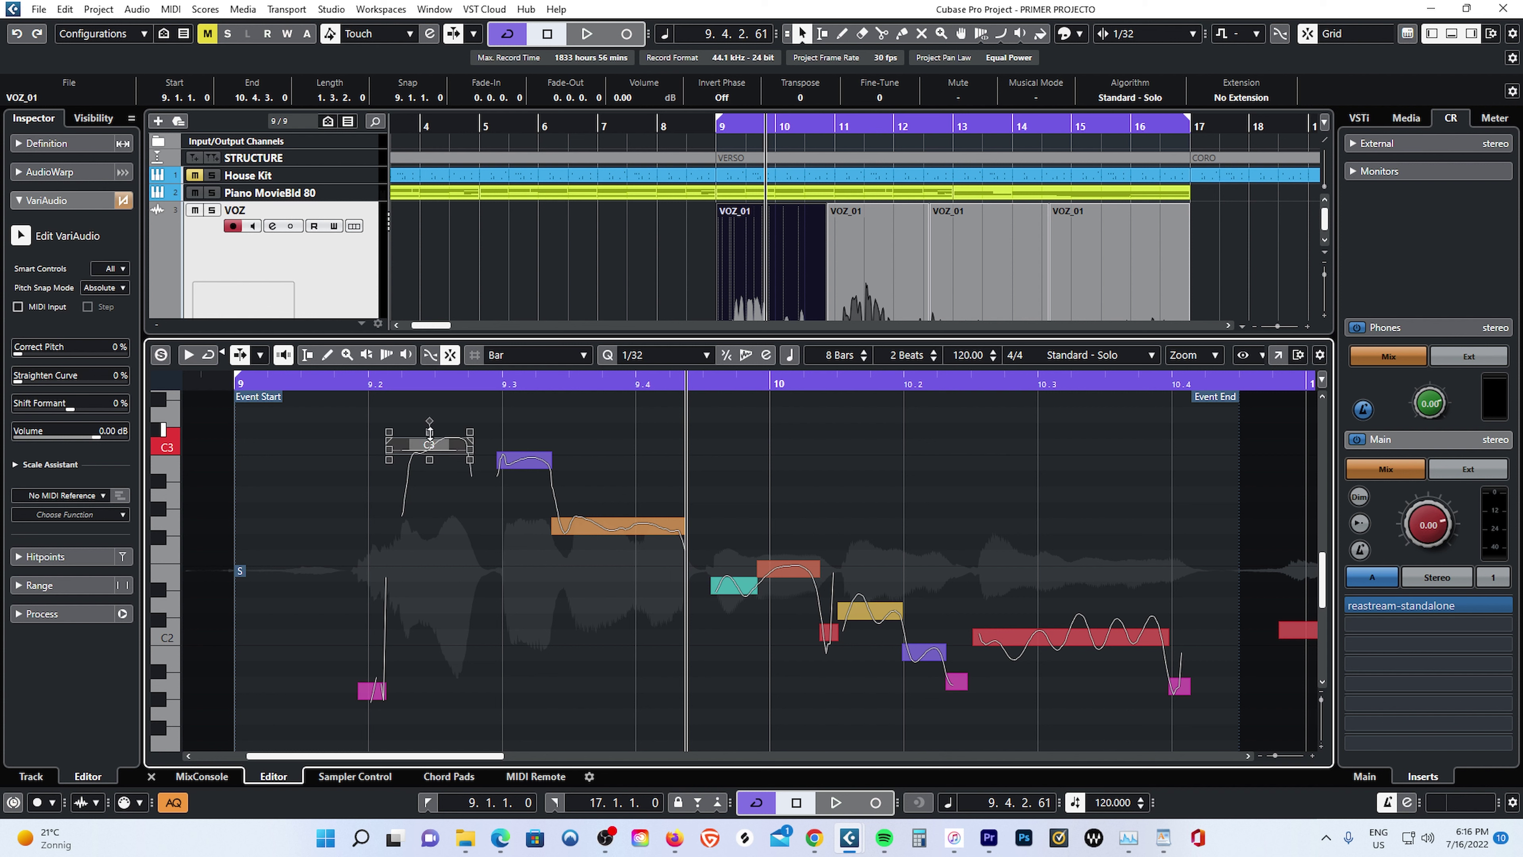
click(429, 431)
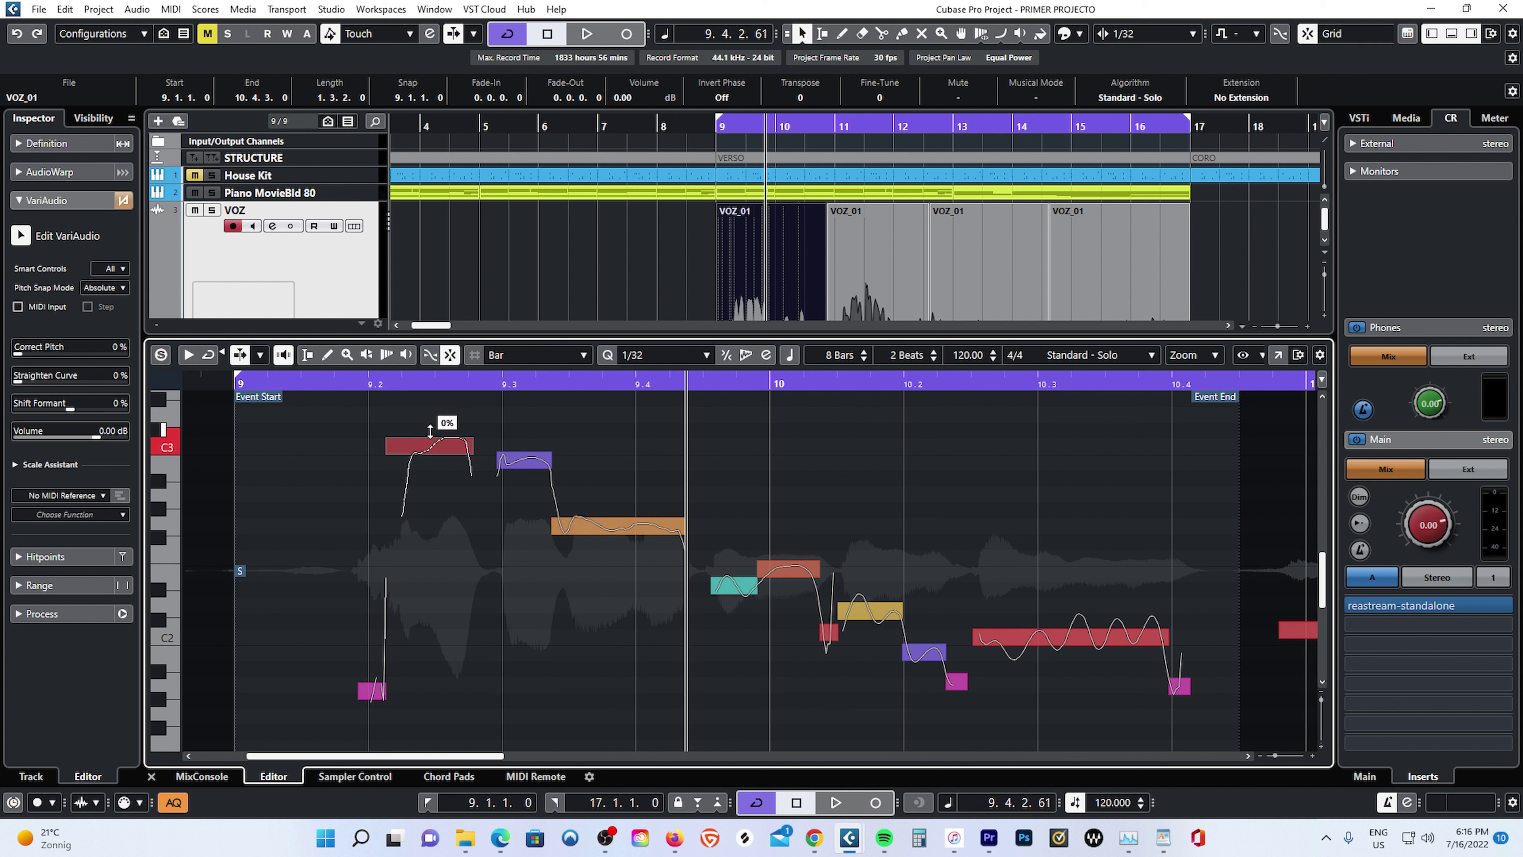
drag(429, 432, 438, 575)
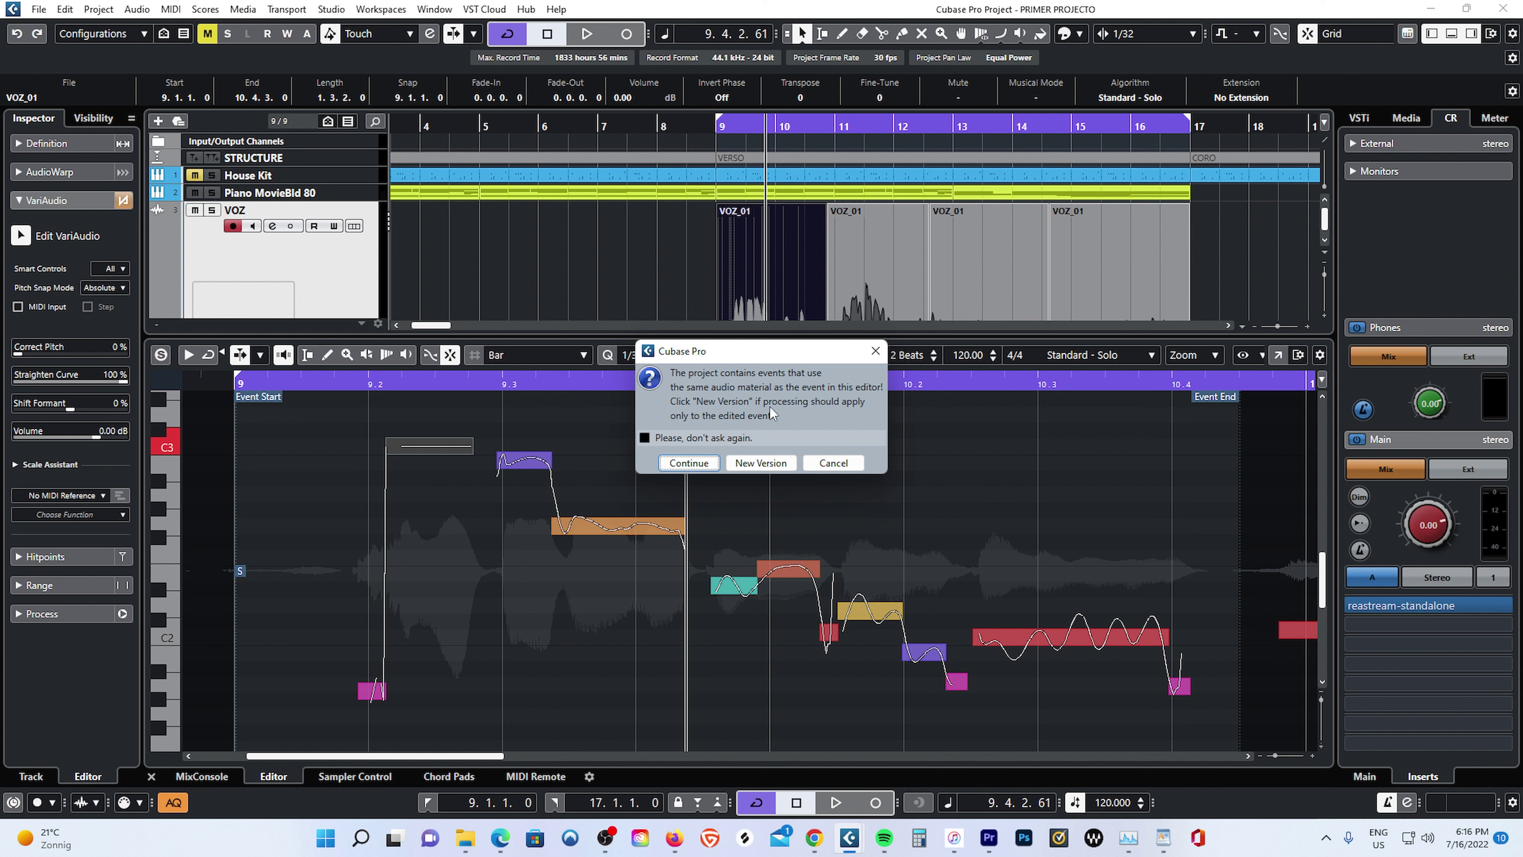
click(760, 463)
Audition the straightened C3 segment and play the phrase from the start of bar 9.
click(414, 447)
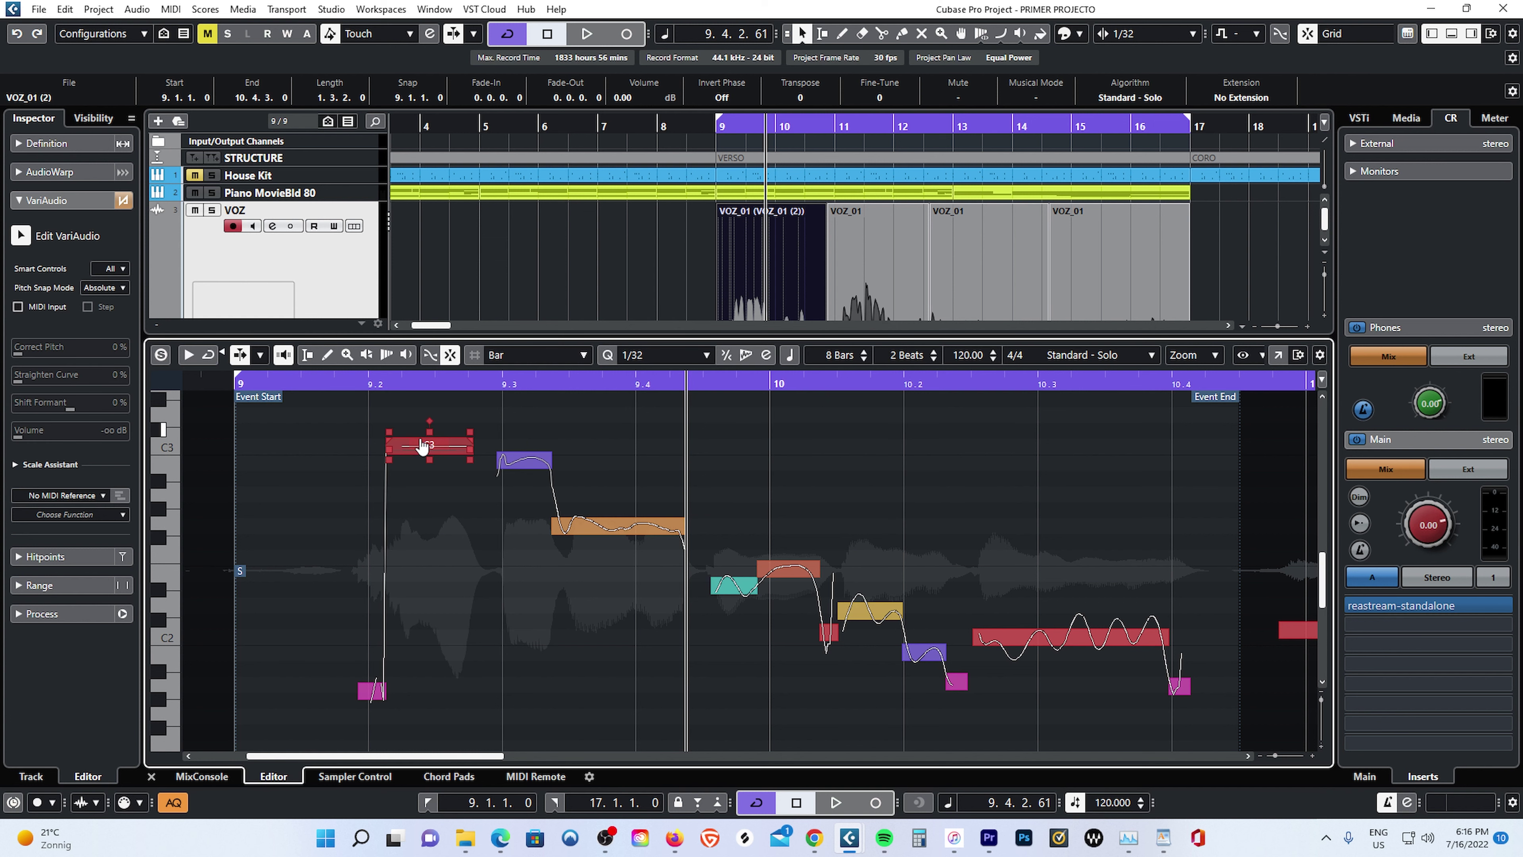
click(418, 454)
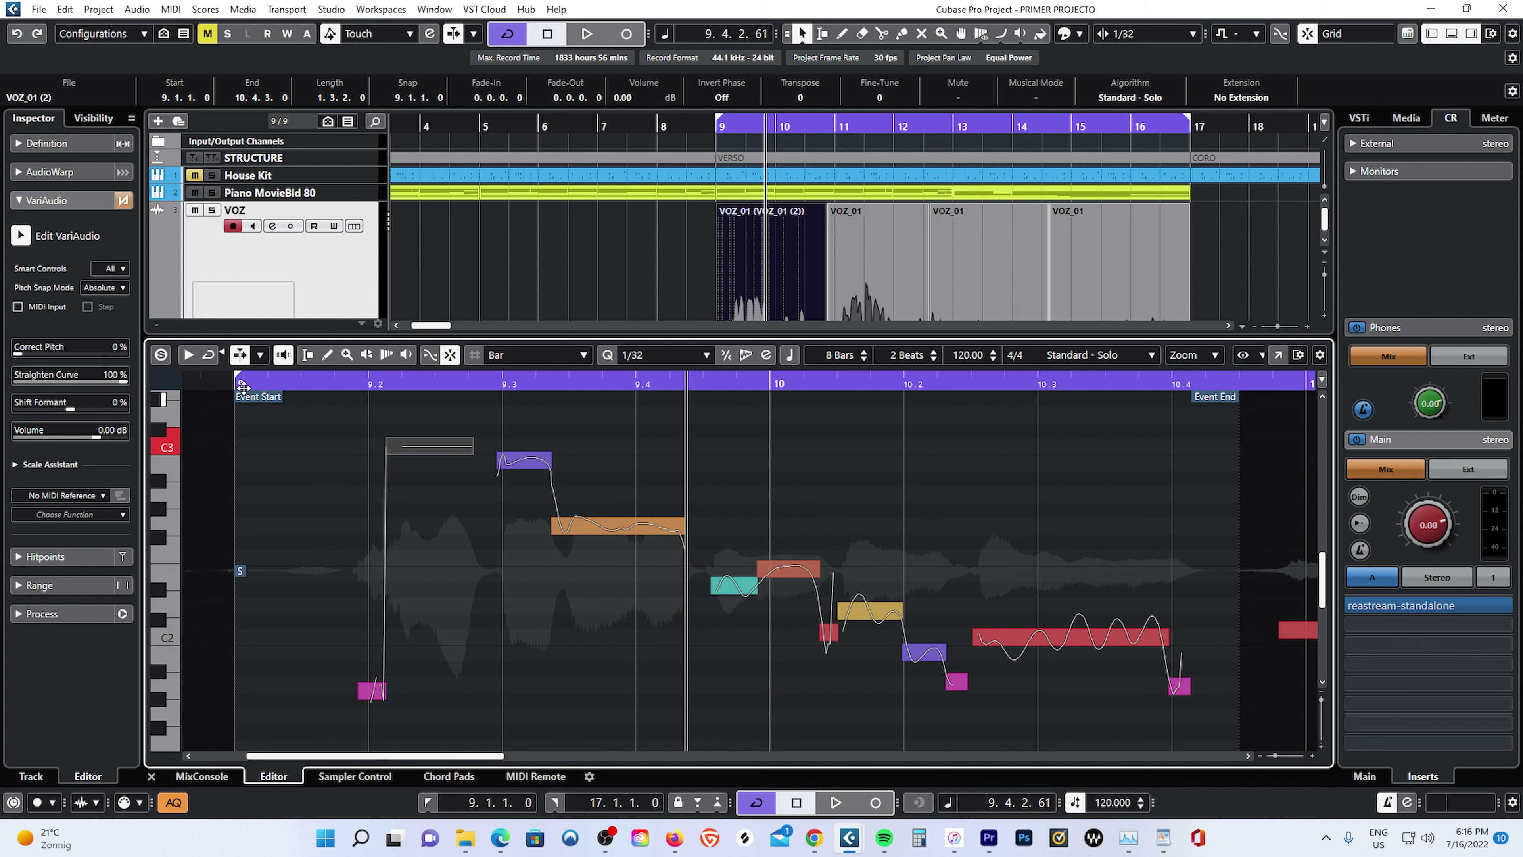
click(313, 386)
key(space)
key(space)
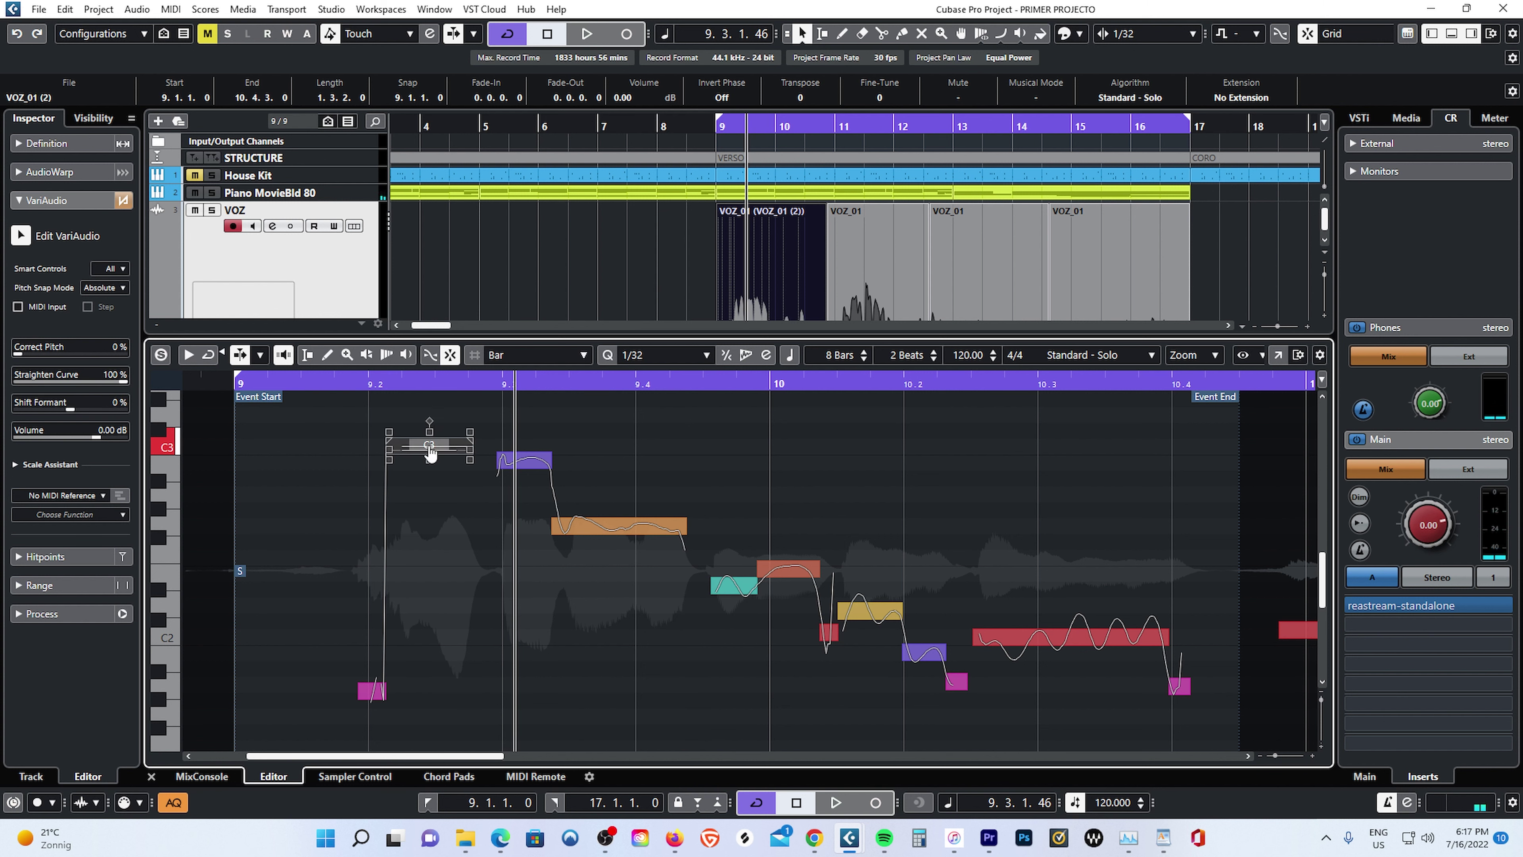
Set Straighten Curve on the C3 segment to 29 % and play the phrase from bar 9 into bar 10.
drag(431, 434, 432, 350)
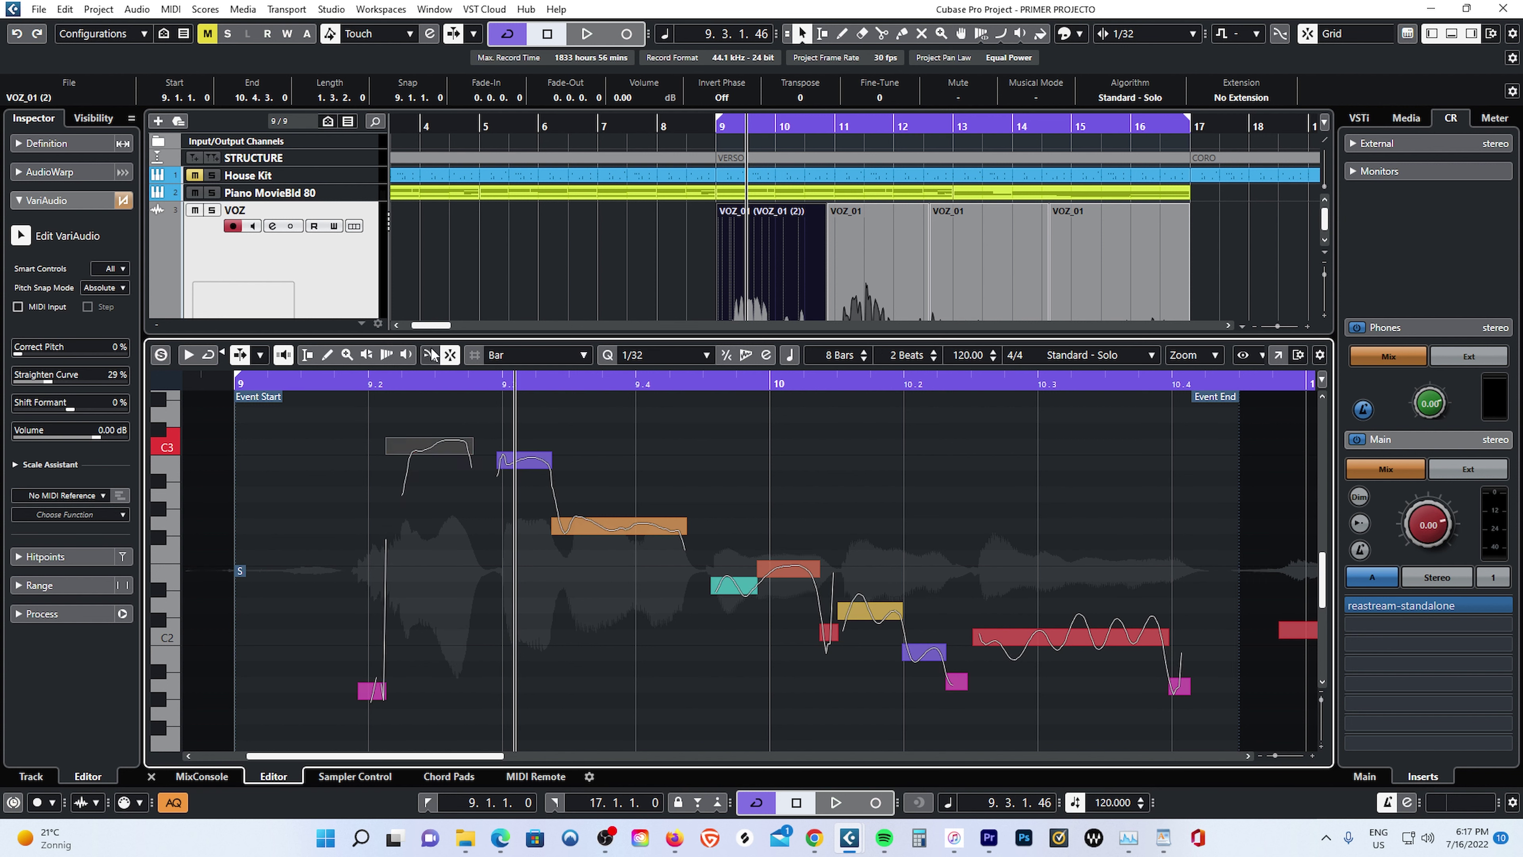
key(space)
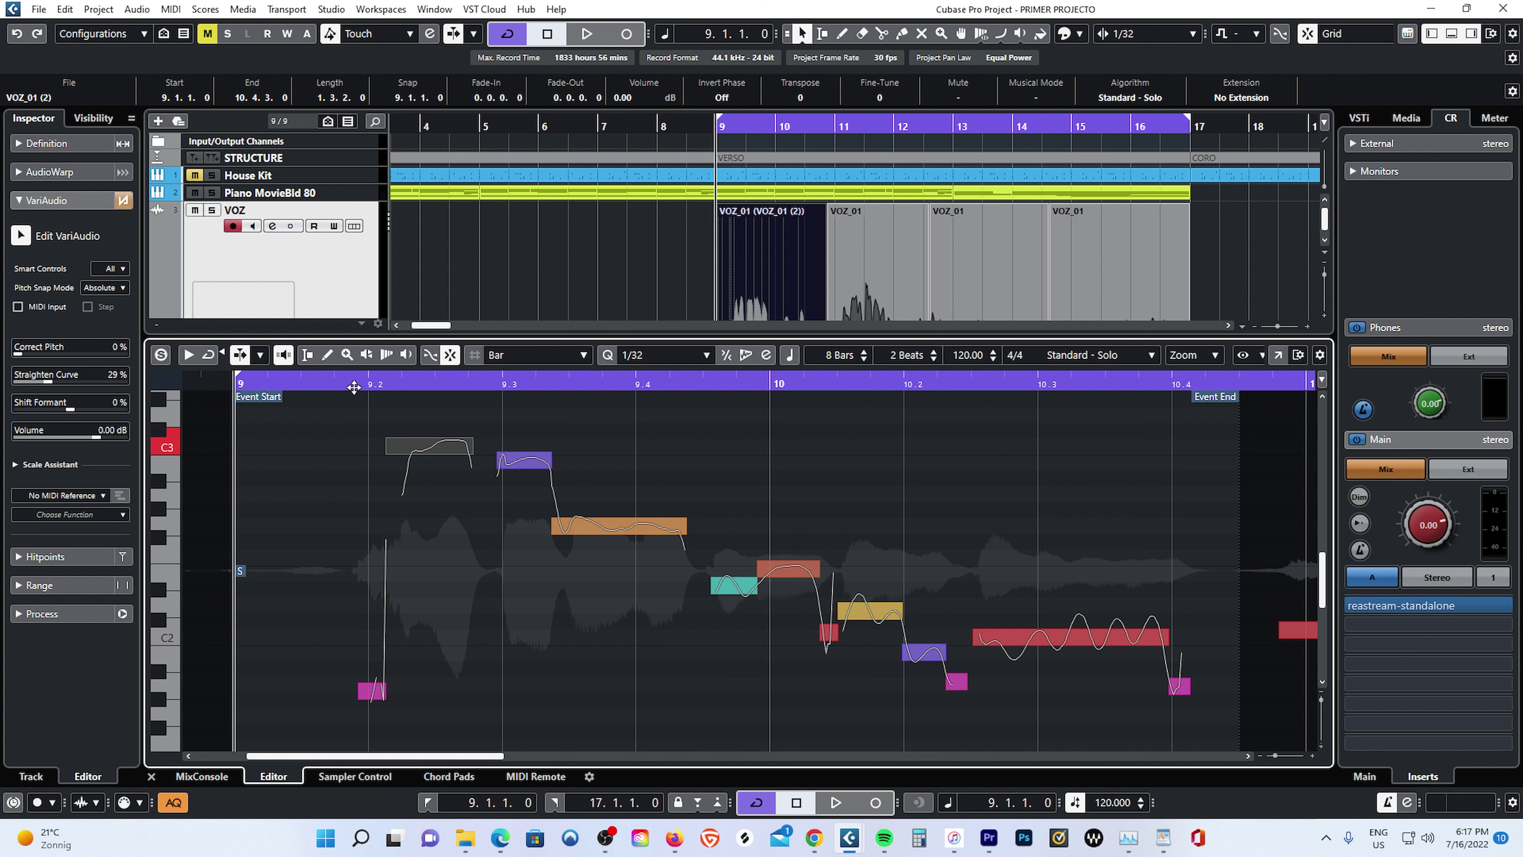
key(space)
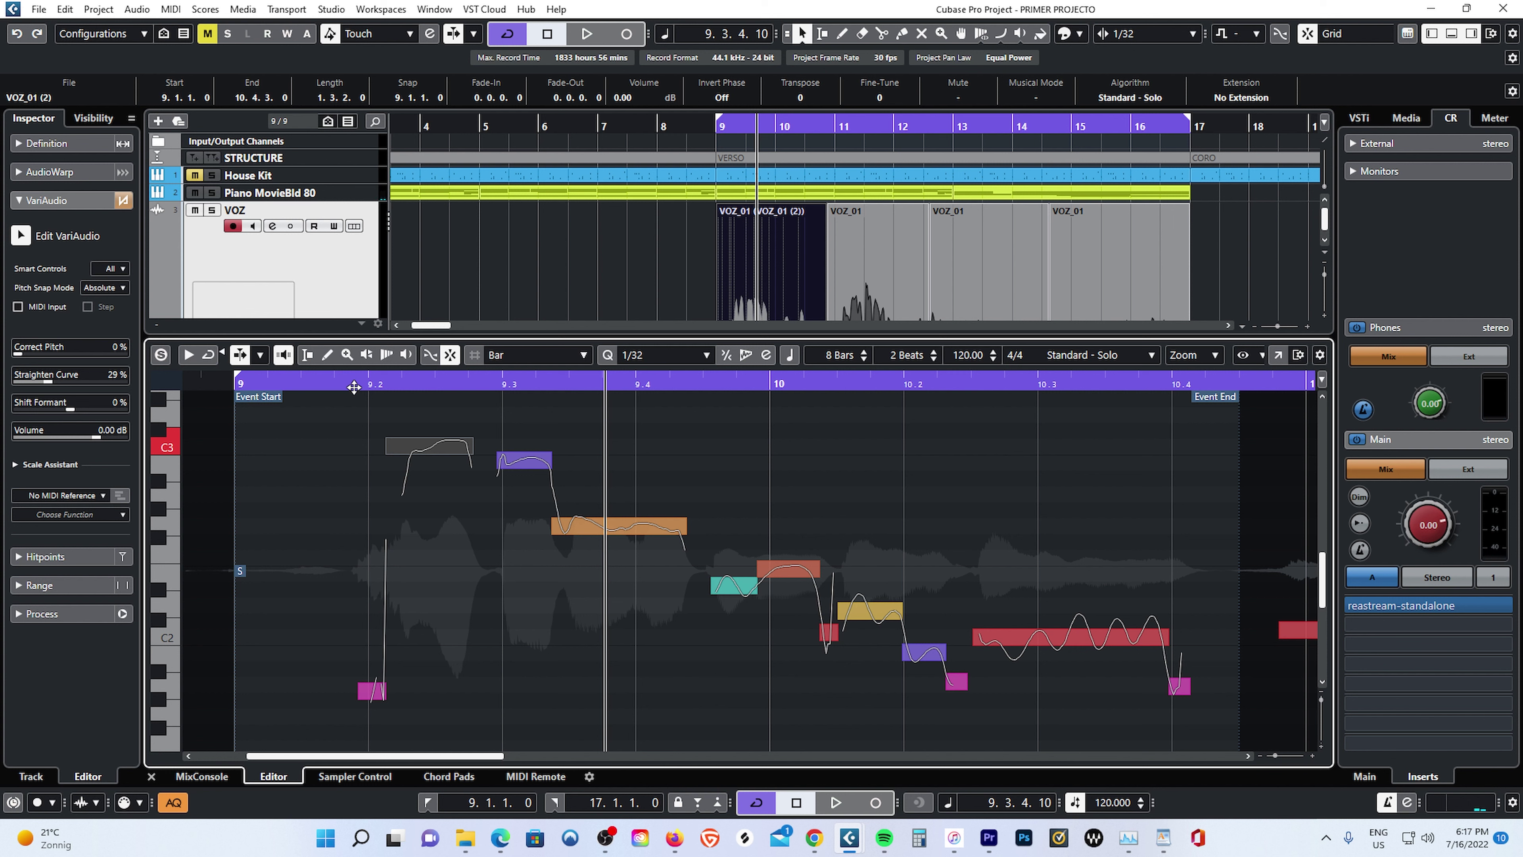
key(space)
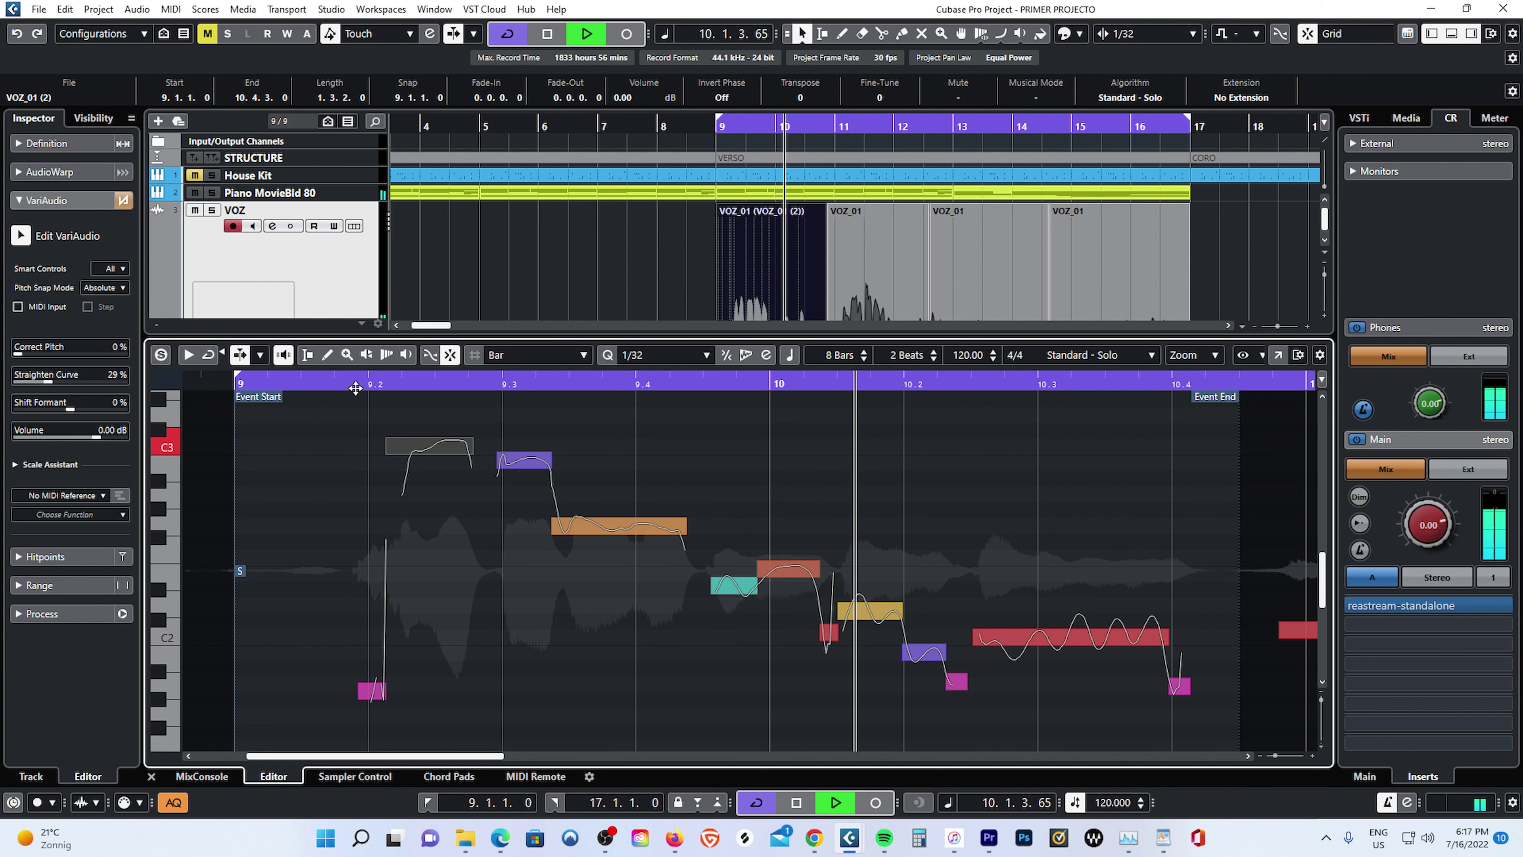
key(space)
Replay the phrase twice from the start of bar 9 through the second half of bar 10.
drag(355, 389, 358, 381)
key(KP_1)
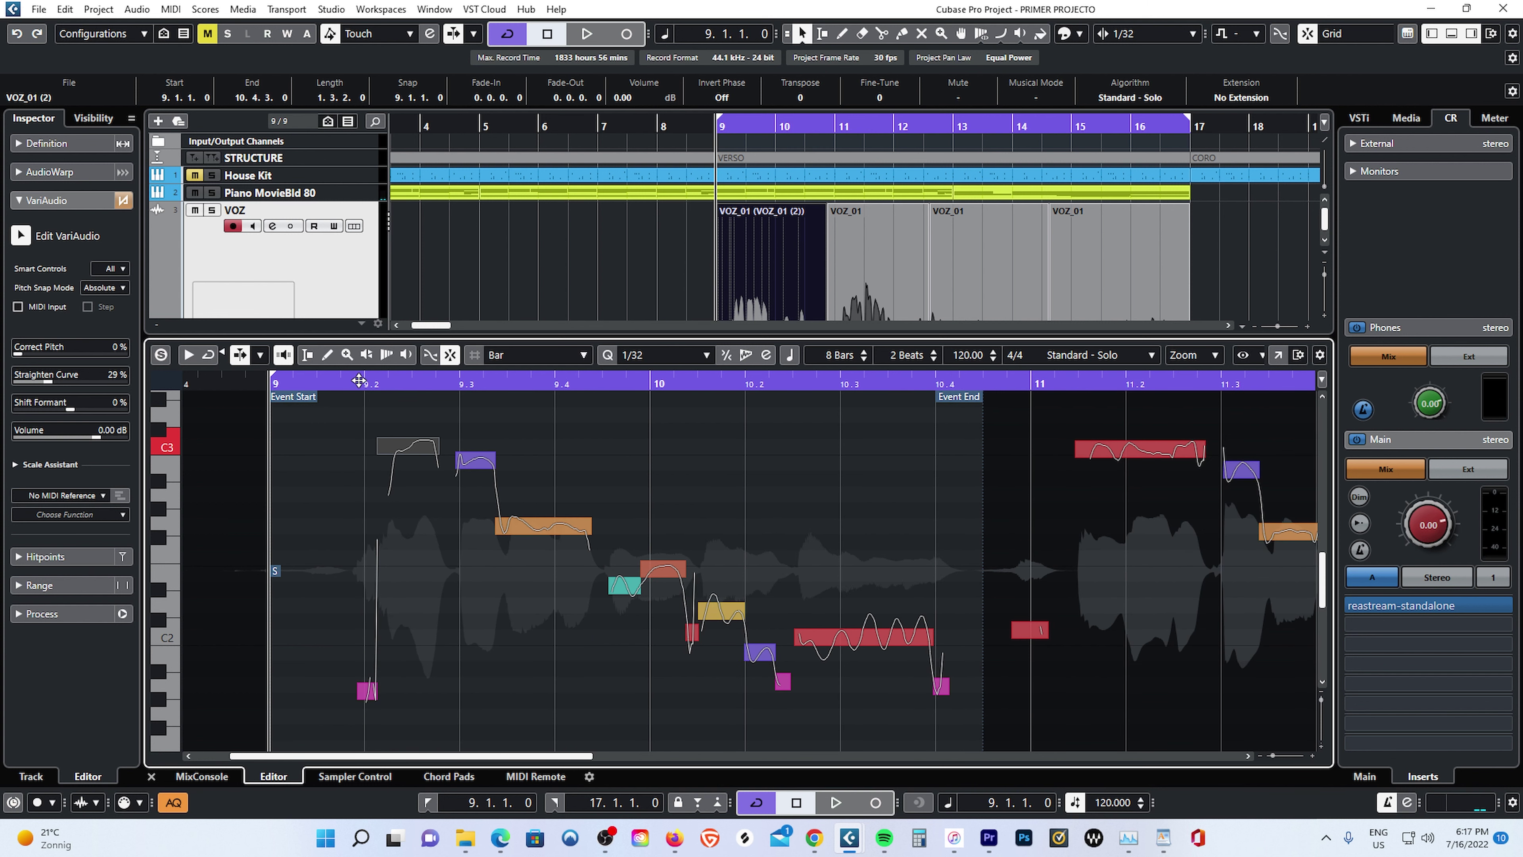
key(space)
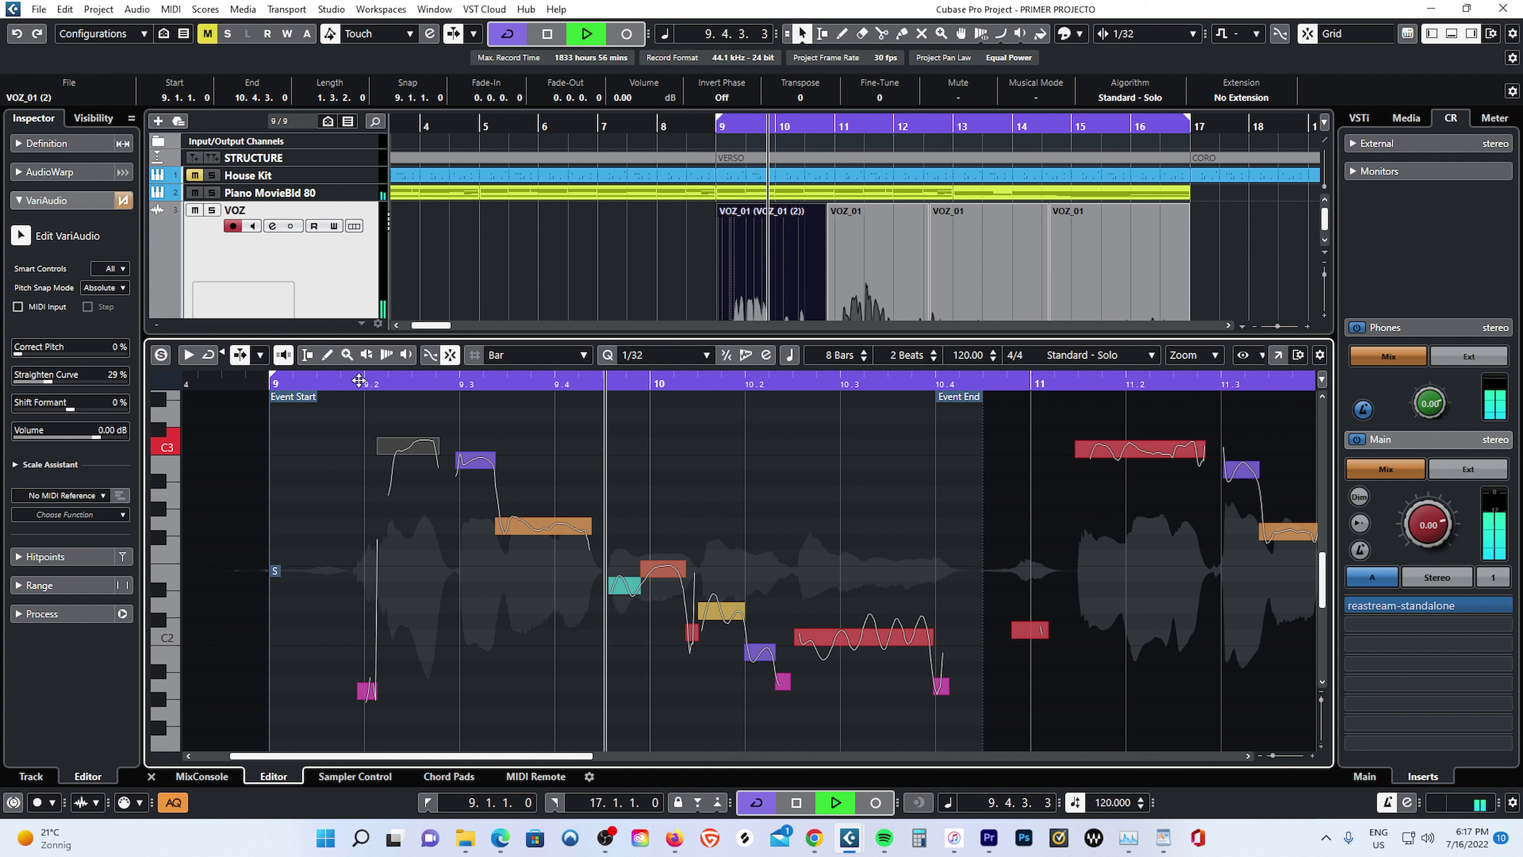
key(space)
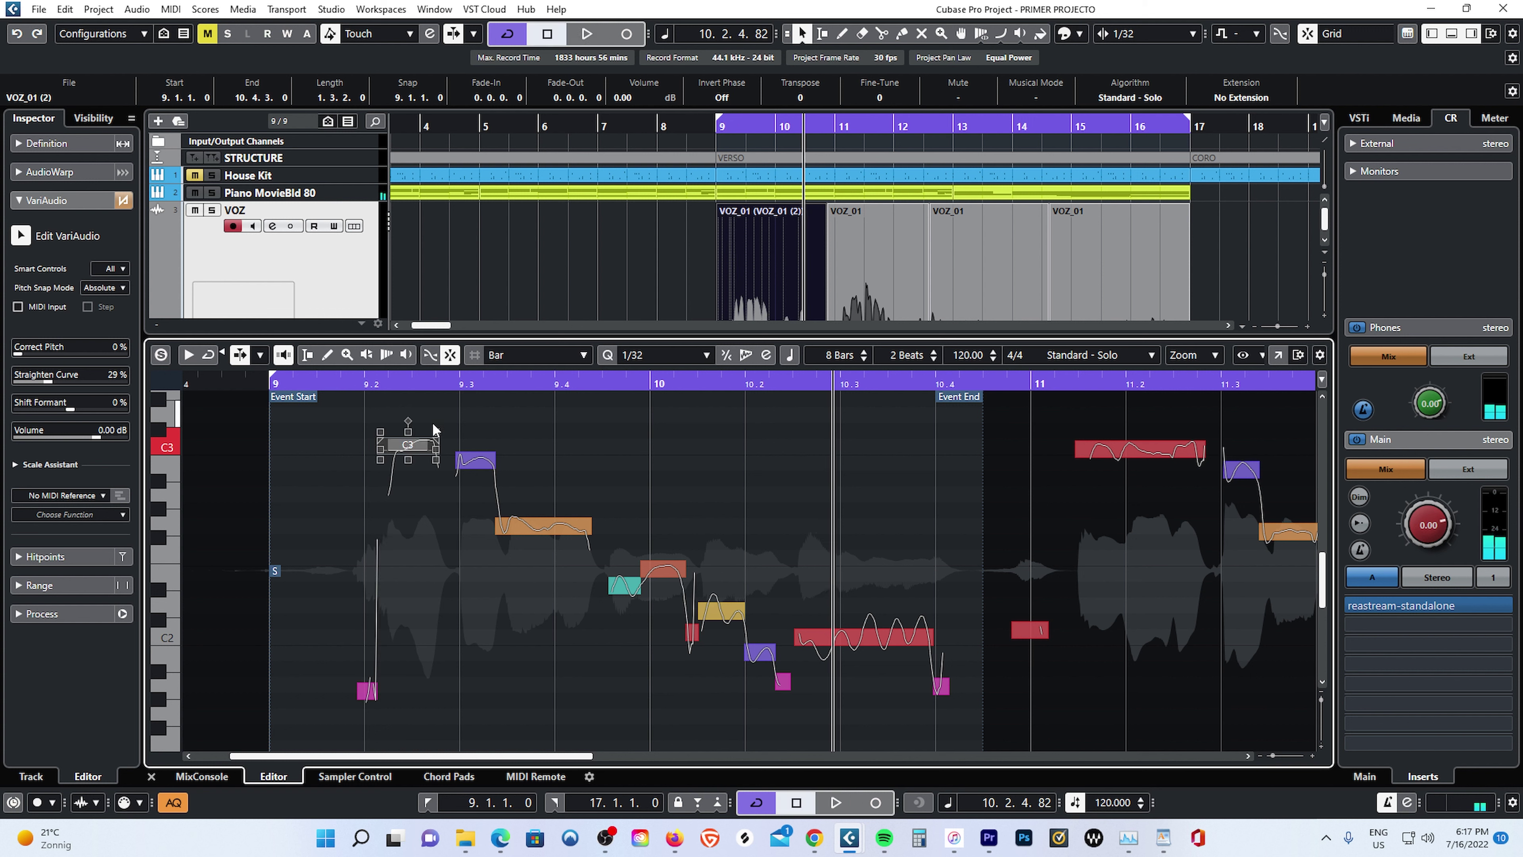
click(471, 385)
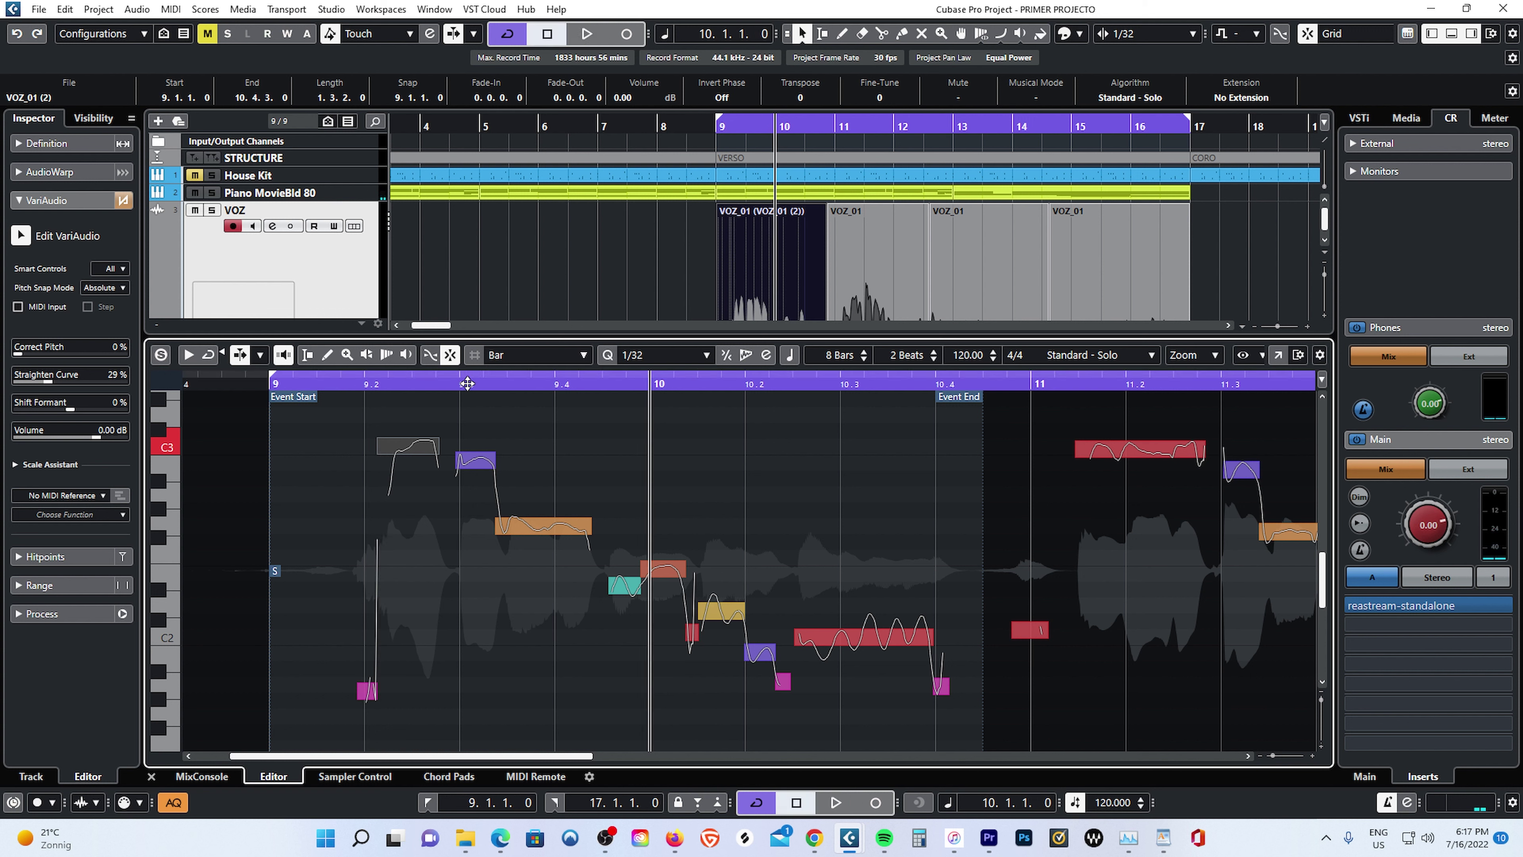
click(457, 383)
key(space)
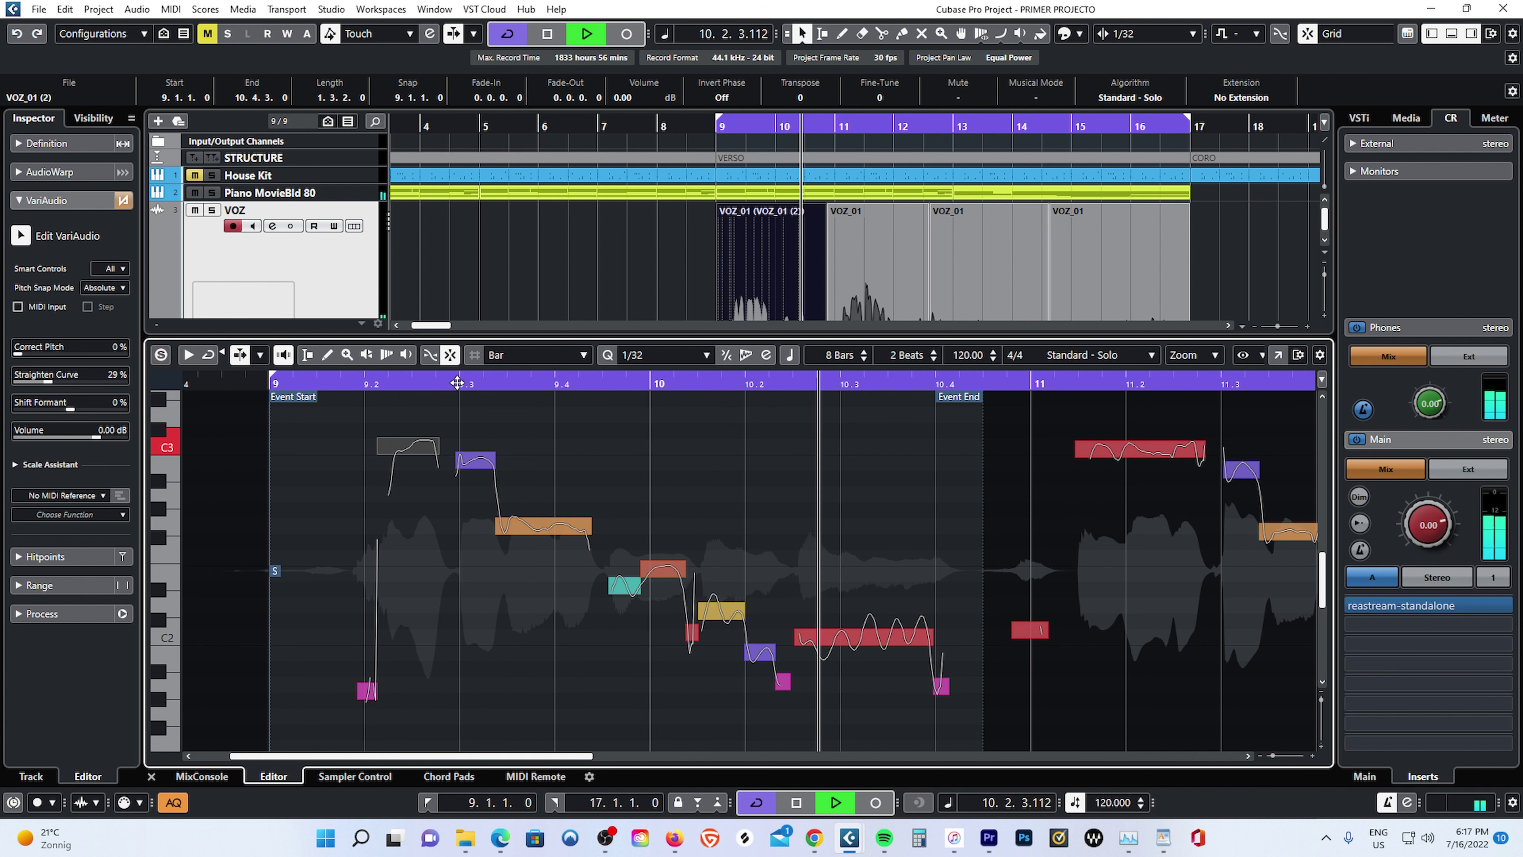
key(space)
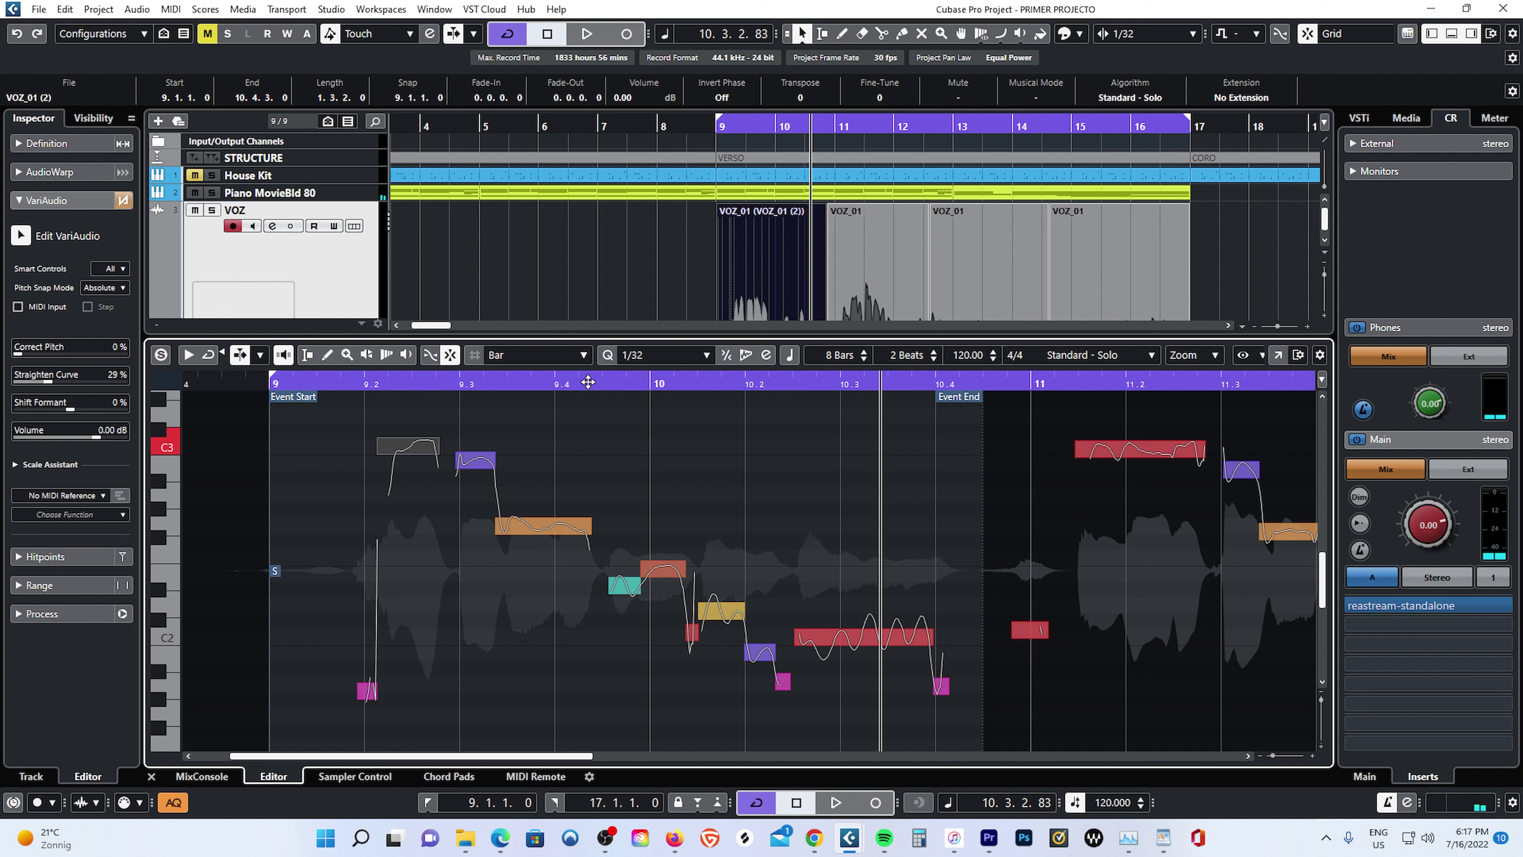
Audition the D#2 segment before bar 10 and the one after it, and snap the latter's pitch to E2.
click(635, 586)
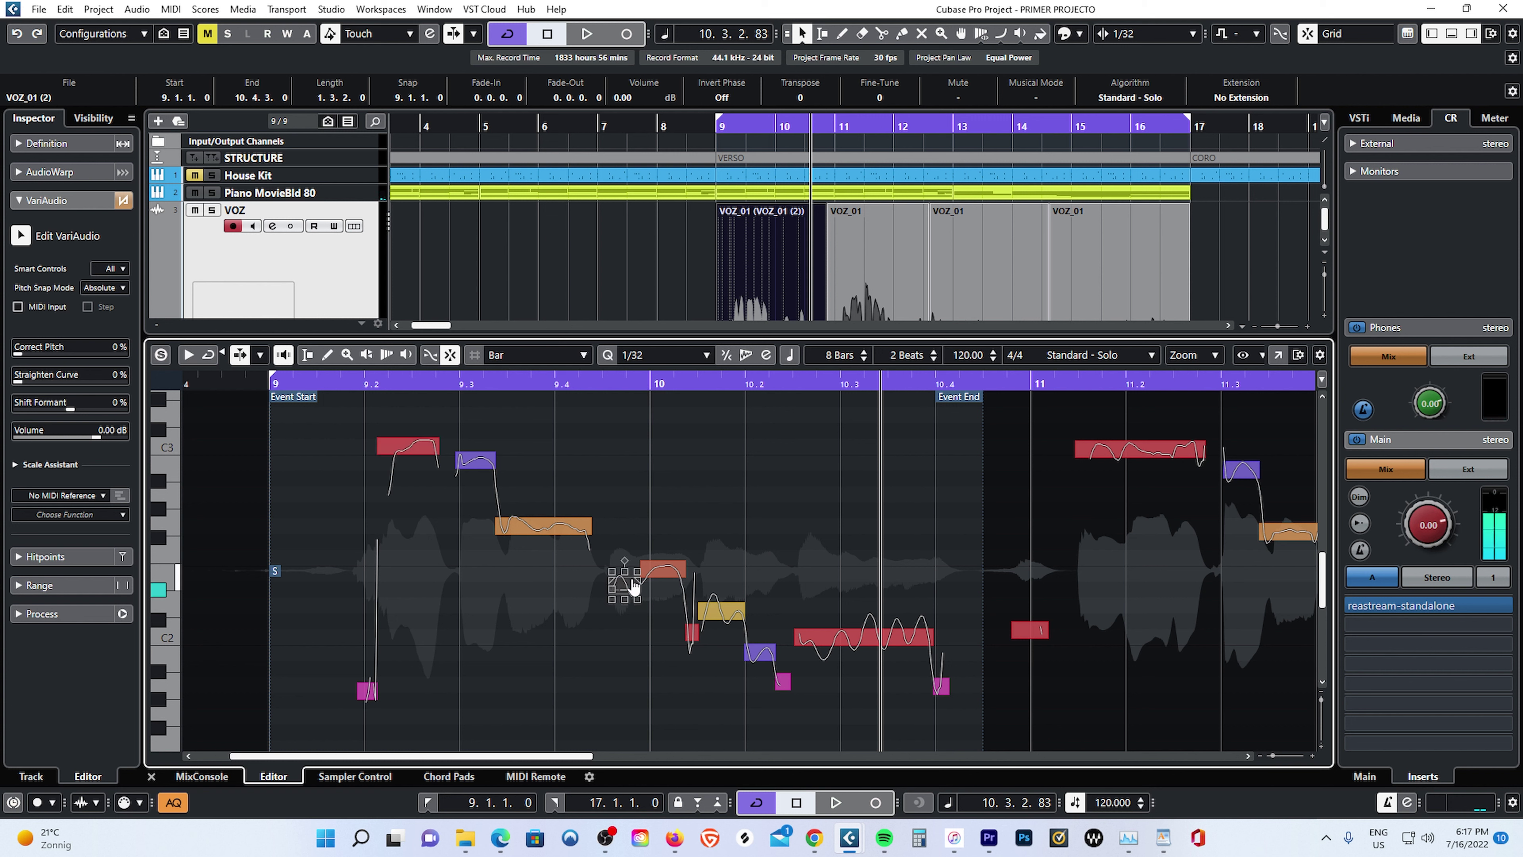
click(666, 573)
click(666, 574)
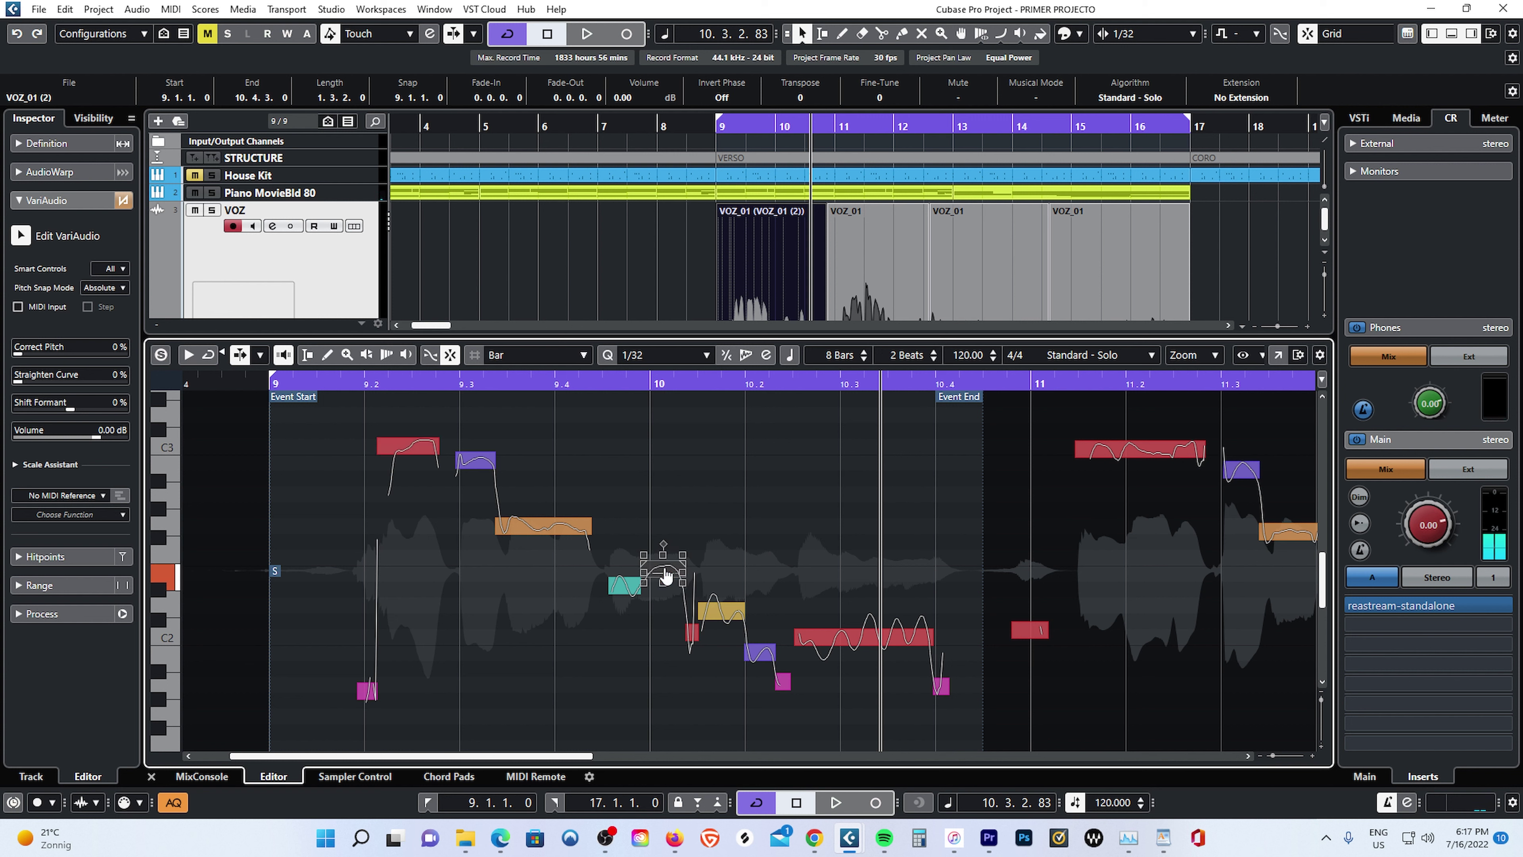
mouse_move(665, 573)
mouse_down()
mouse_move(668, 592)
mouse_move(667, 579)
mouse_up()
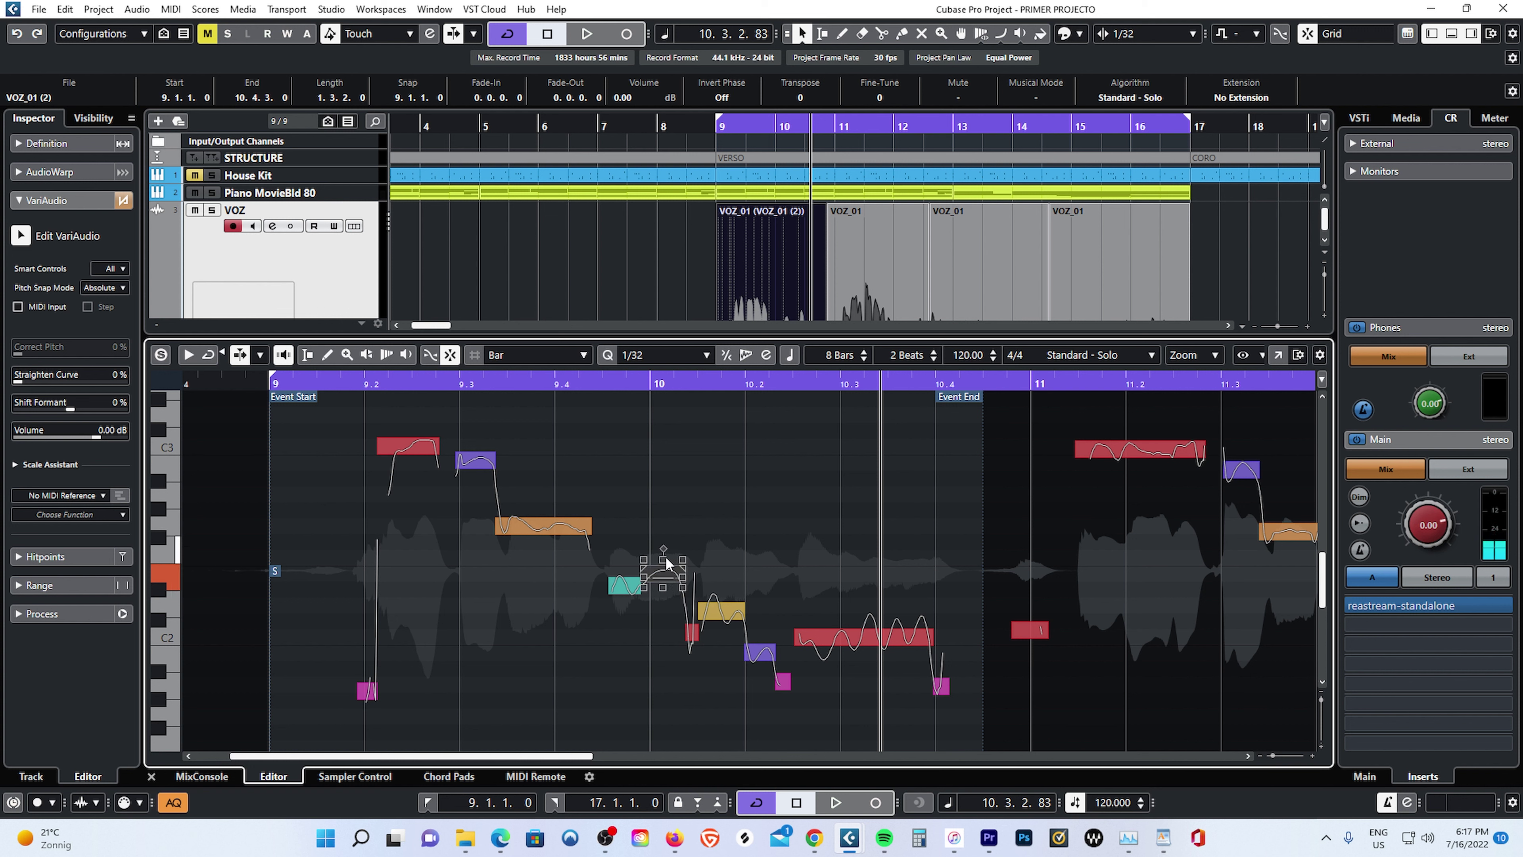
Play the phrase repeatedly from bar 9 into bar 10 to check the corrected E2 segment in context.
click(579, 386)
key(space)
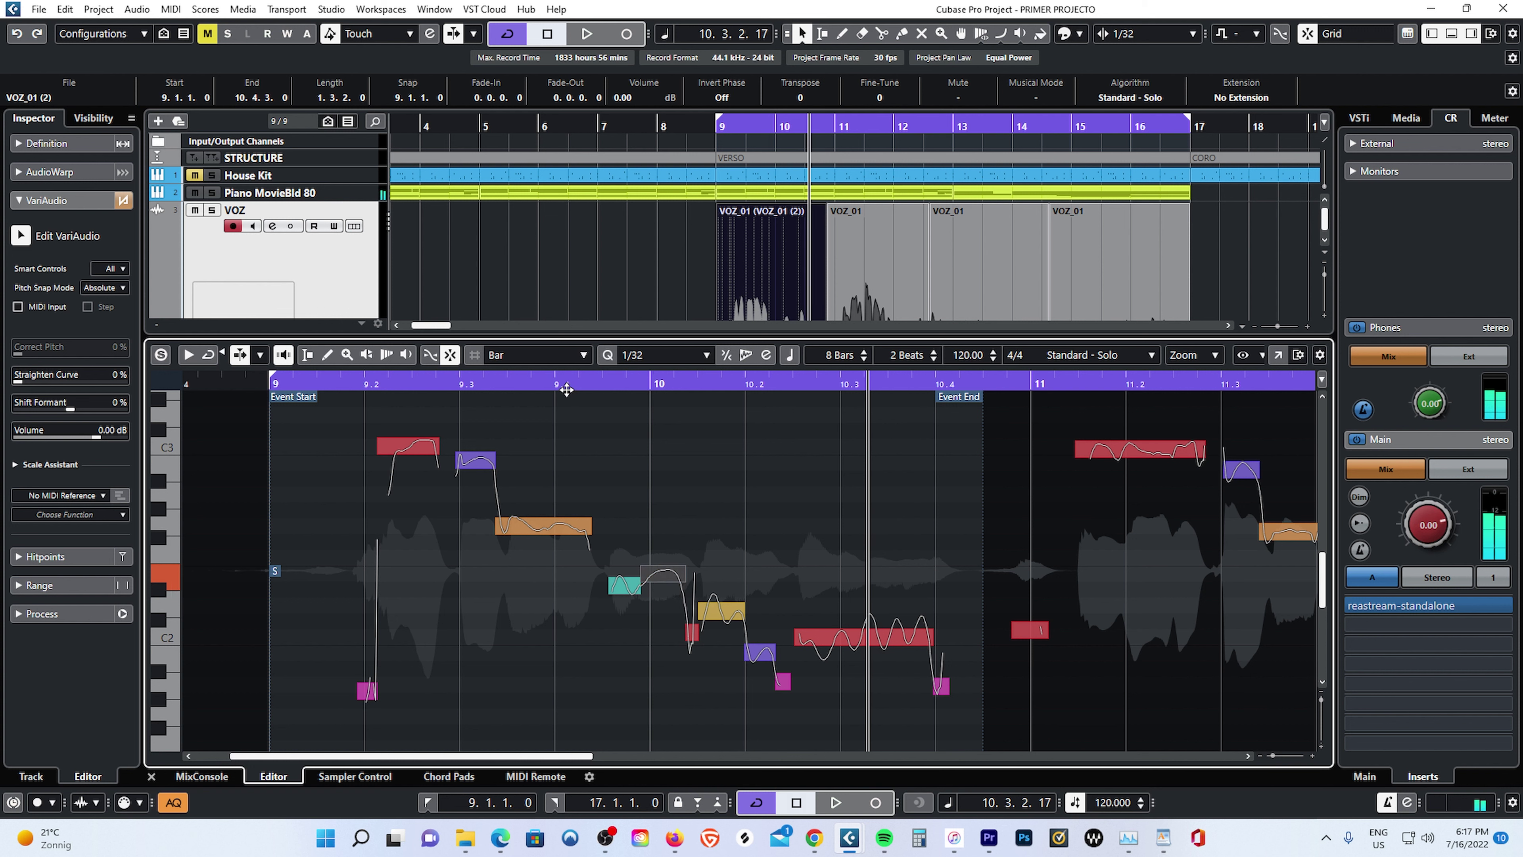
click(504, 384)
key(space)
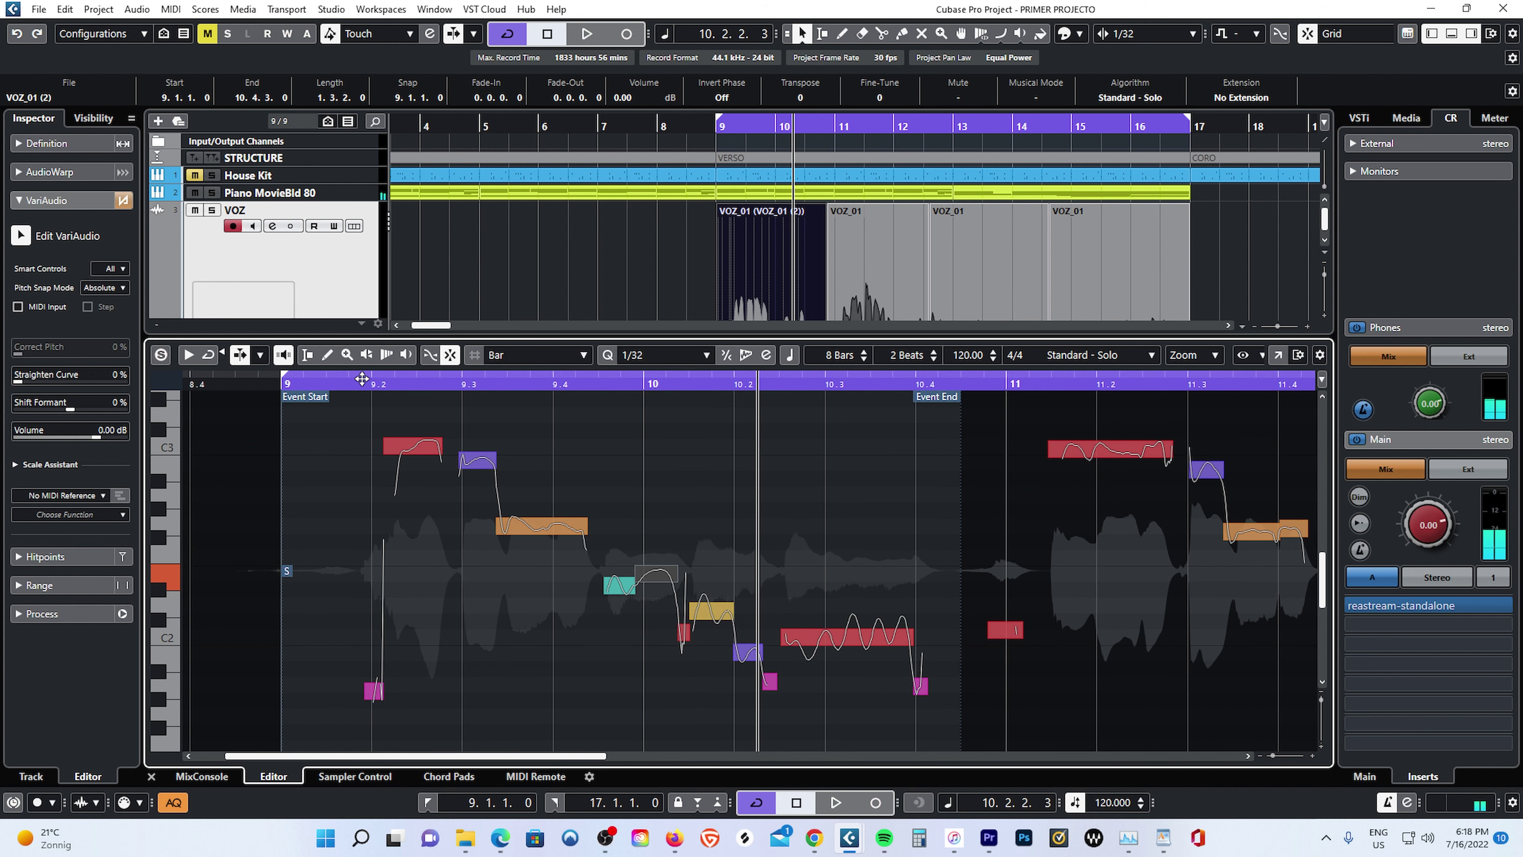
click(404, 388)
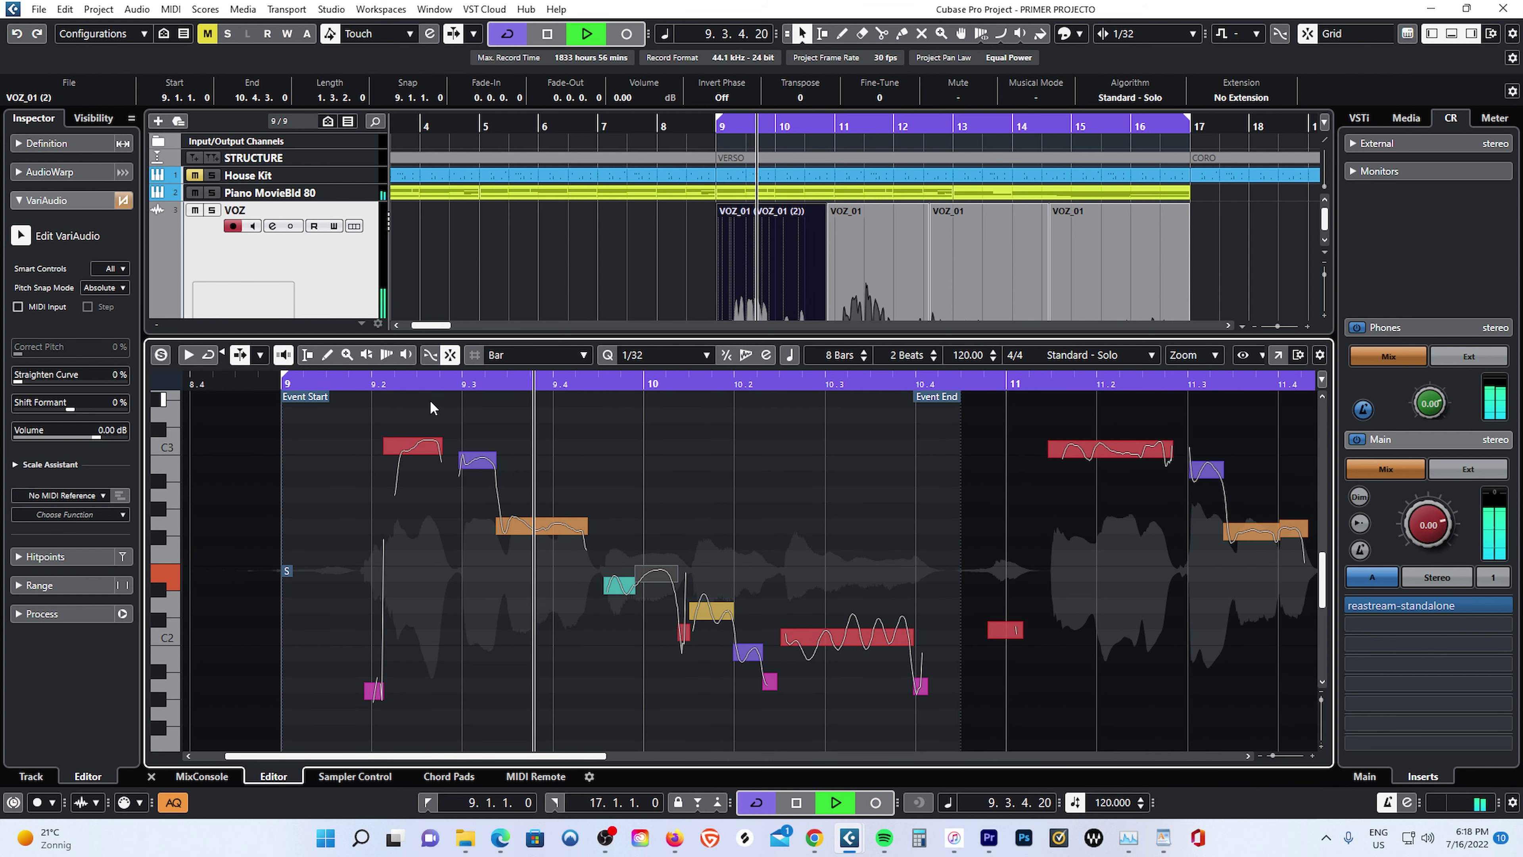
key(space)
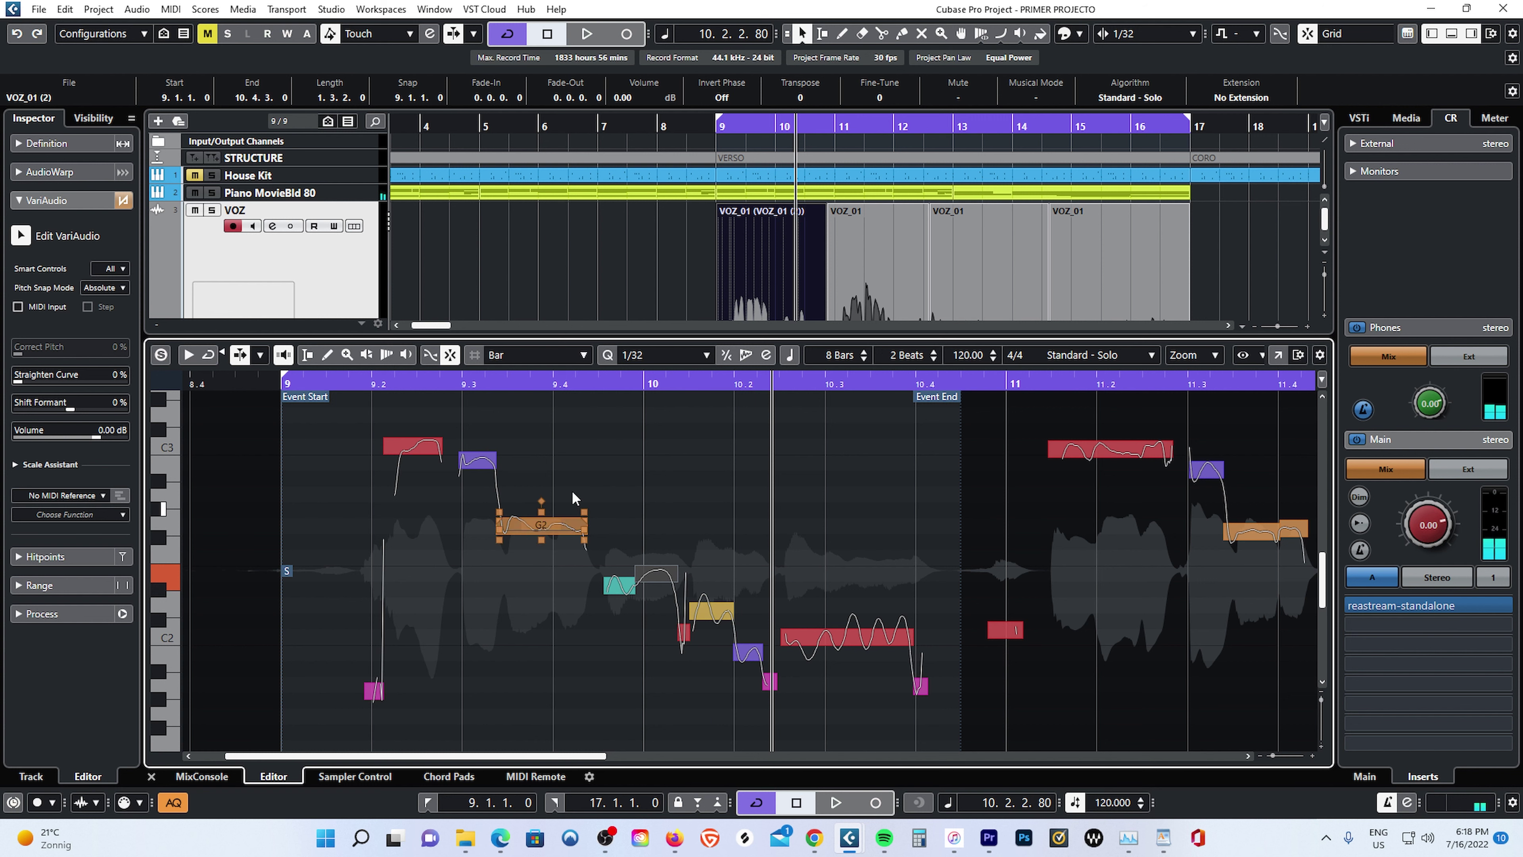
Audition the G2, D#2 and E2 segments around the start of bar 10 one by one.
drag(587, 379, 604, 465)
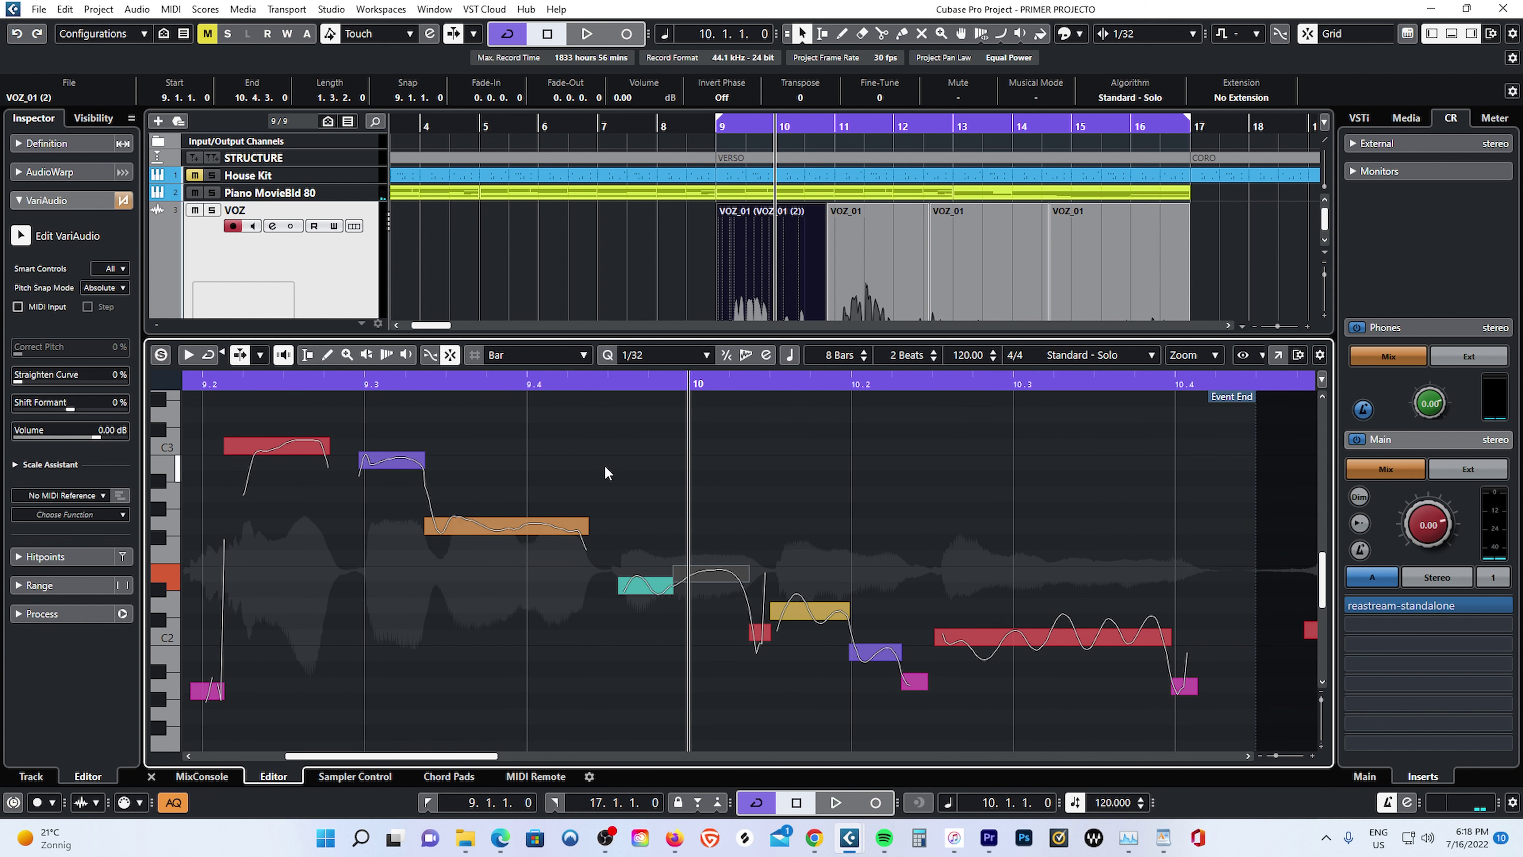
click(503, 524)
click(647, 591)
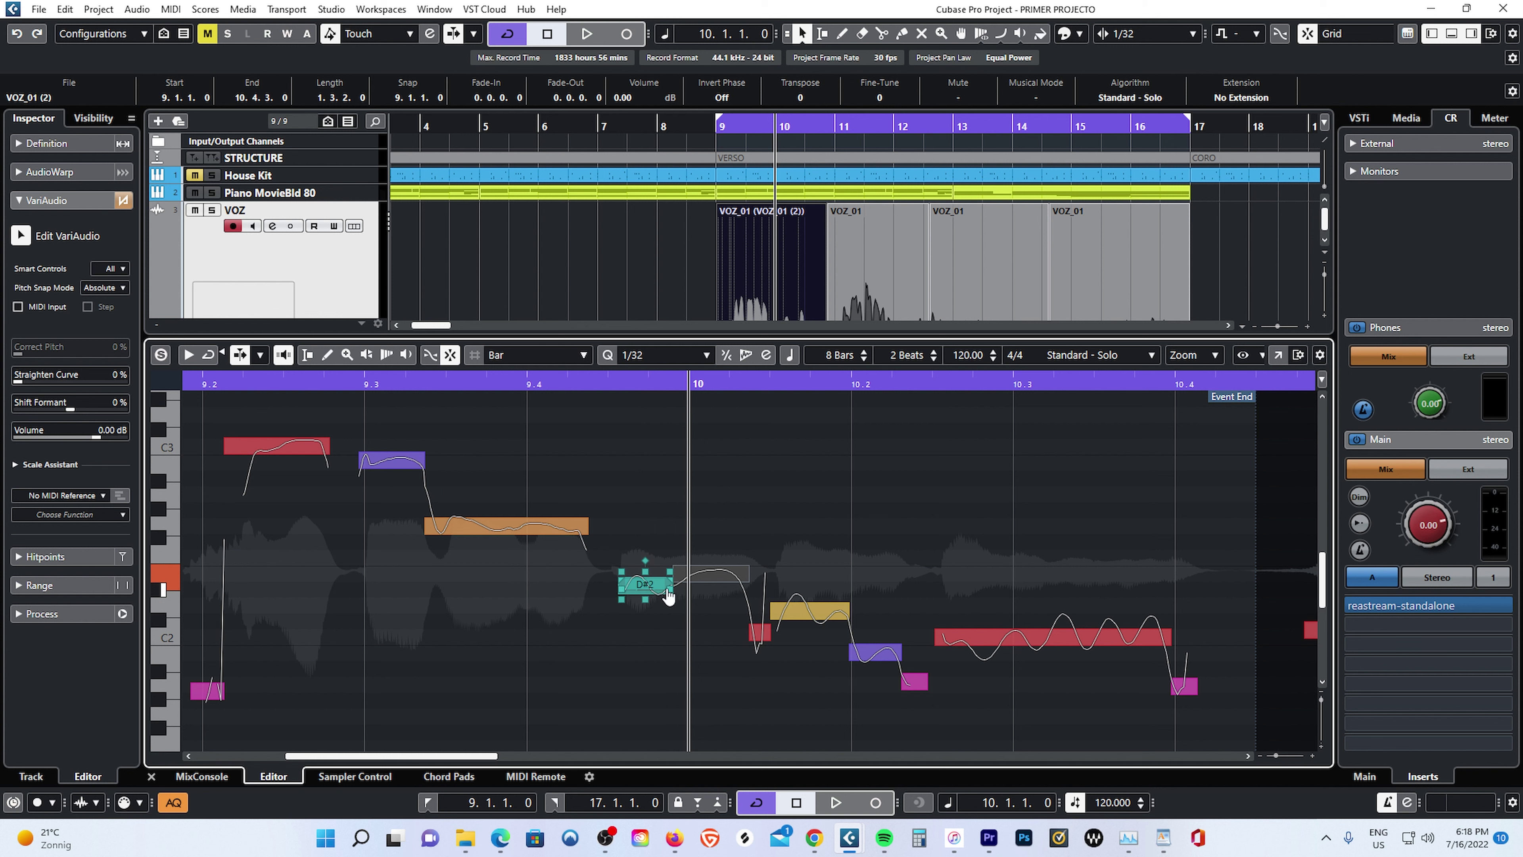
click(692, 579)
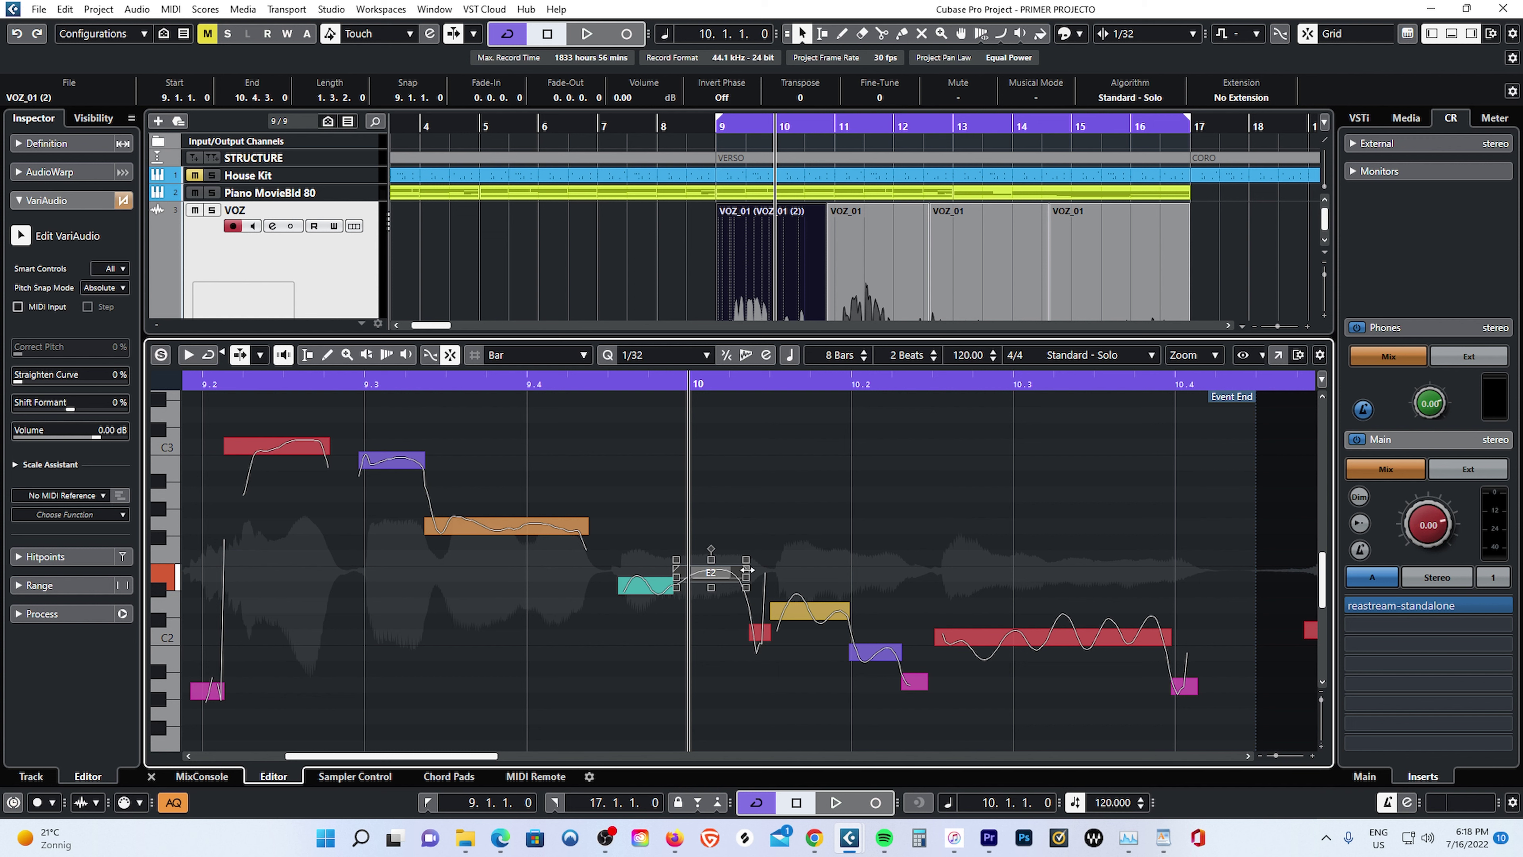
click(765, 469)
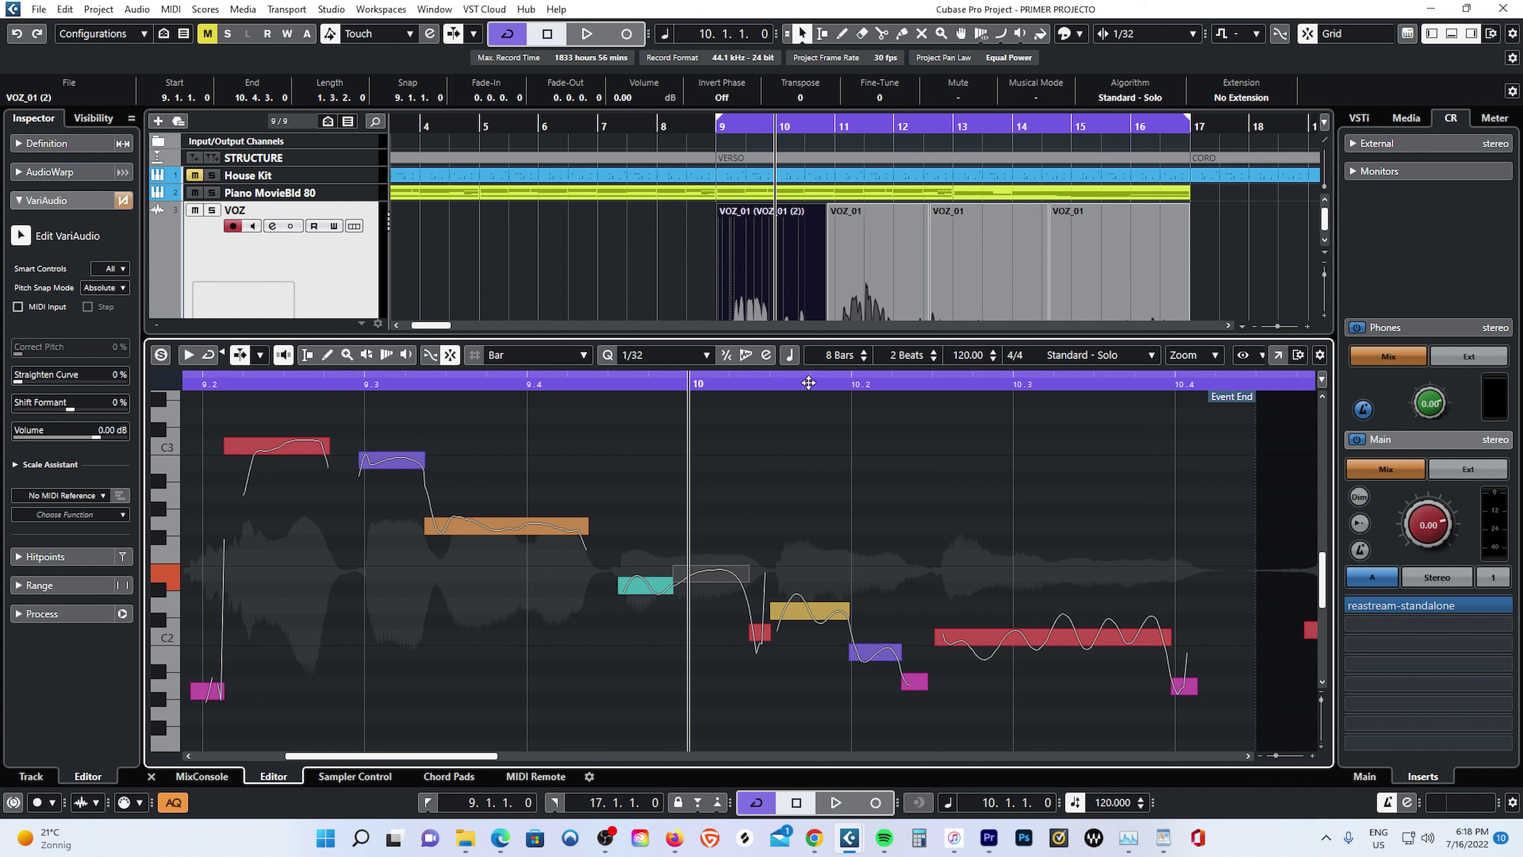
Adjust the Straighten Pitch Curve range at the start and end of the E2 segment.
drag(808, 382, 806, 411)
click(641, 578)
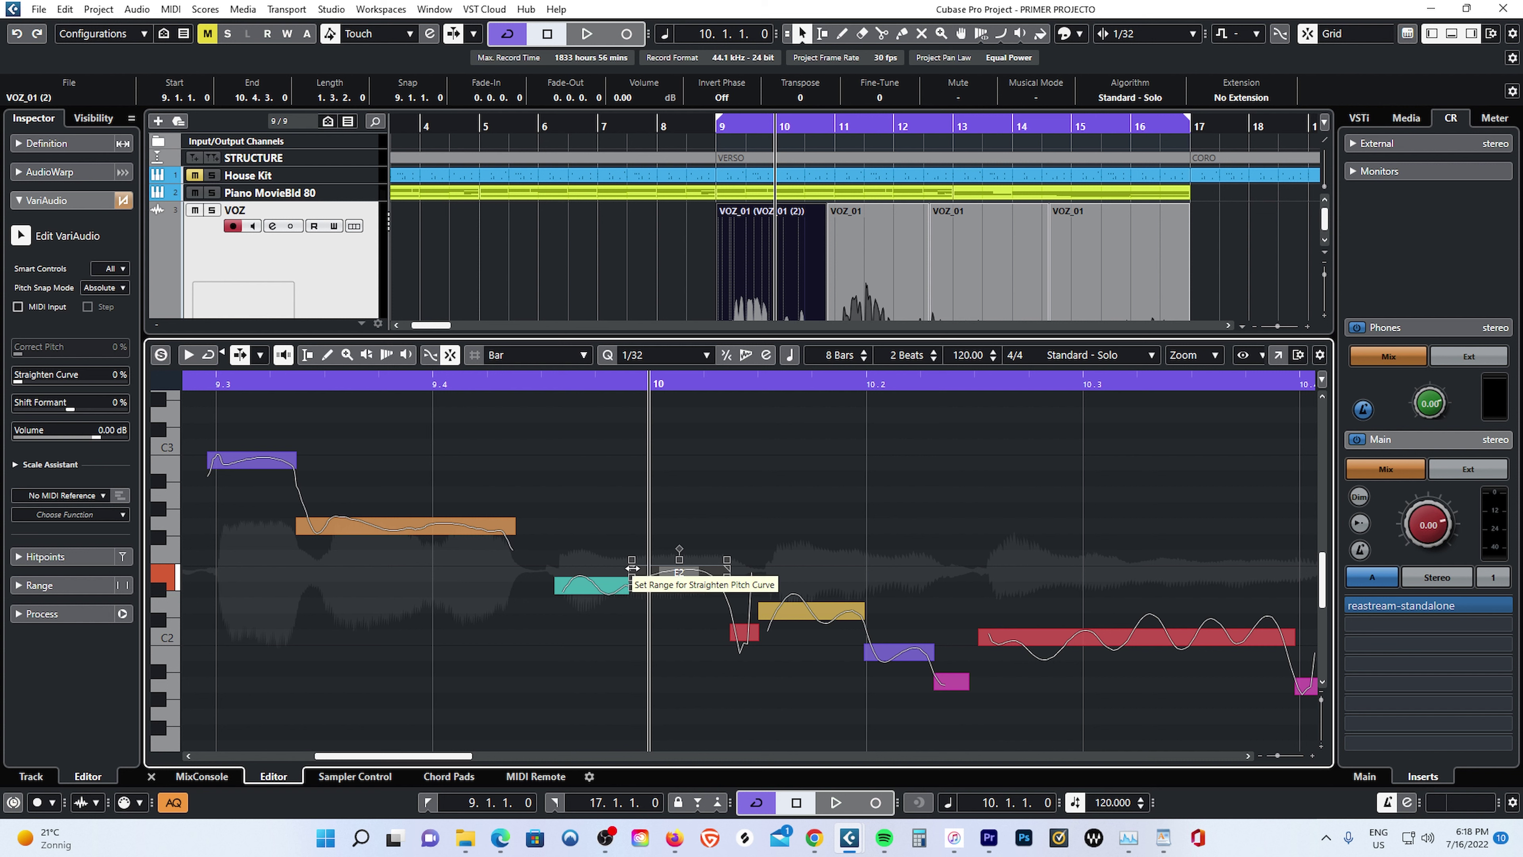
click(632, 568)
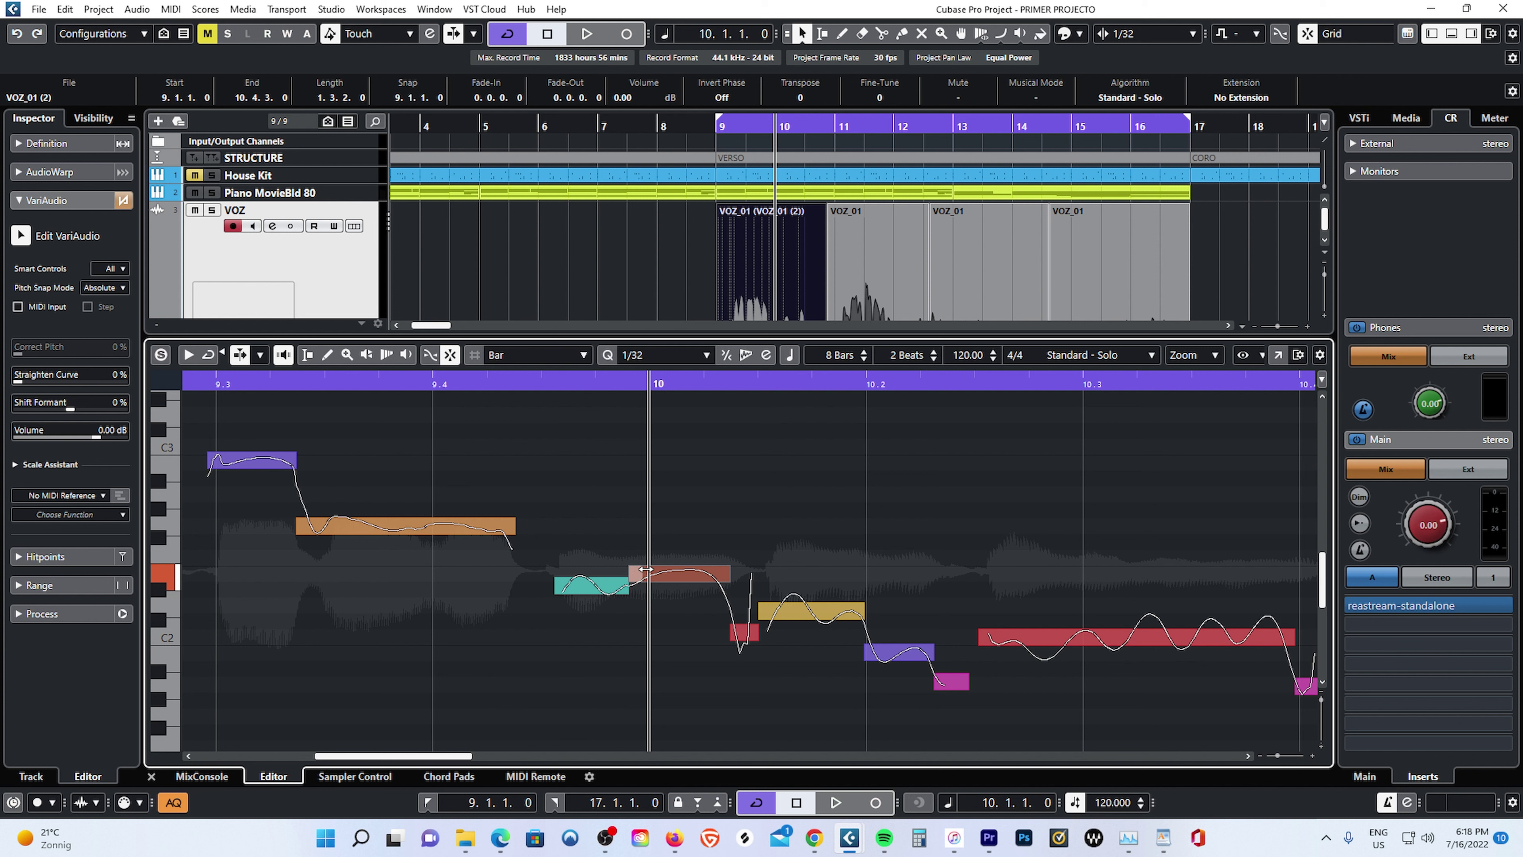
click(645, 569)
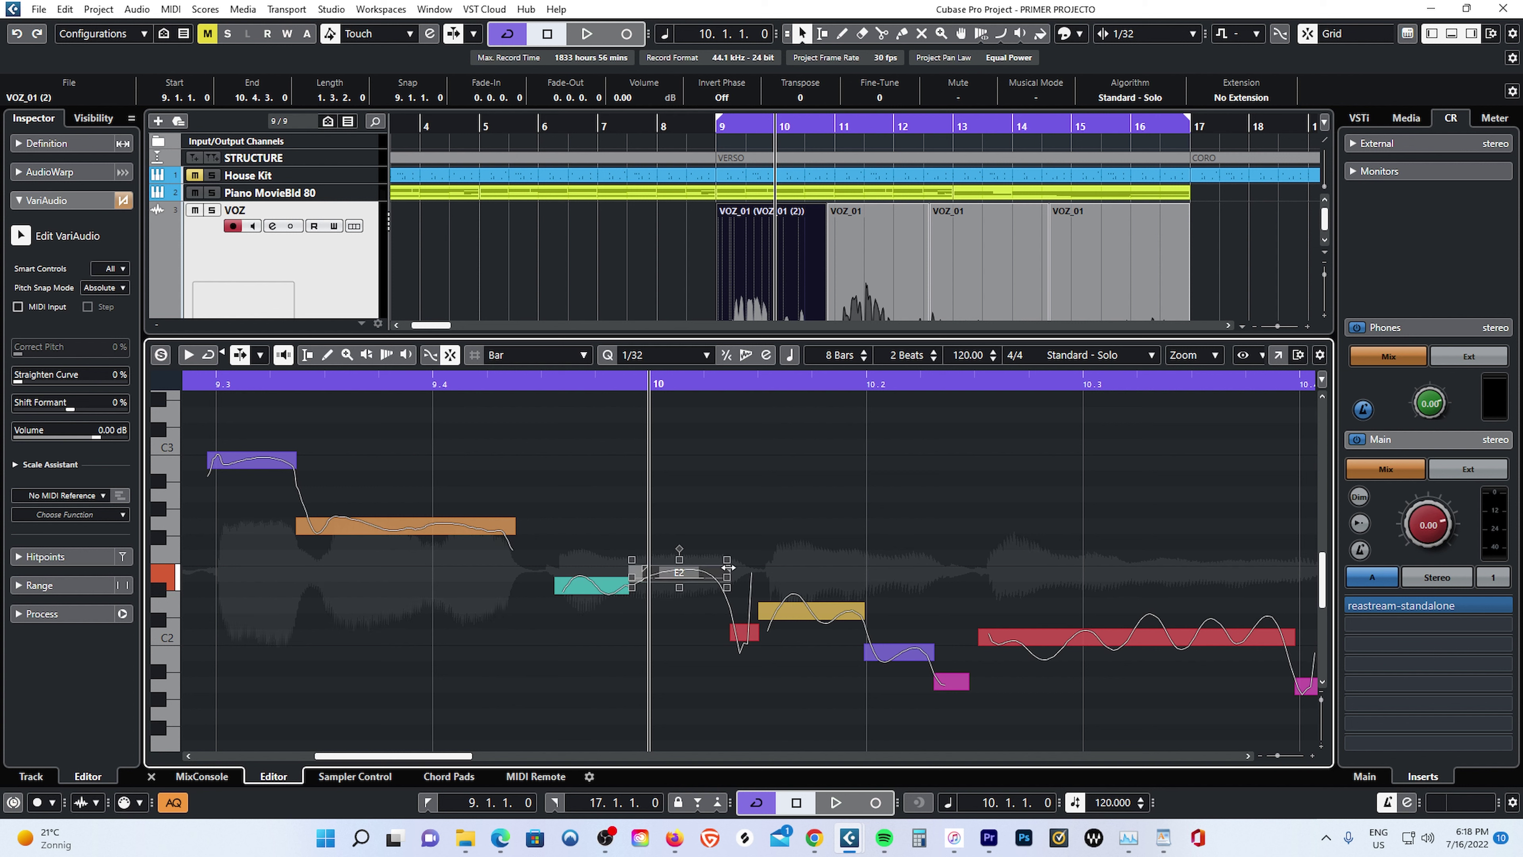
click(728, 567)
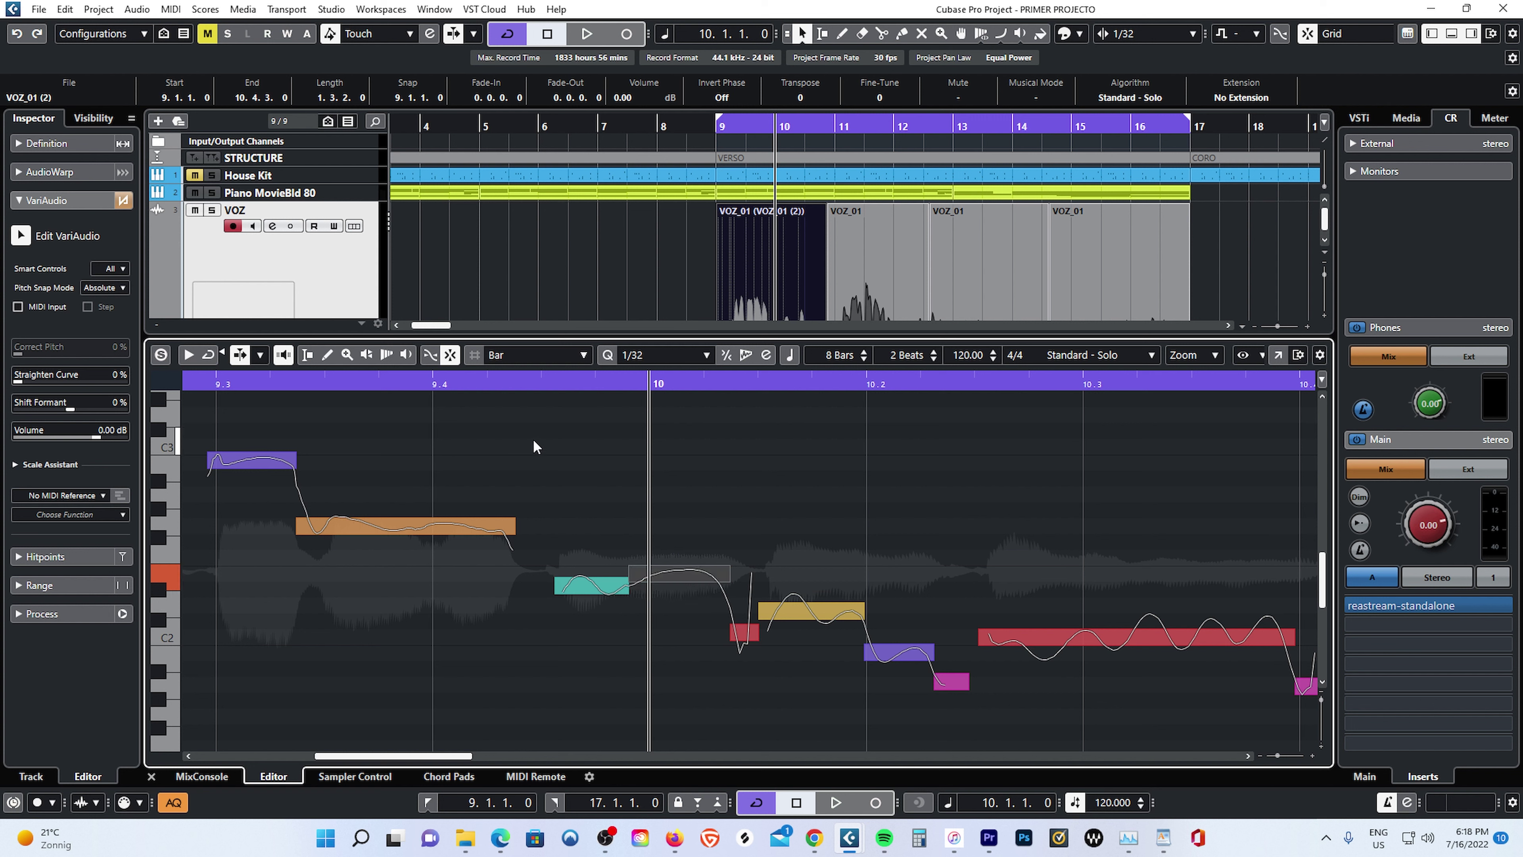
Play the phrase repeatedly from around bar 10 toward the end of the event to judge the remaining segments.
drag(507, 378, 508, 414)
click(571, 567)
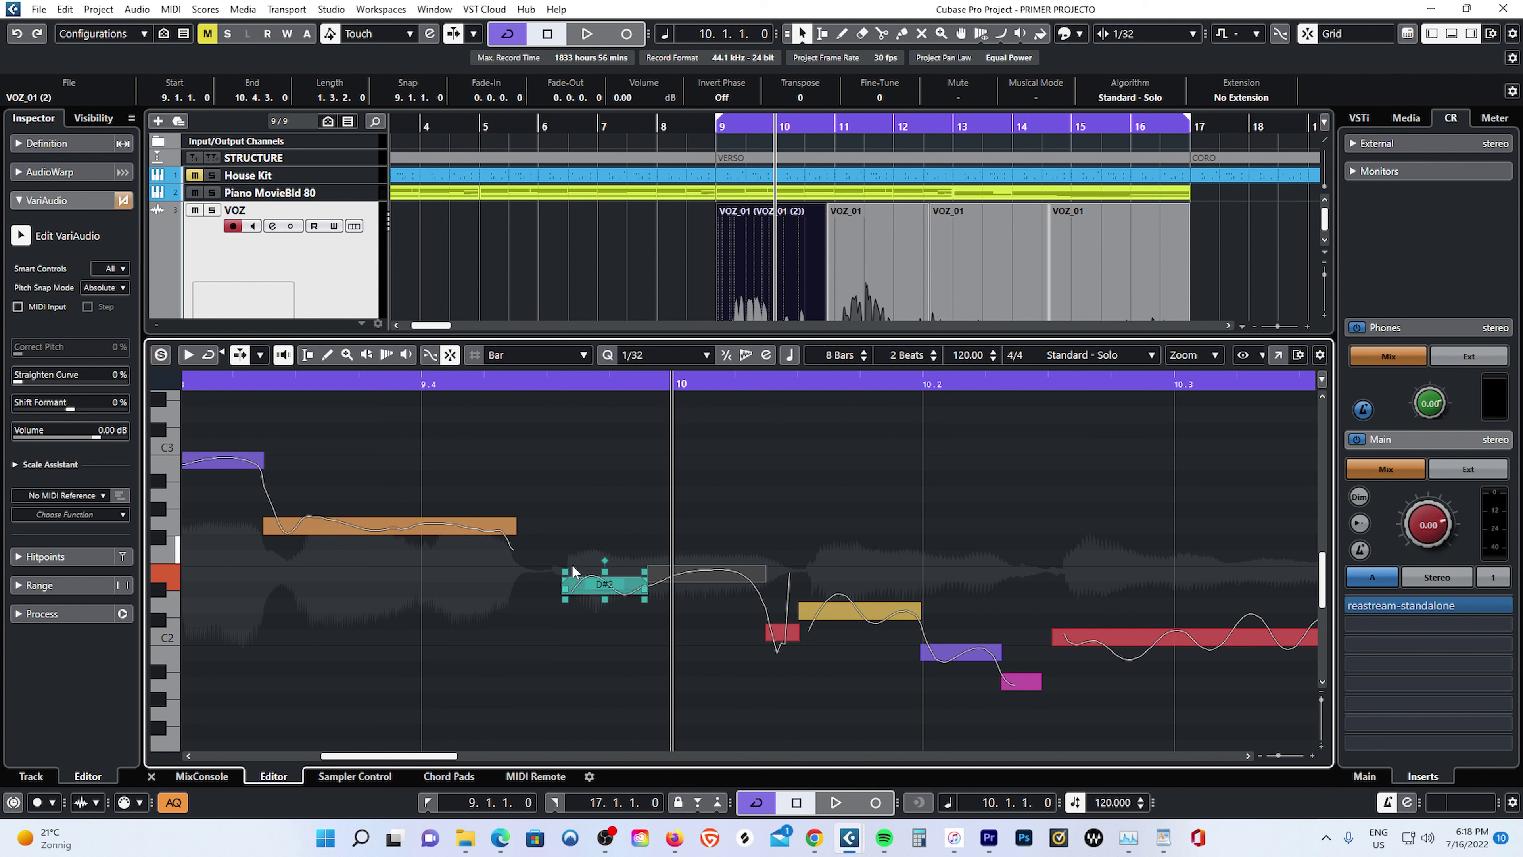
key(space)
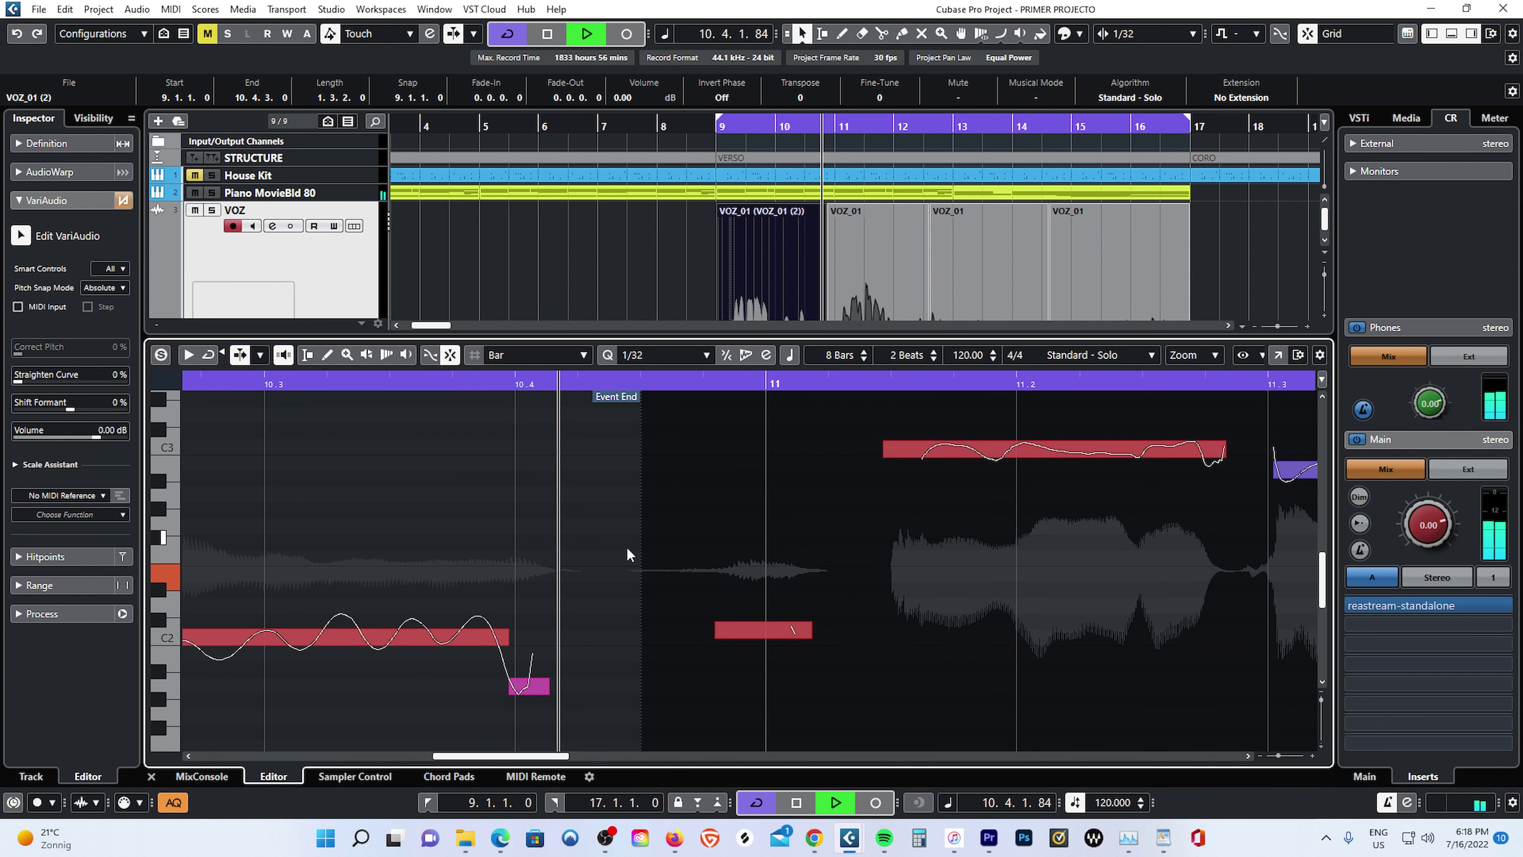
key(space)
drag(165, 384, 237, 379)
key(space)
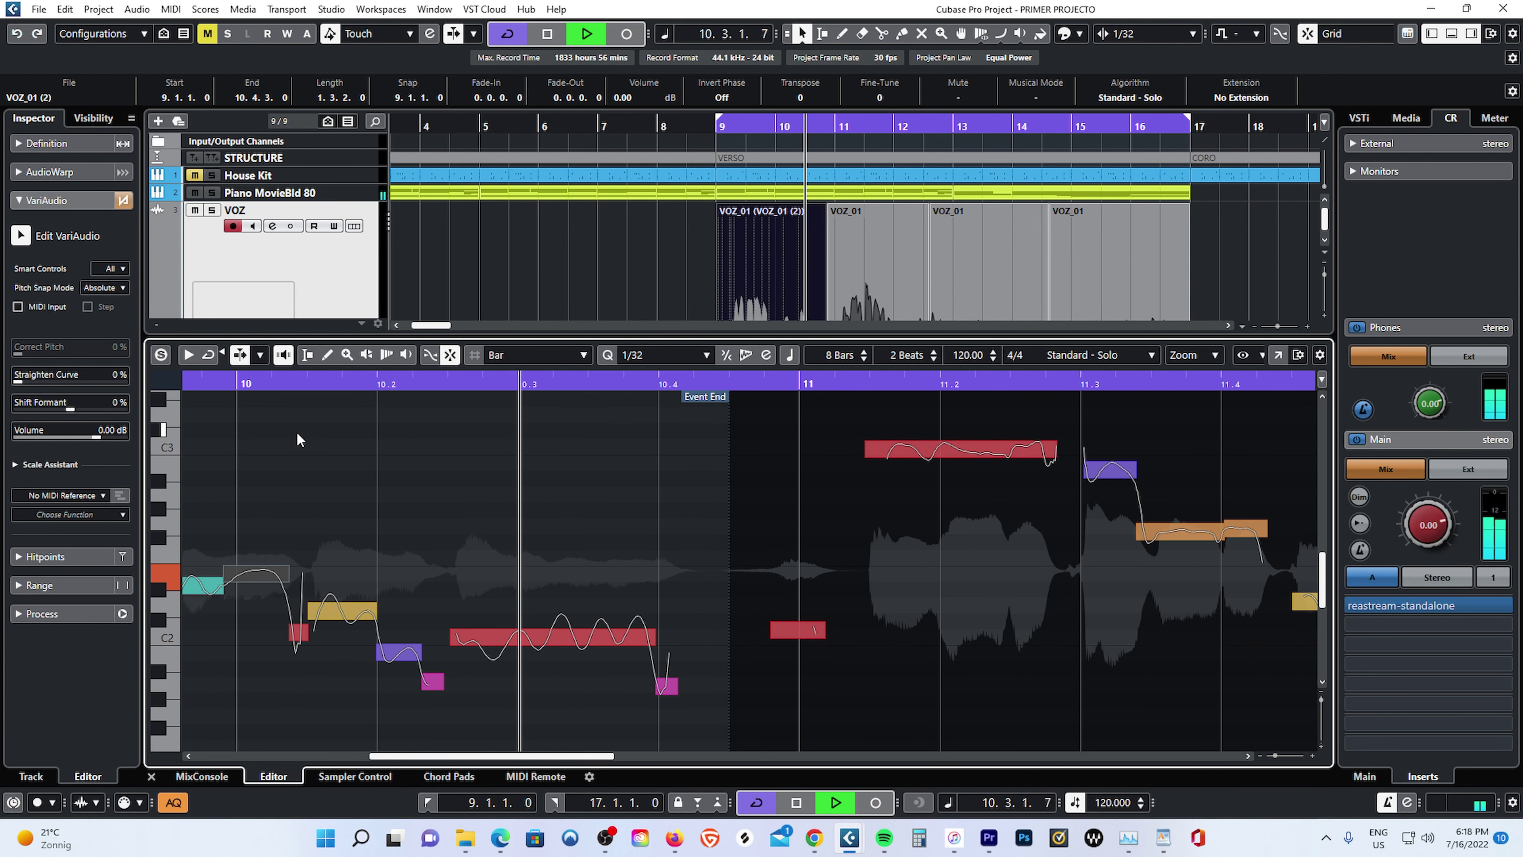
key(space)
click(246, 384)
key(space)
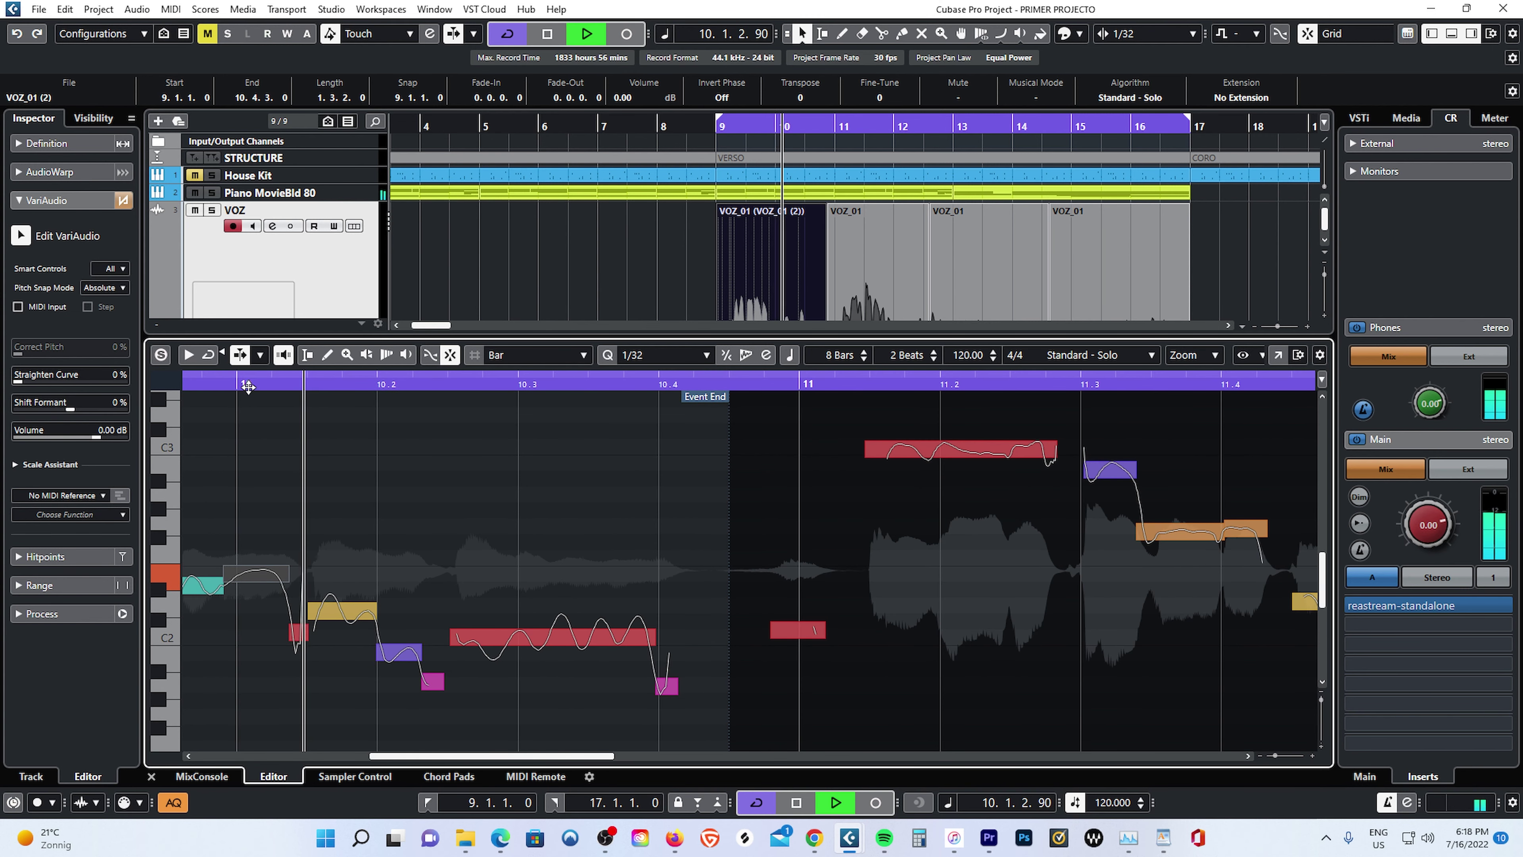
key(space)
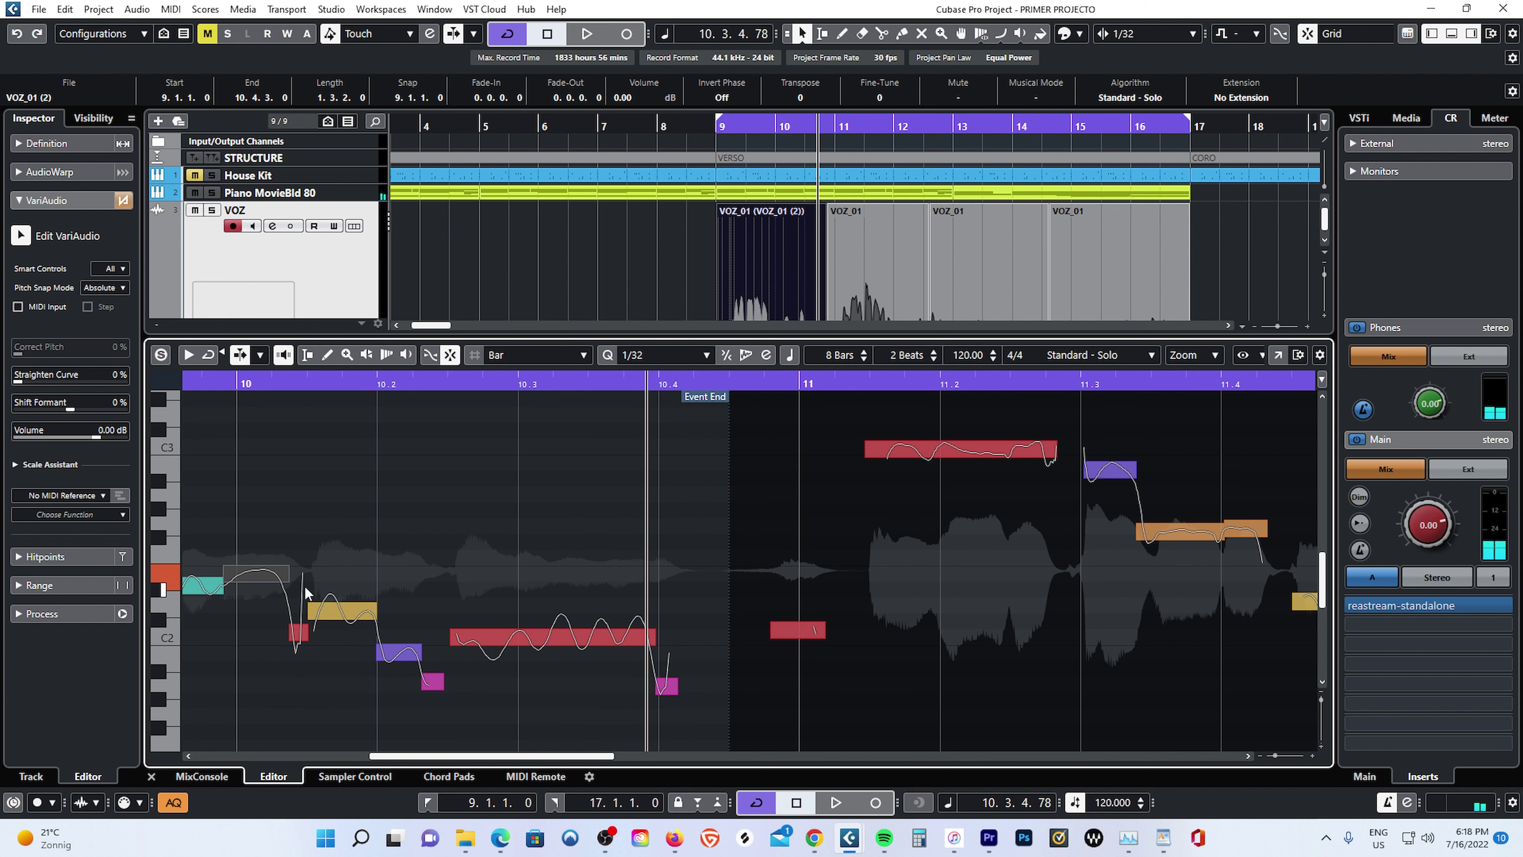
Audition the D2 segment before 10.2 and replay the passage from bar 10 several times.
click(330, 609)
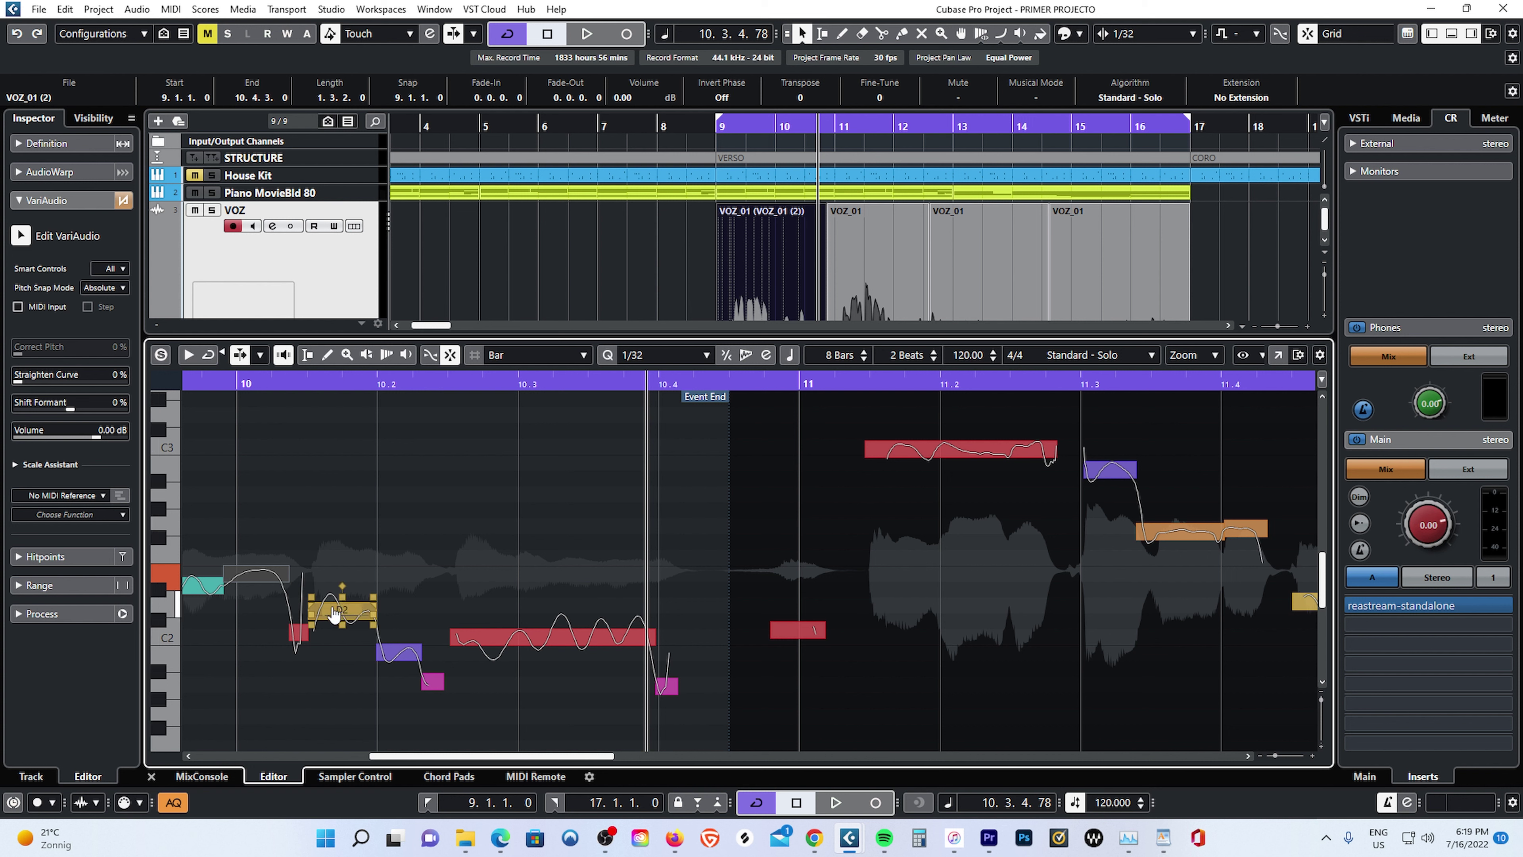
click(217, 385)
key(space)
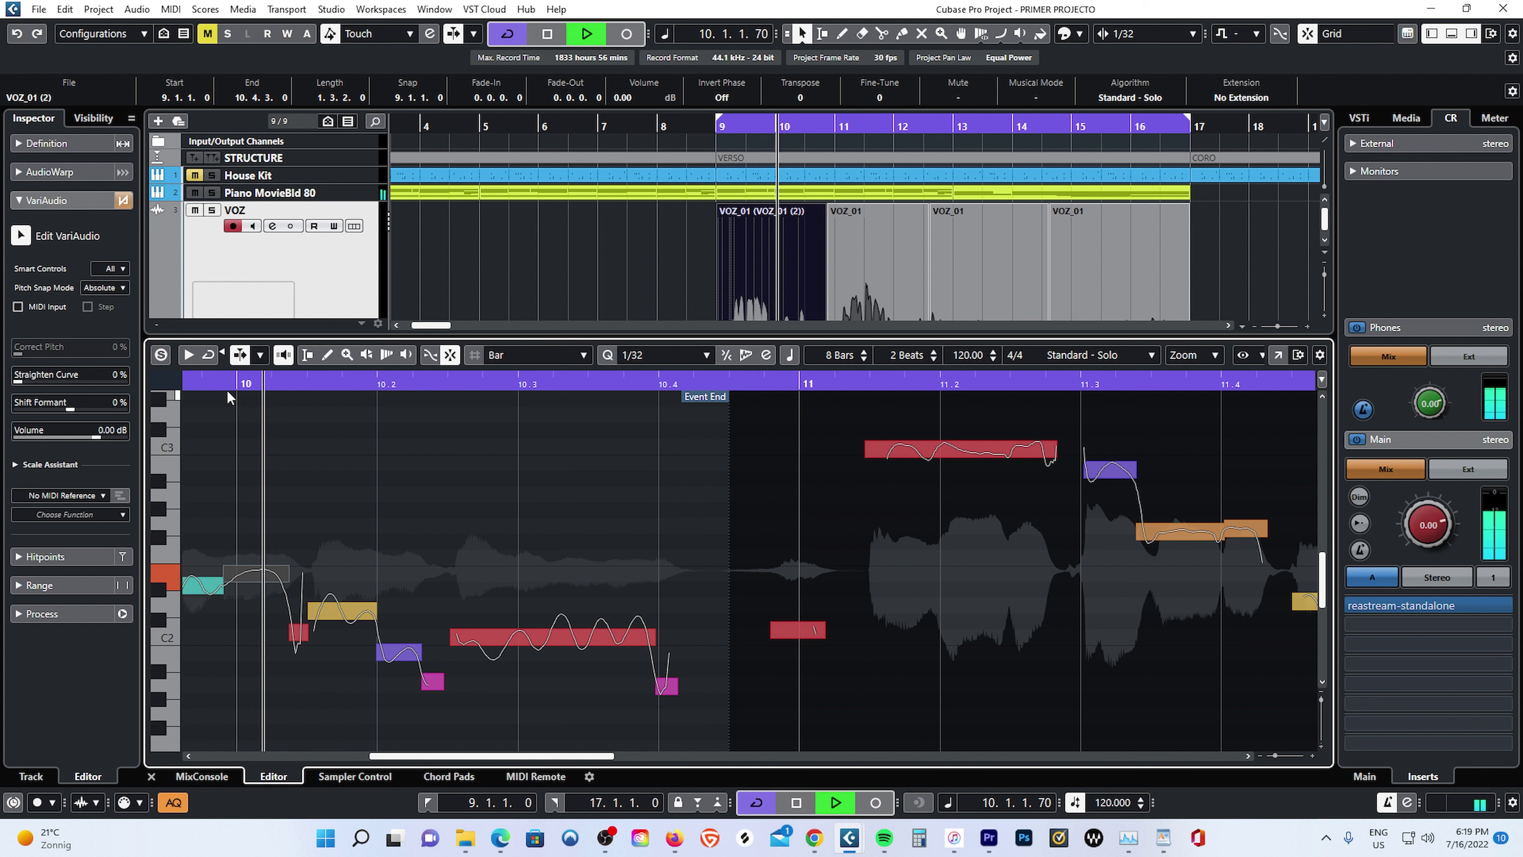
click(213, 383)
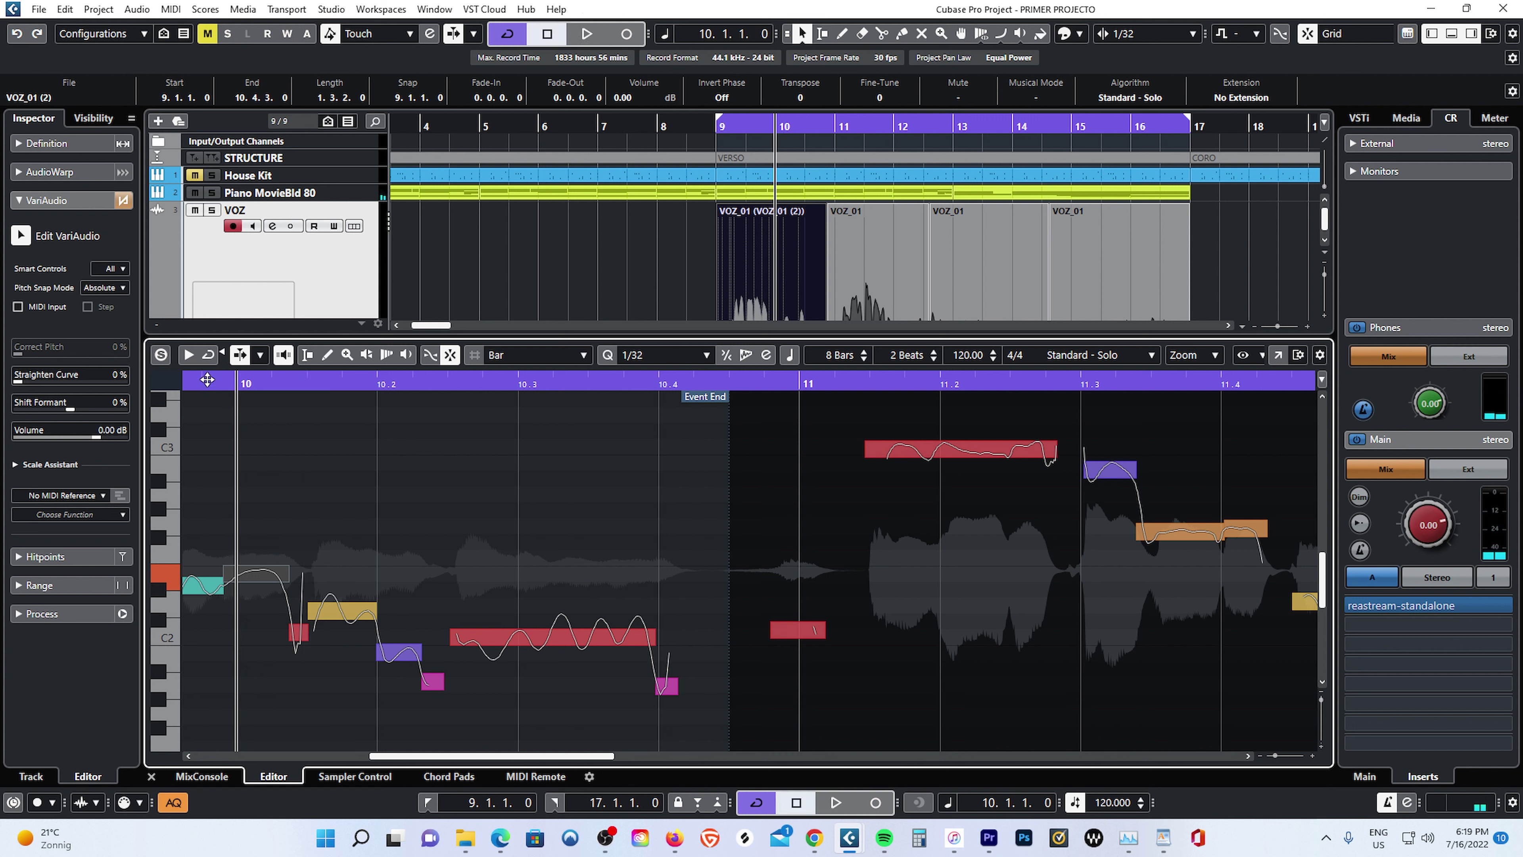
key(space)
key(space)
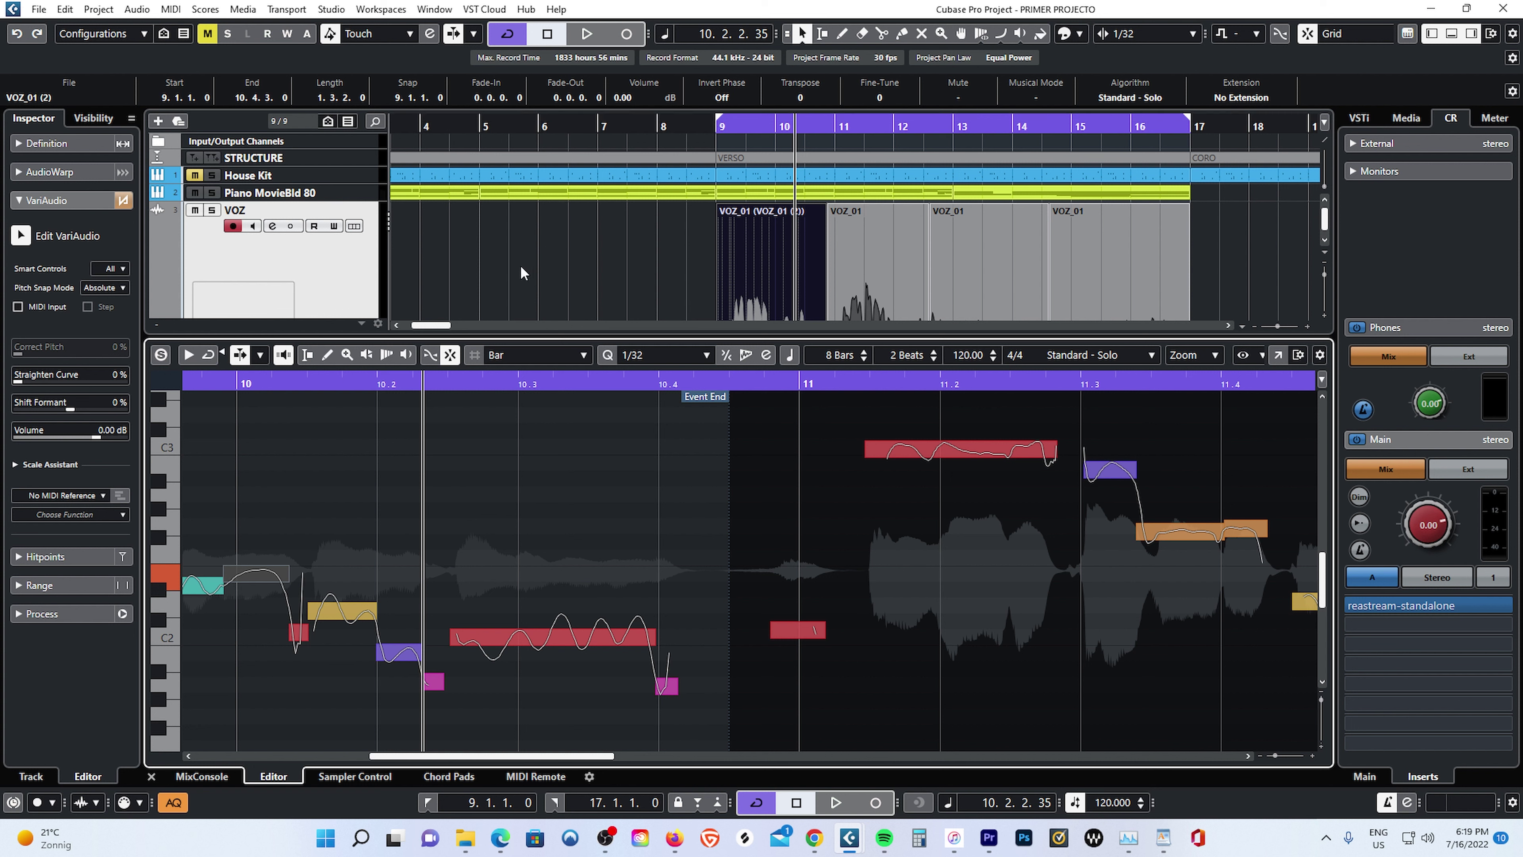
key(space)
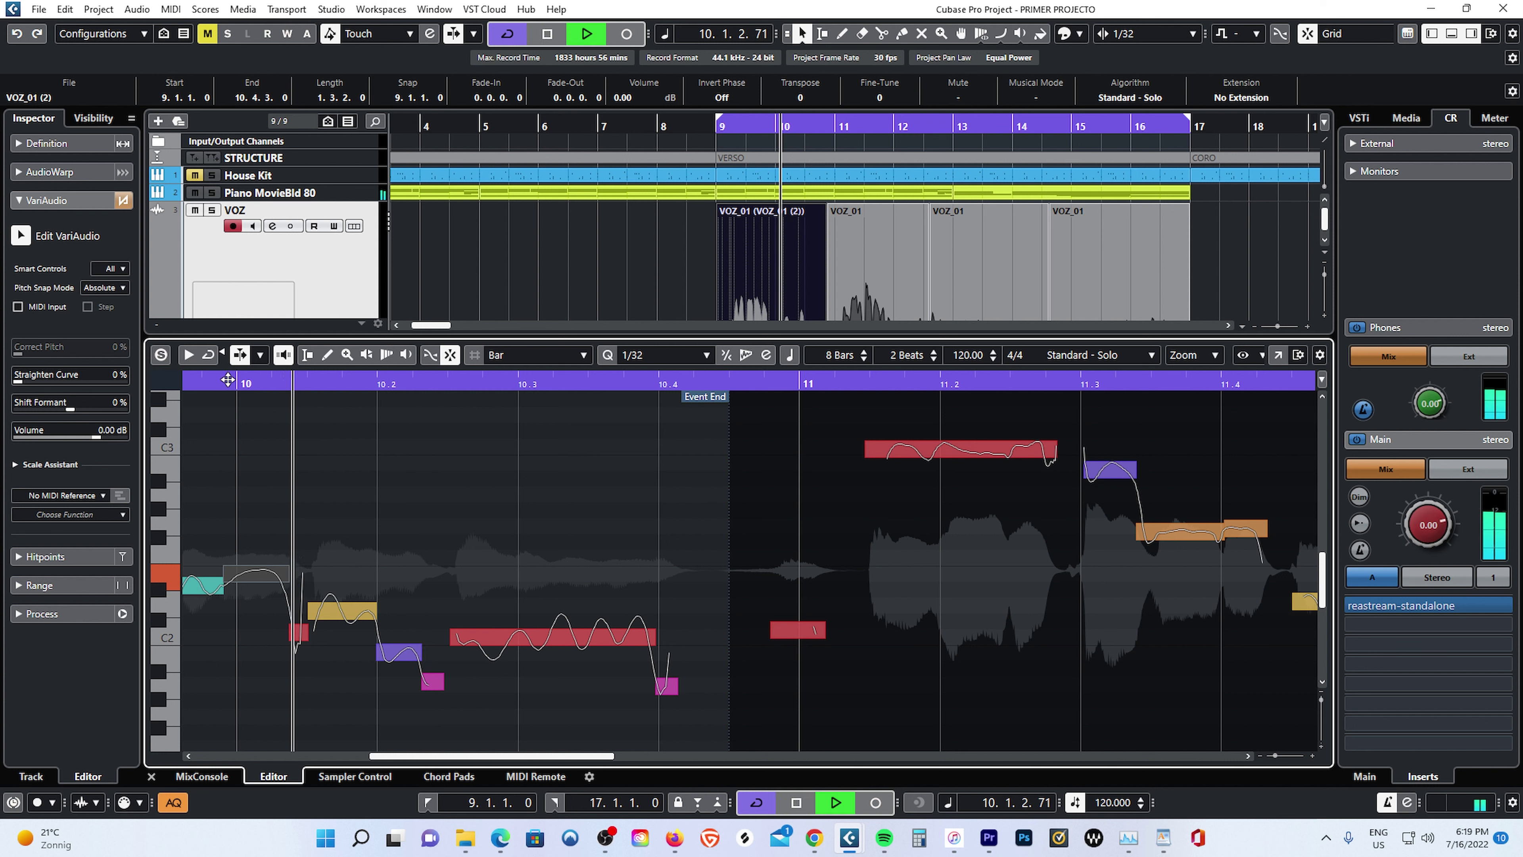
key(space)
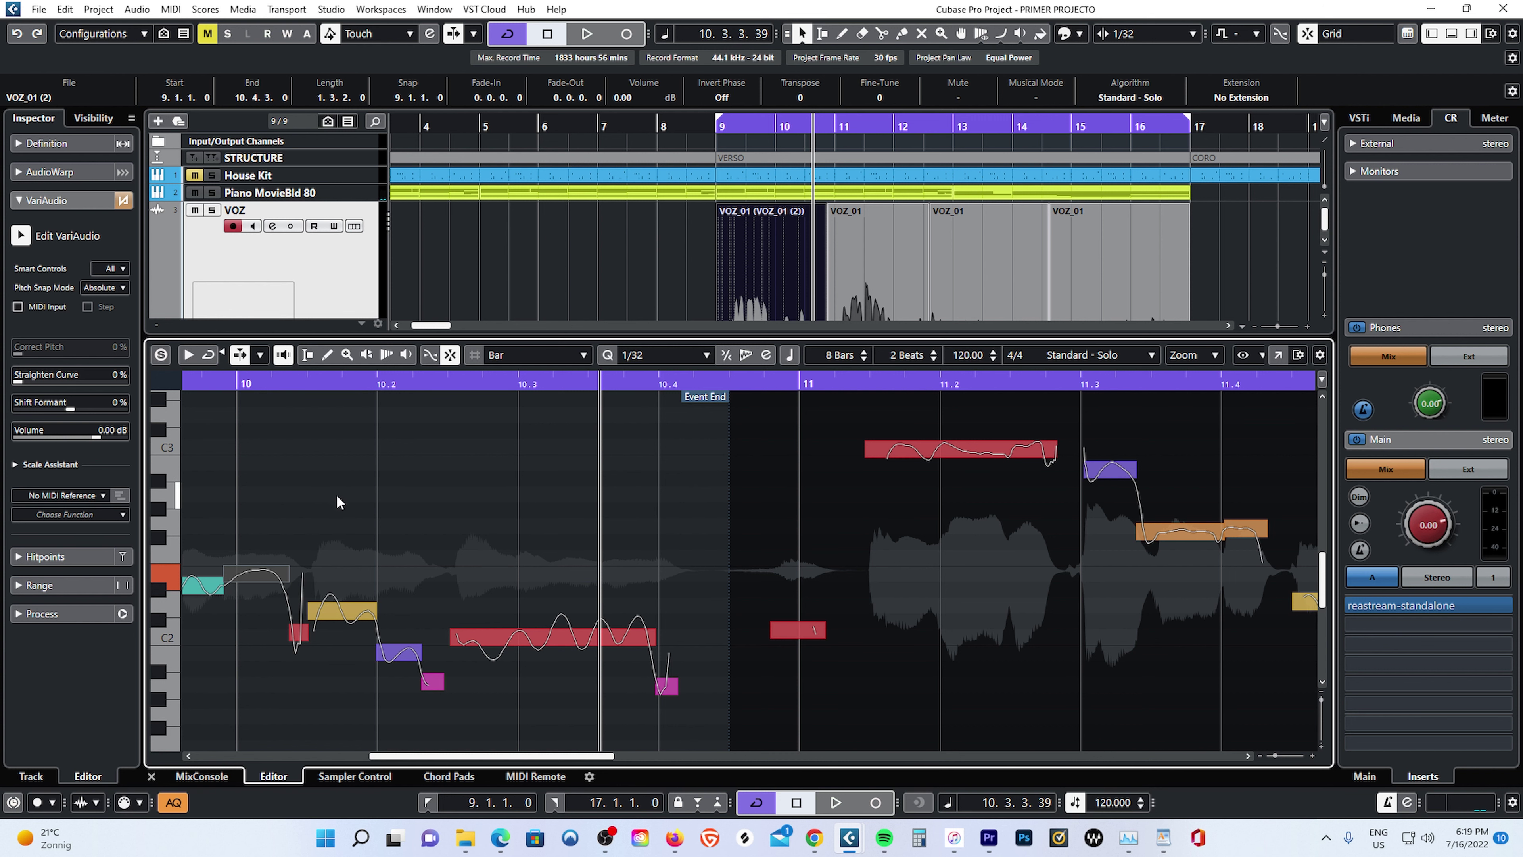
Reduce the vibrato of the long C2 segment between 10.2 and 10.4 by setting its Straighten Curve to 47%.
click(474, 635)
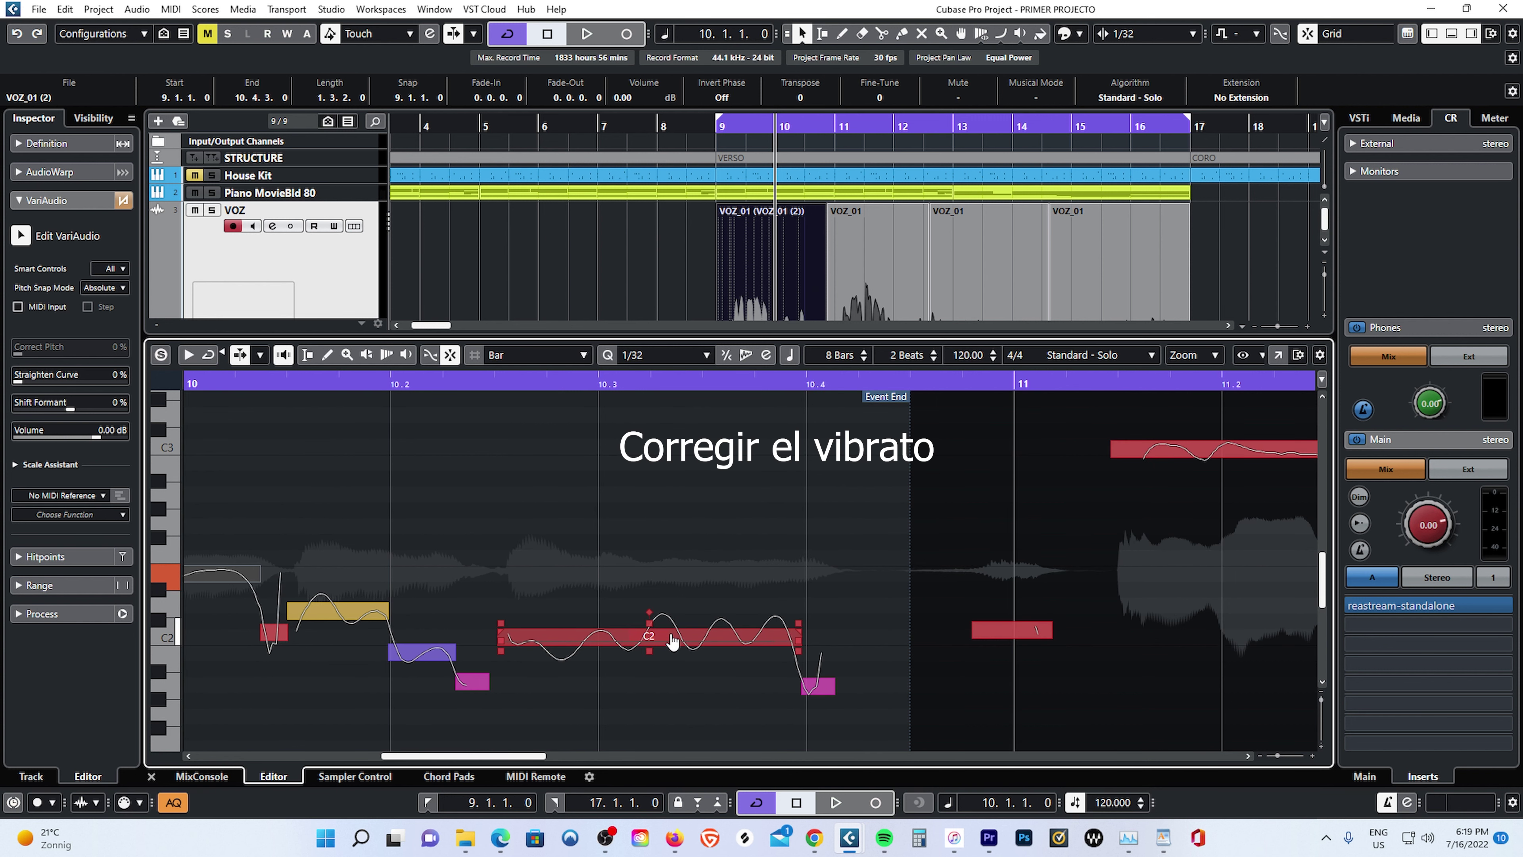
click(672, 636)
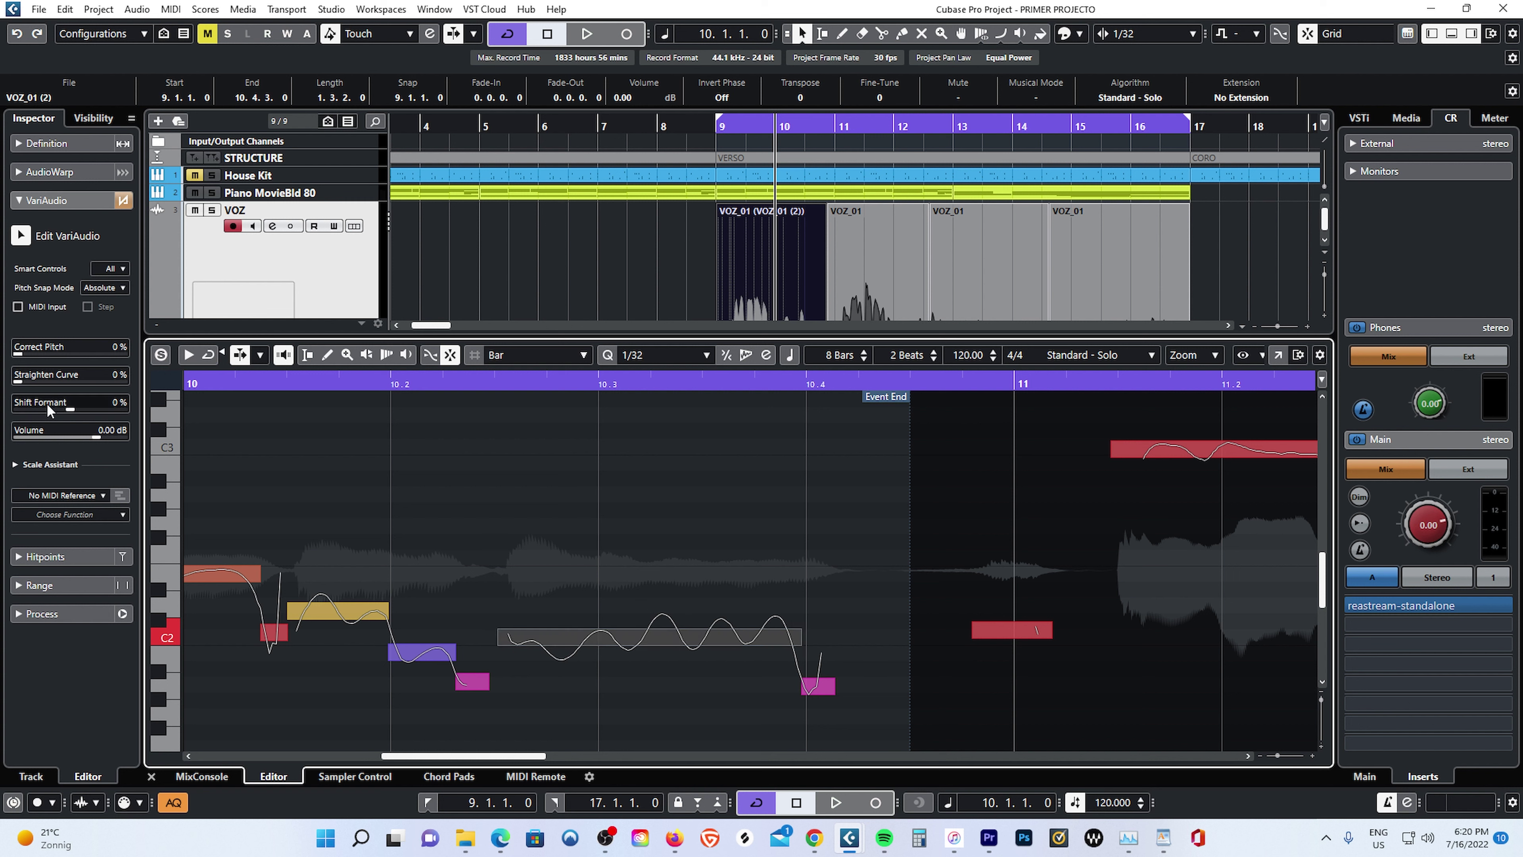
drag(28, 382, 40, 381)
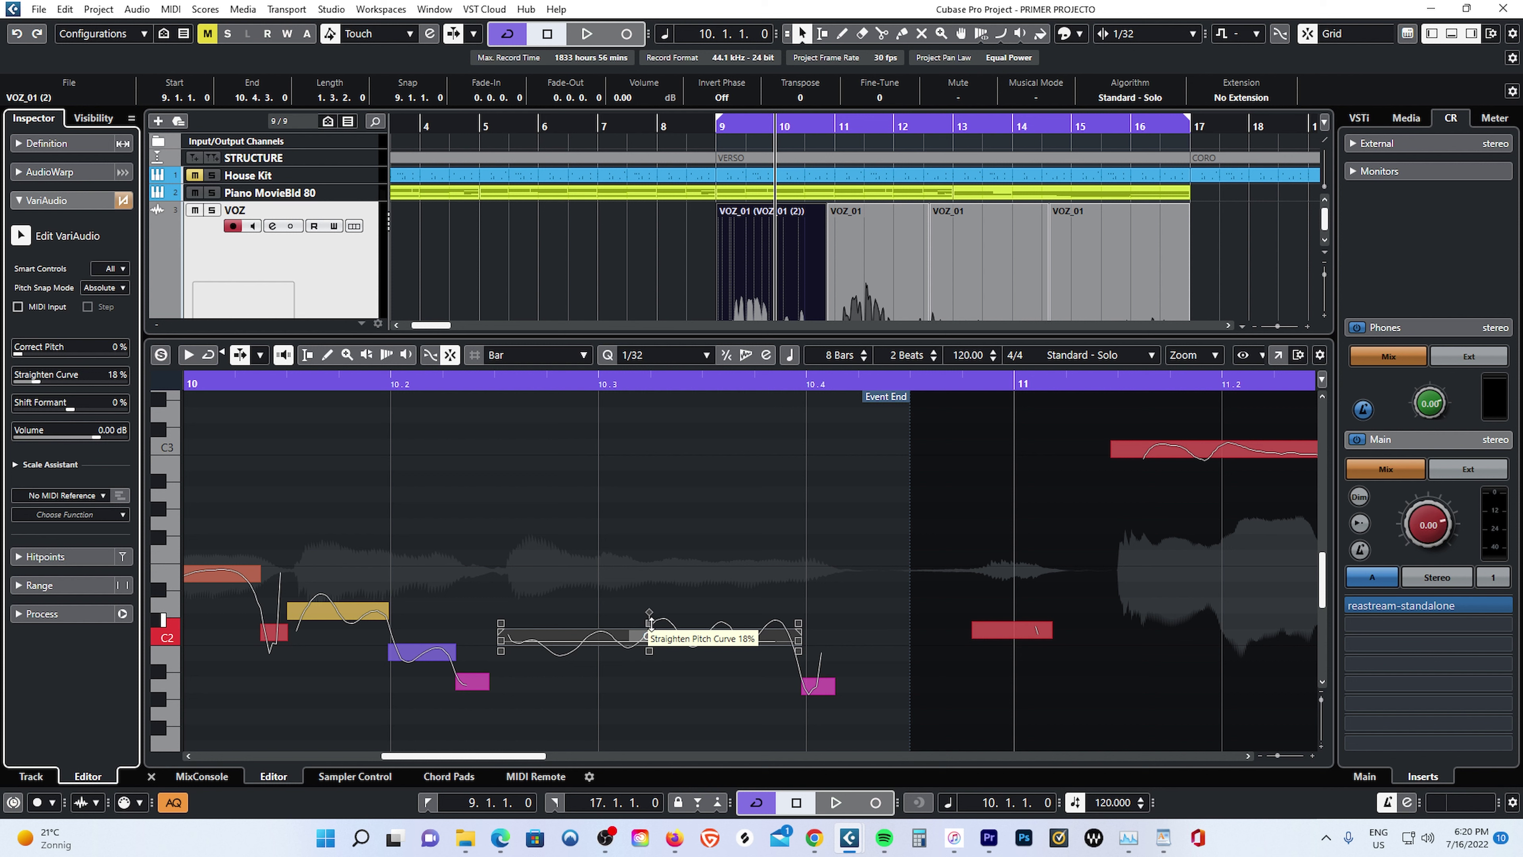
drag(649, 624, 652, 657)
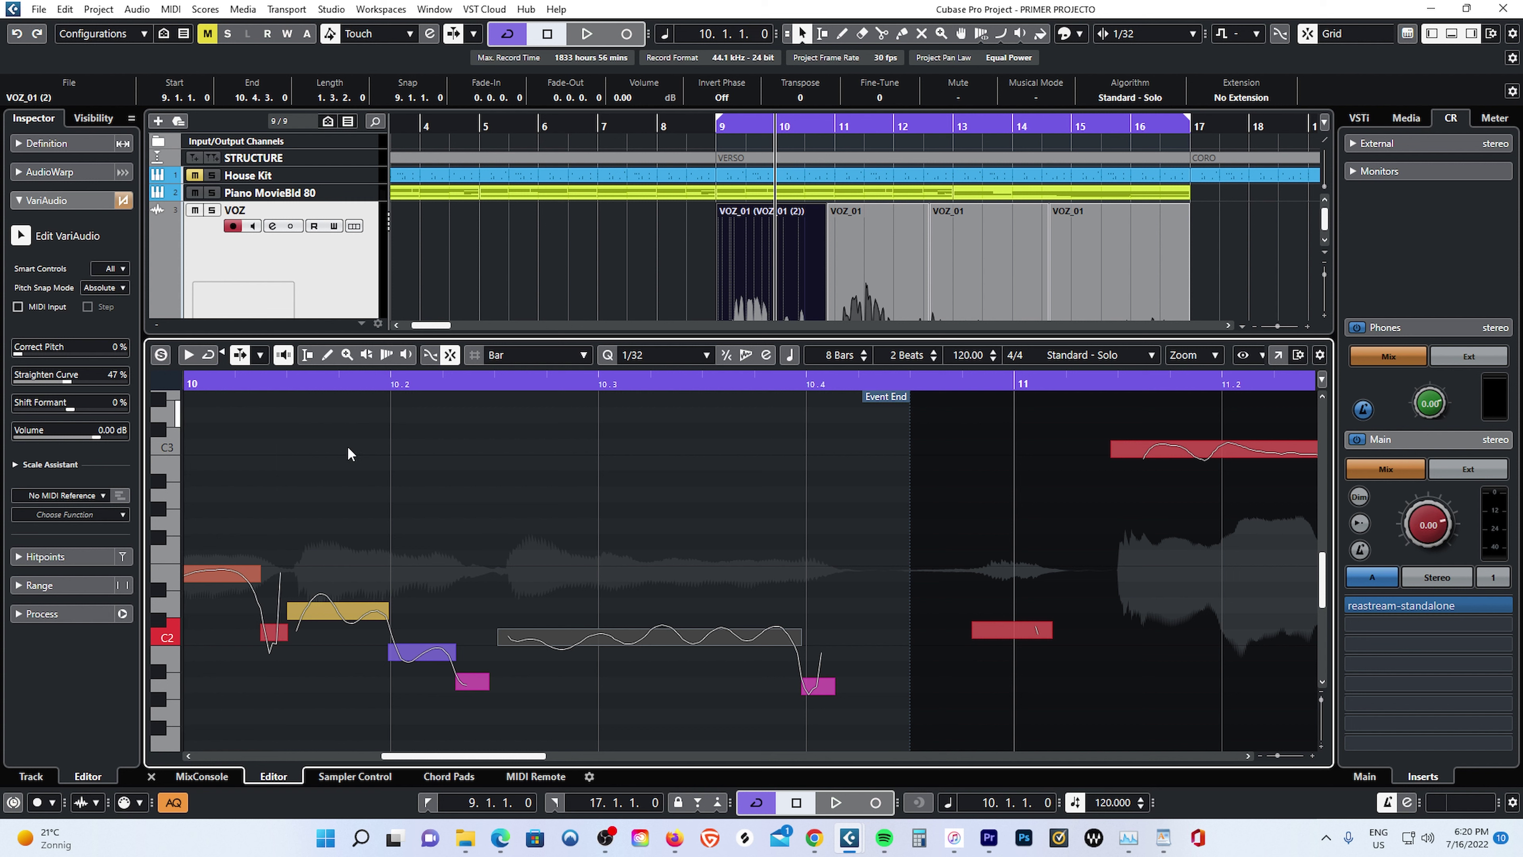
Play the passage from bar 10 repeatedly to check the reduced vibrato on the long C2 segment.
mouse_move(620, 637)
key(space)
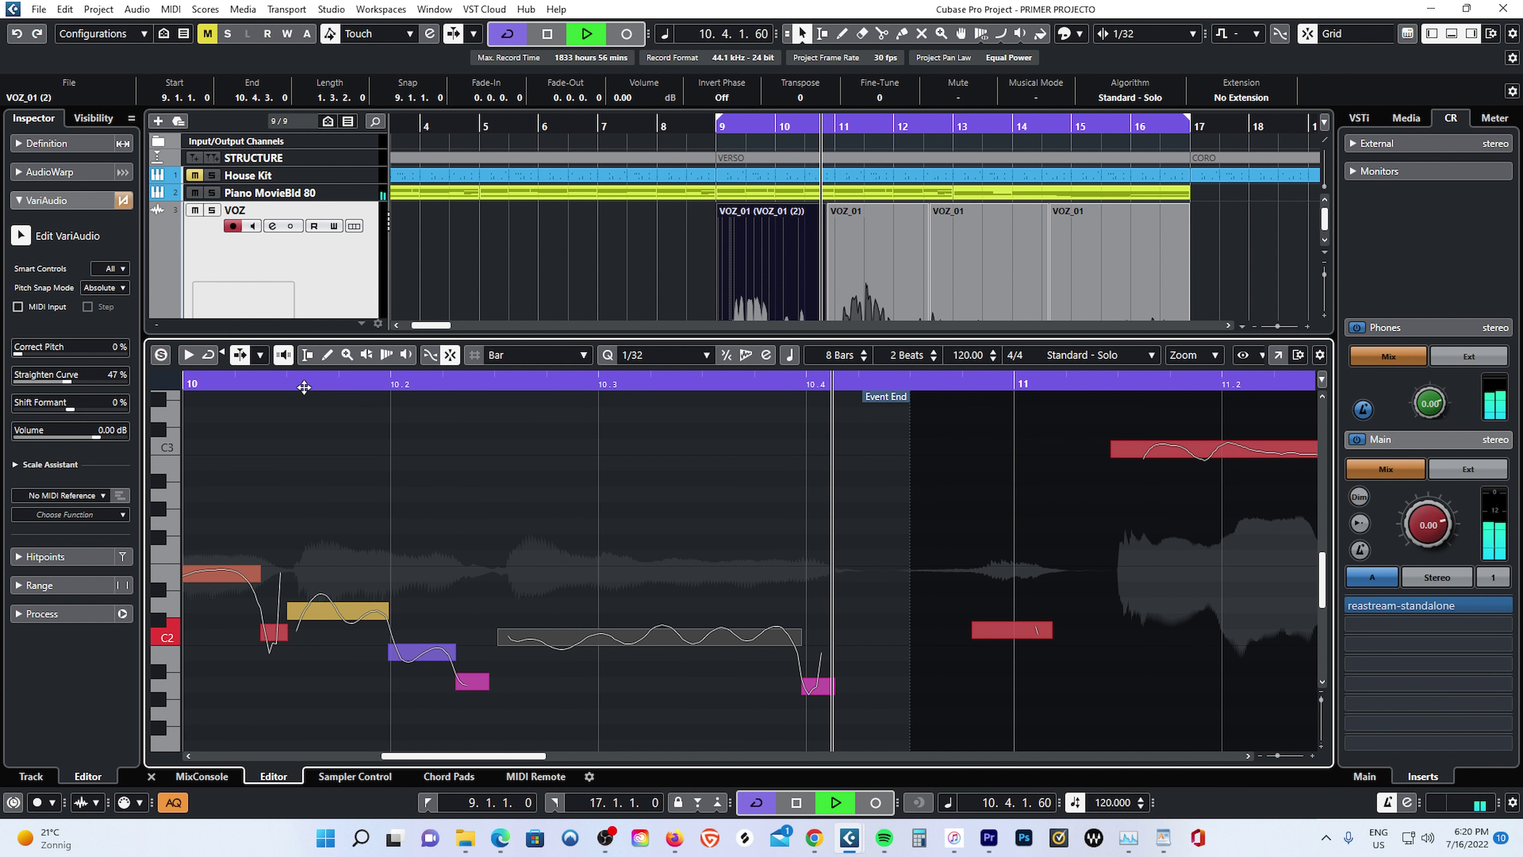
key(space)
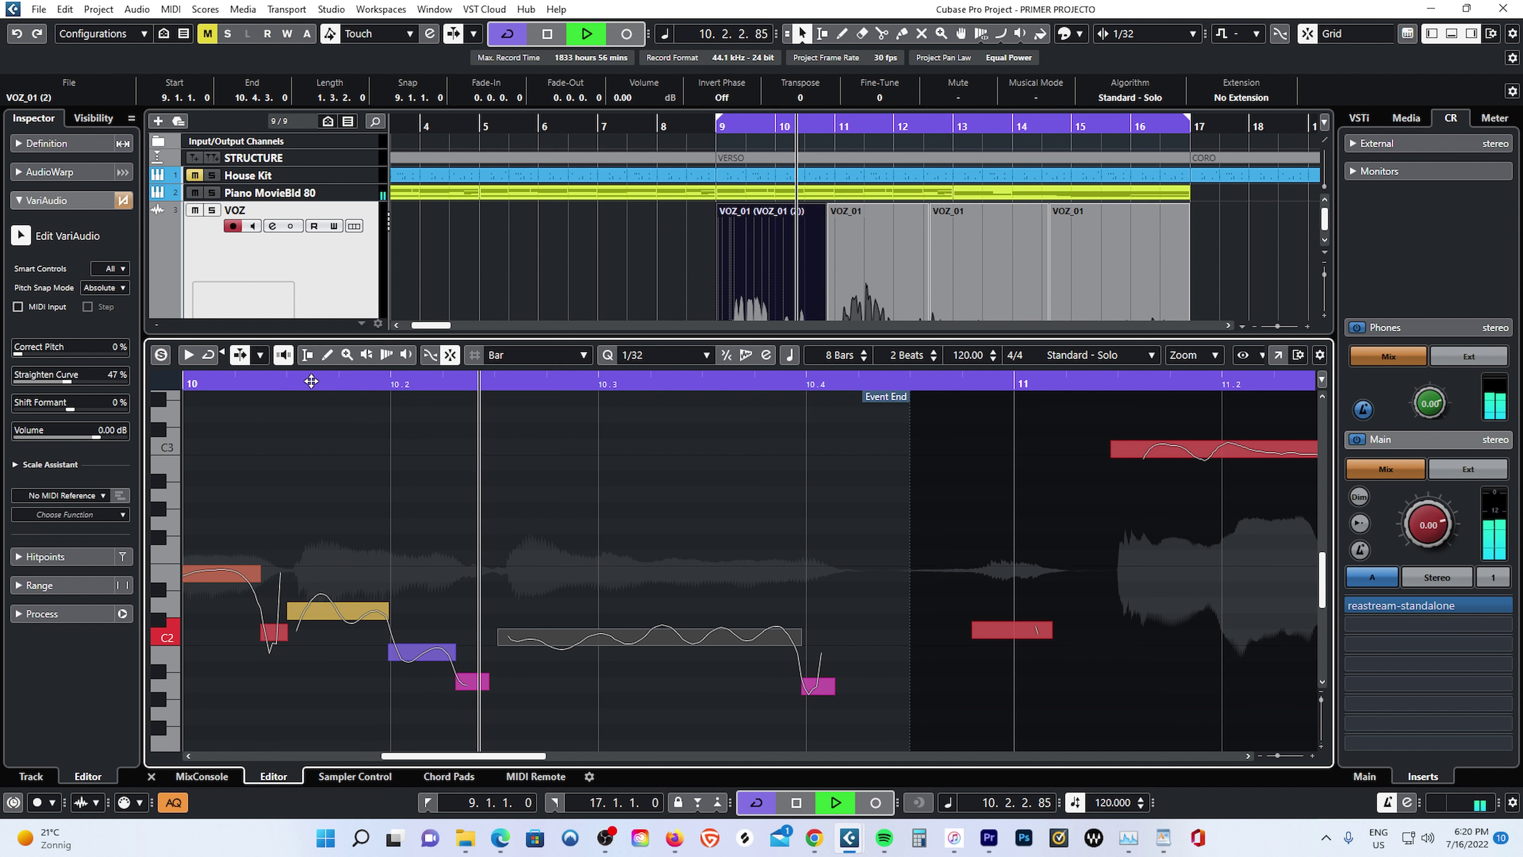
key(space)
click(313, 382)
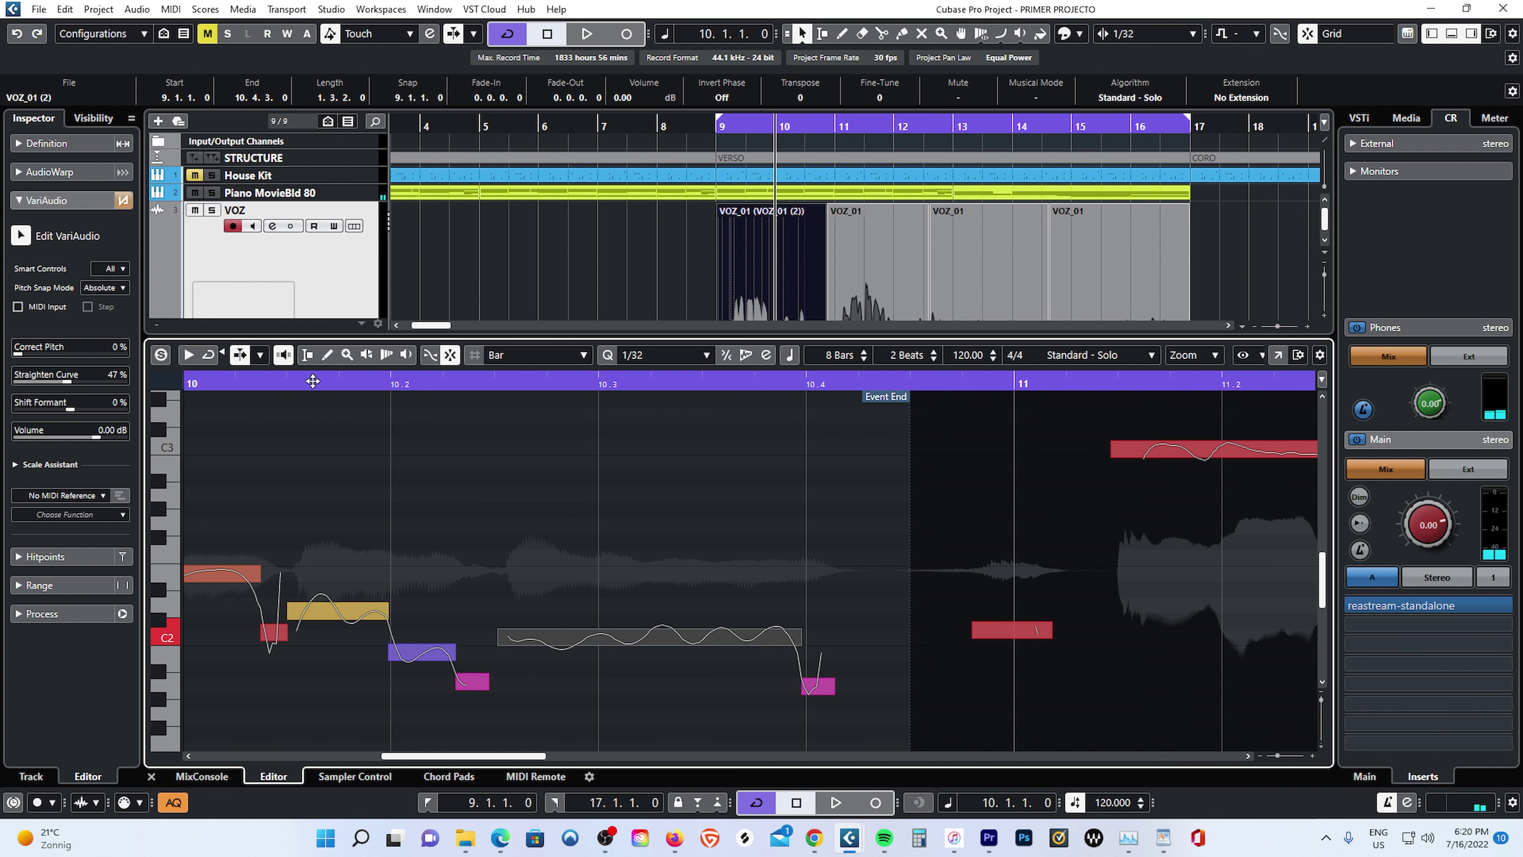
key(space)
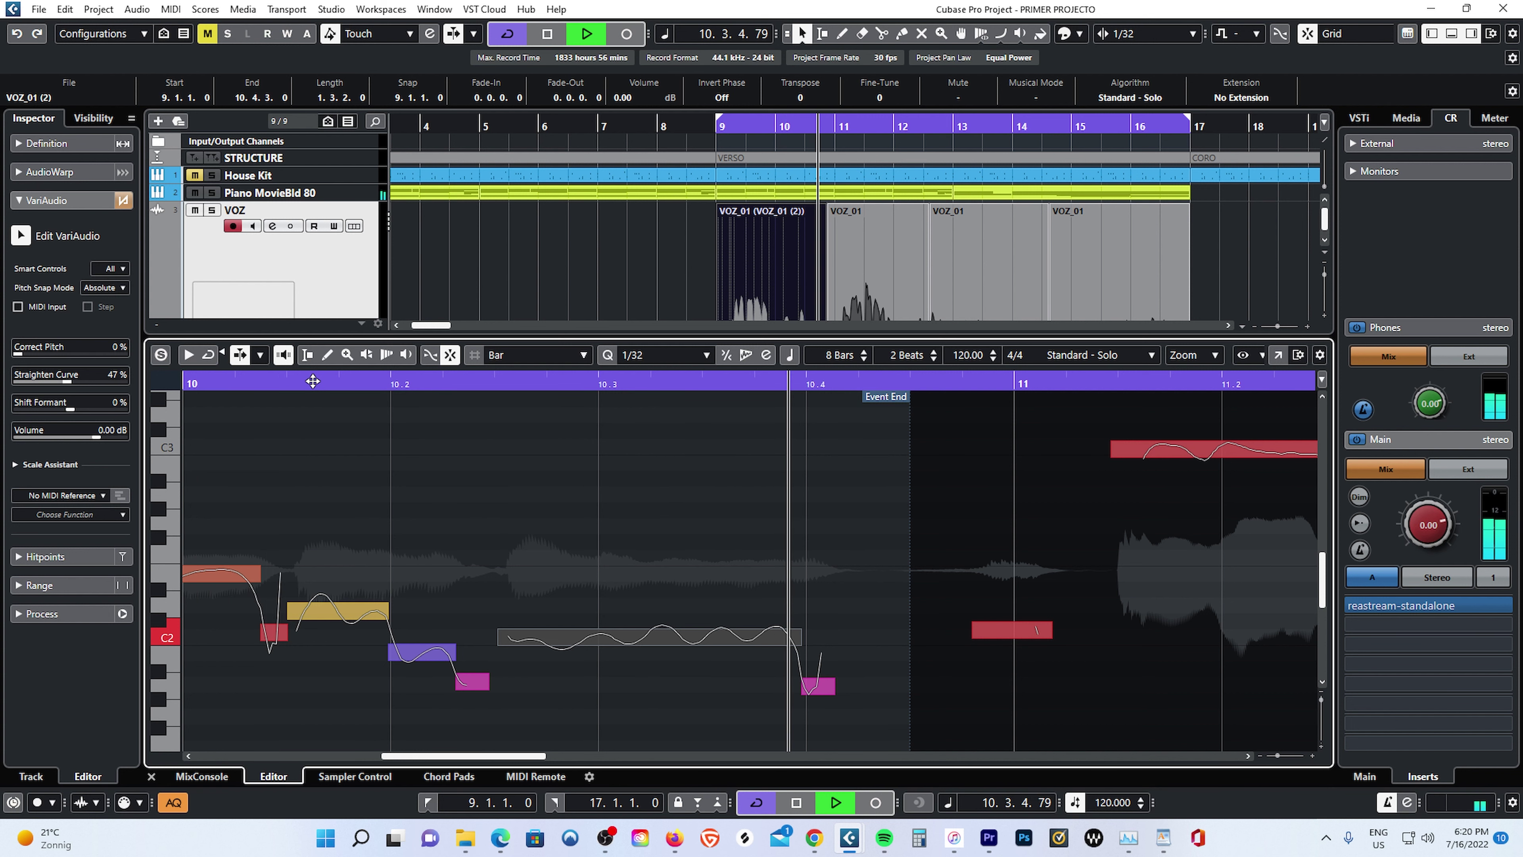
key(space)
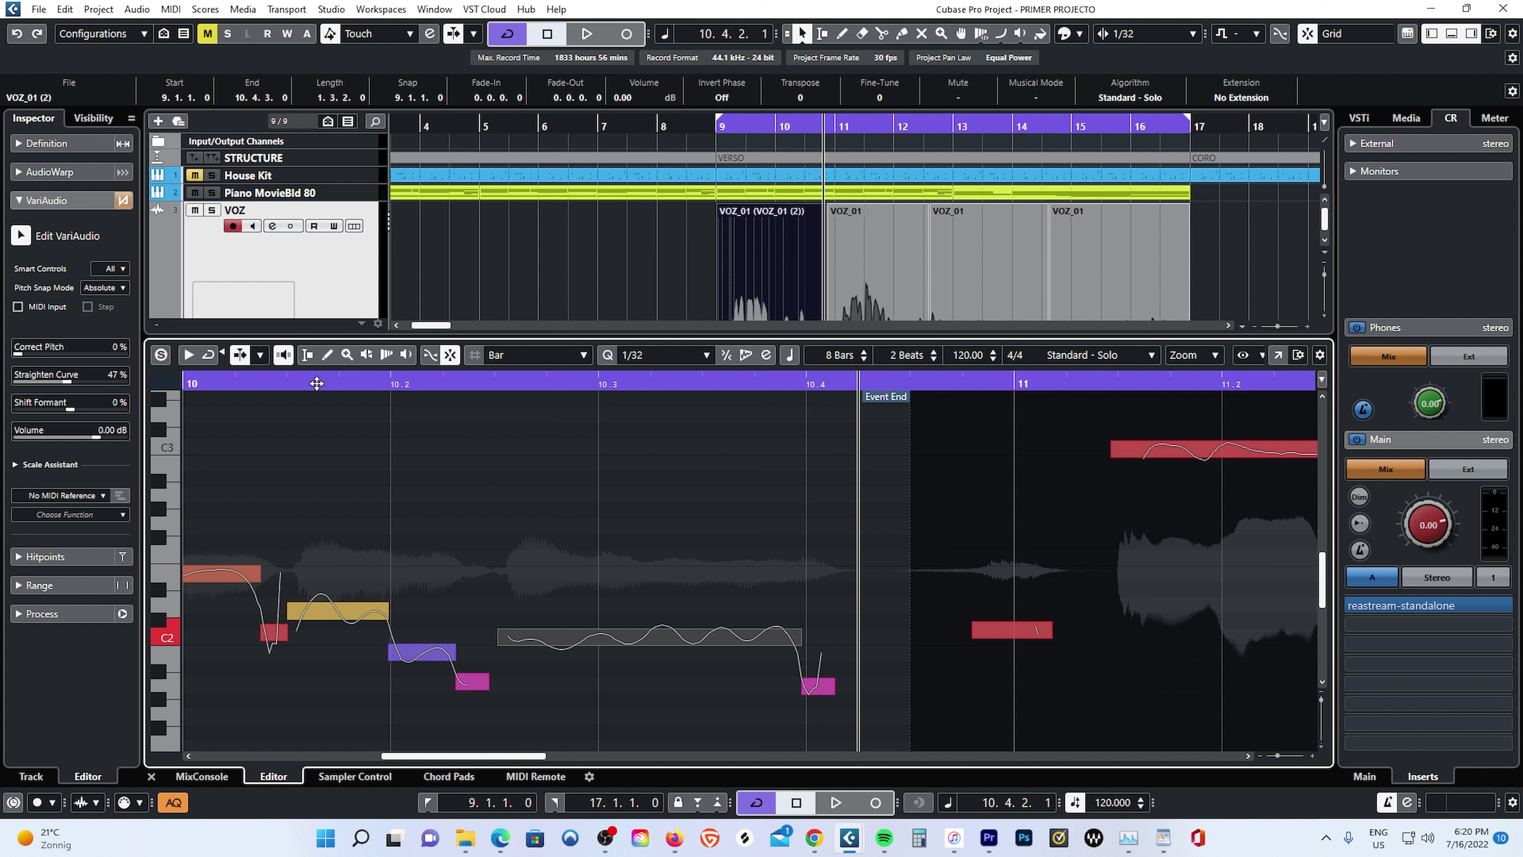
click(317, 383)
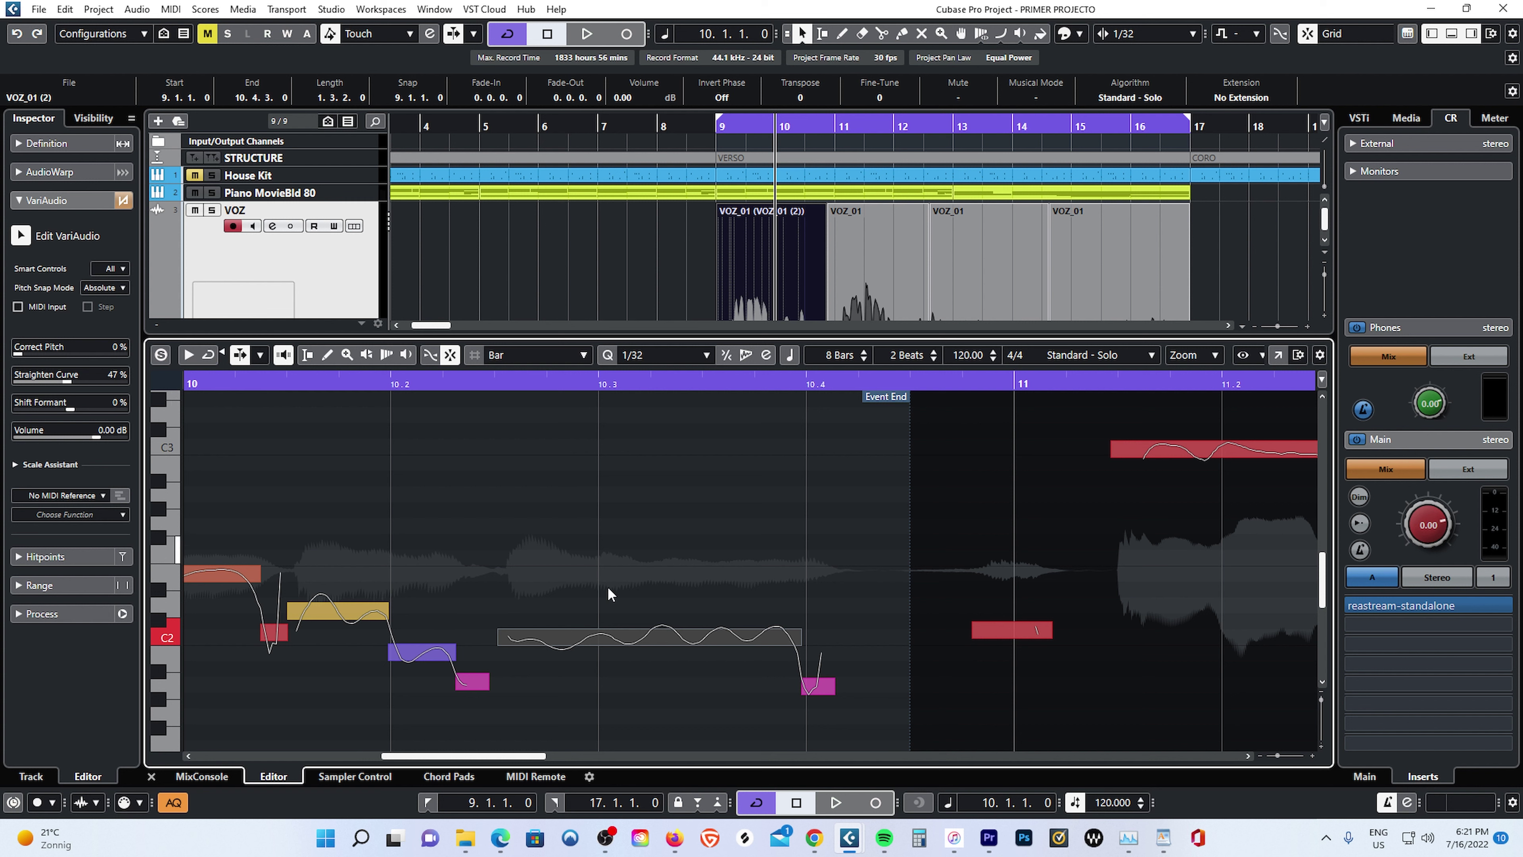
Set the long C2 segment's Straighten Curve to 48% and play the whole phrase from bar 9.
mouse_move(678, 639)
drag(649, 622, 649, 625)
drag(214, 378, 340, 395)
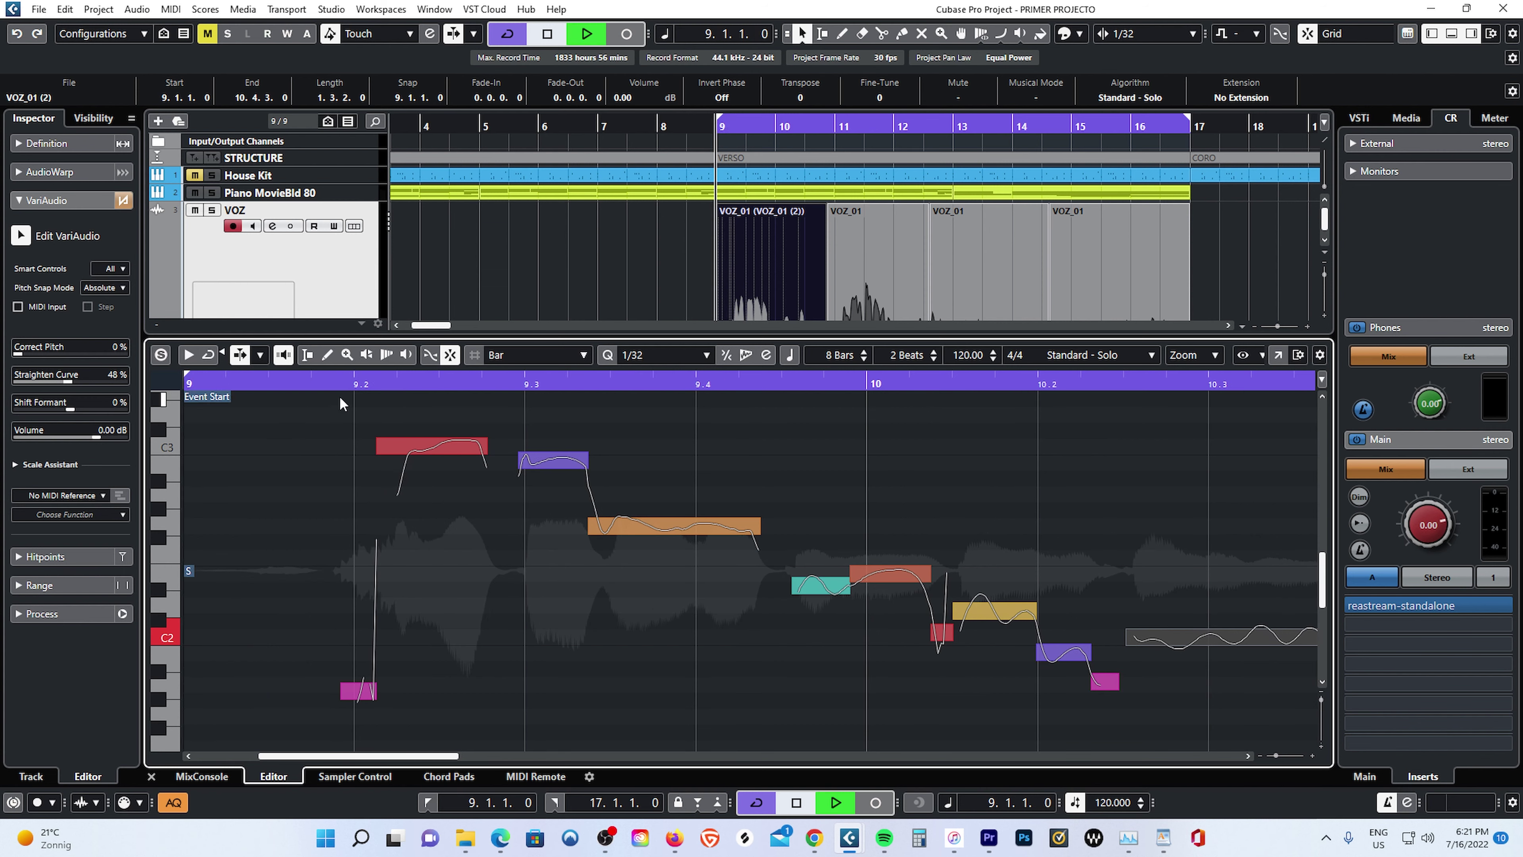
key(space)
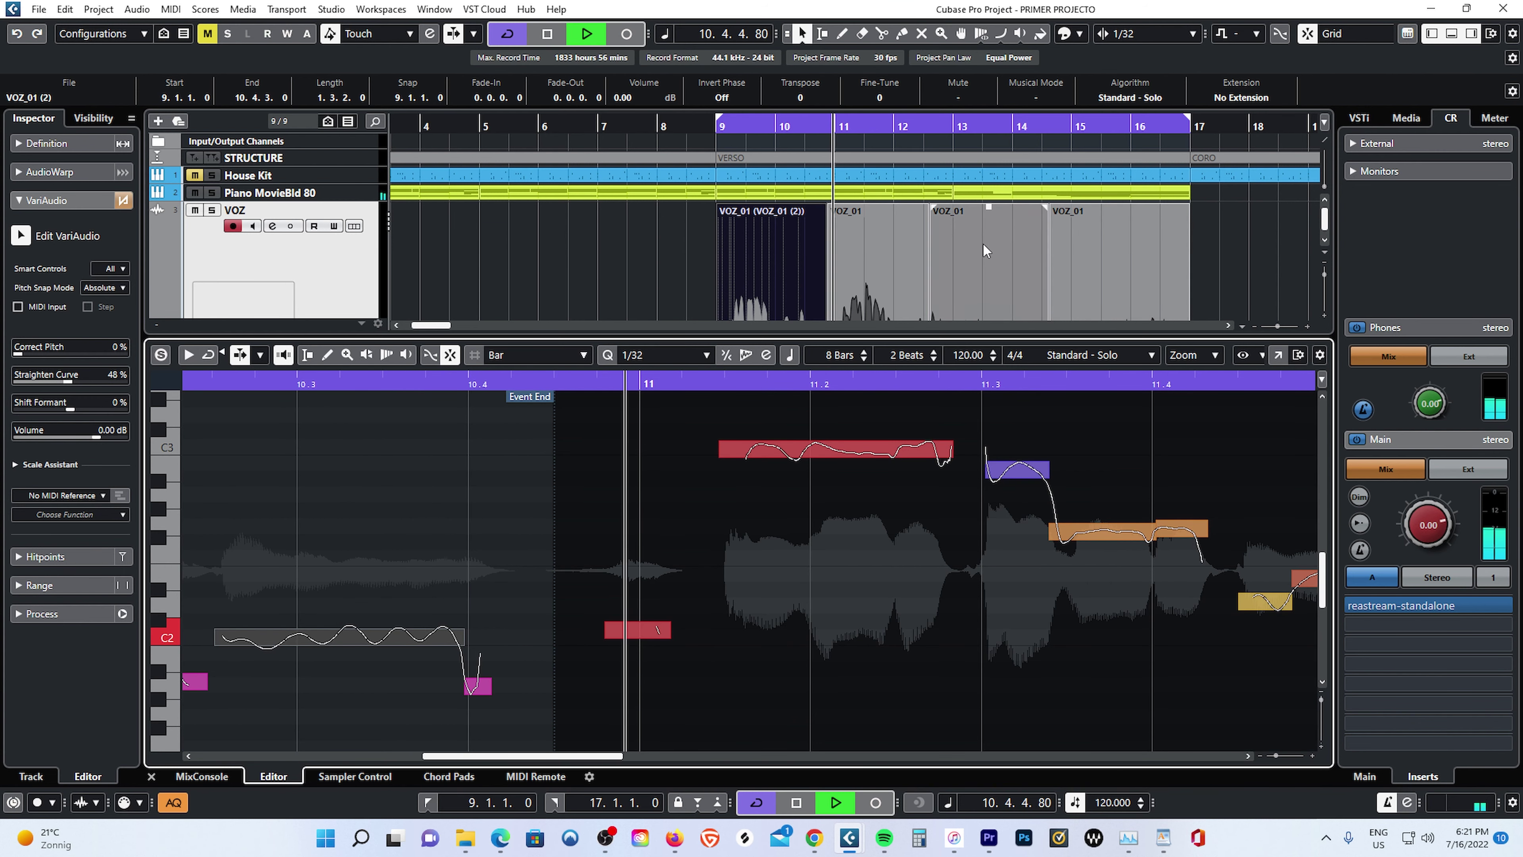
Open the next VOZ_01 event, starting just before bar 11, in the editor and play it from bar 11.
click(871, 253)
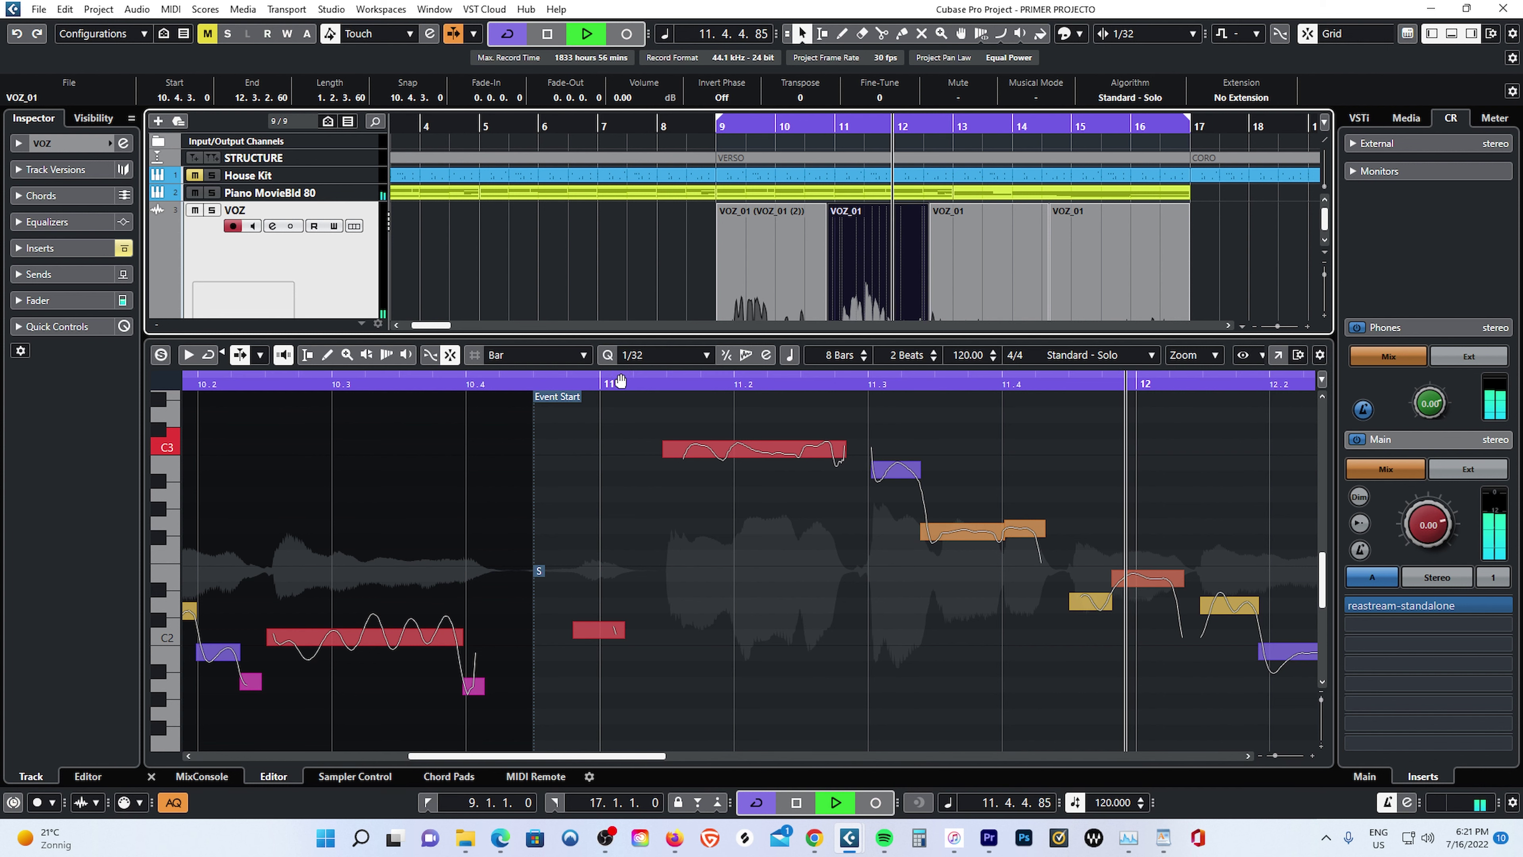
drag(223, 379, 410, 398)
key(space)
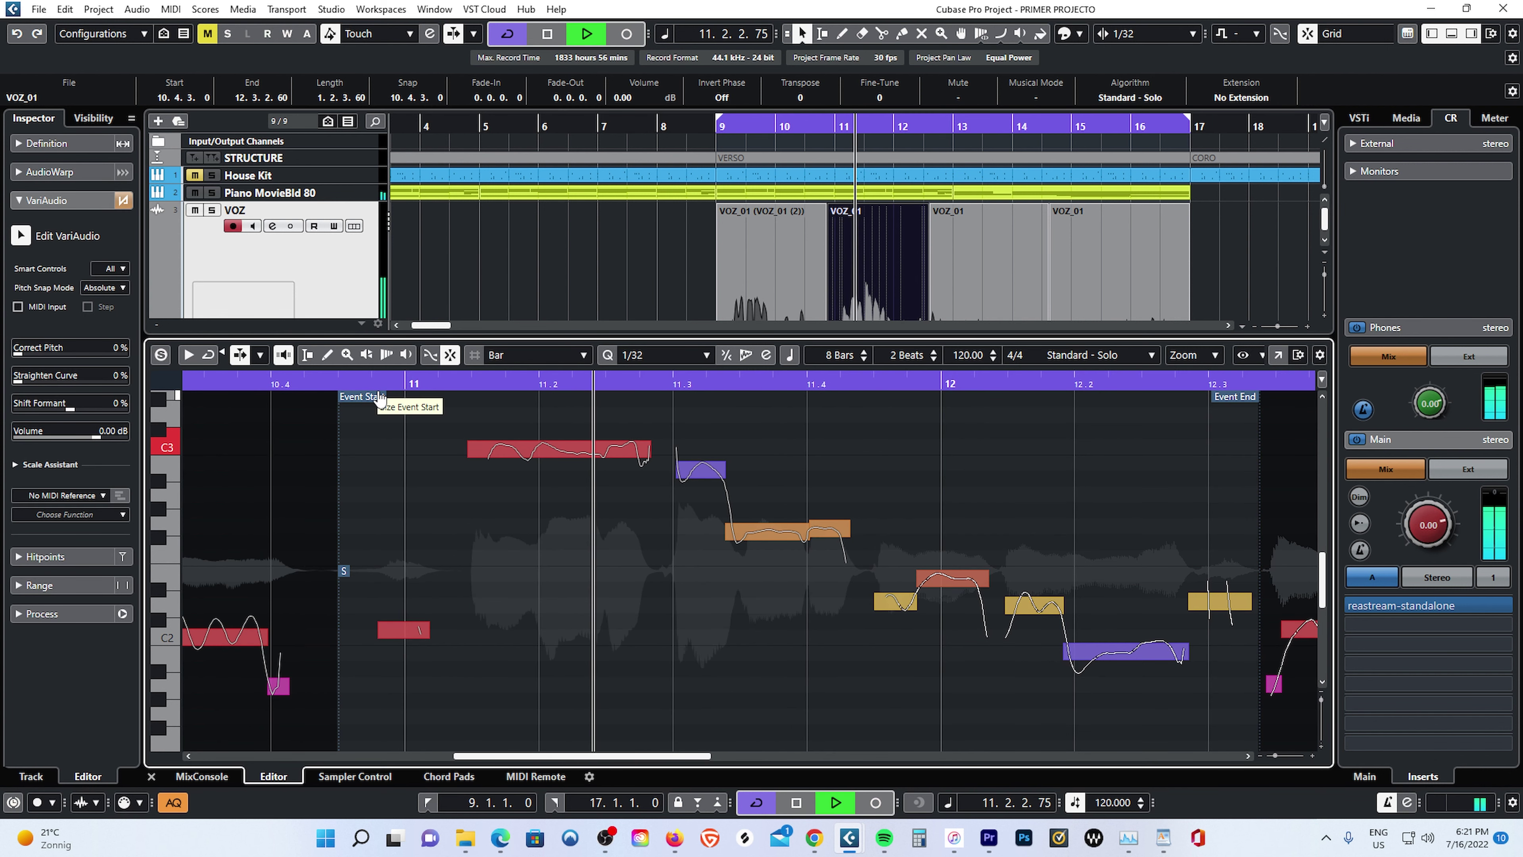
key(space)
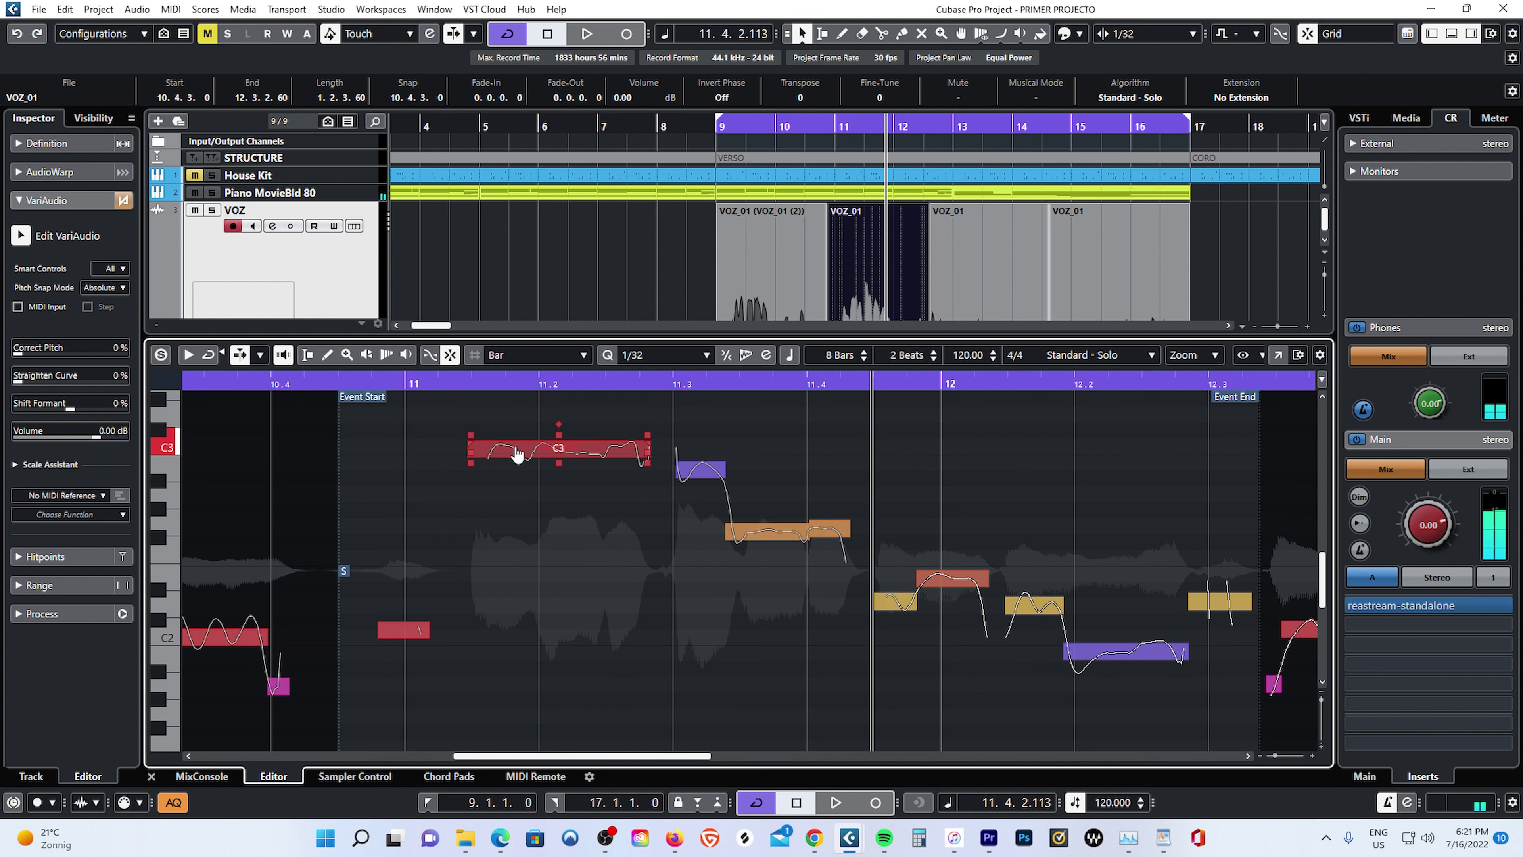
Snap the long segment after bar 11 to C3, creating a new version for the edited event only.
click(517, 455)
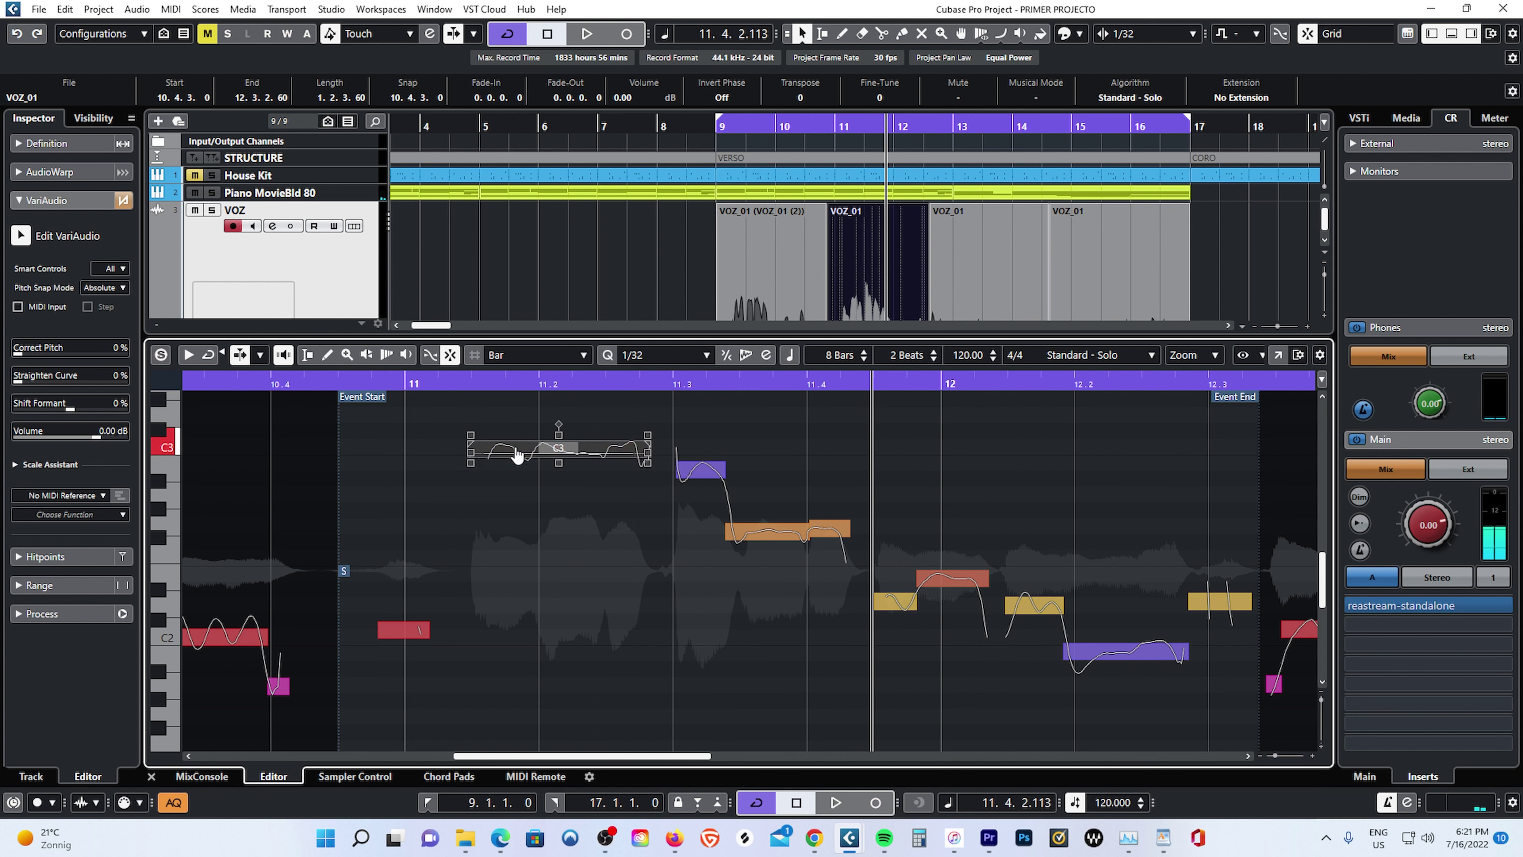
drag(517, 454, 517, 452)
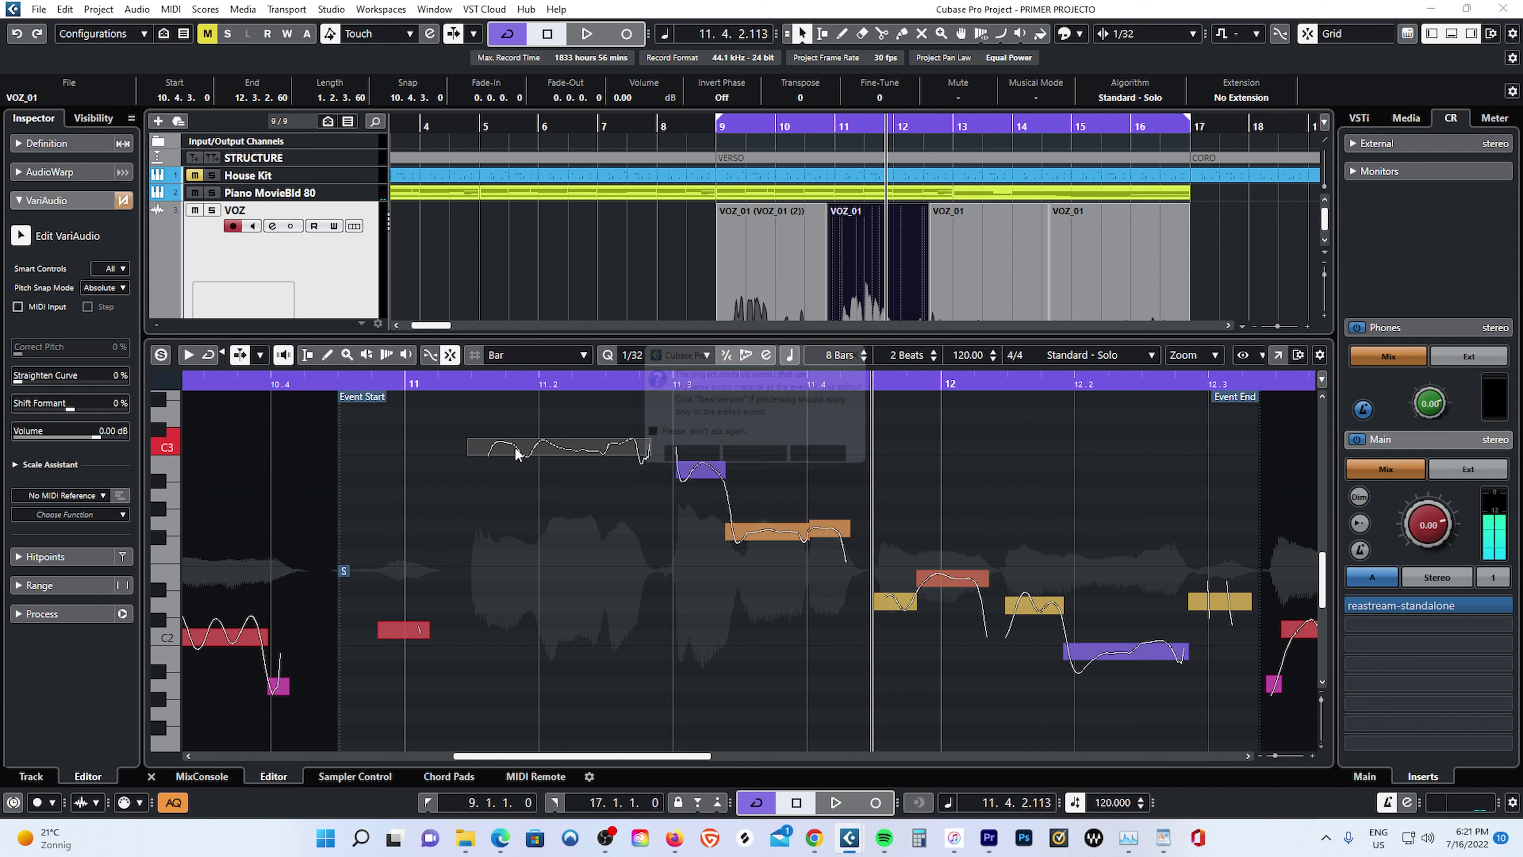
click(760, 463)
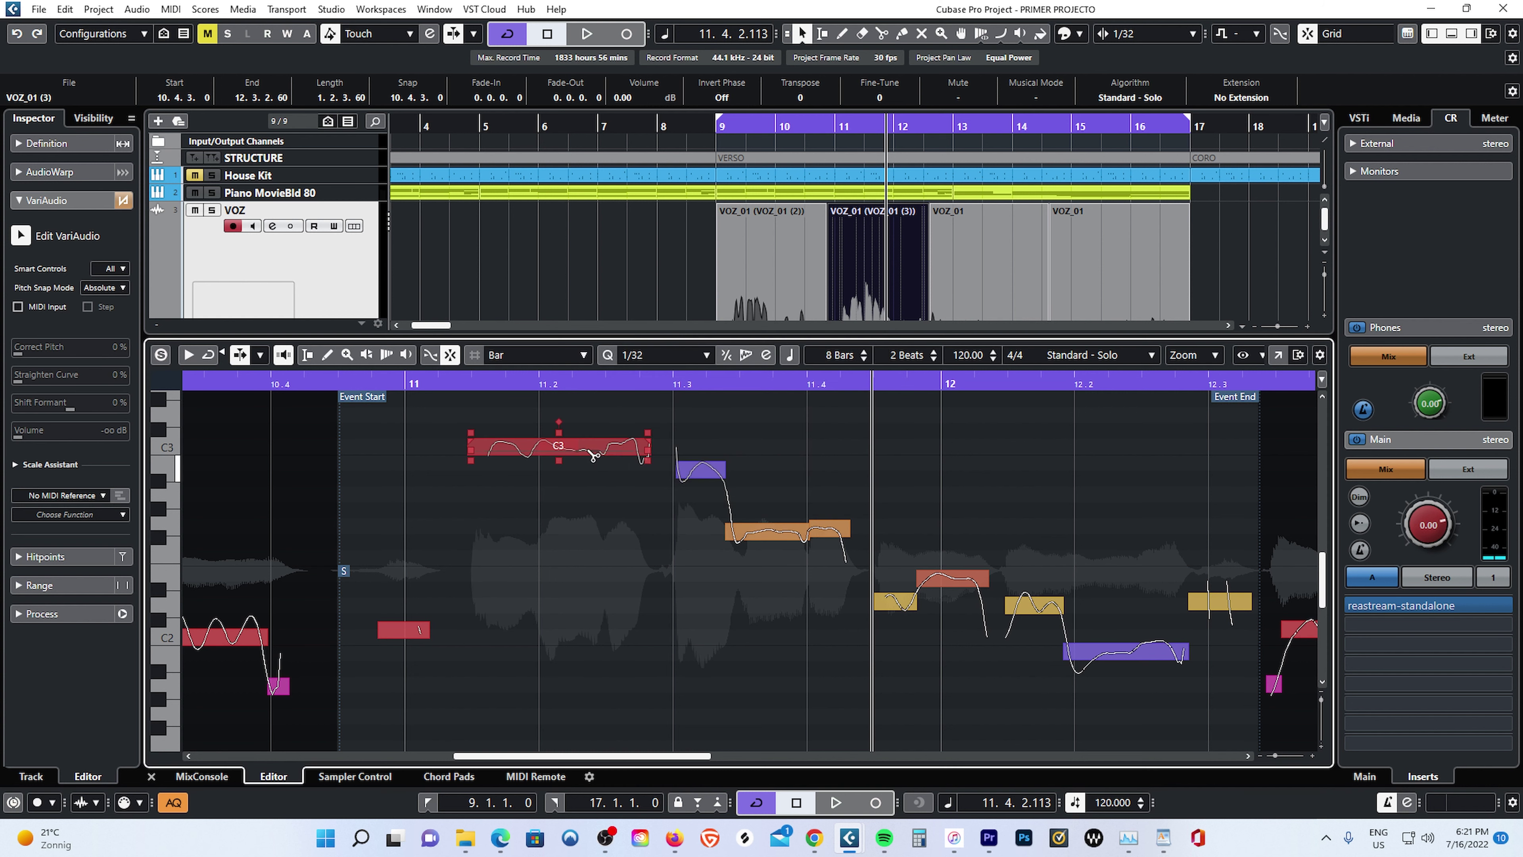
Try the long segment after bar 11 at G2 and return it to C3.
click(529, 451)
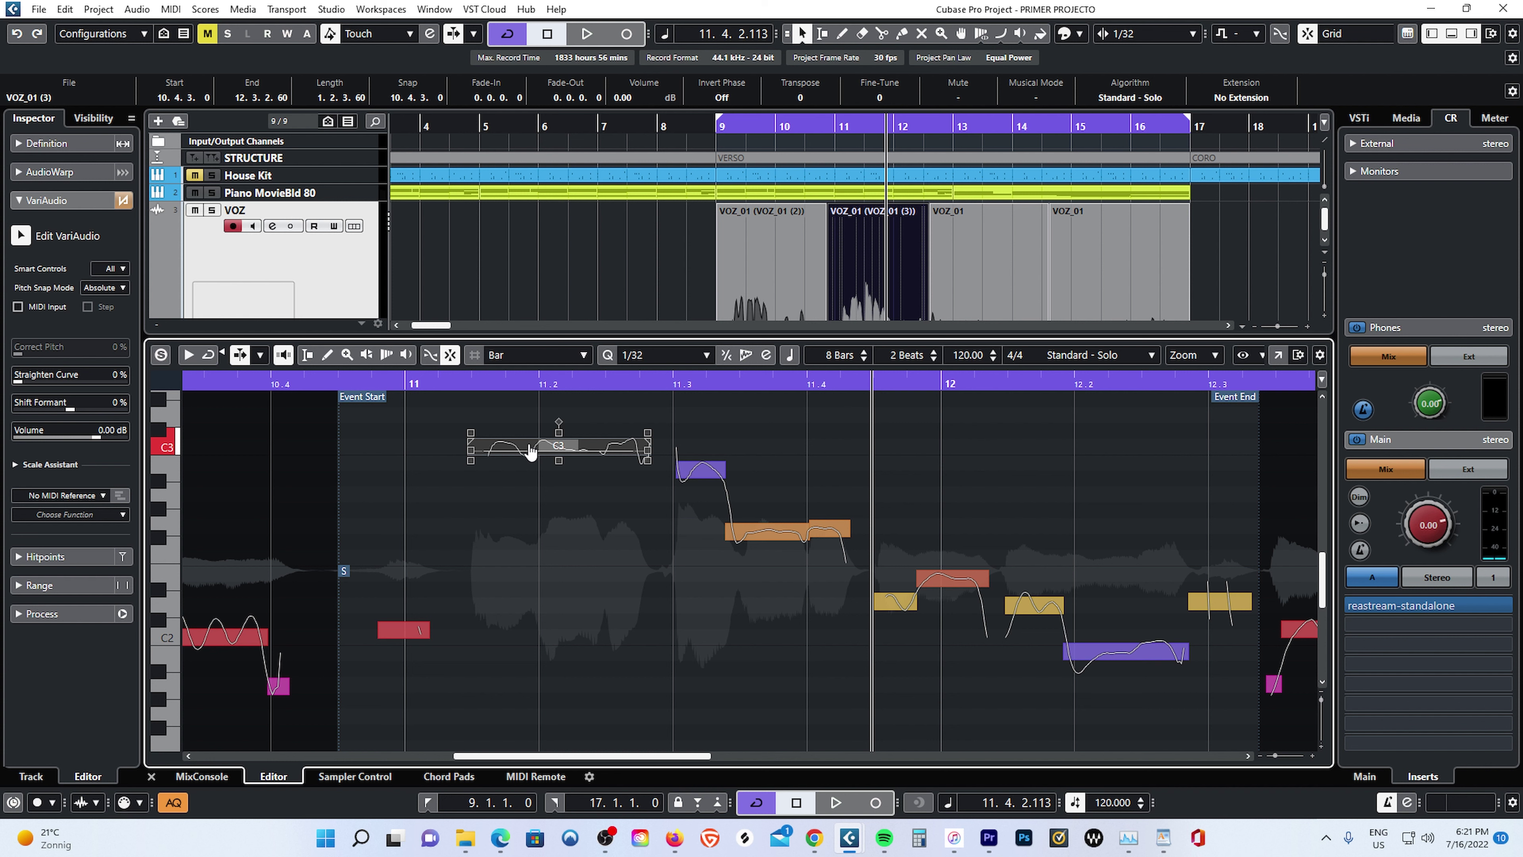
click(560, 453)
drag(560, 453, 578, 531)
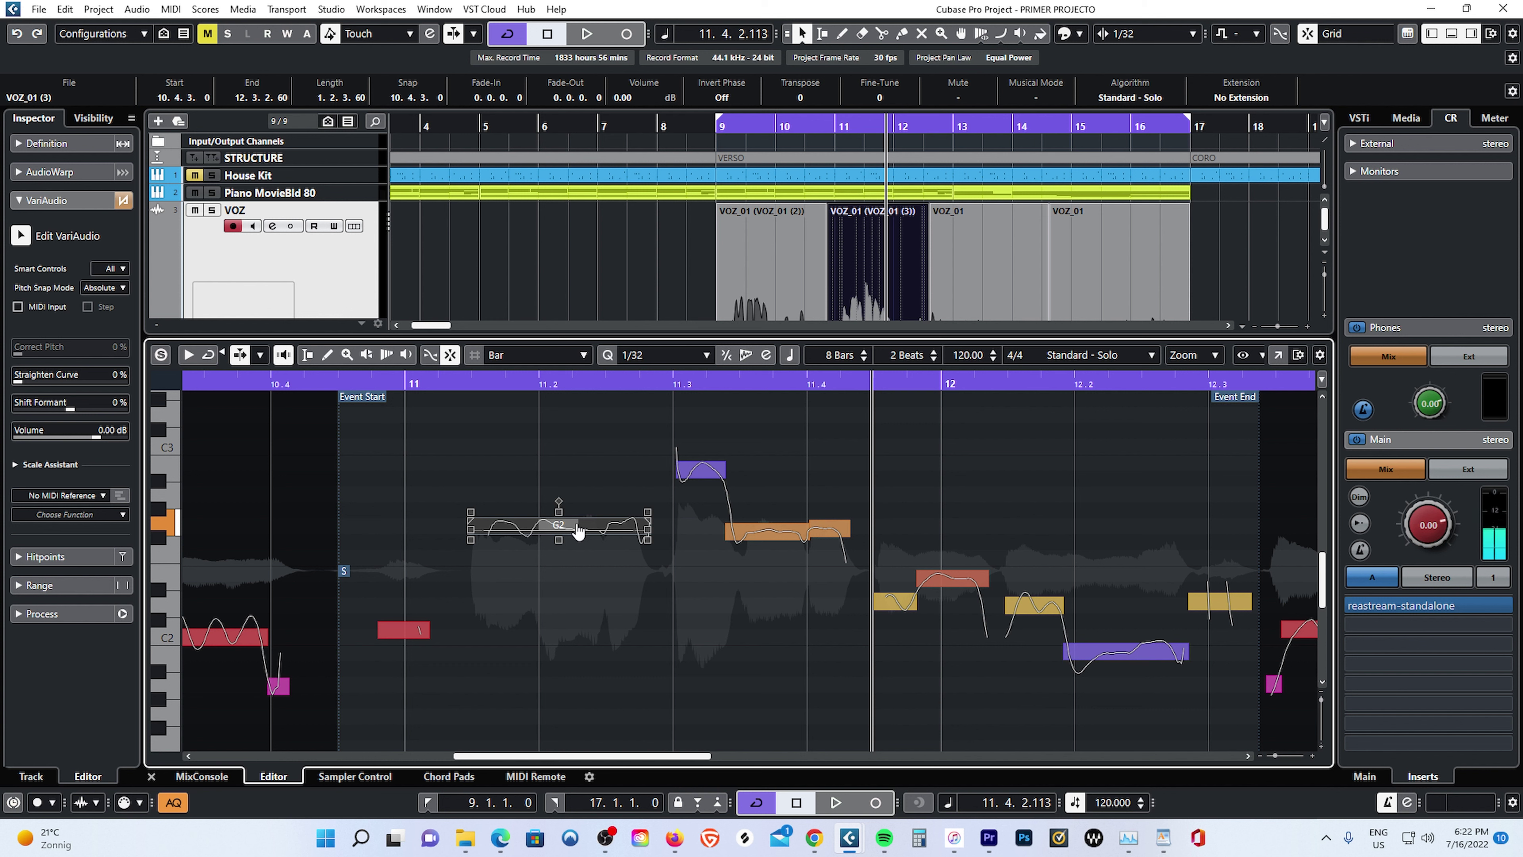
drag(578, 531, 578, 447)
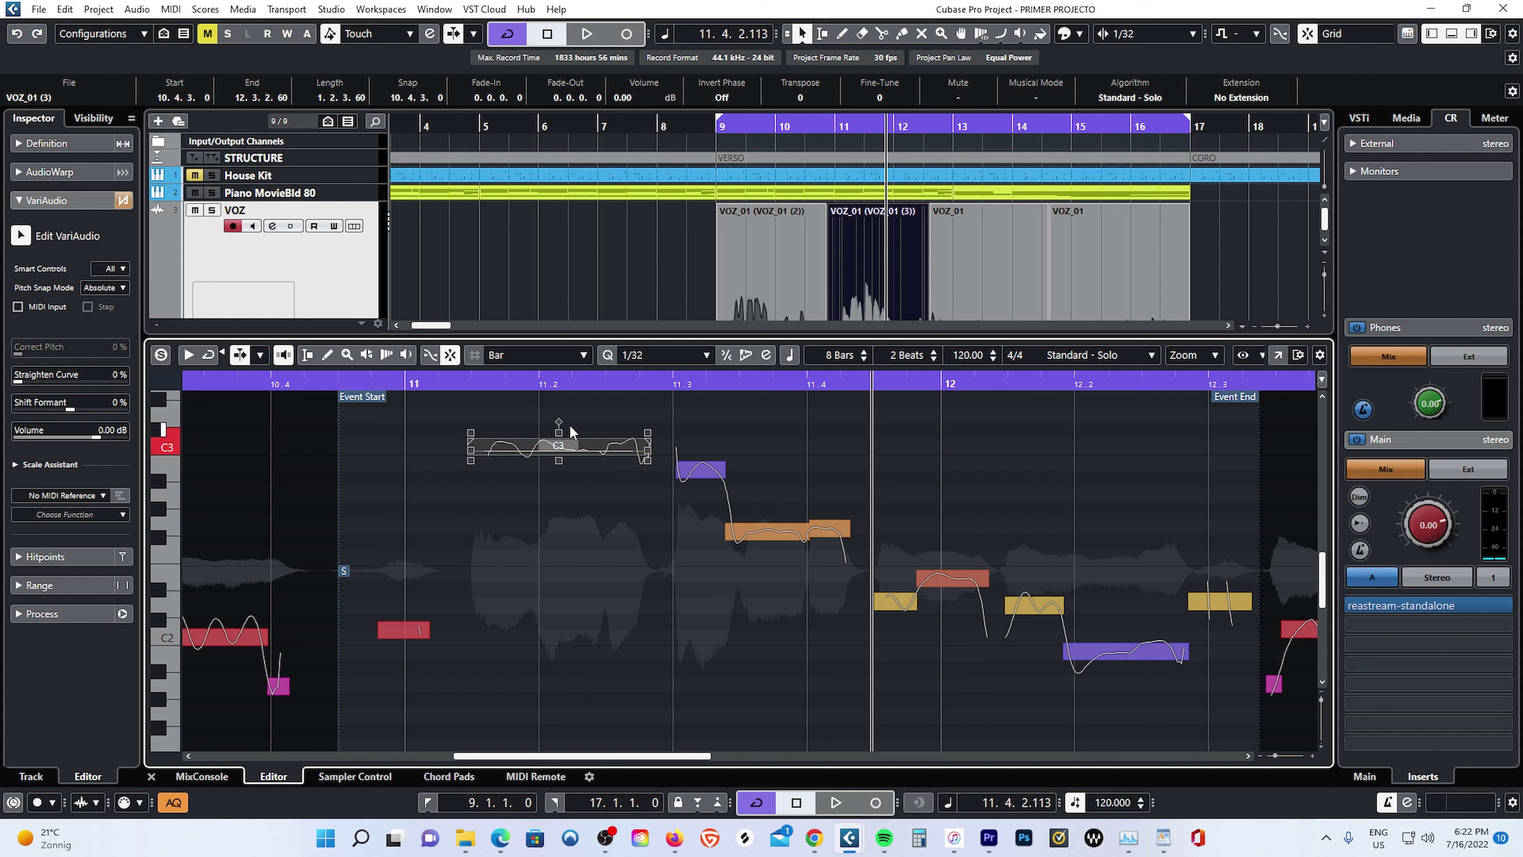
Set the C3 segment's Straighten Curve to 31% and play the phrase from bar 11.
click(561, 453)
click(561, 453)
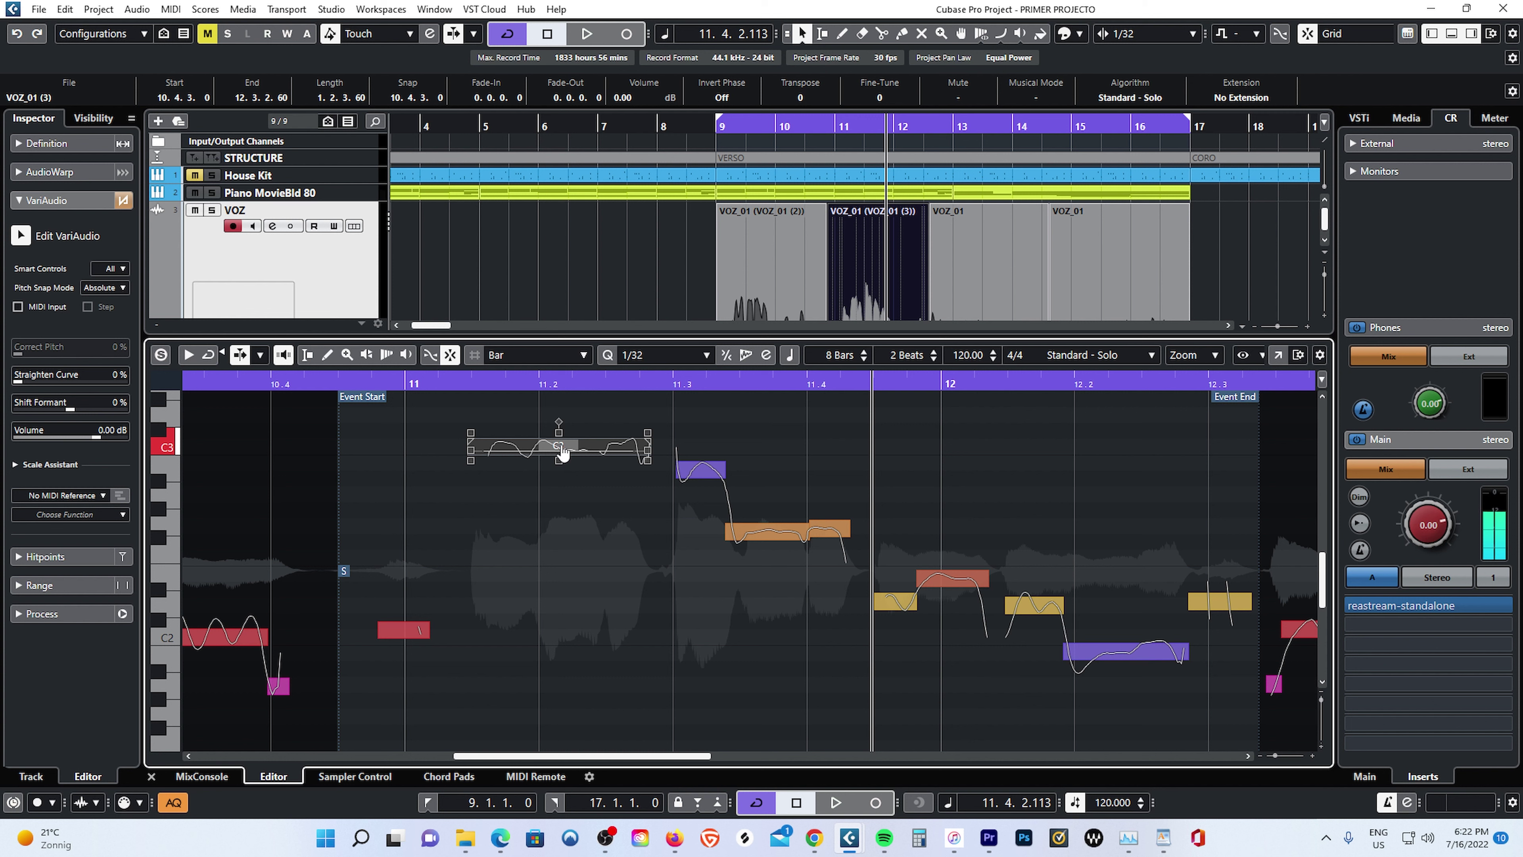
drag(558, 432, 560, 474)
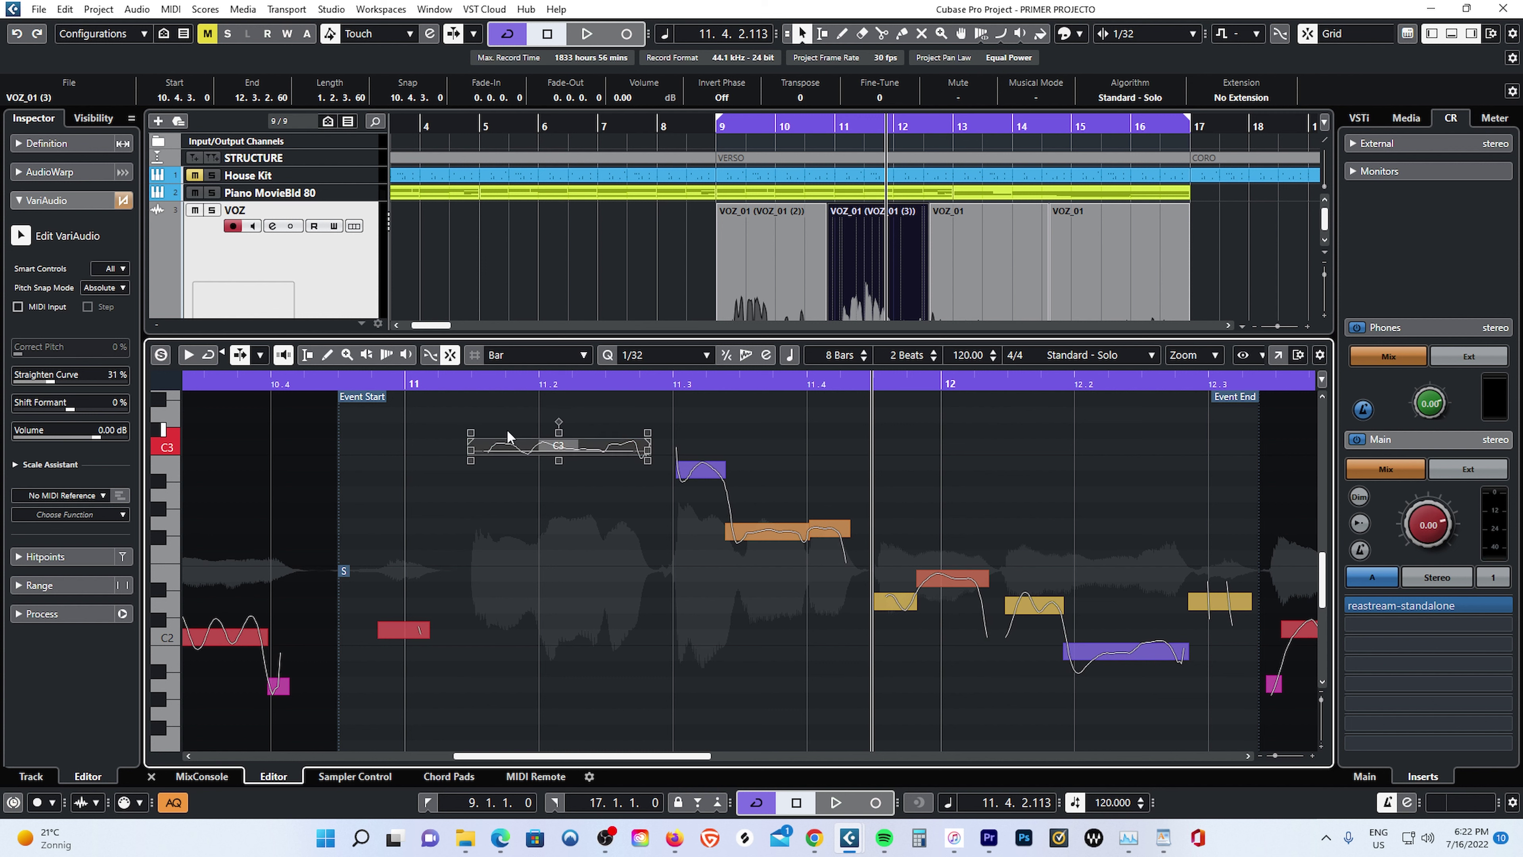
key(space)
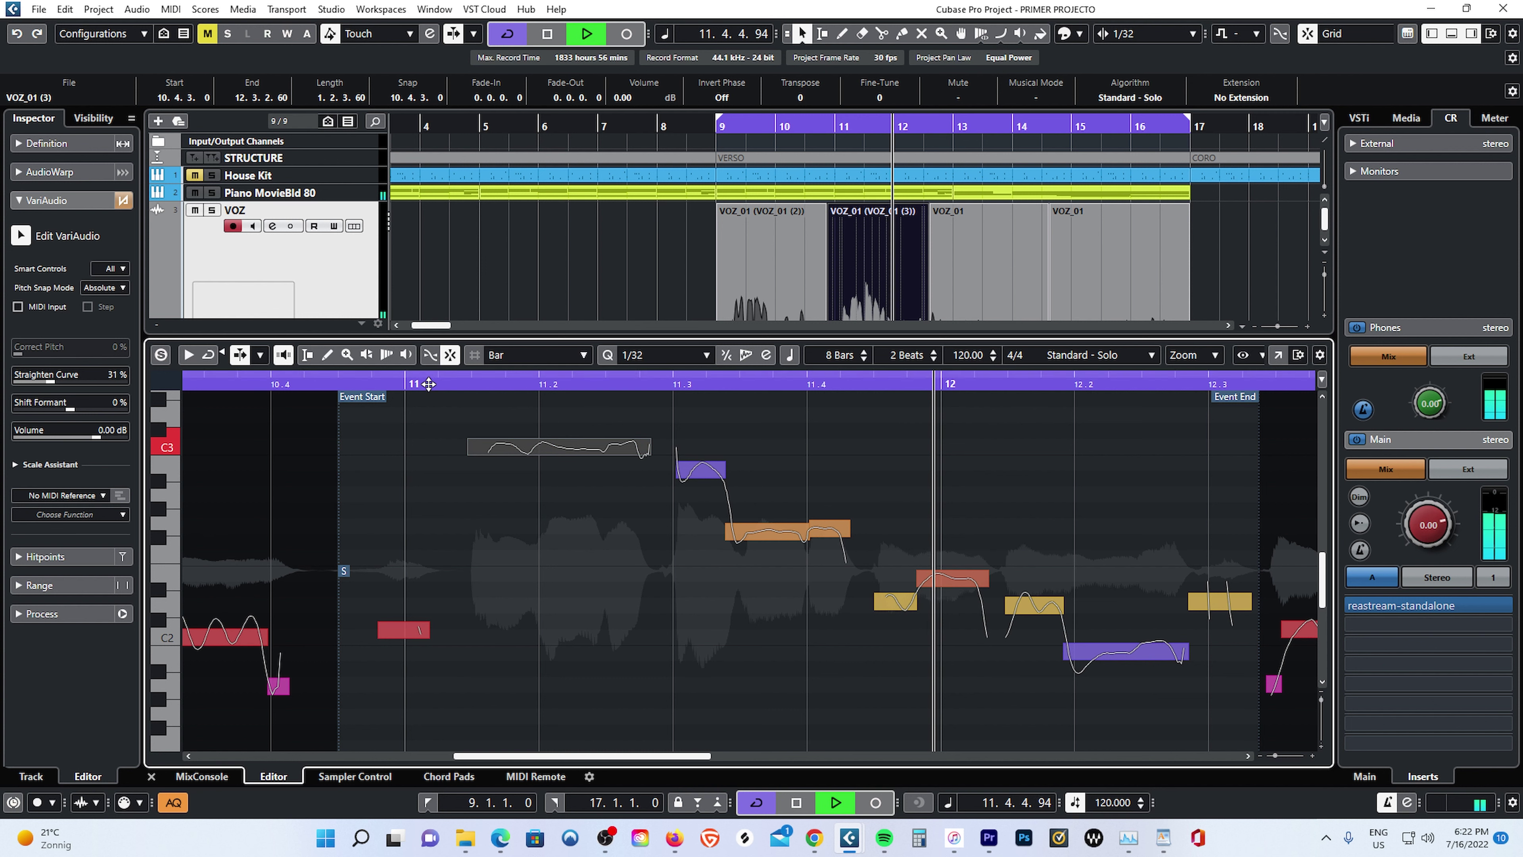
Replay from bar 11, split the long C3 segment at 11.2 and about 11.2.3, and move its last part to D3.
click(427, 381)
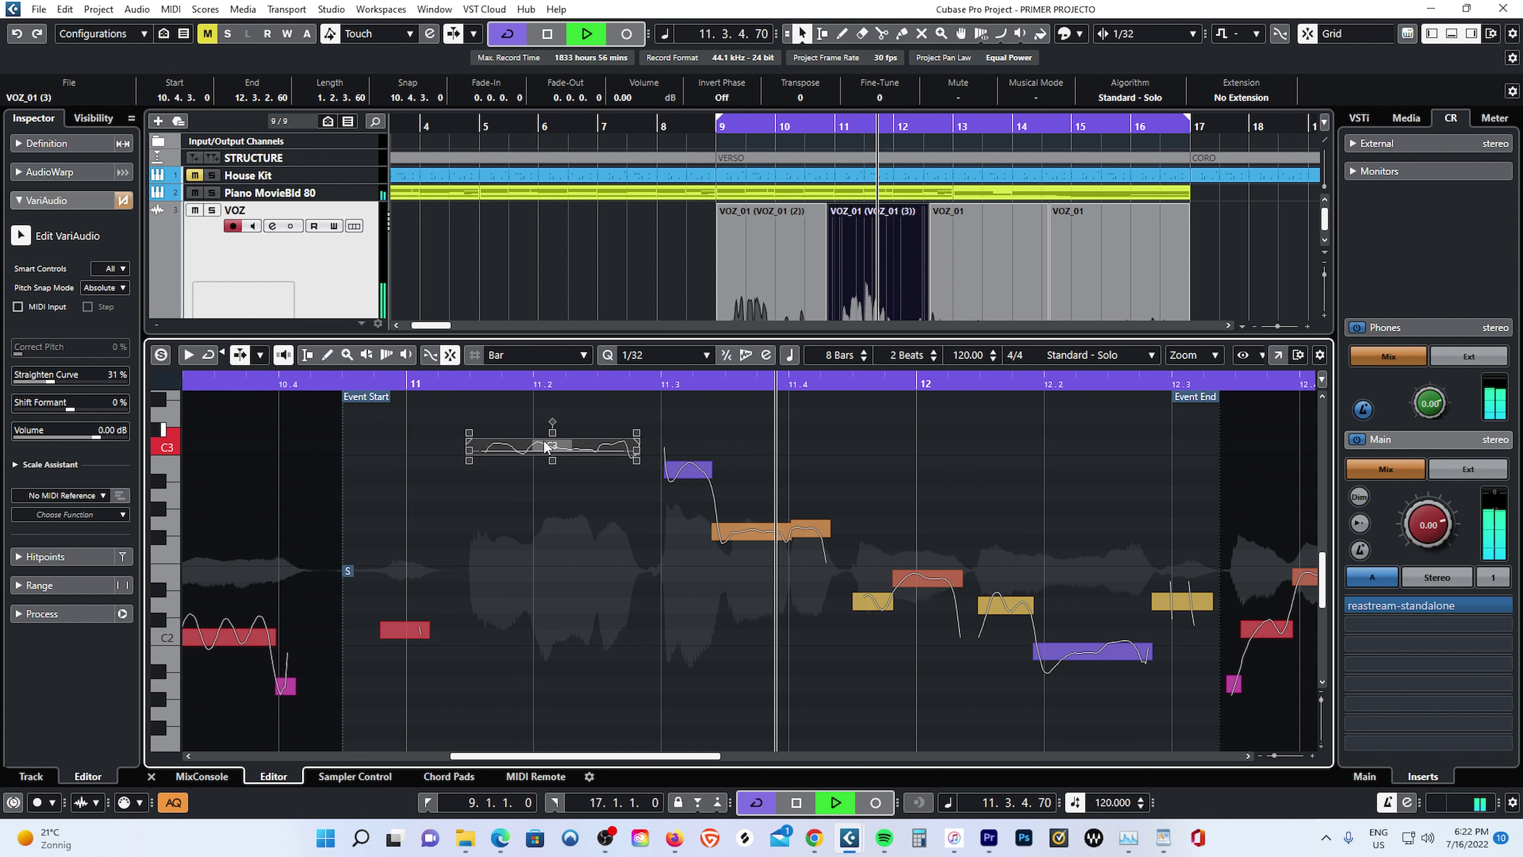
key(space)
mouse_move(493, 447)
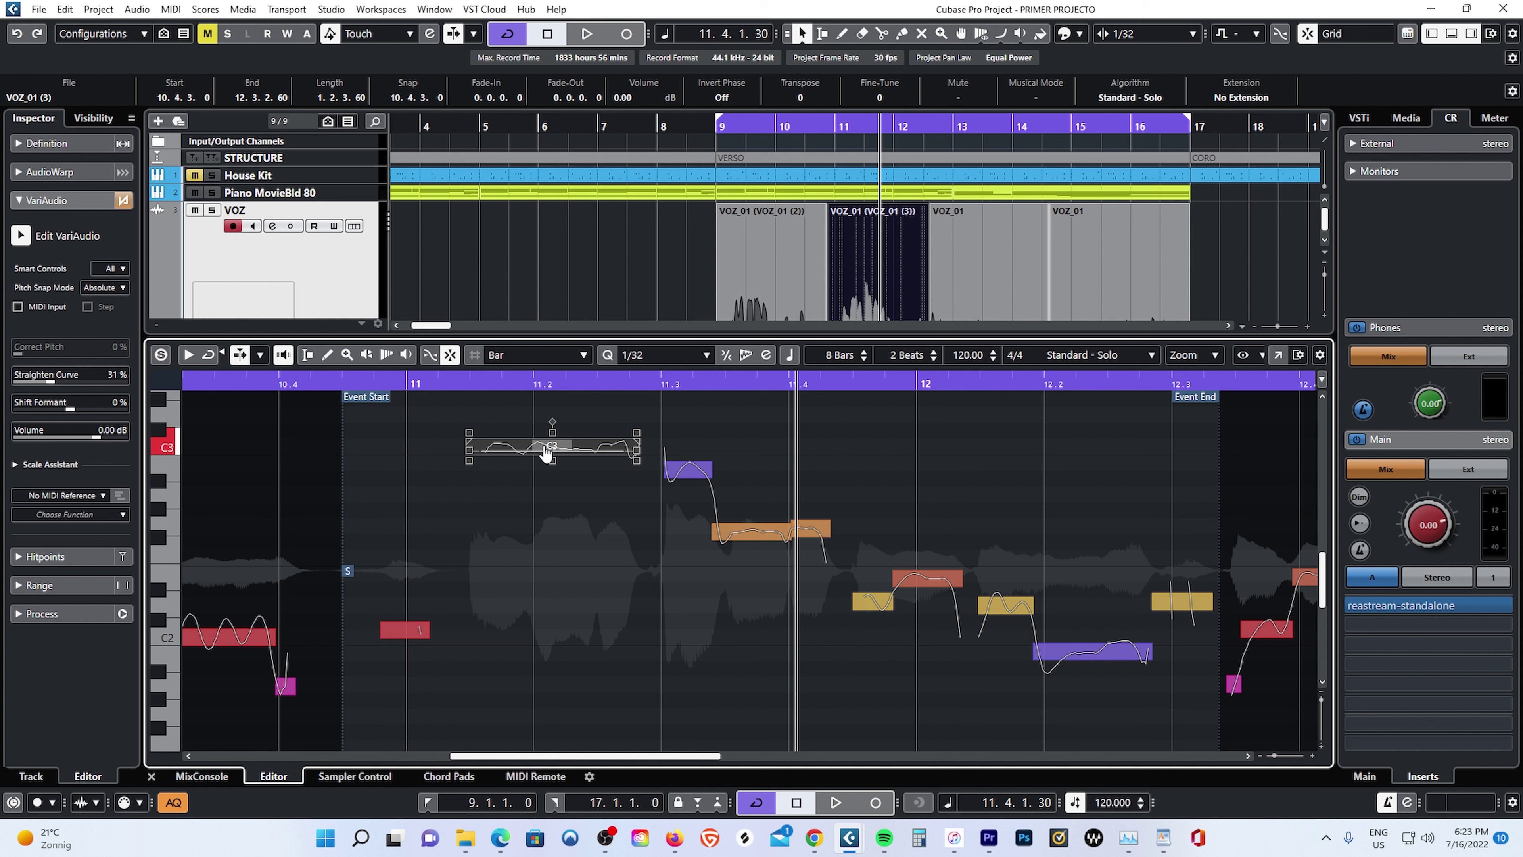
click(545, 454)
click(429, 378)
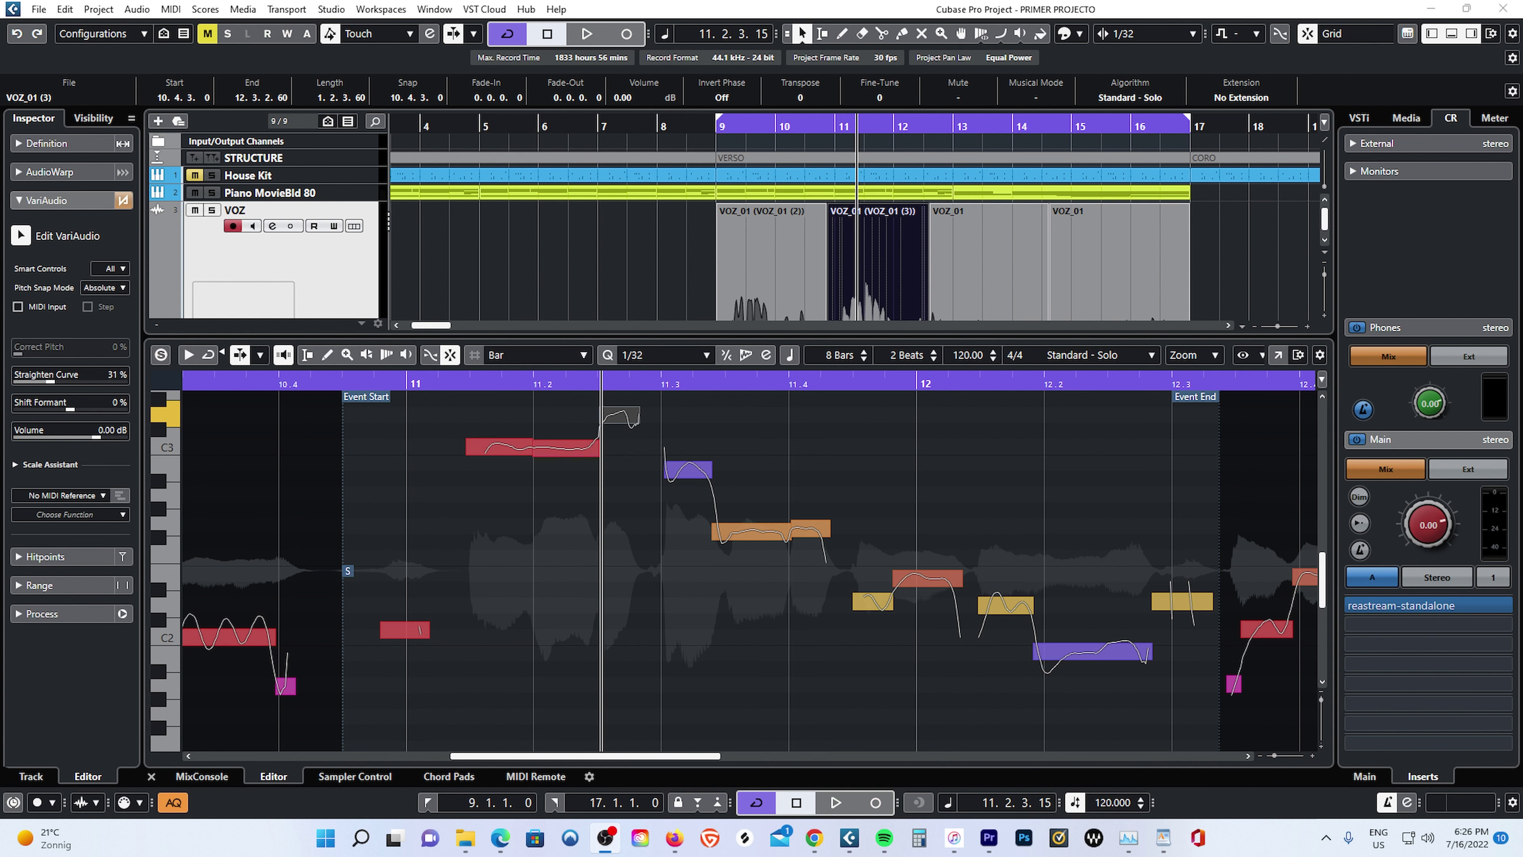
Audition the separate C3 and D3 segments one by one and play the phrase from bar 11.
mouse_move(471, 432)
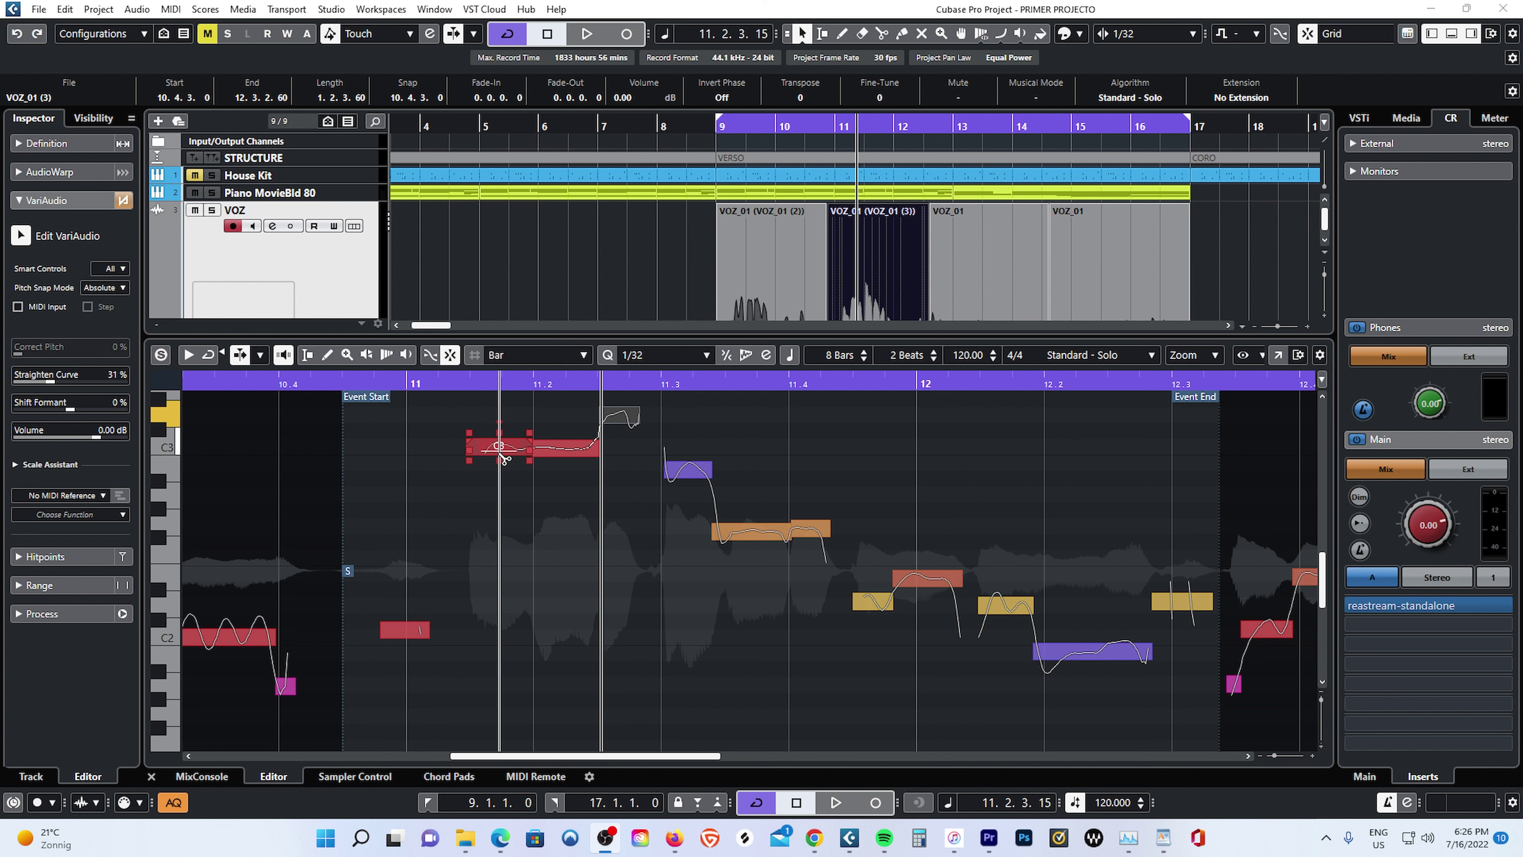
click(576, 438)
click(621, 417)
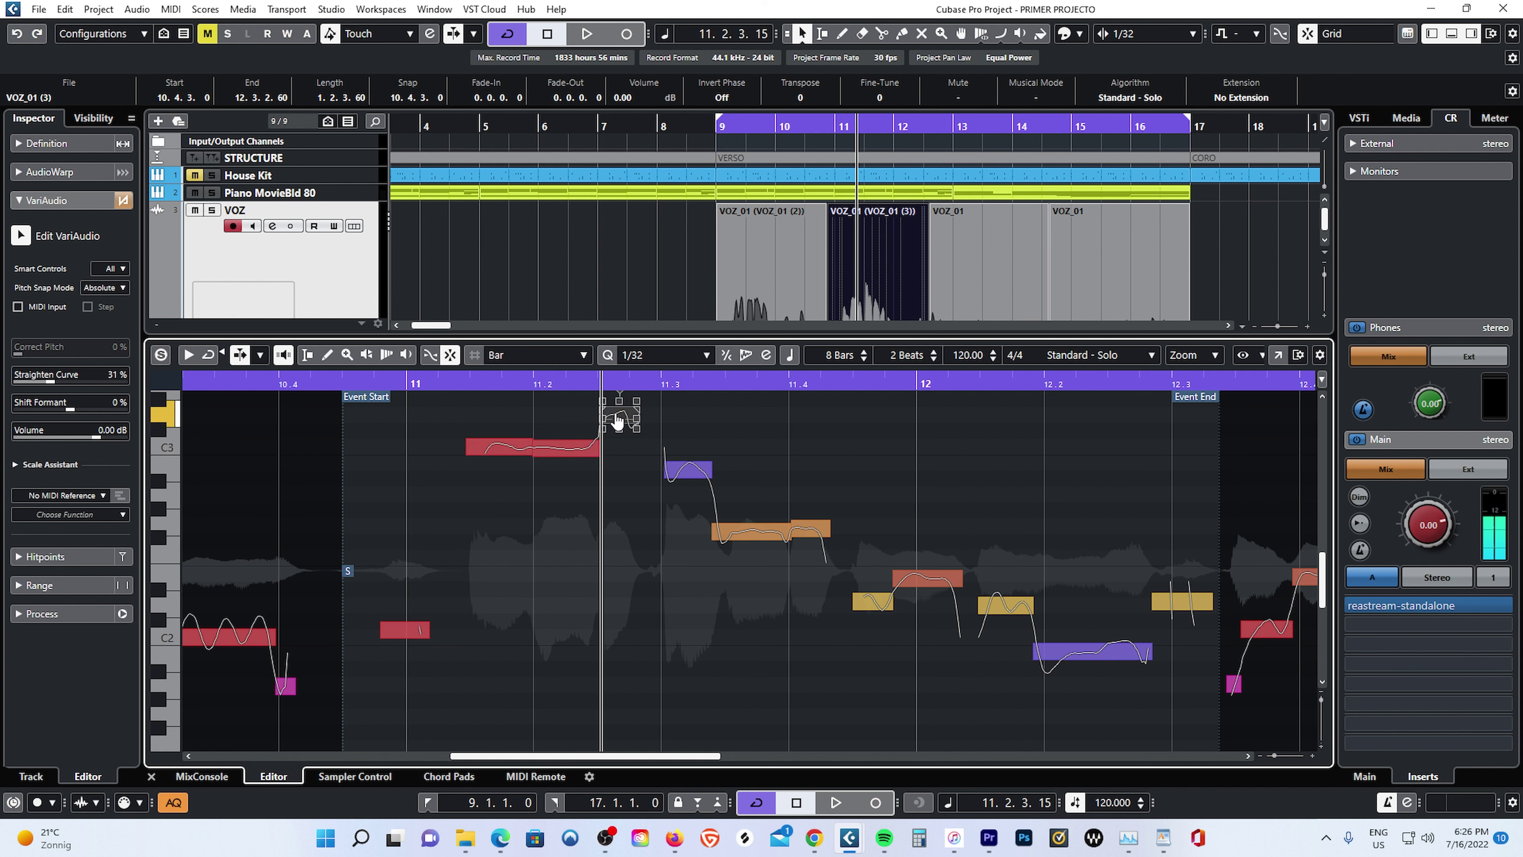
click(557, 453)
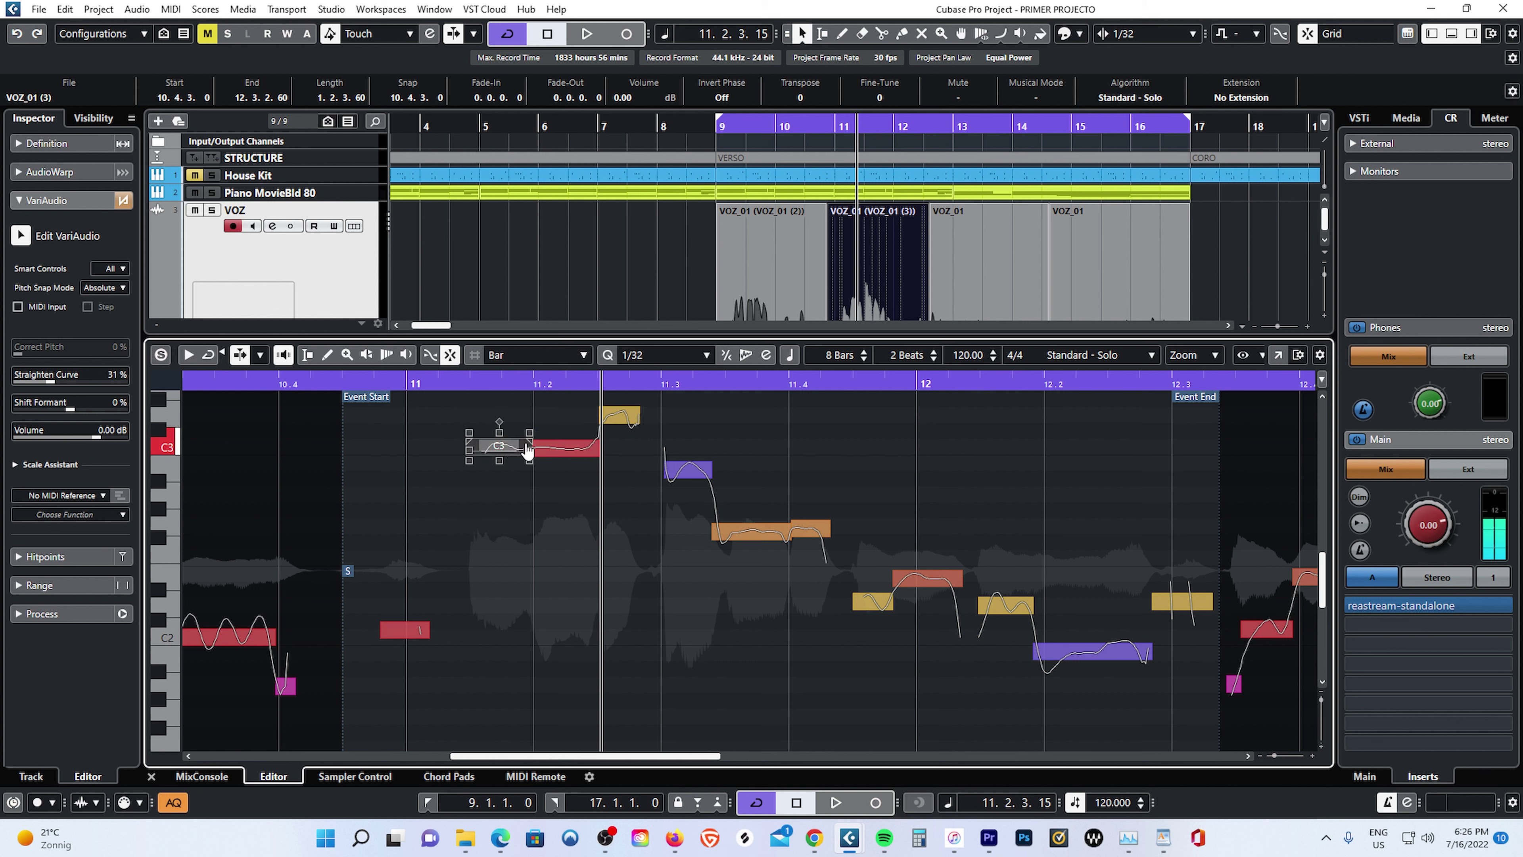
click(314, 382)
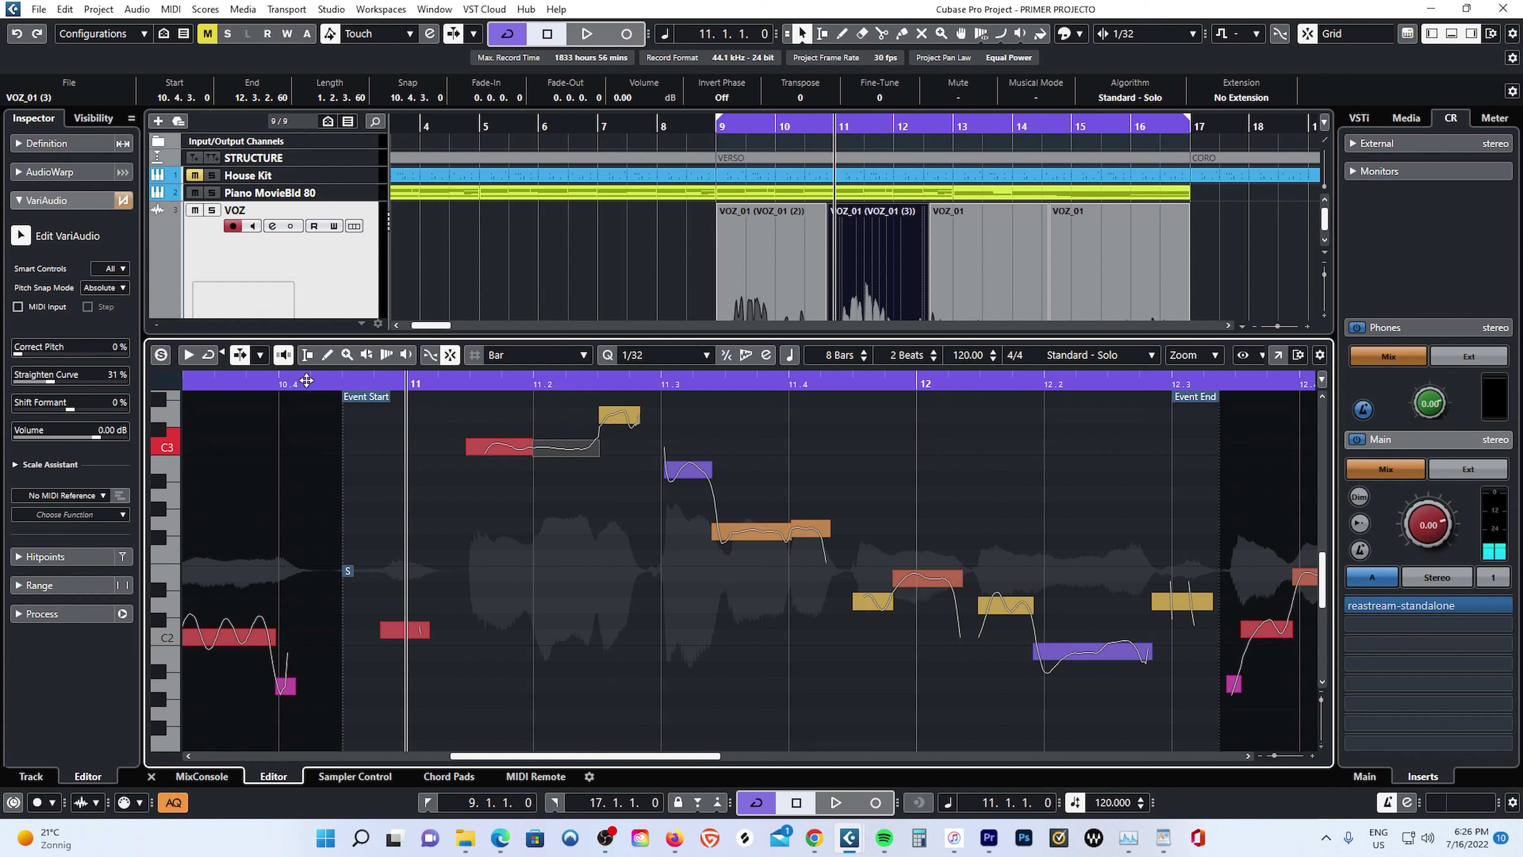
key(space)
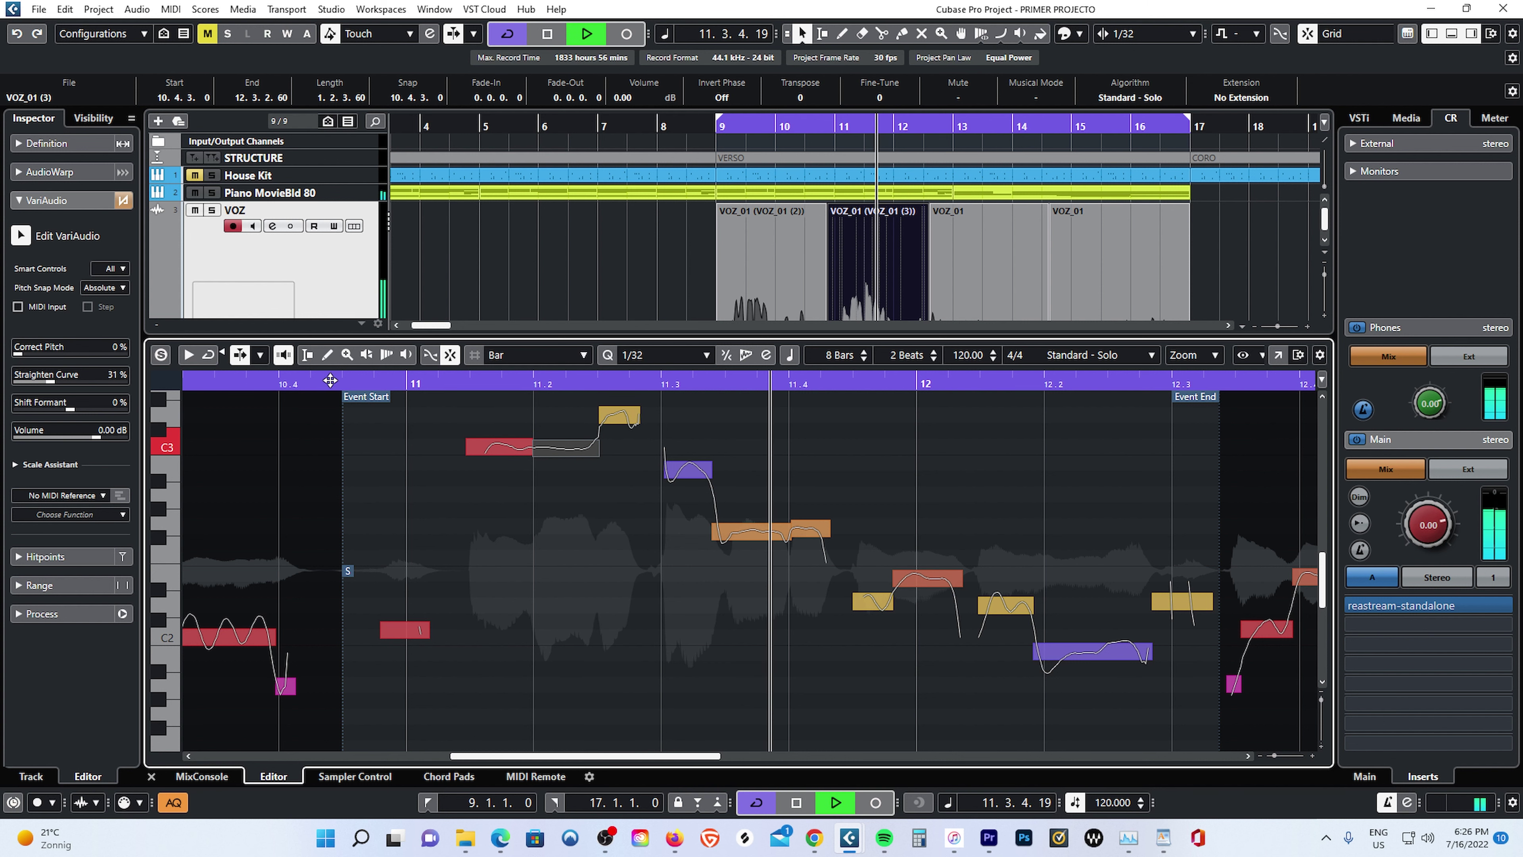
key(space)
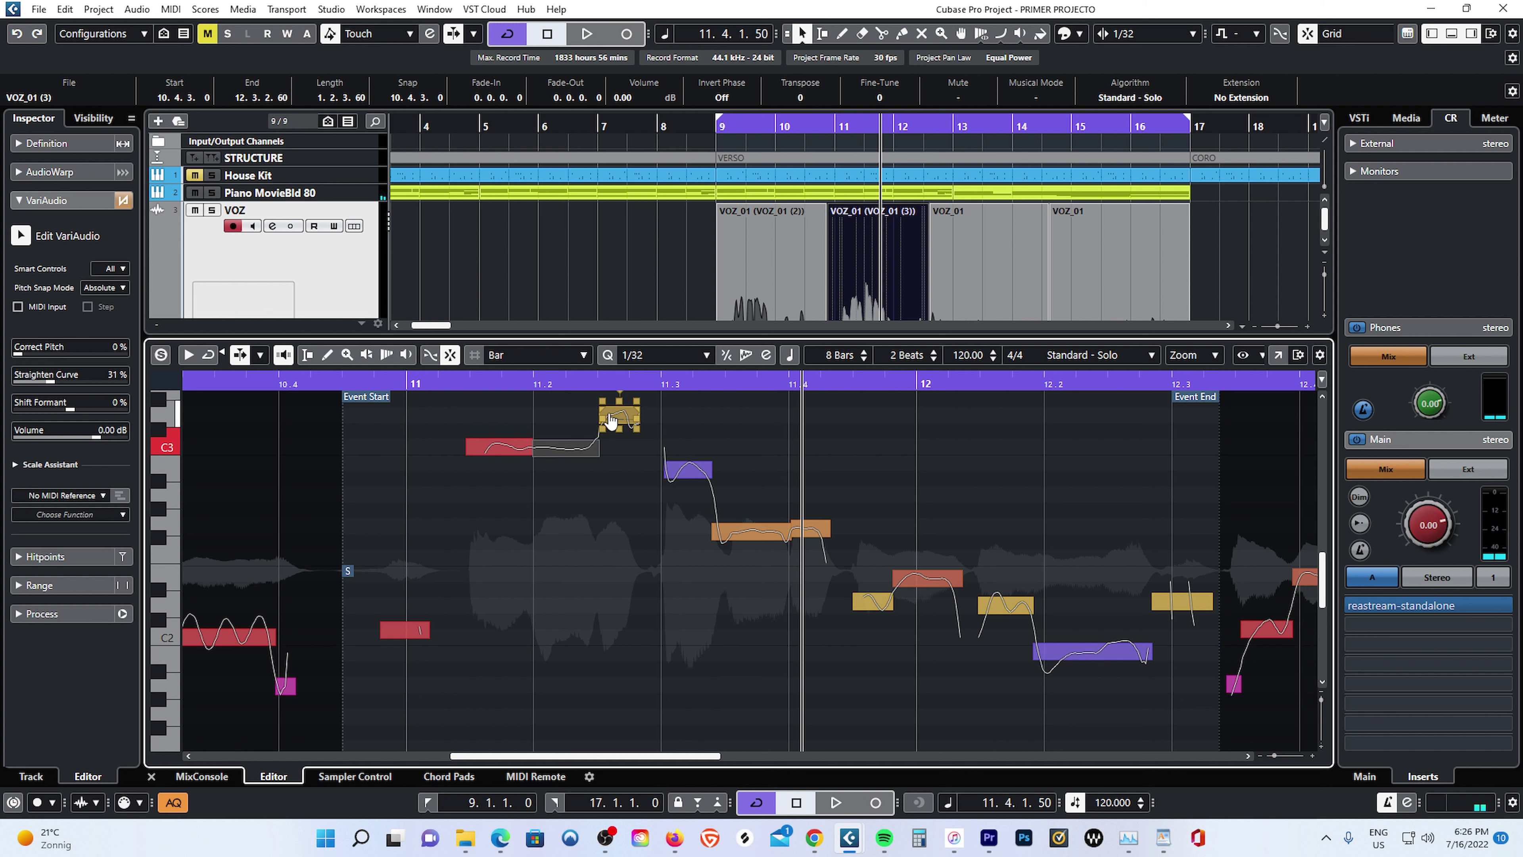
Fine-tune the start of the D3 segment just before 11.3 and replay the phrase from bar 11.
click(600, 428)
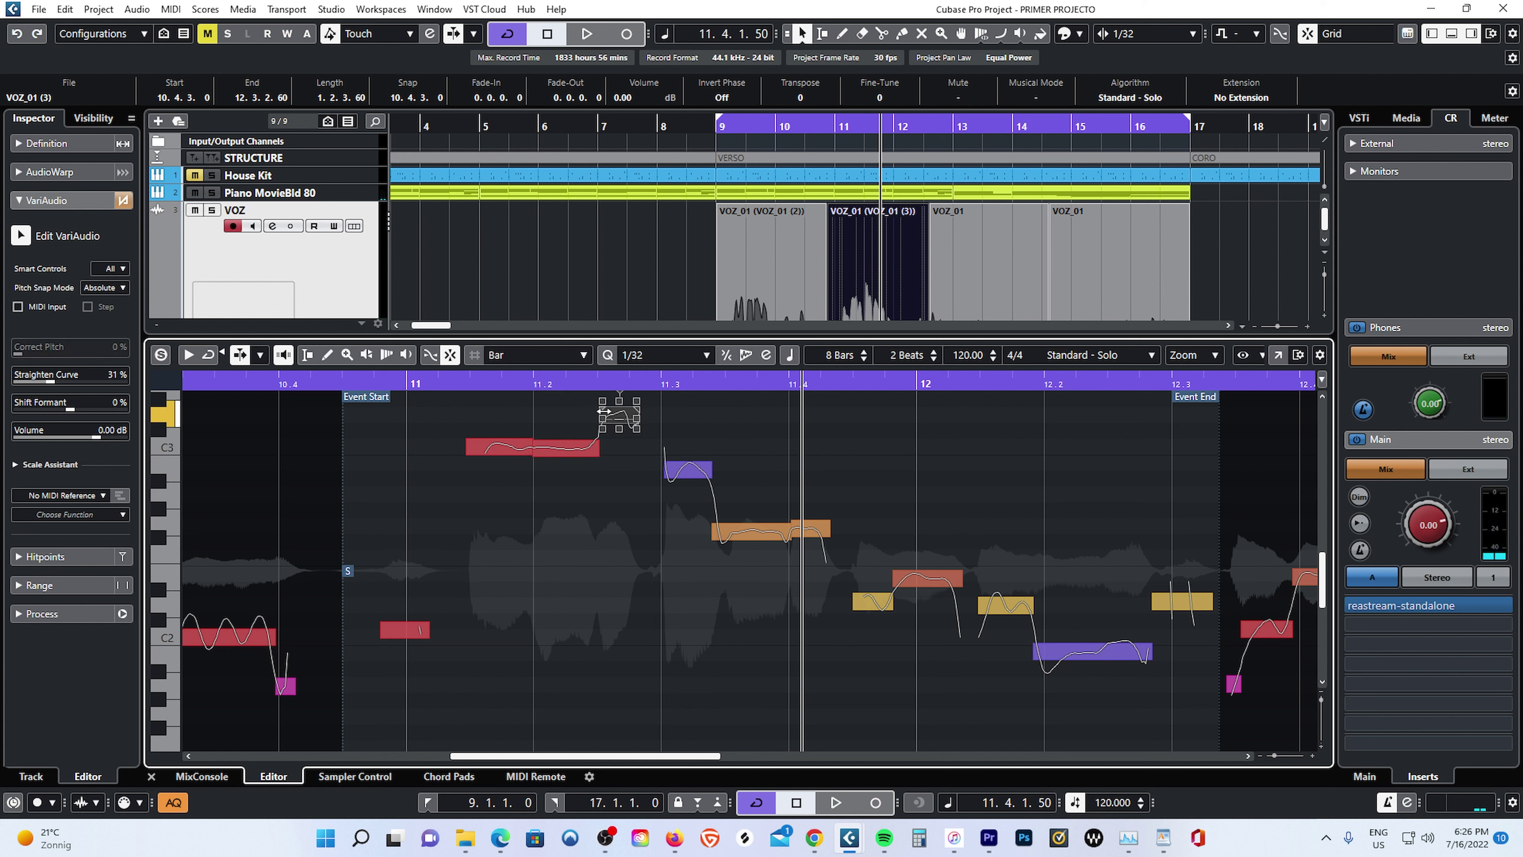
drag(604, 412, 605, 411)
click(605, 411)
mouse_move(566, 454)
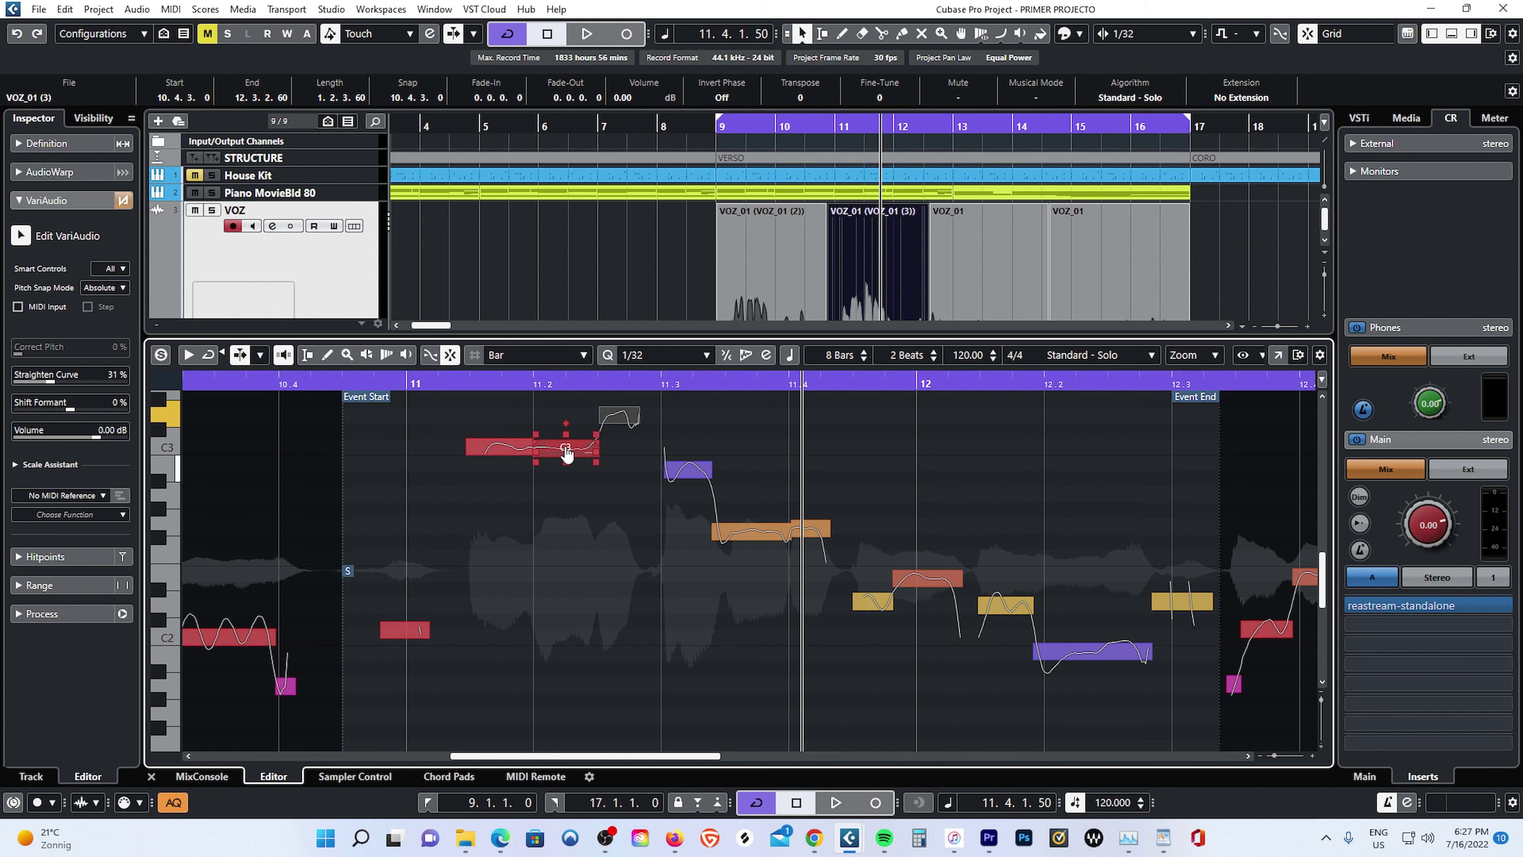
click(353, 385)
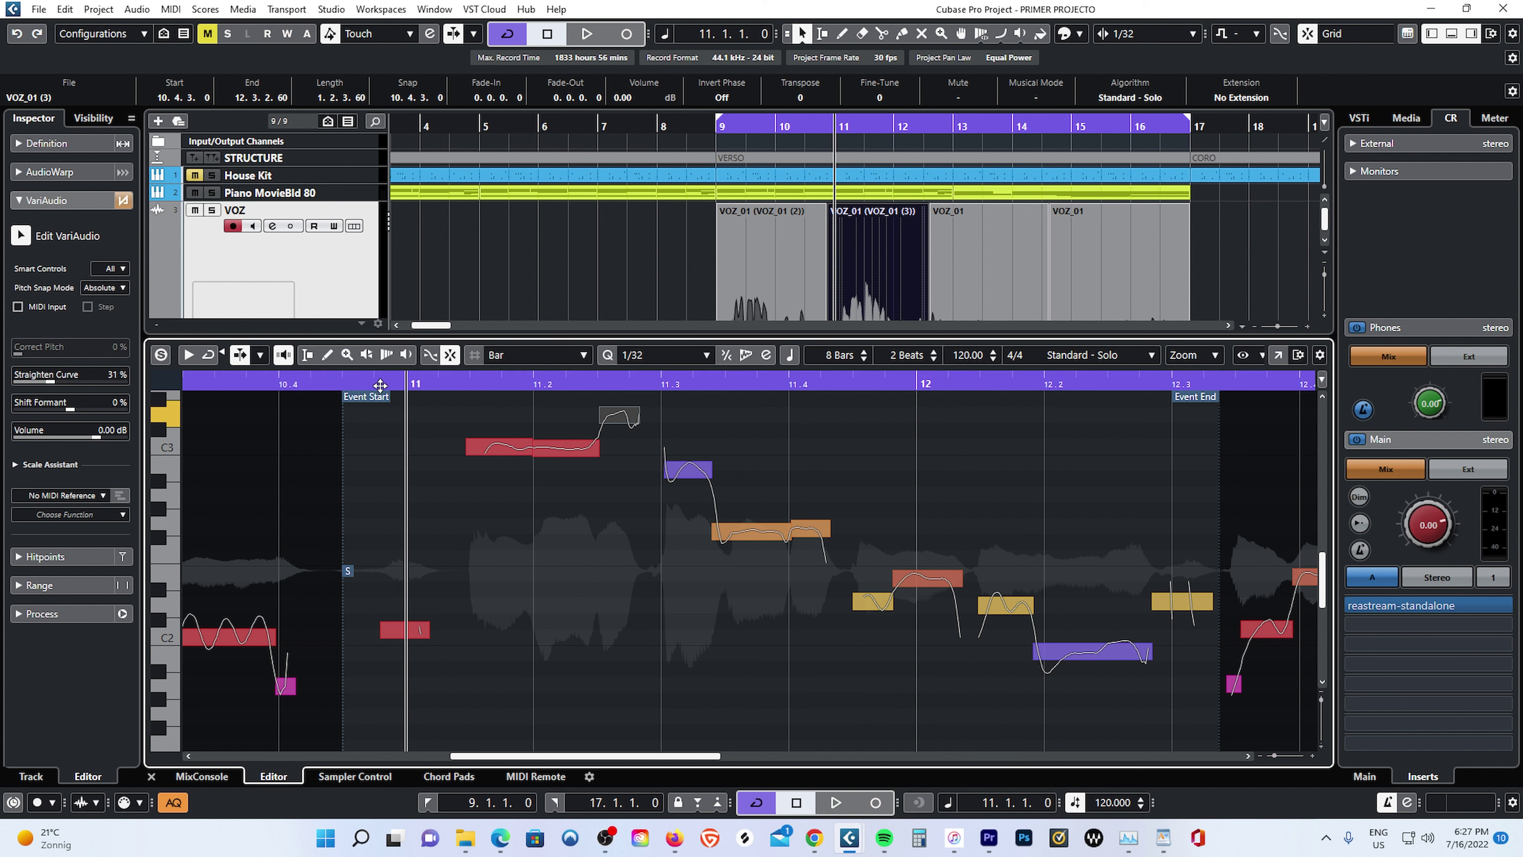
key(space)
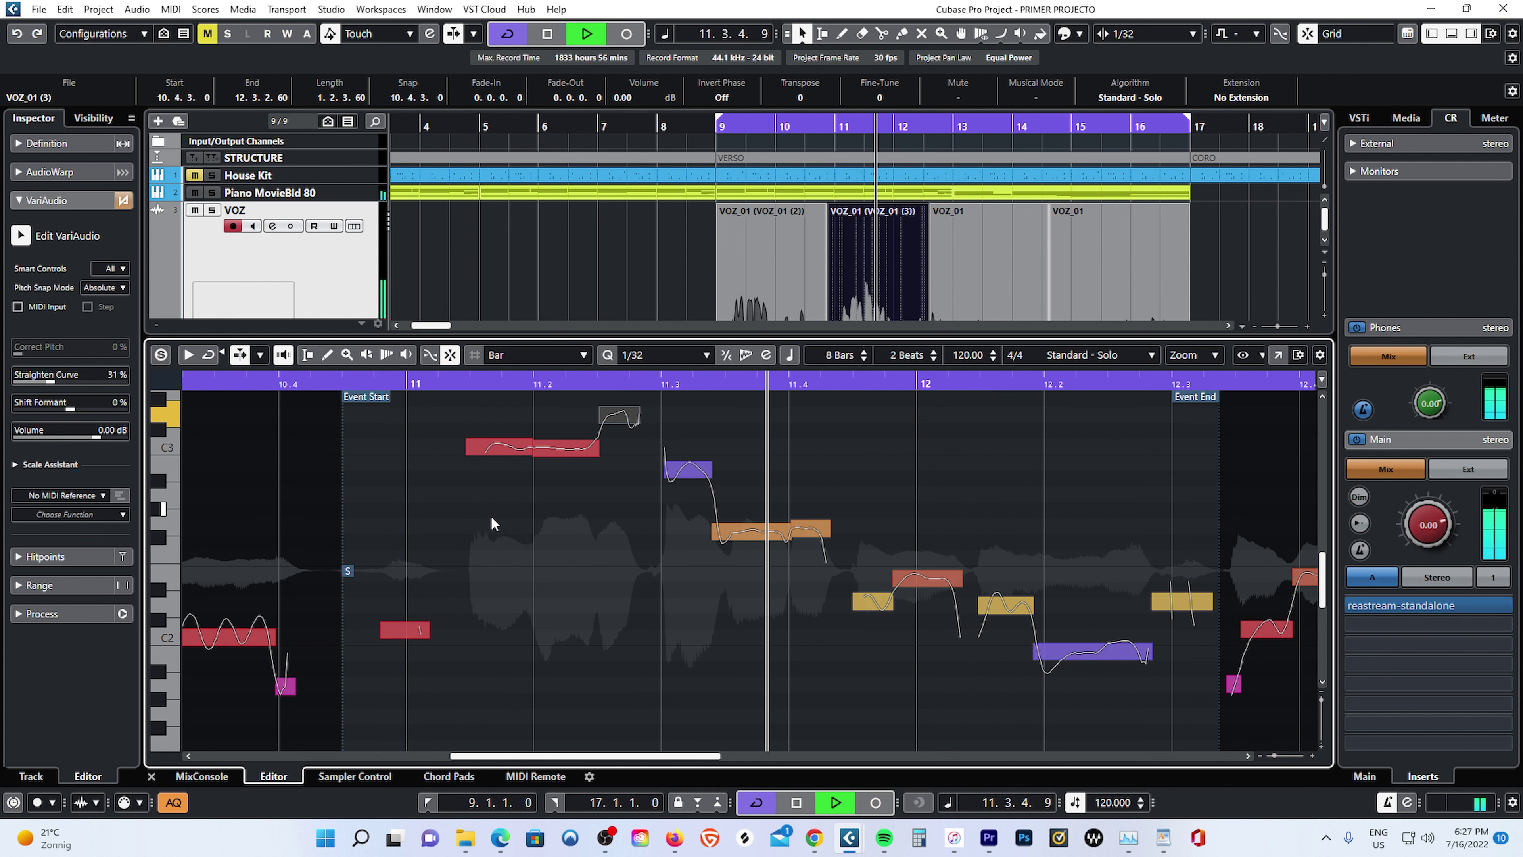
key(space)
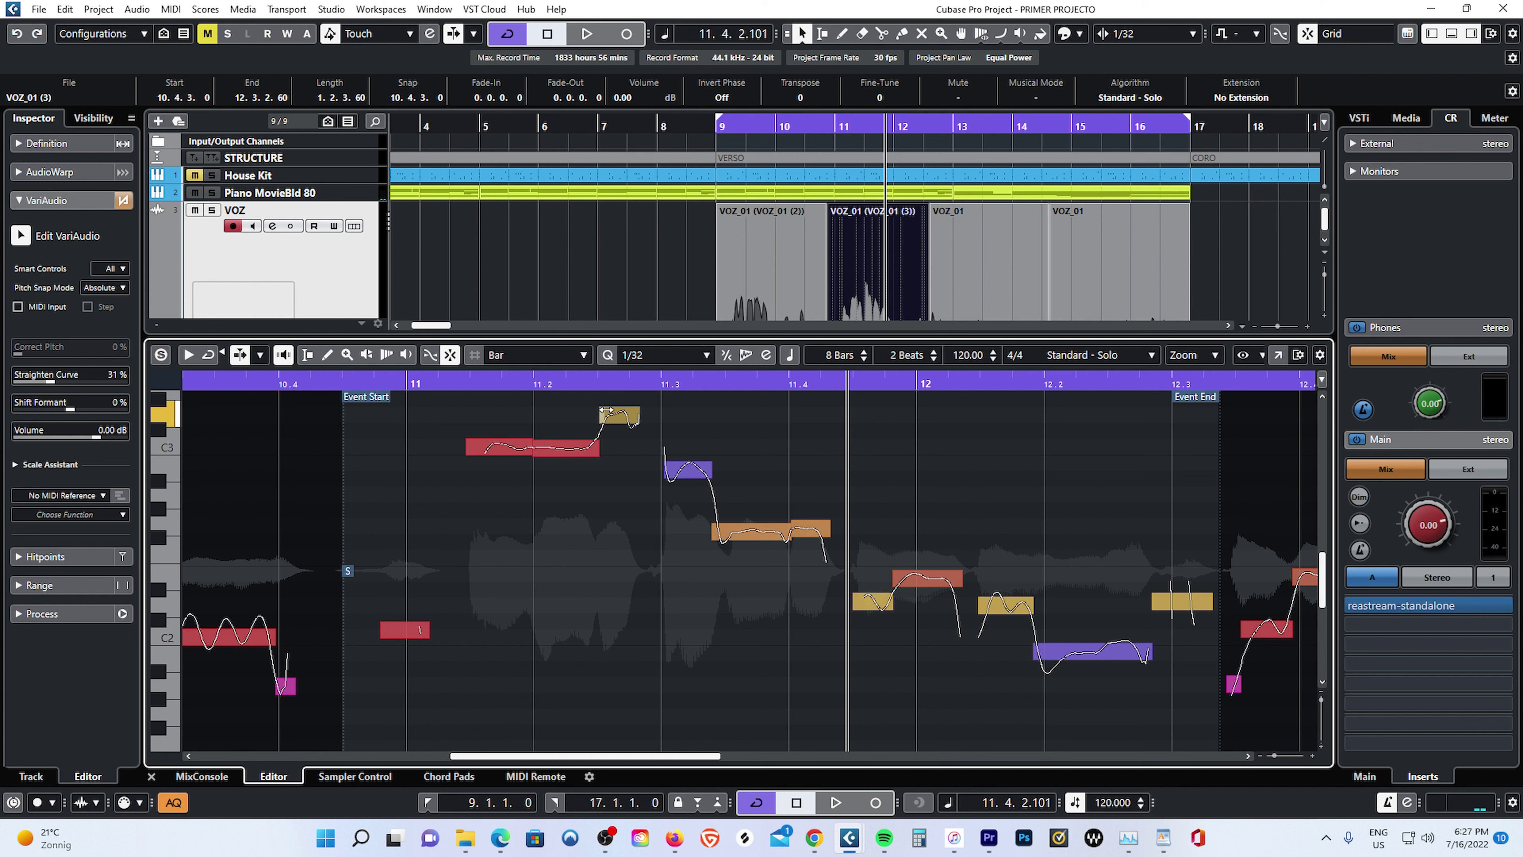
Recheck the start of the D3 segment at closer range and play the transition around 11.2 and 11.3 twice.
click(606, 411)
drag(580, 381, 579, 398)
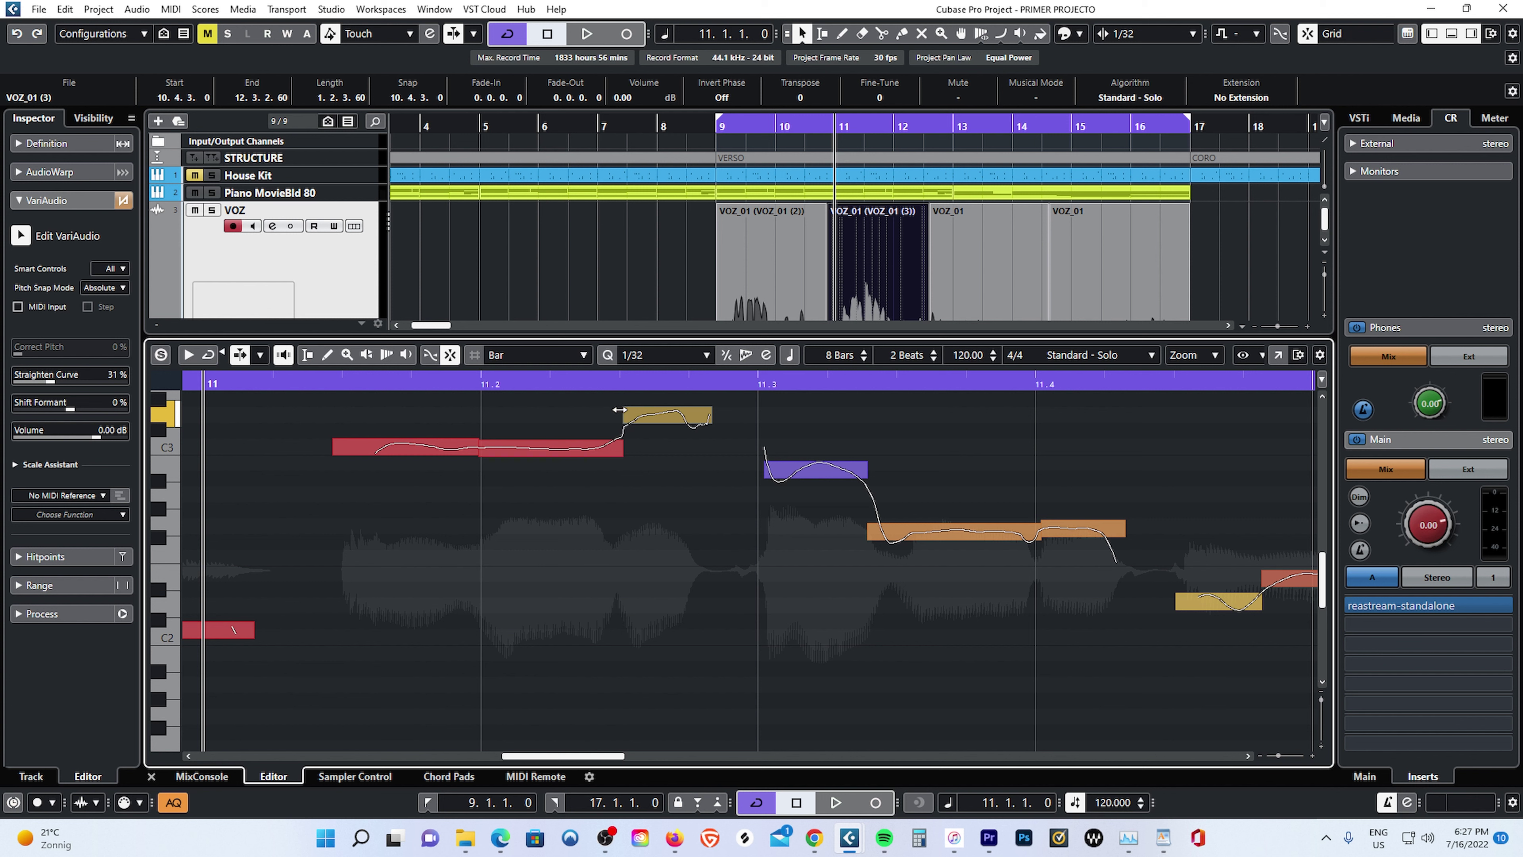
click(631, 412)
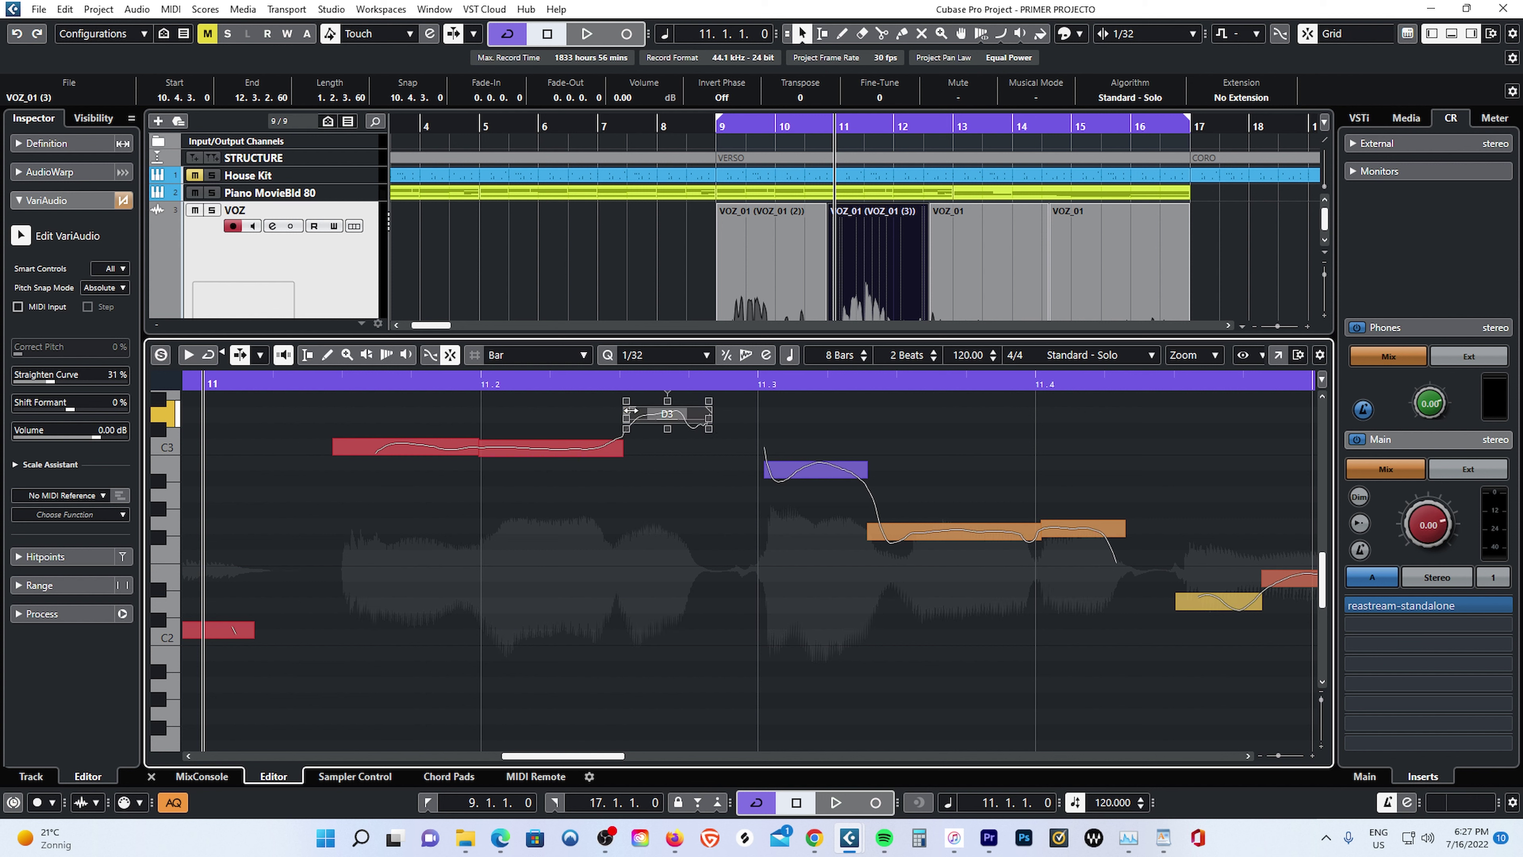
drag(343, 386, 345, 377)
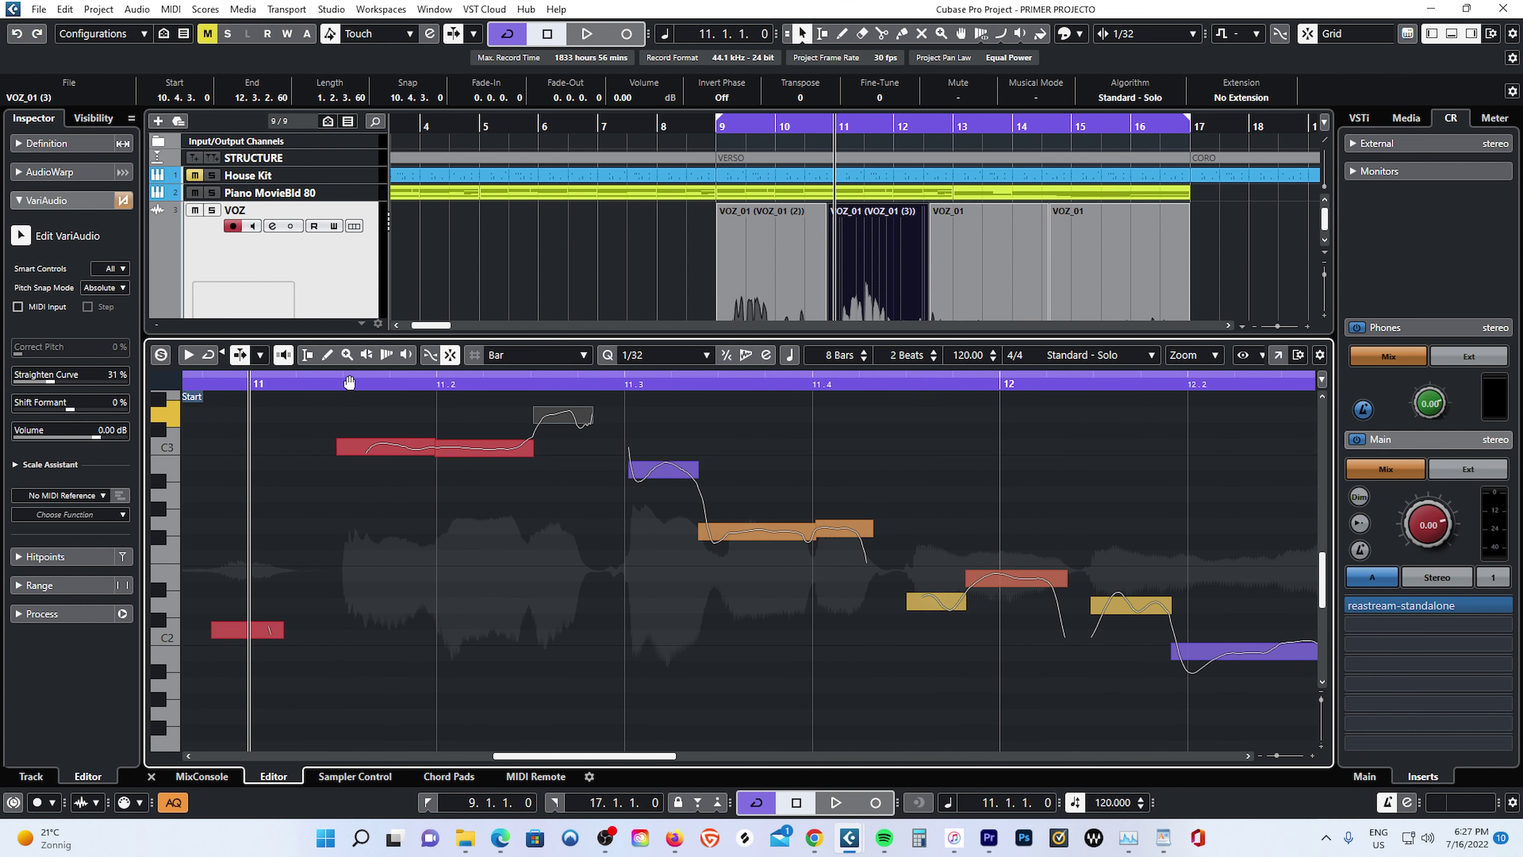
key(space)
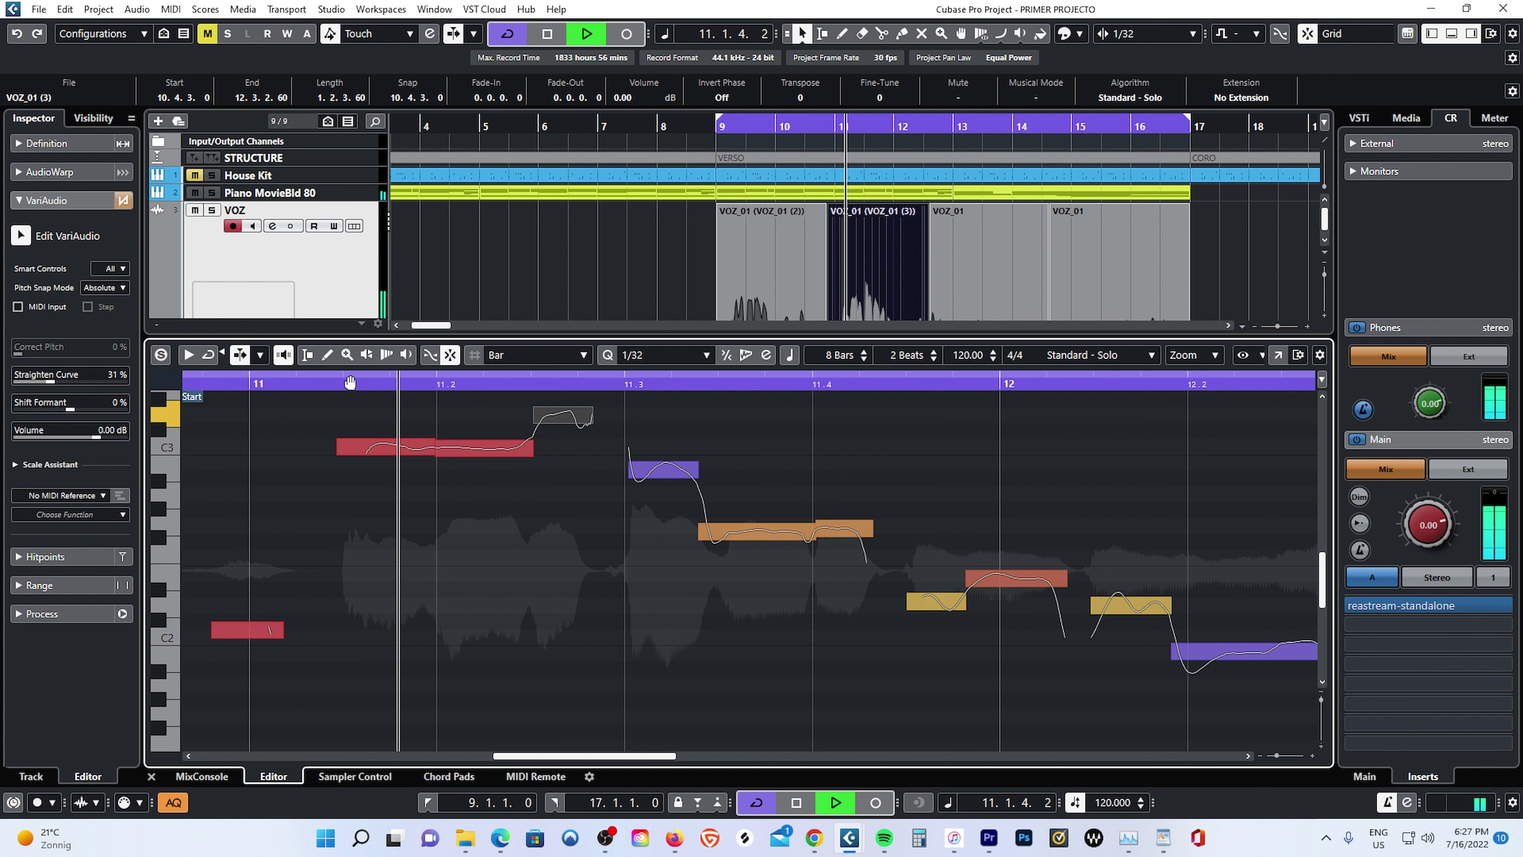
key(space)
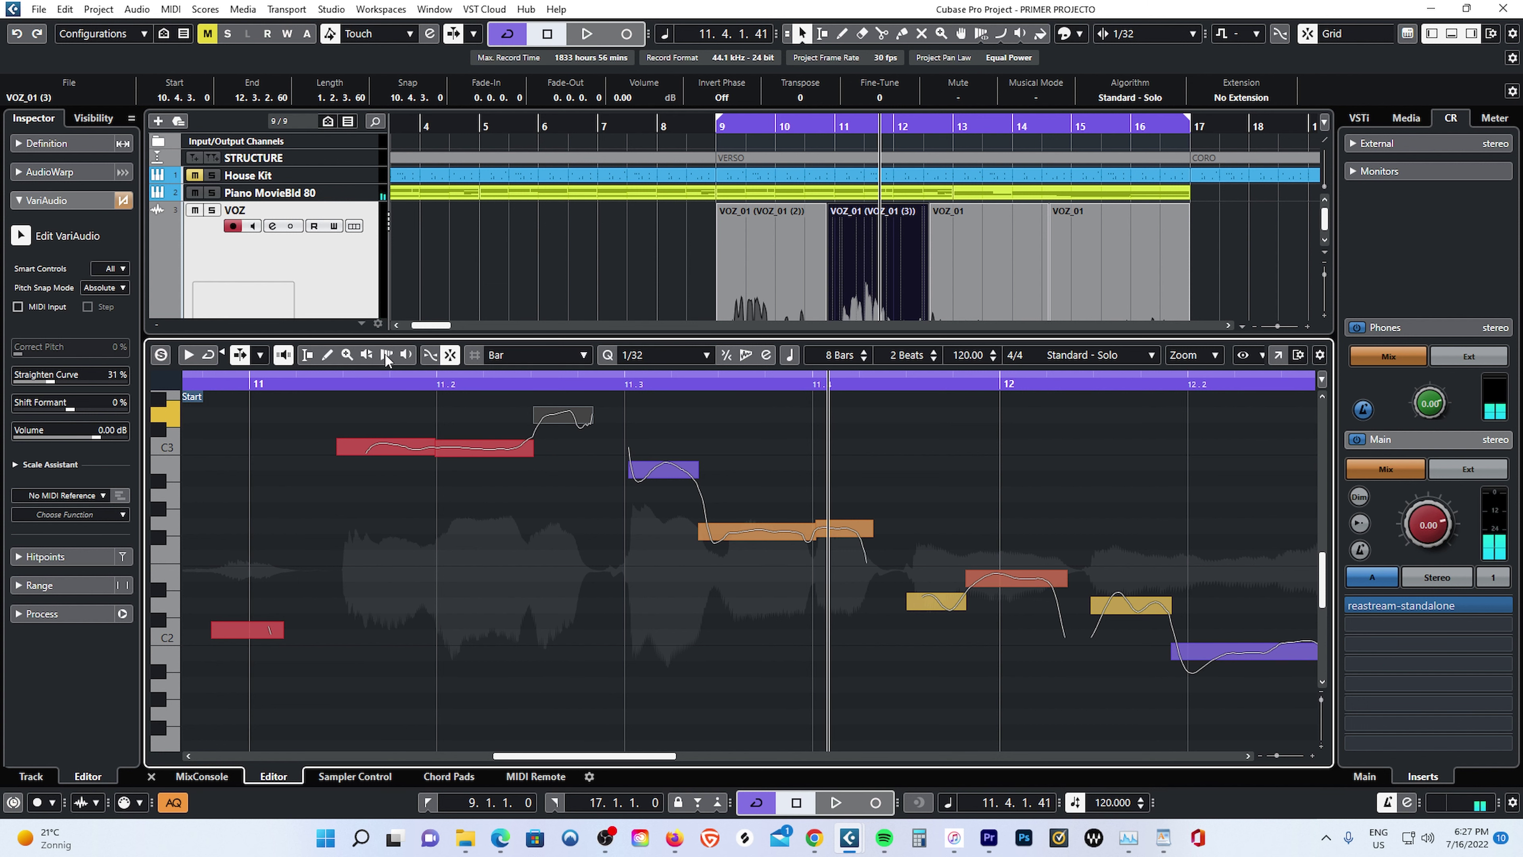
click(319, 384)
key(space)
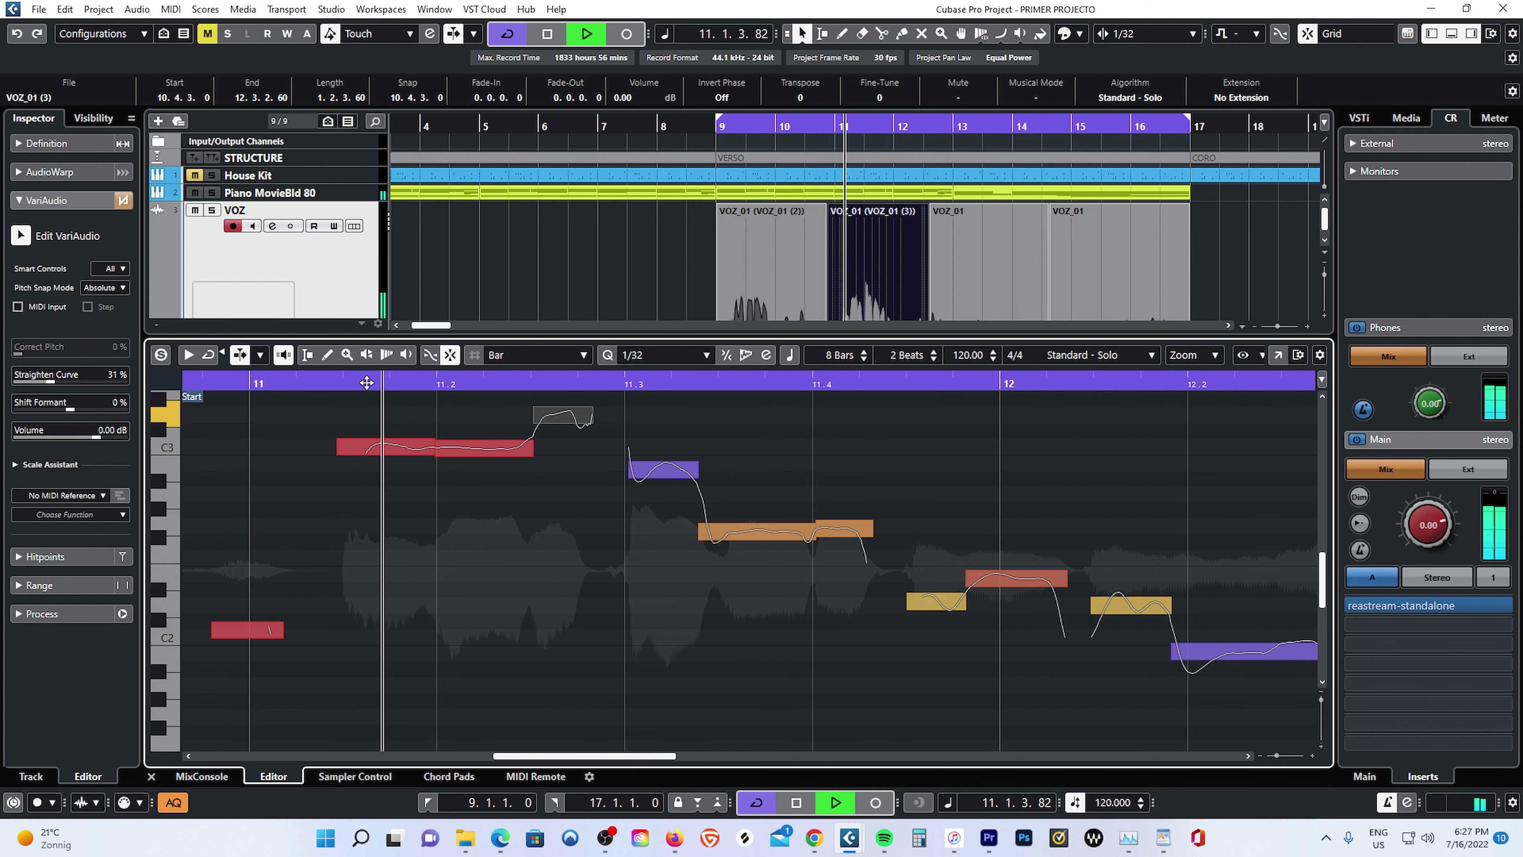
key(space)
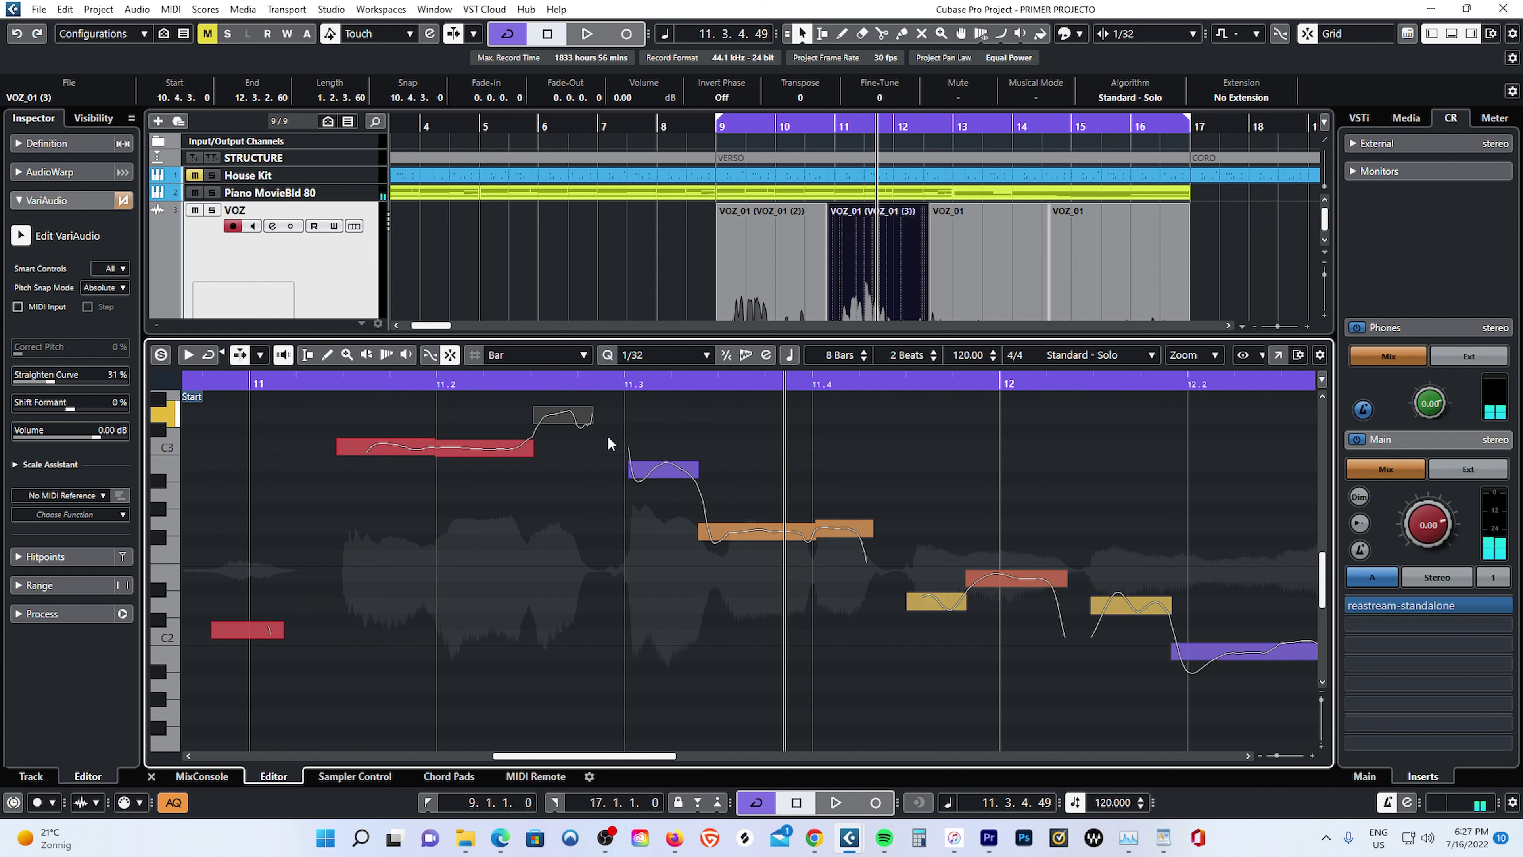
Snap the segment at 11.3 to B2, set its Straighten Curve to 38%, and play the phrase from bar 11.
click(655, 469)
drag(655, 469, 654, 476)
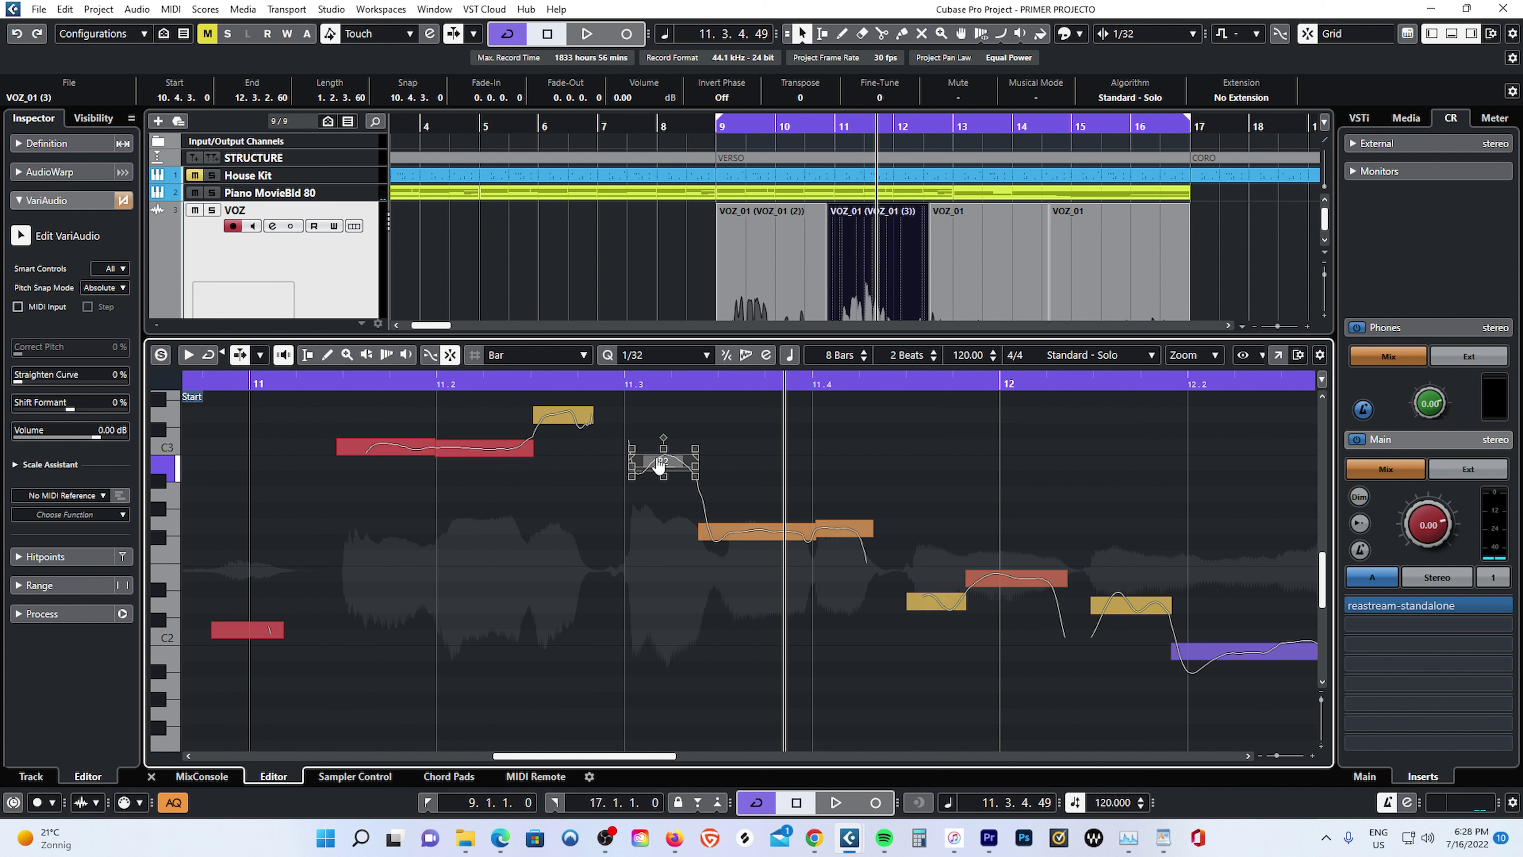
drag(664, 449, 663, 494)
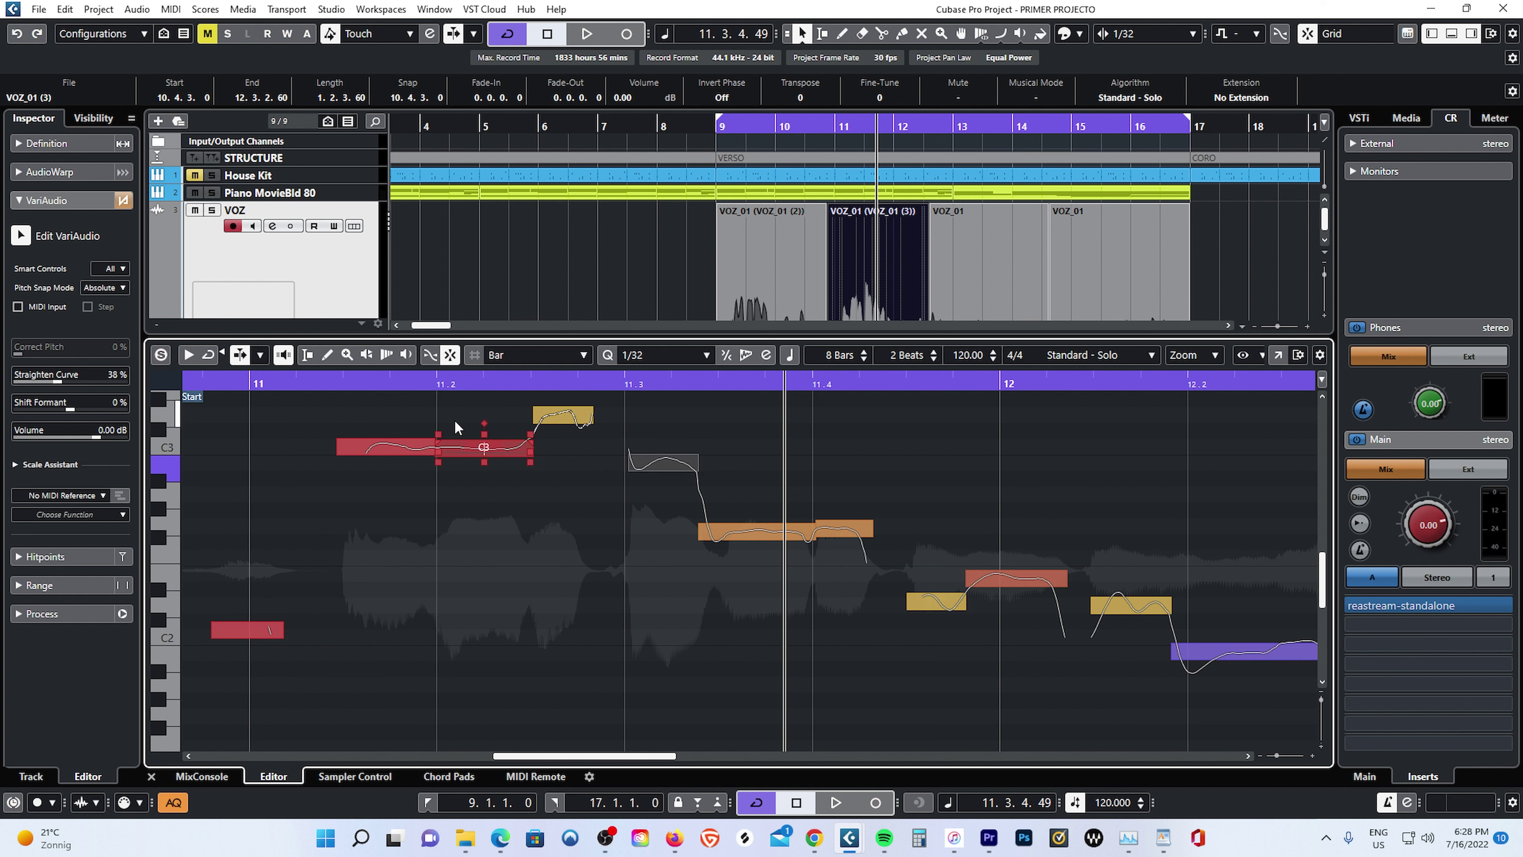
click(250, 383)
key(space)
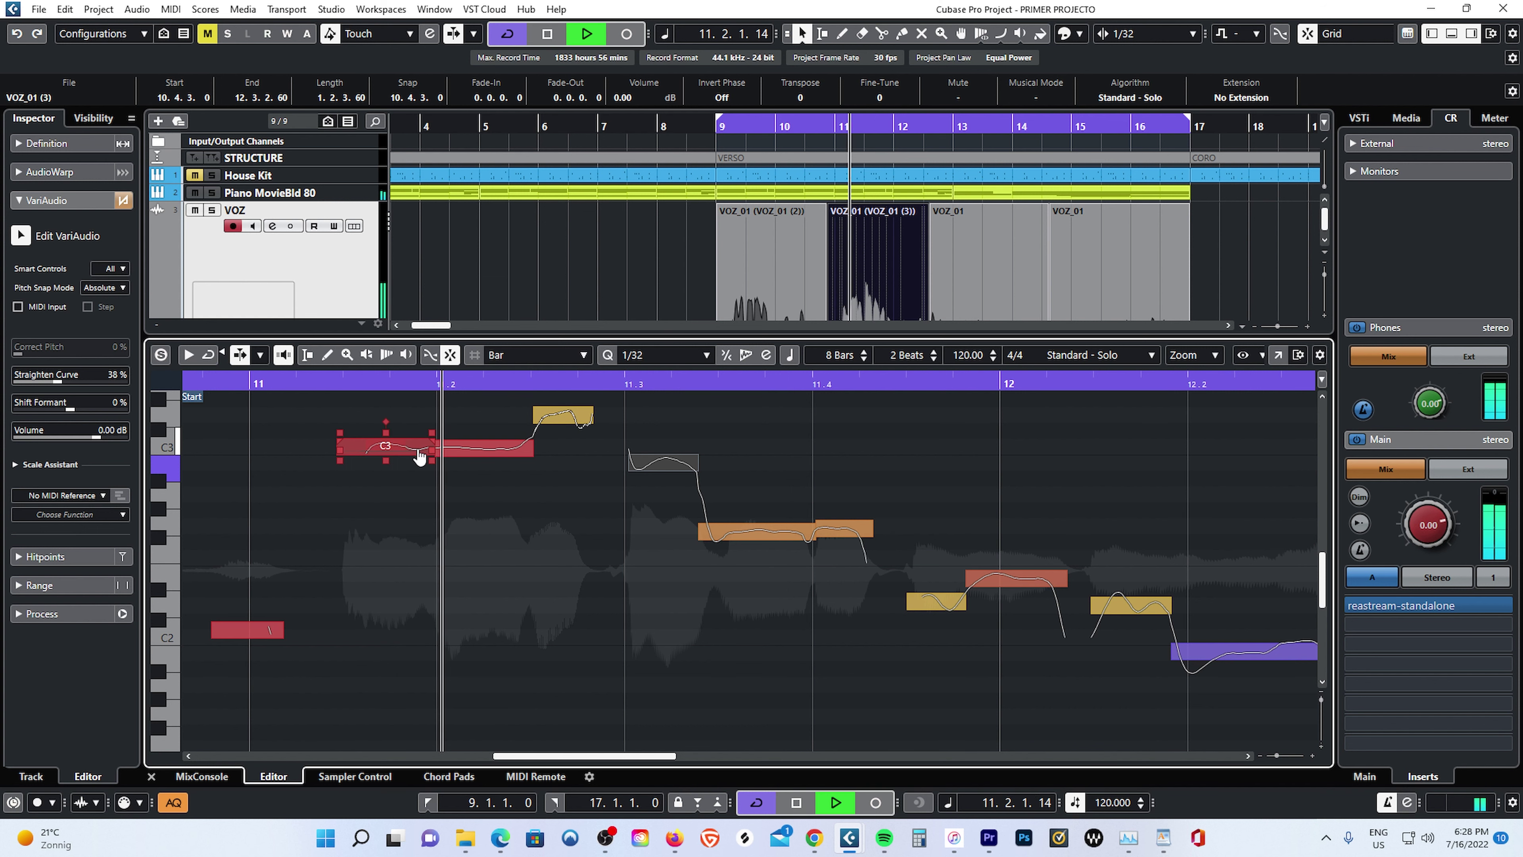
click(485, 449)
key(space)
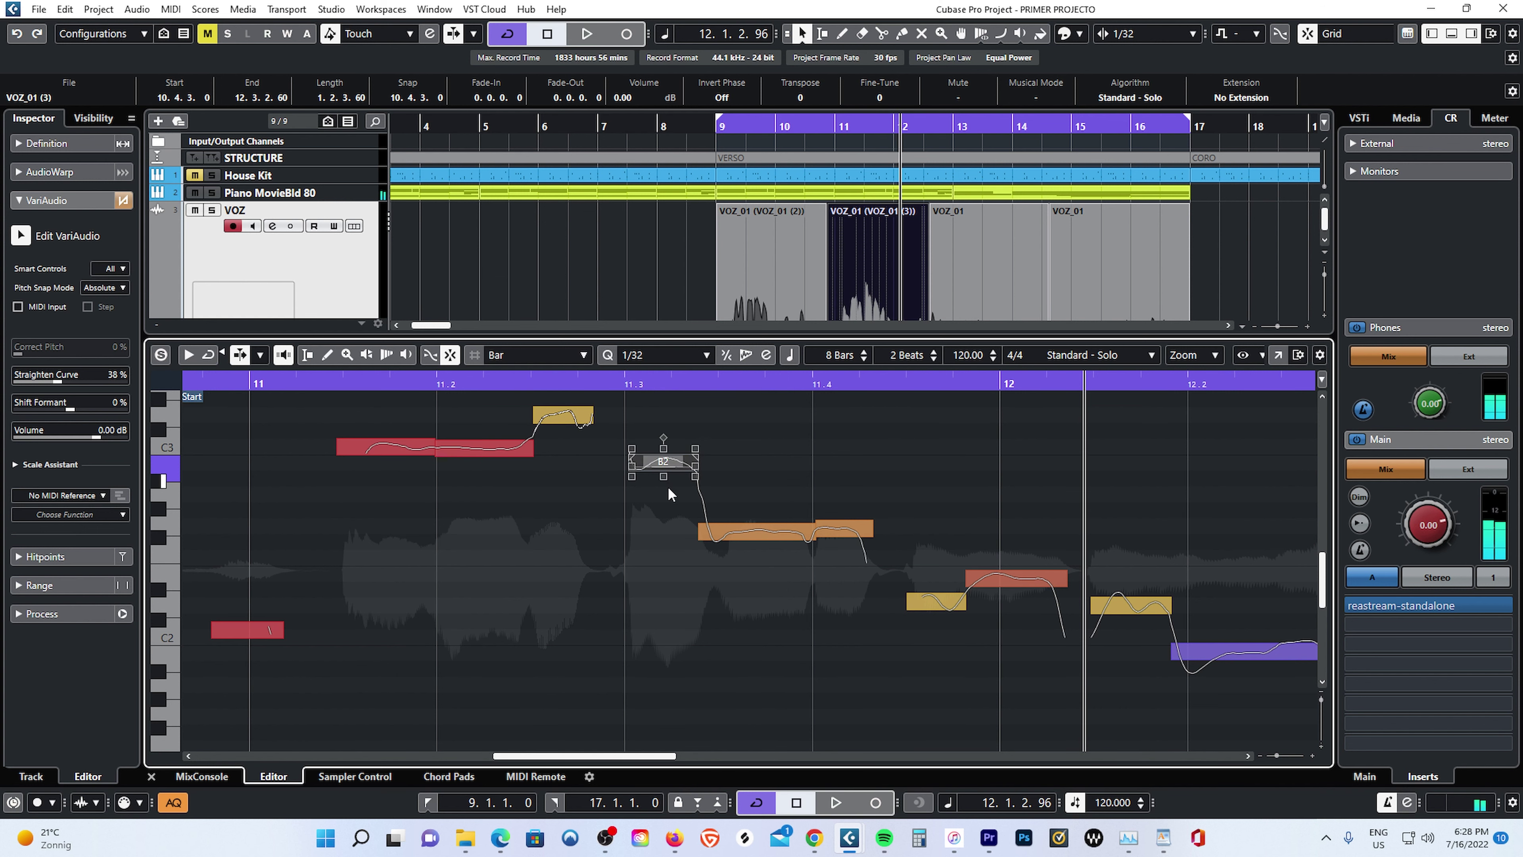
Audition the G2 segment before 11.4 and continue playback through bar 12 to the end of the event.
click(748, 529)
key(space)
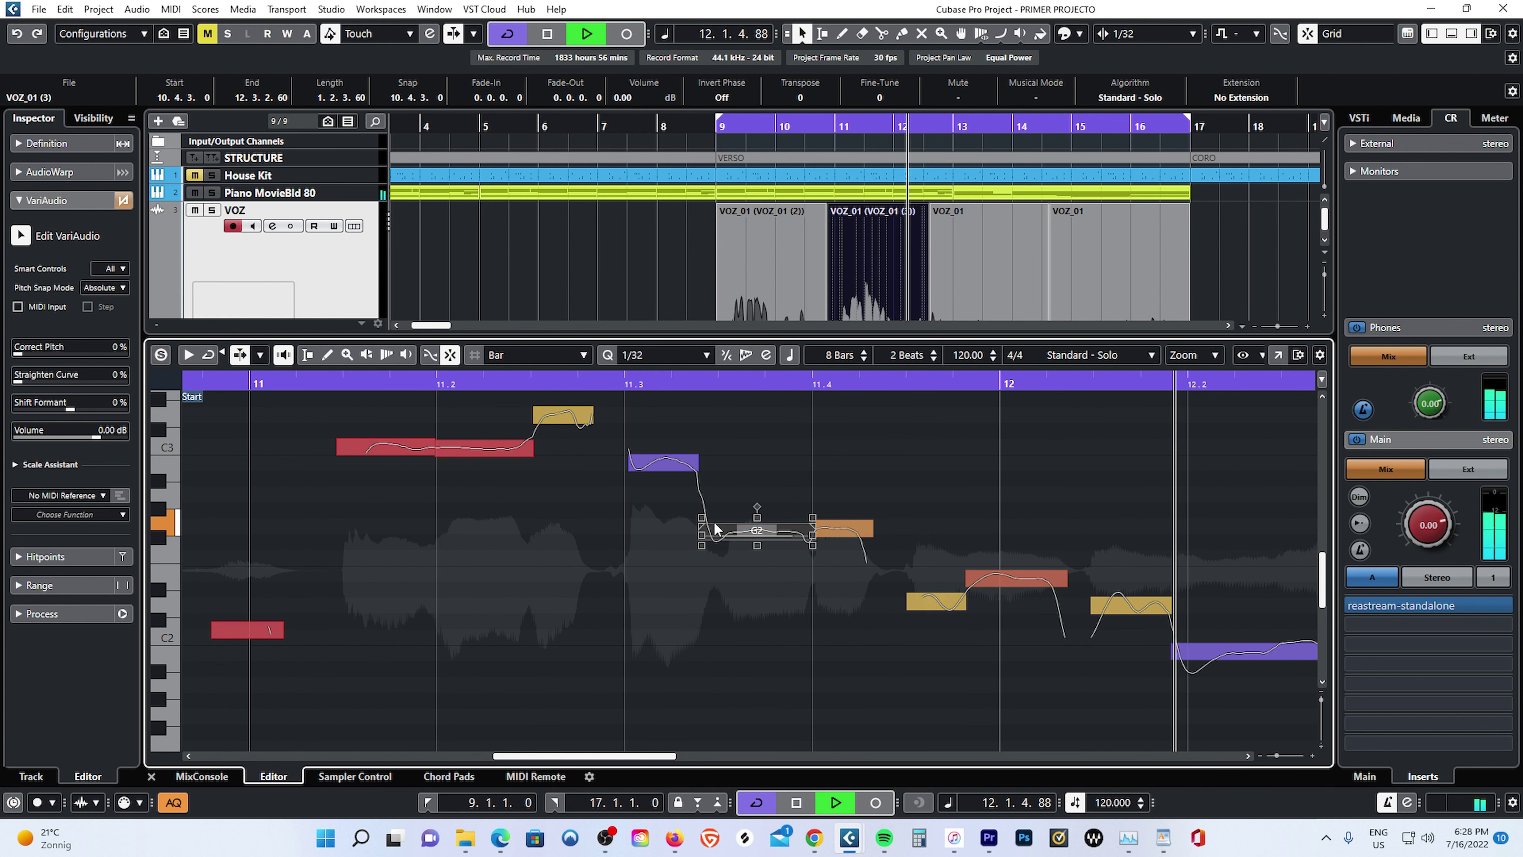
key(space)
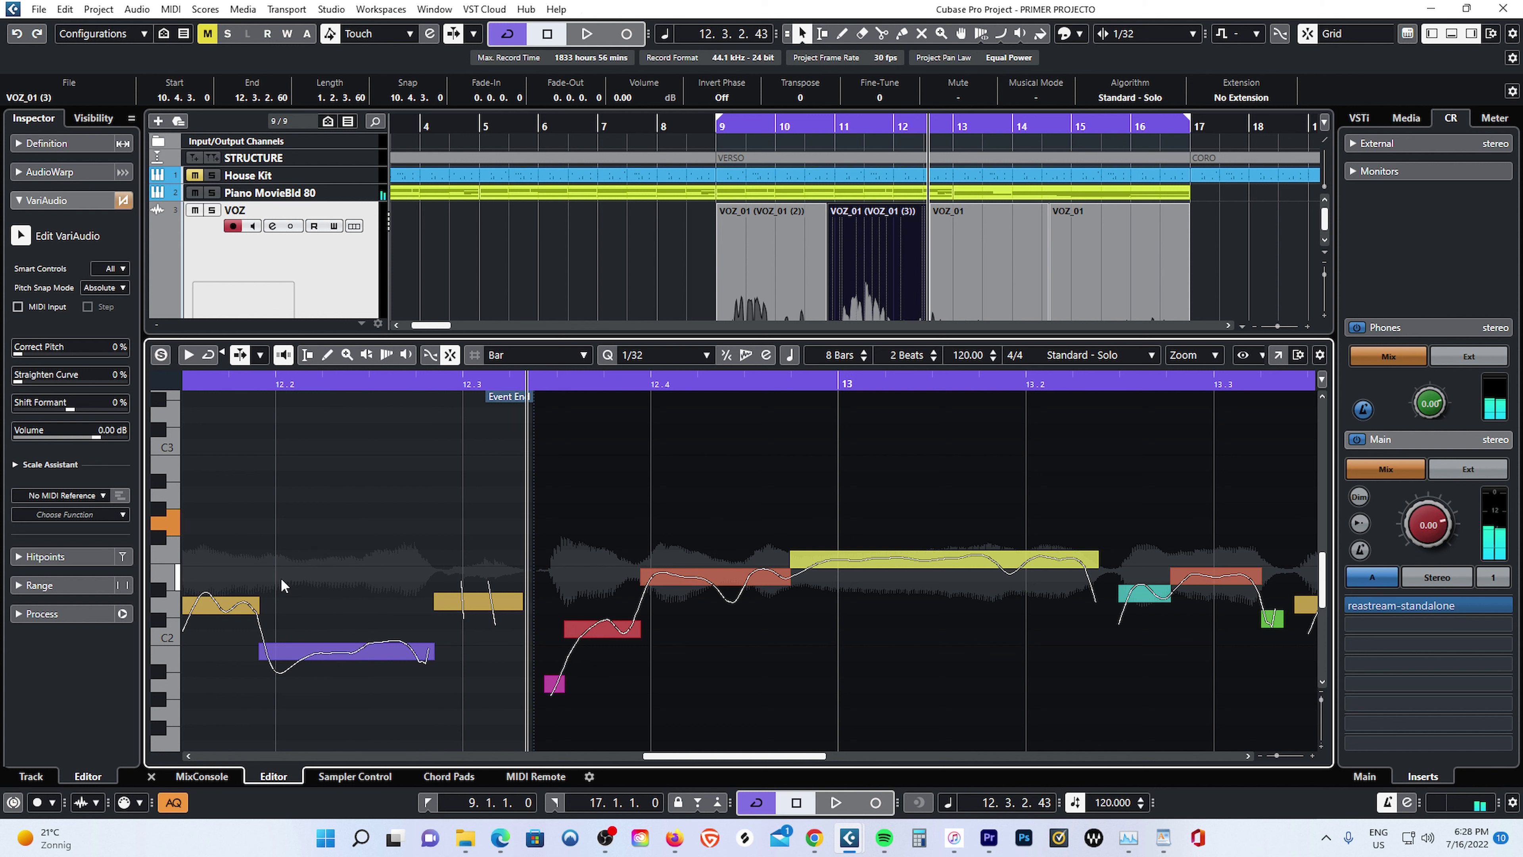
Split the B1 segment shortly after 12.2 and set the second part's Straighten Curve to 32%.
click(335, 652)
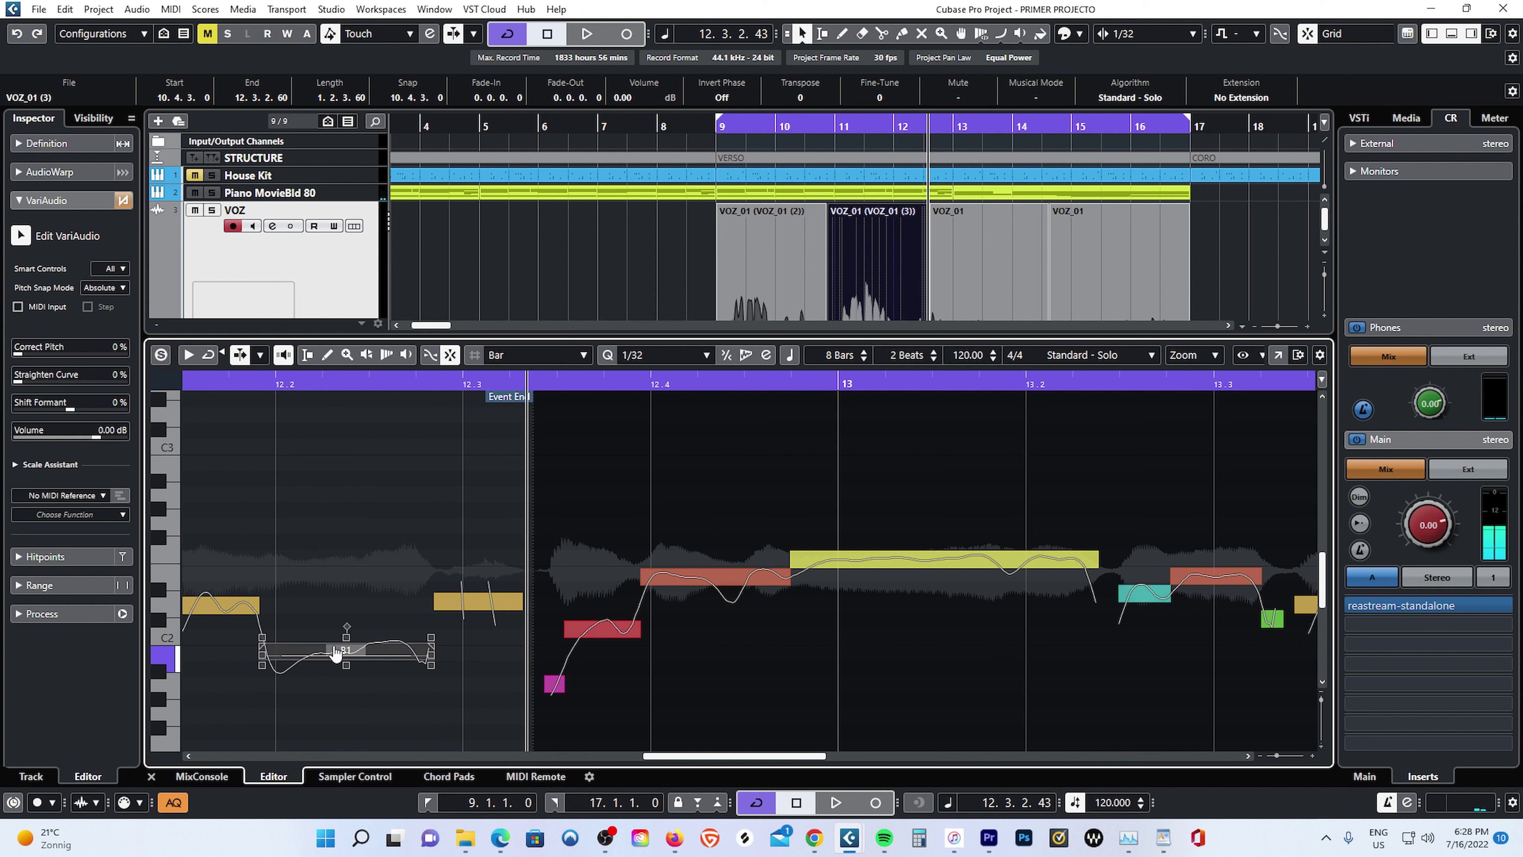
drag(335, 649, 335, 651)
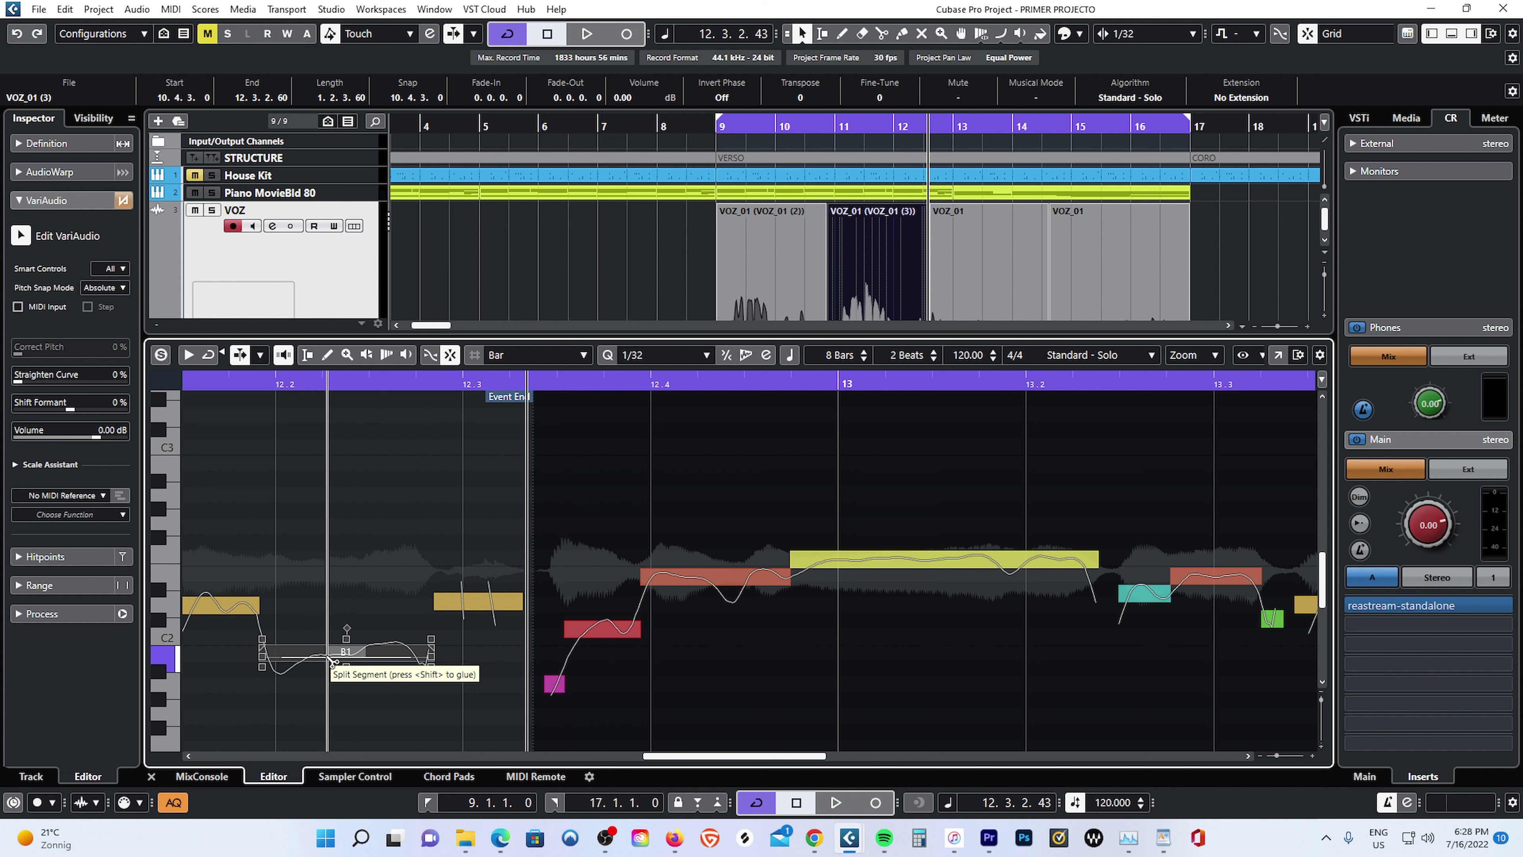
click(328, 659)
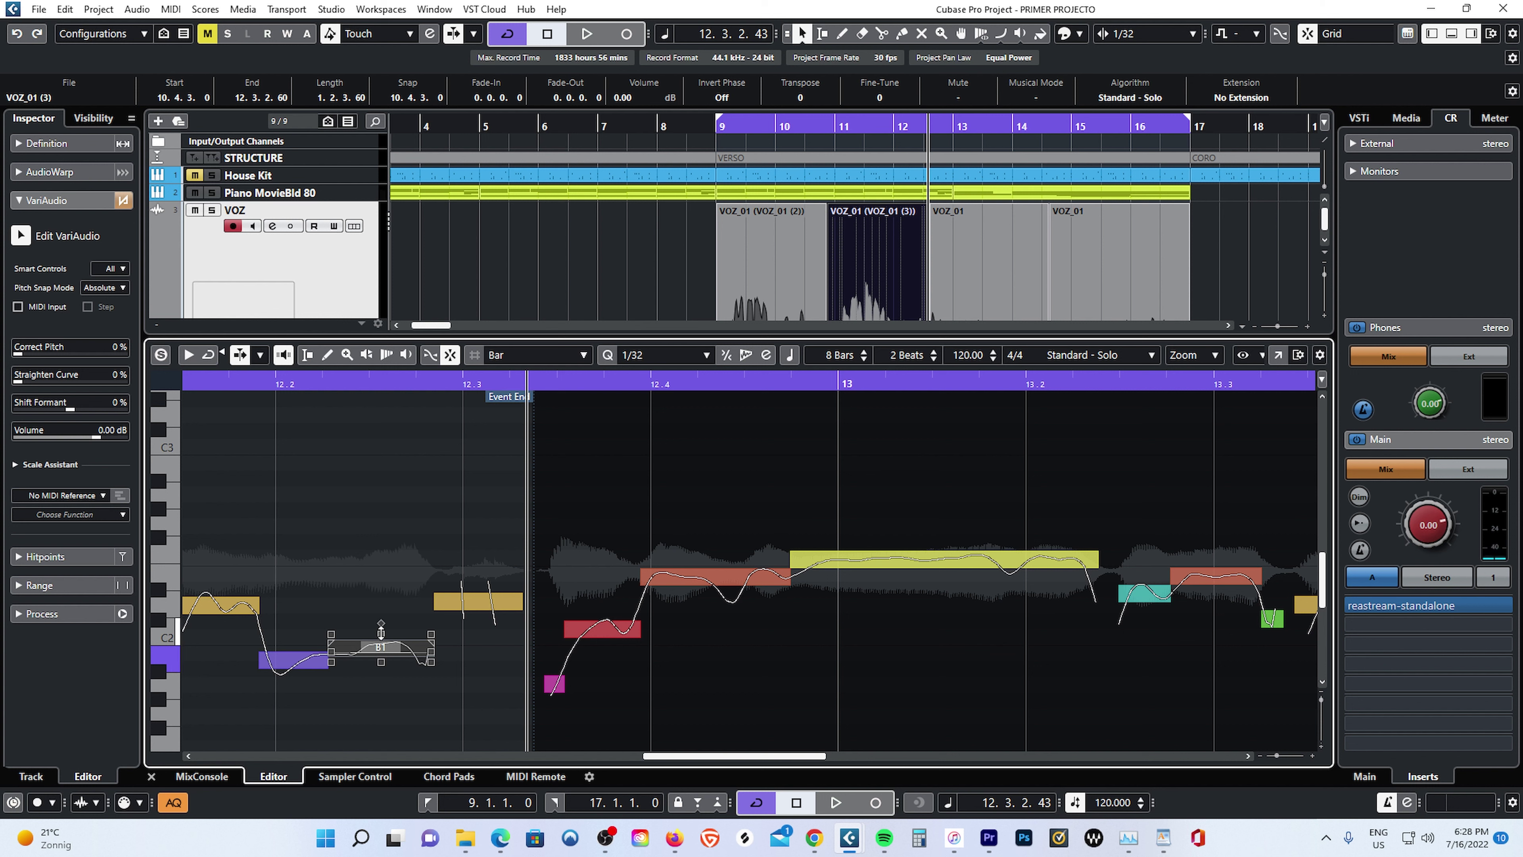
drag(382, 636, 384, 673)
click(383, 670)
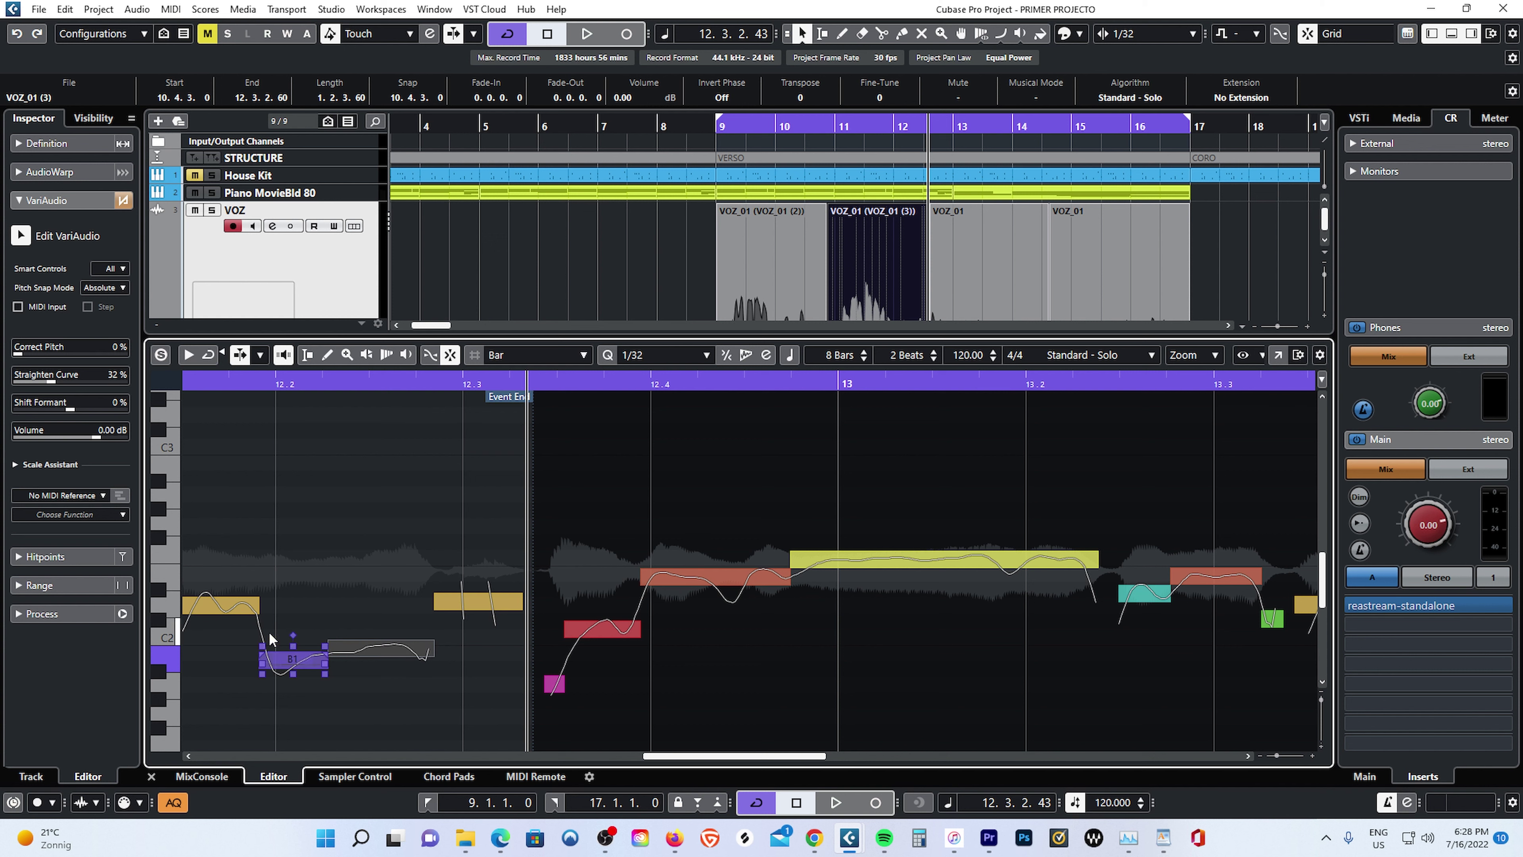
Play the end of the phrase from bar 12 twice to check the B1 segments.
click(208, 383)
key(space)
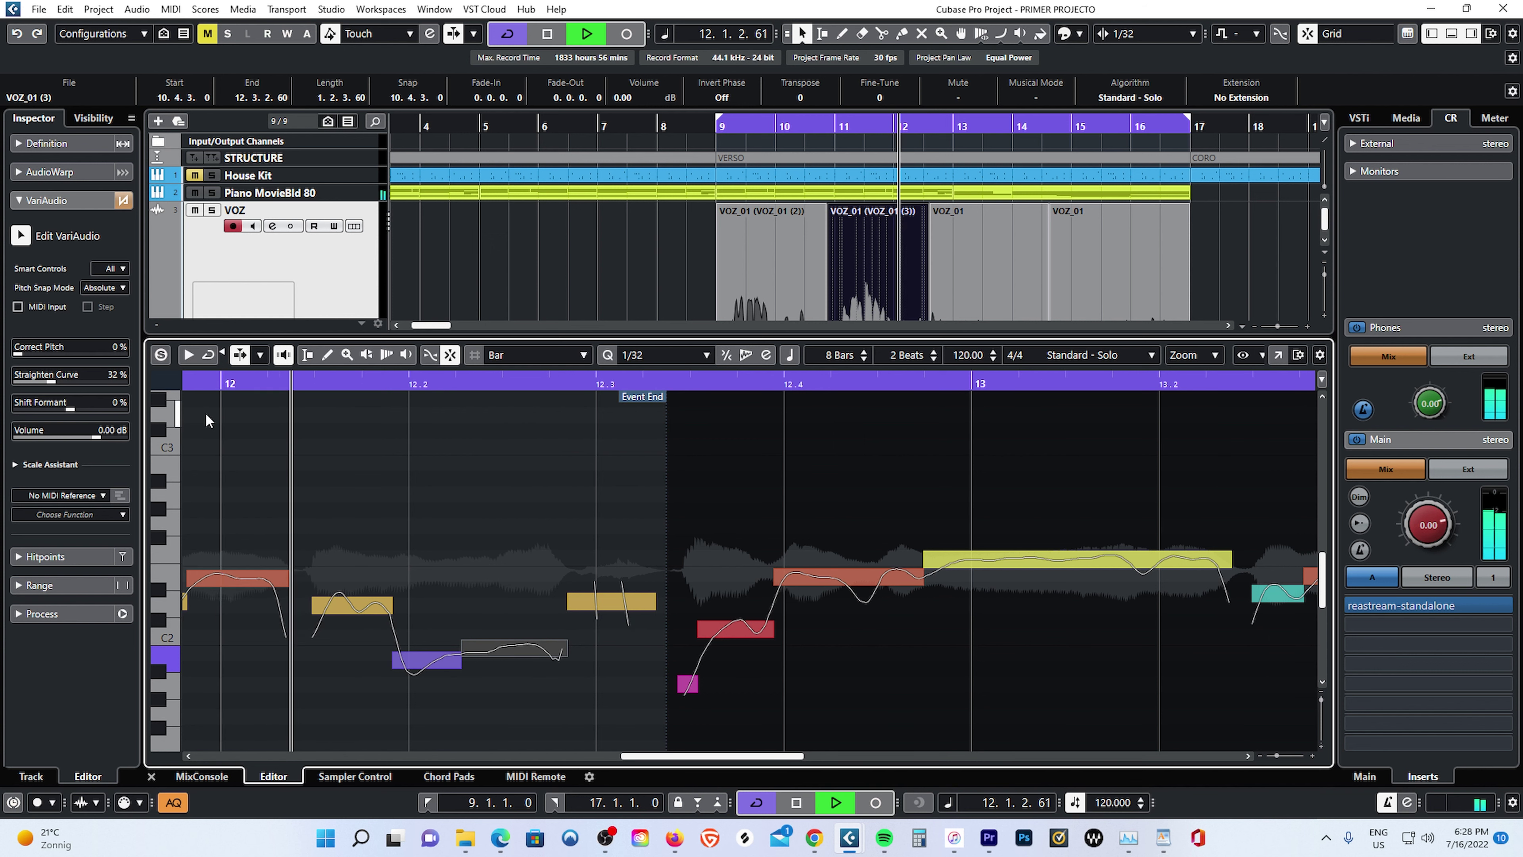
key(space)
click(207, 384)
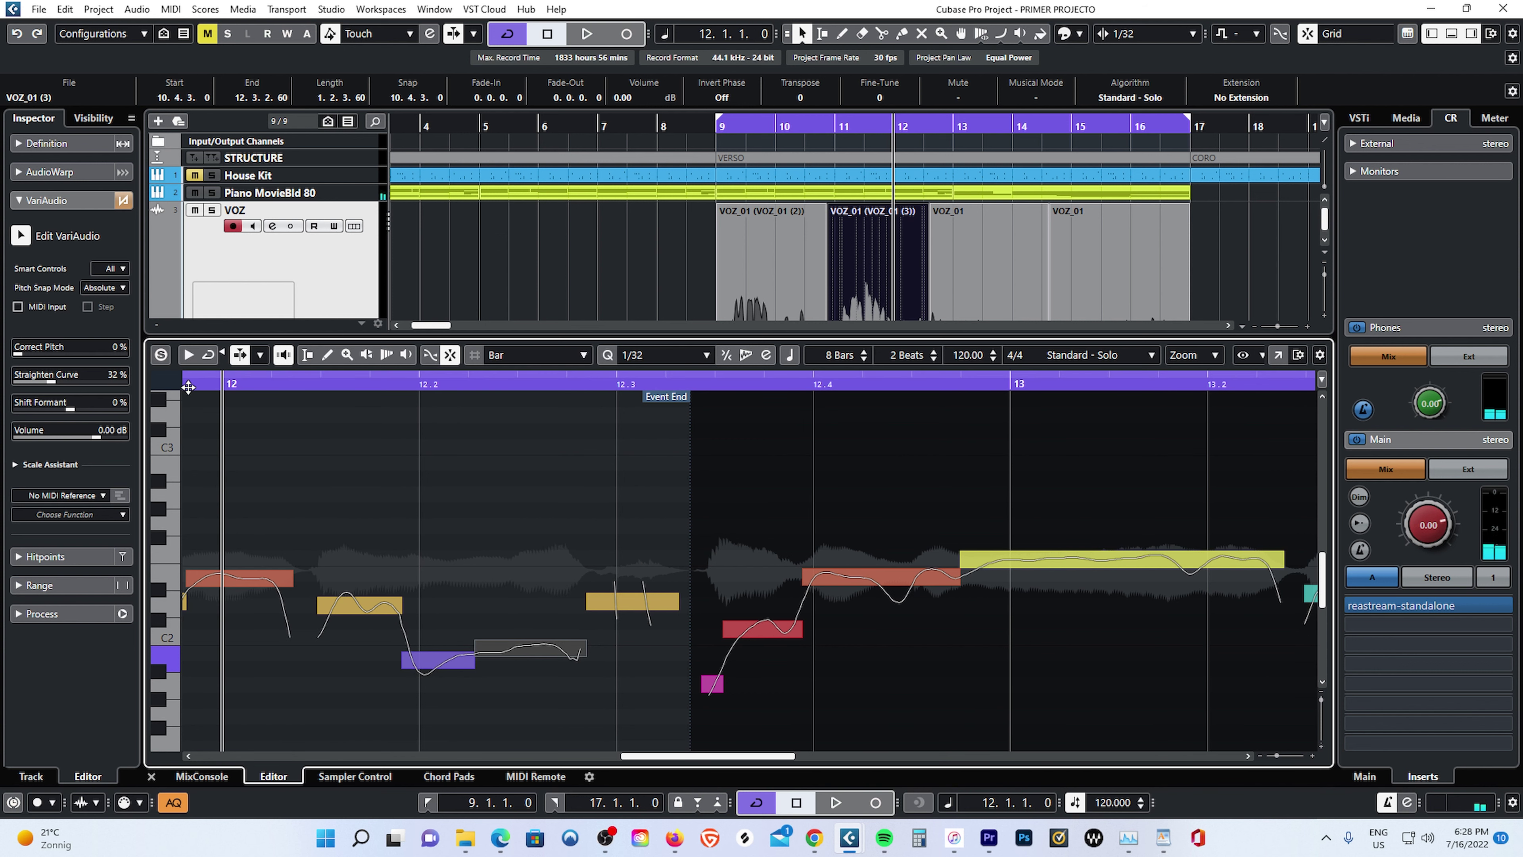
key(space)
Open the next VOZ_01 event, starting after 12.3, in the editor, stop playback, and place the playhead at bar 13.
click(983, 279)
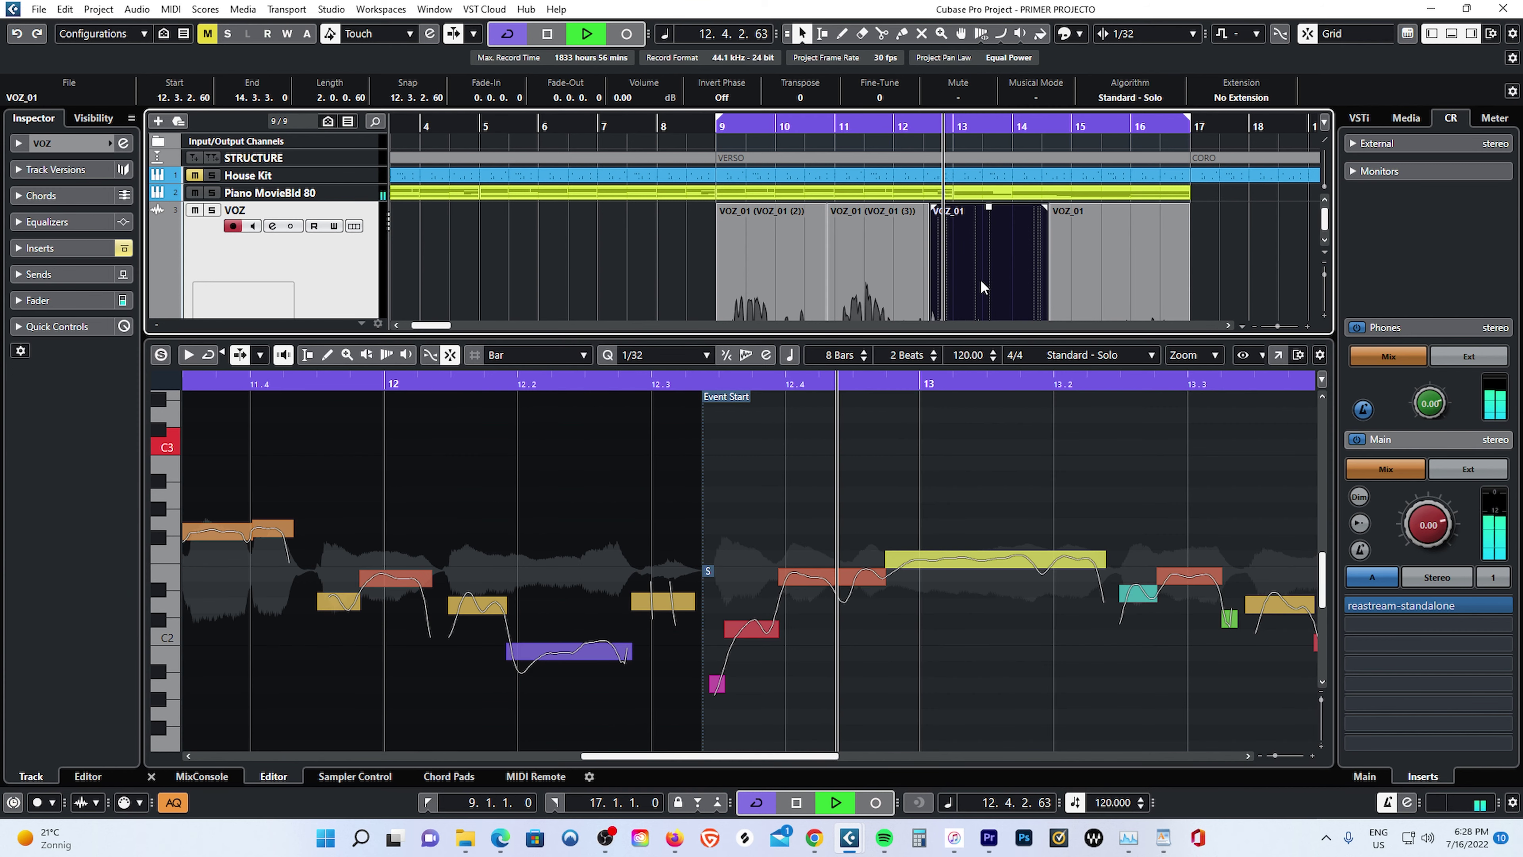
key(space)
click(707, 398)
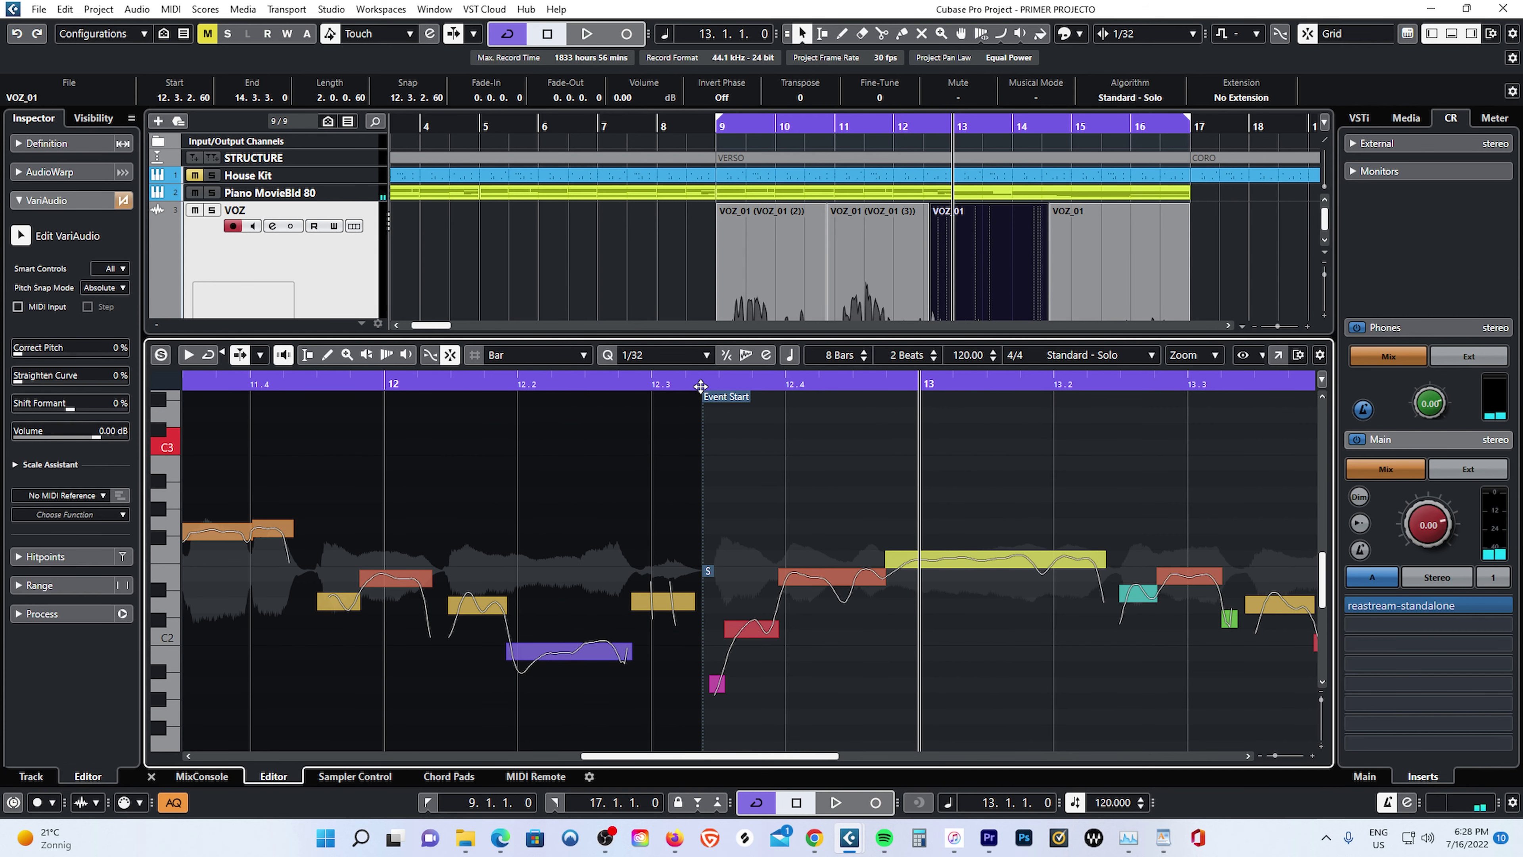
Play the event from bar 13 and split the long C2 segment shortly before 14.2, applying the edit to a new audio version.
key(space)
key(space)
click(601, 639)
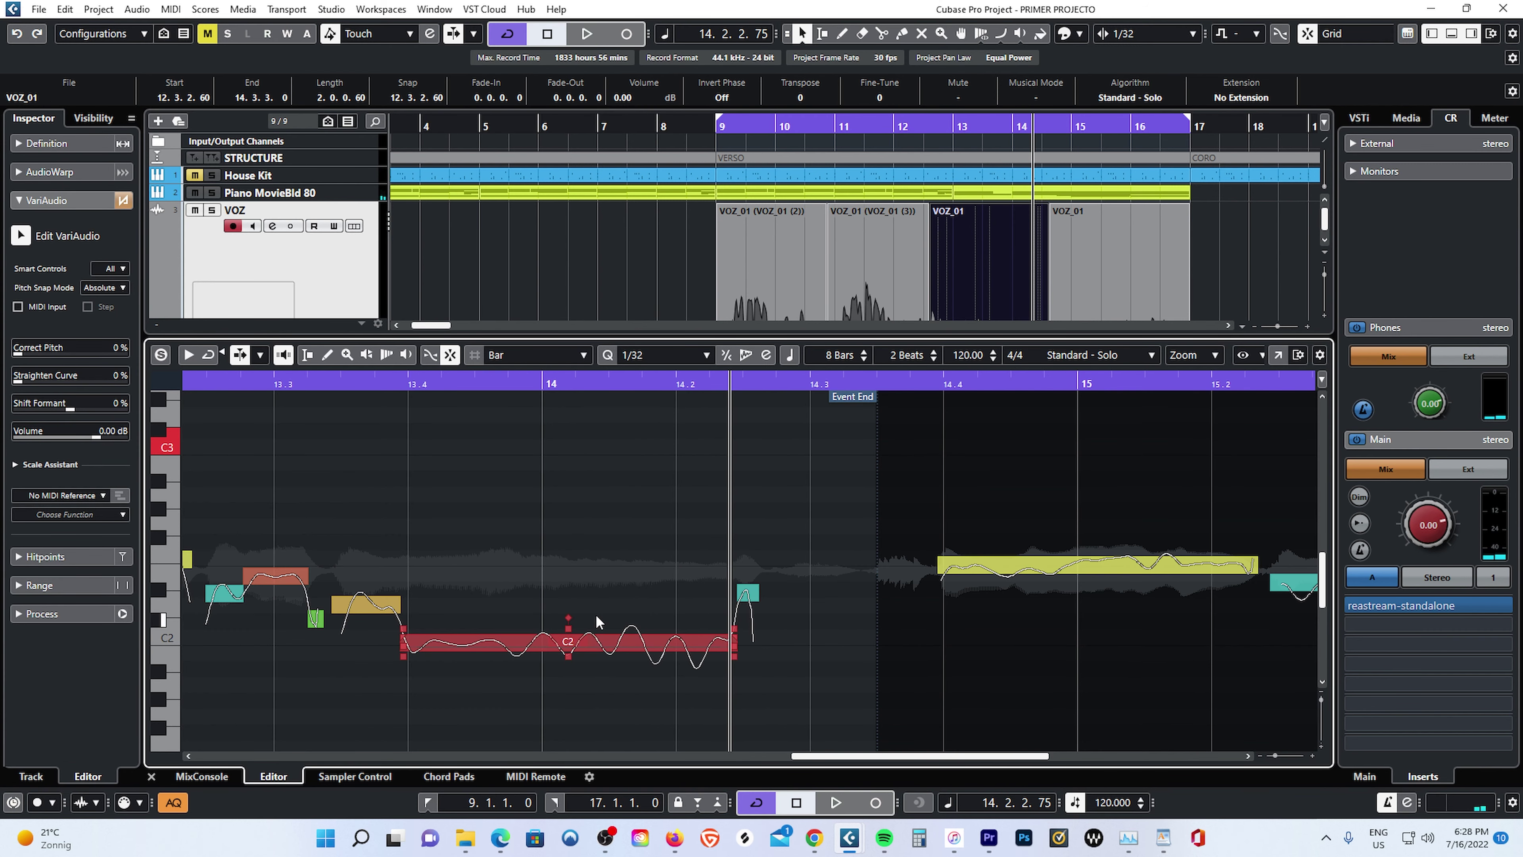
click(600, 642)
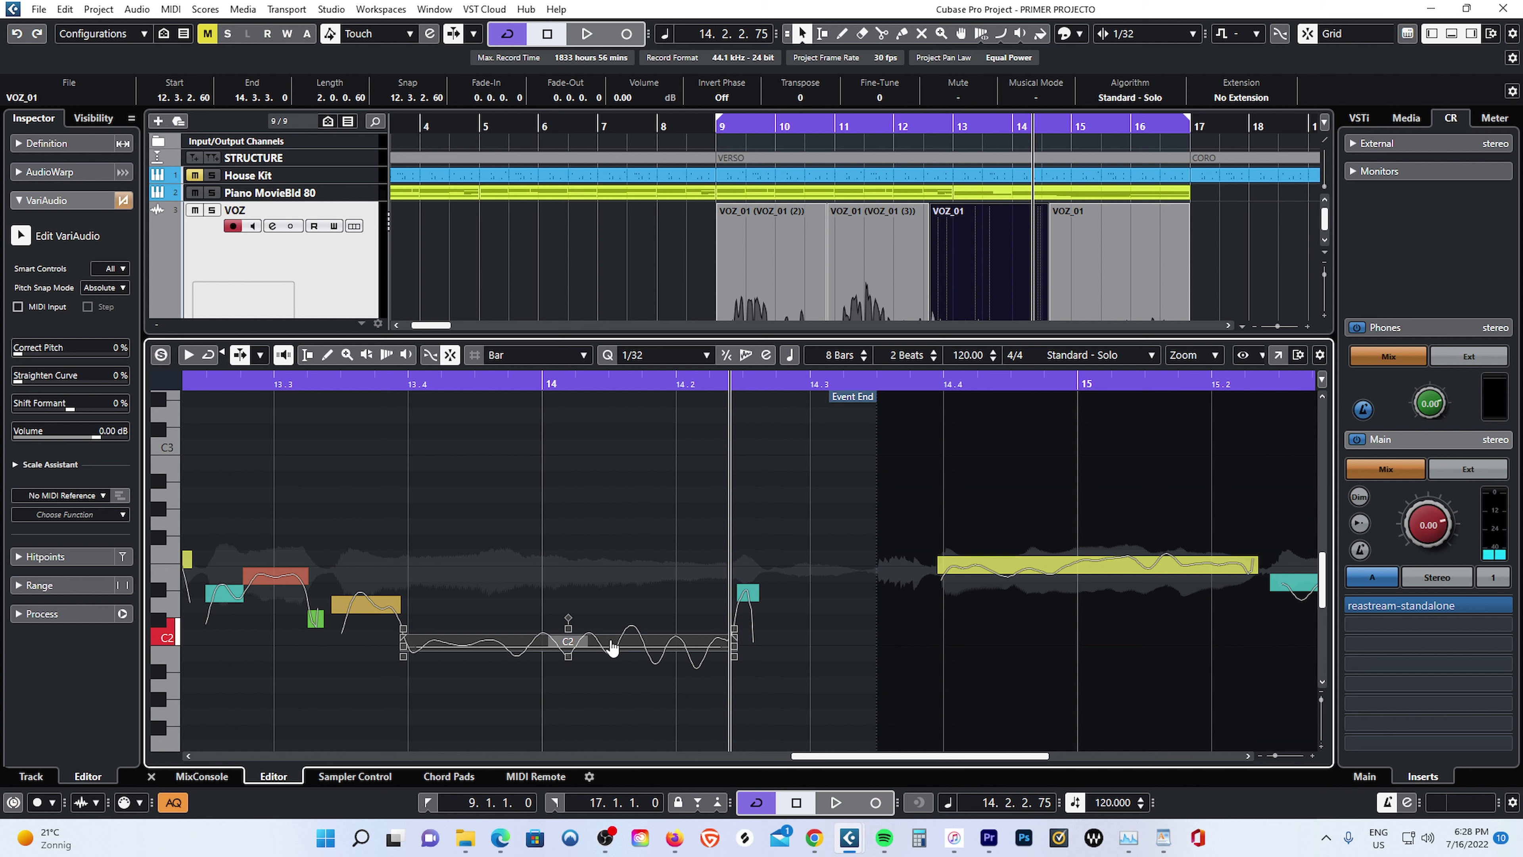
click(653, 655)
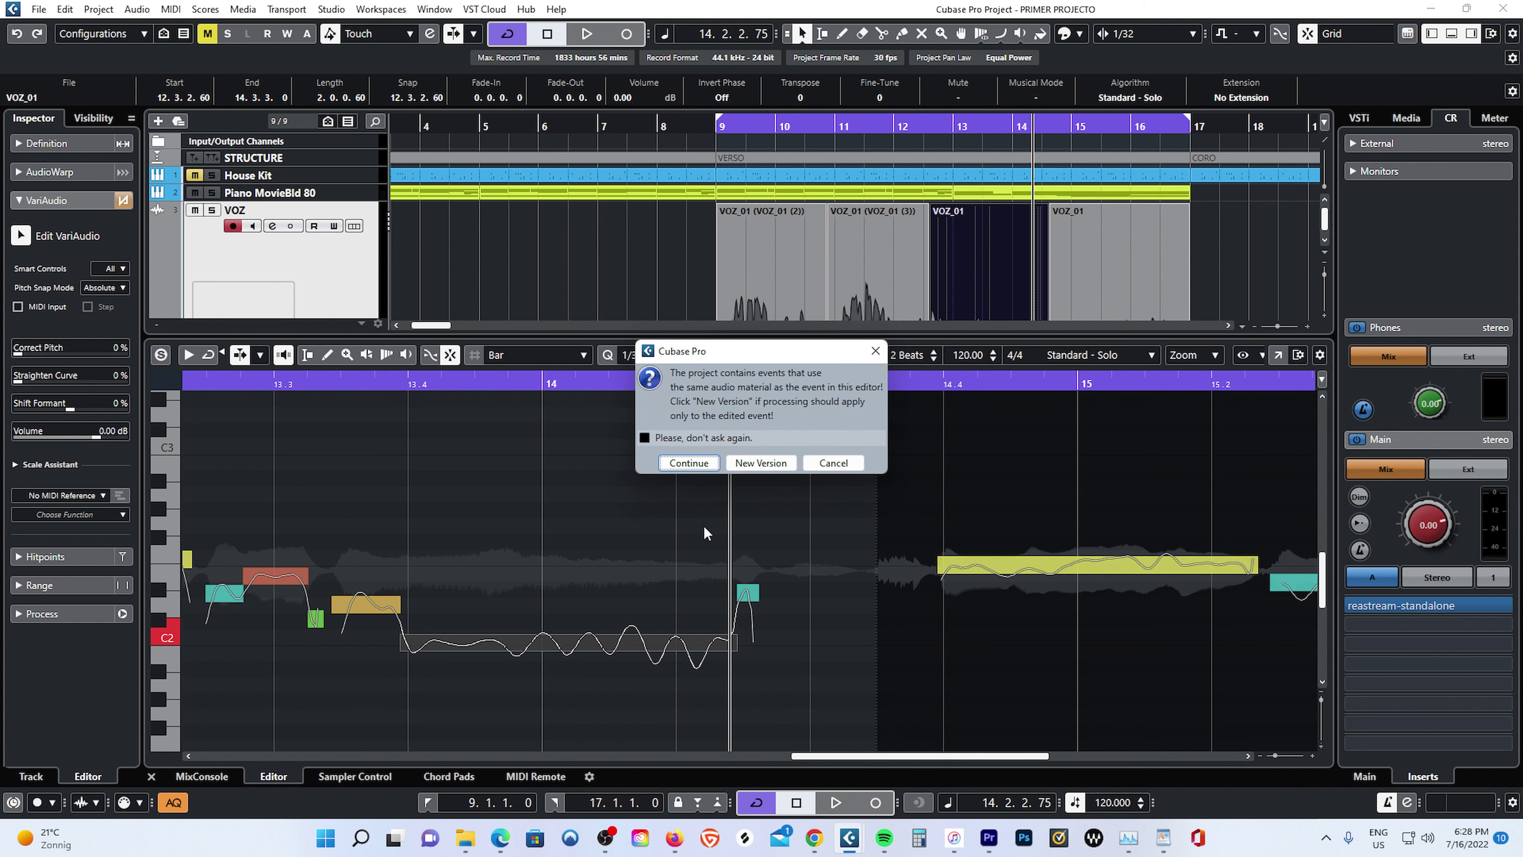
click(761, 463)
Snap the first part of the split C2 segment to C2 and set its Straighten Curve to 42%.
click(593, 643)
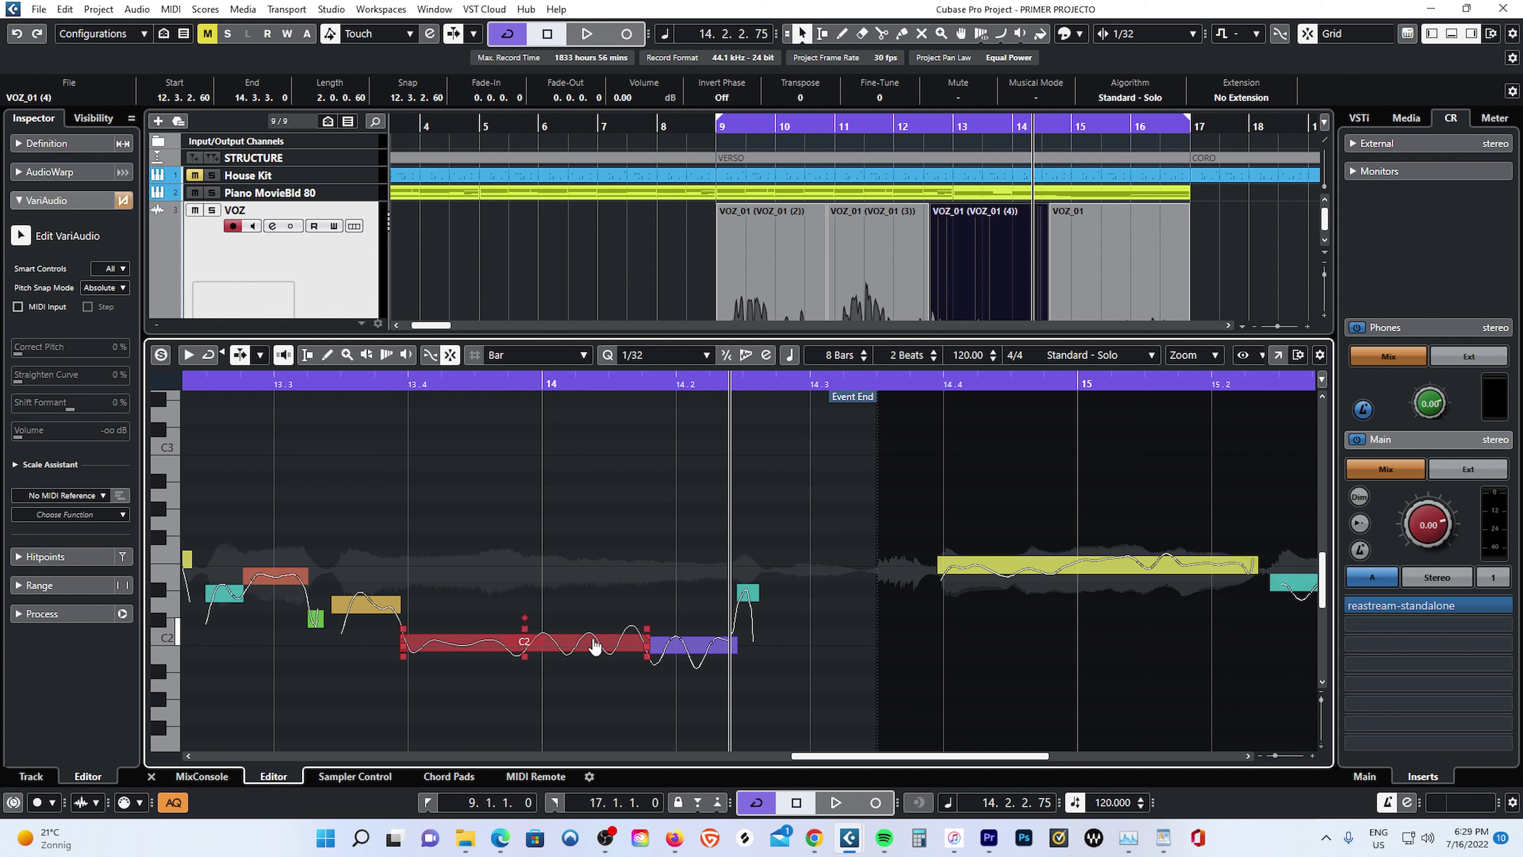
click(595, 647)
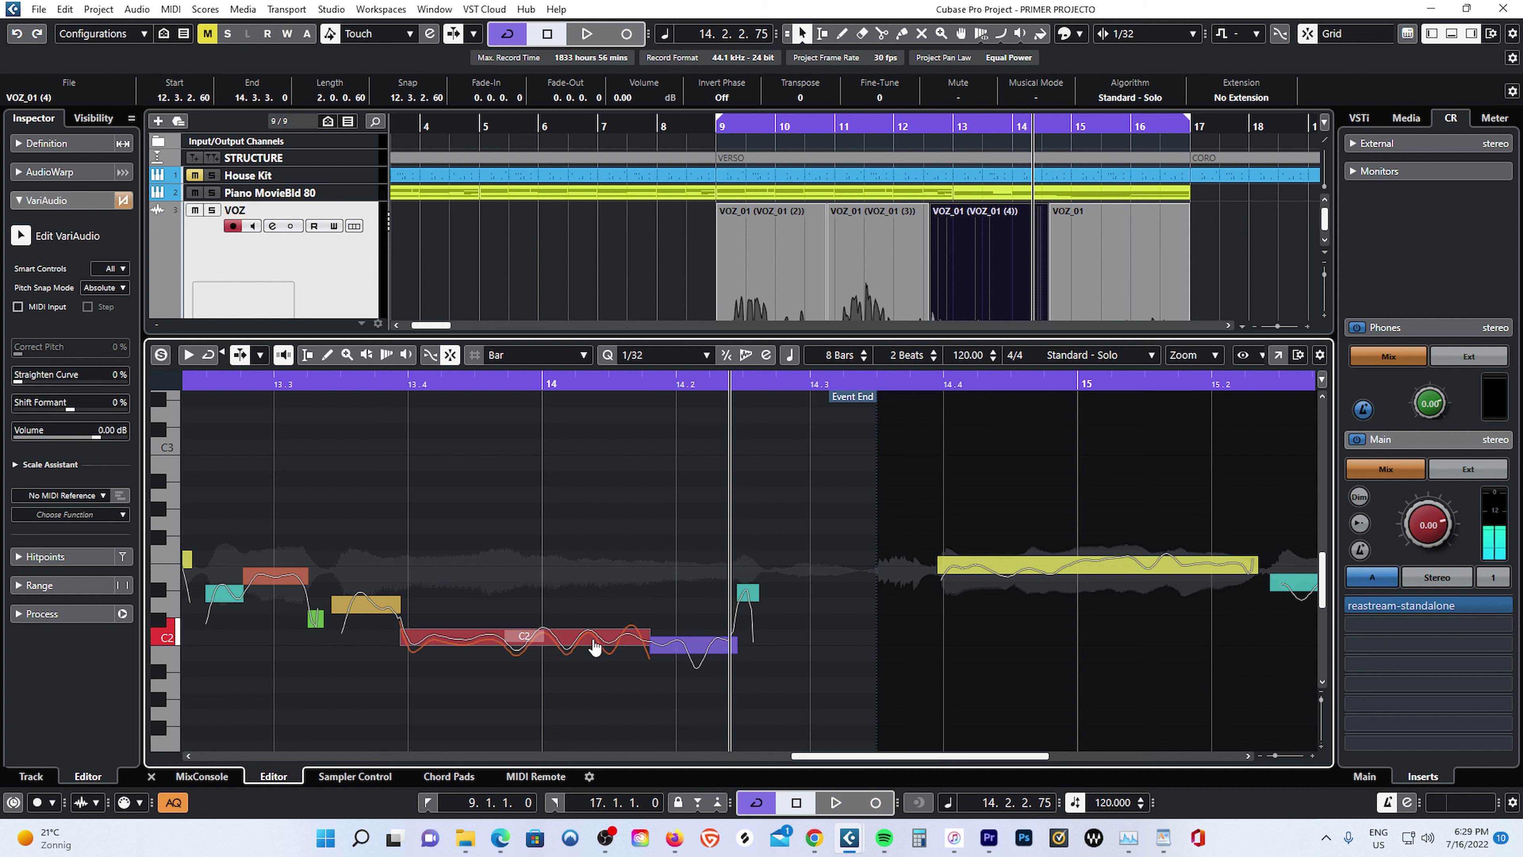
drag(528, 623, 534, 671)
click(527, 670)
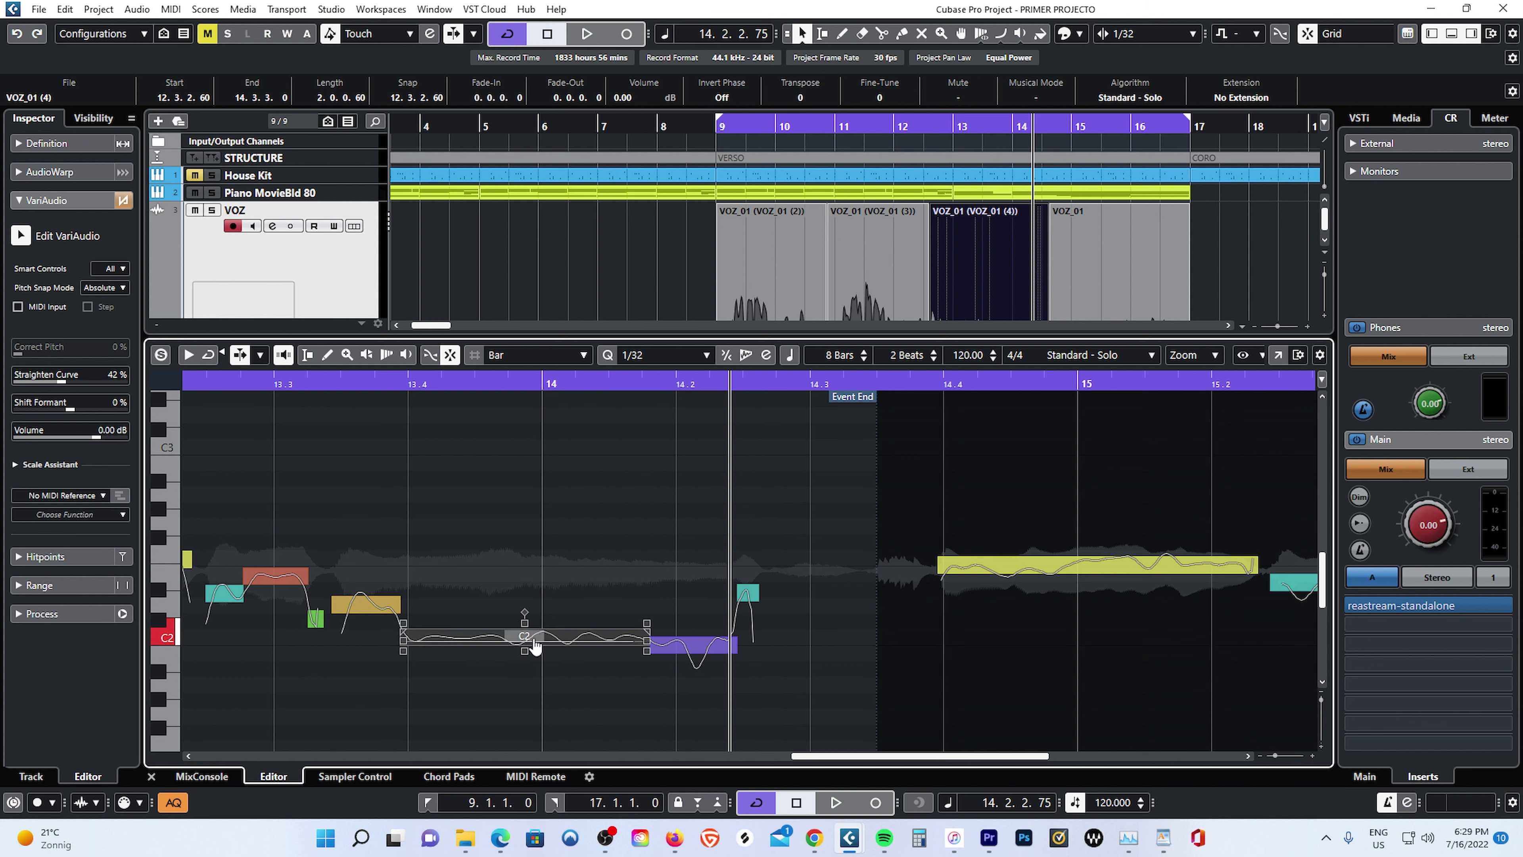
Play the phrase from bar 13 past 14.2 several times to check the straightened C2 segment.
click(247, 379)
key(space)
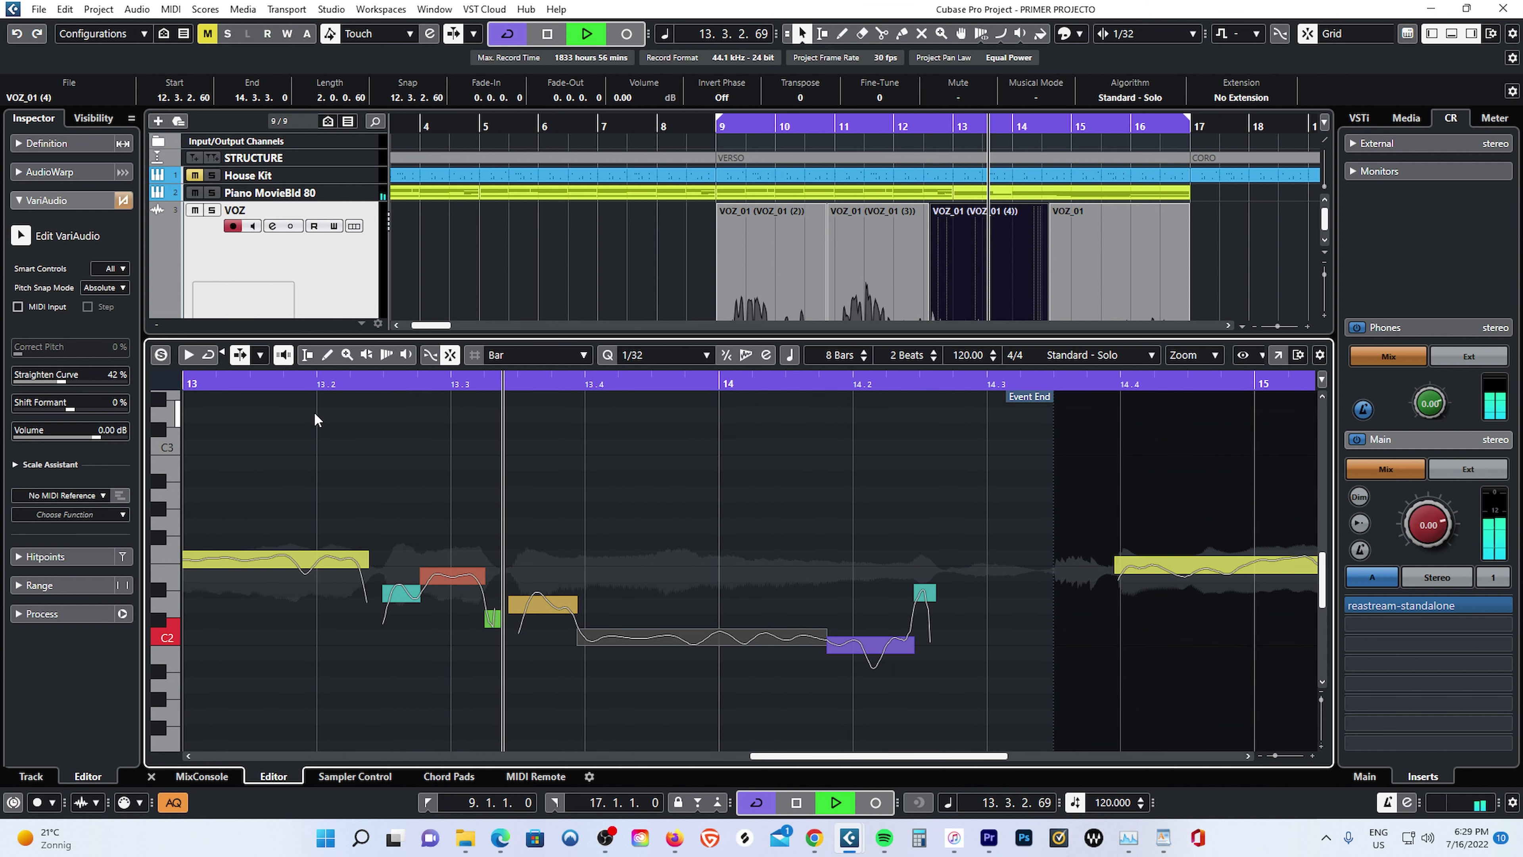
key(space)
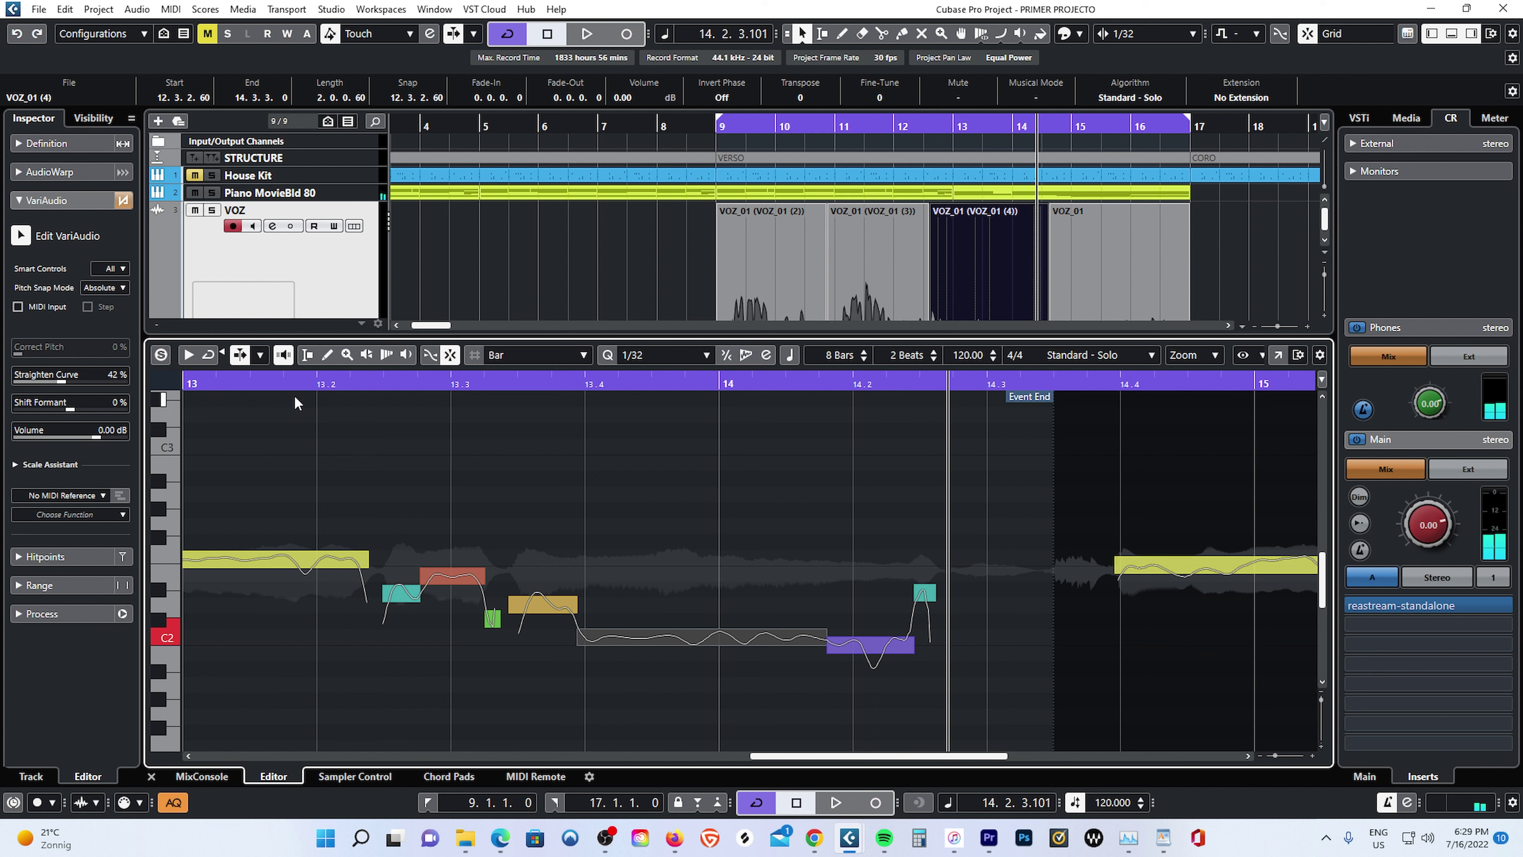
click(302, 385)
key(space)
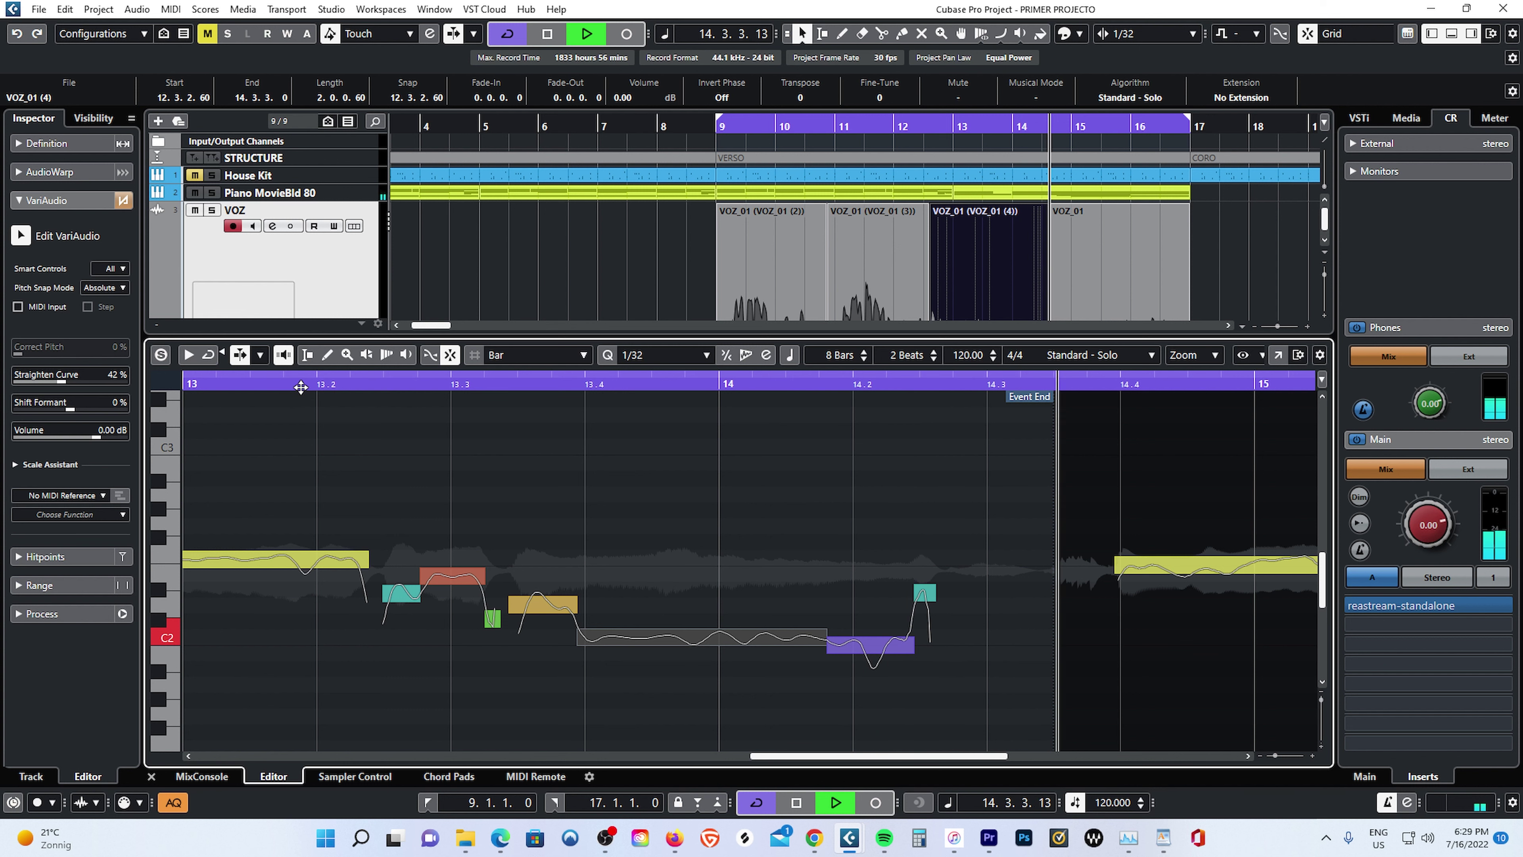
key(space)
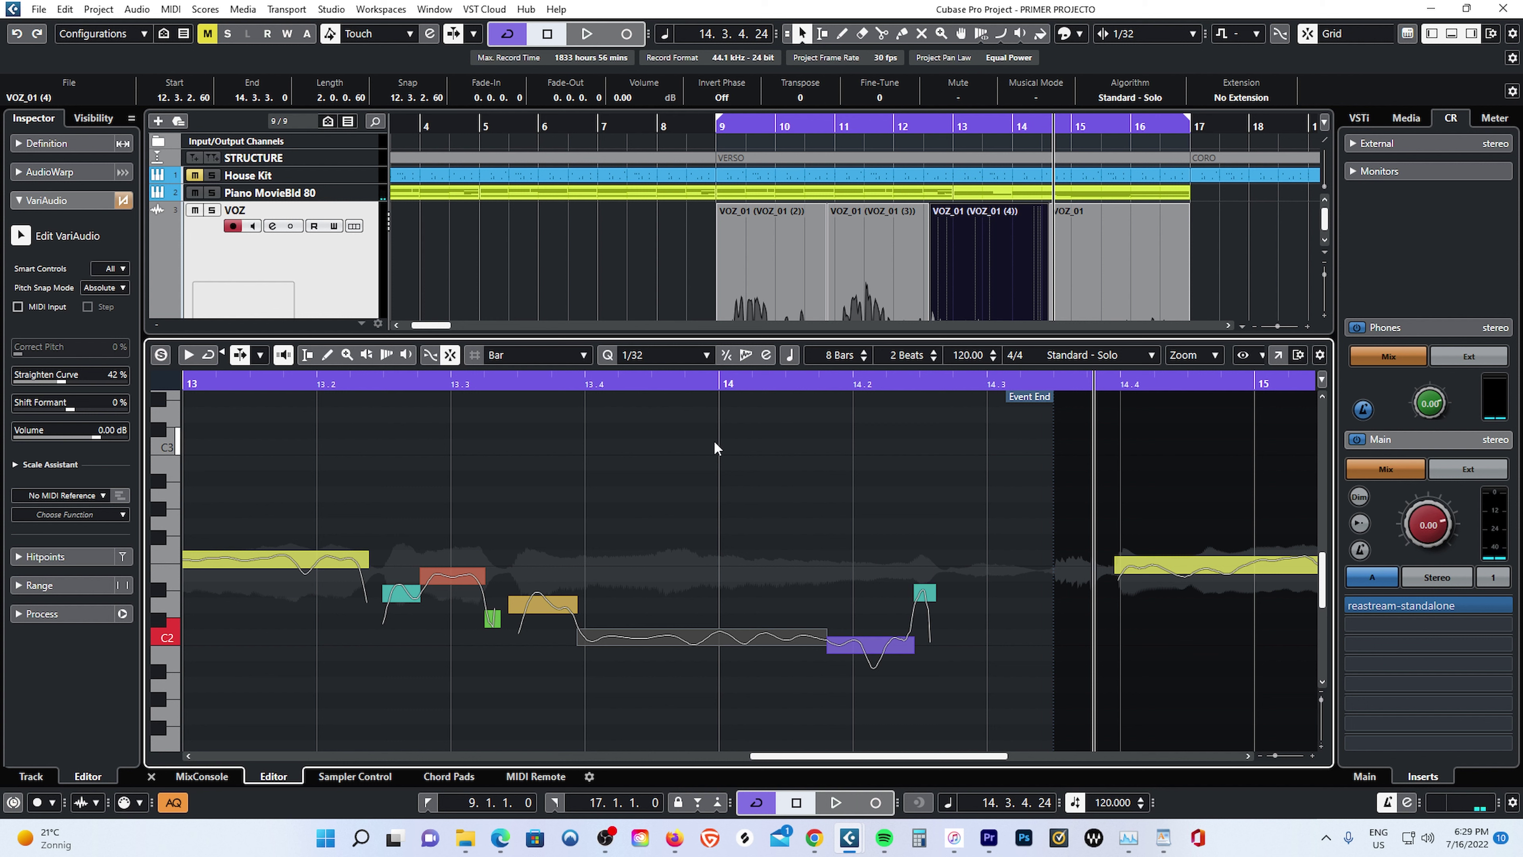
click(526, 387)
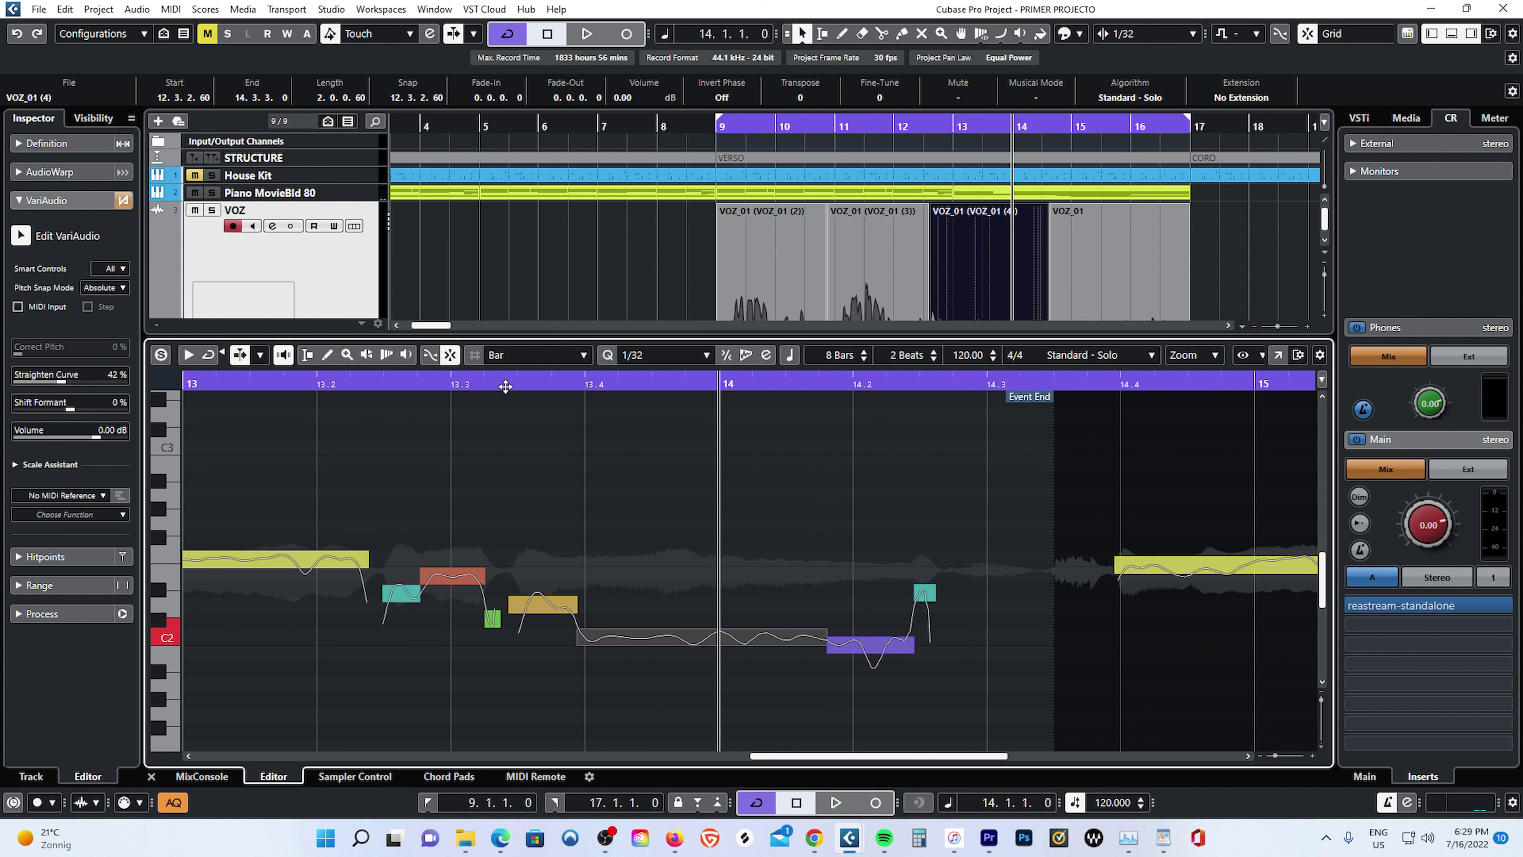
click(345, 383)
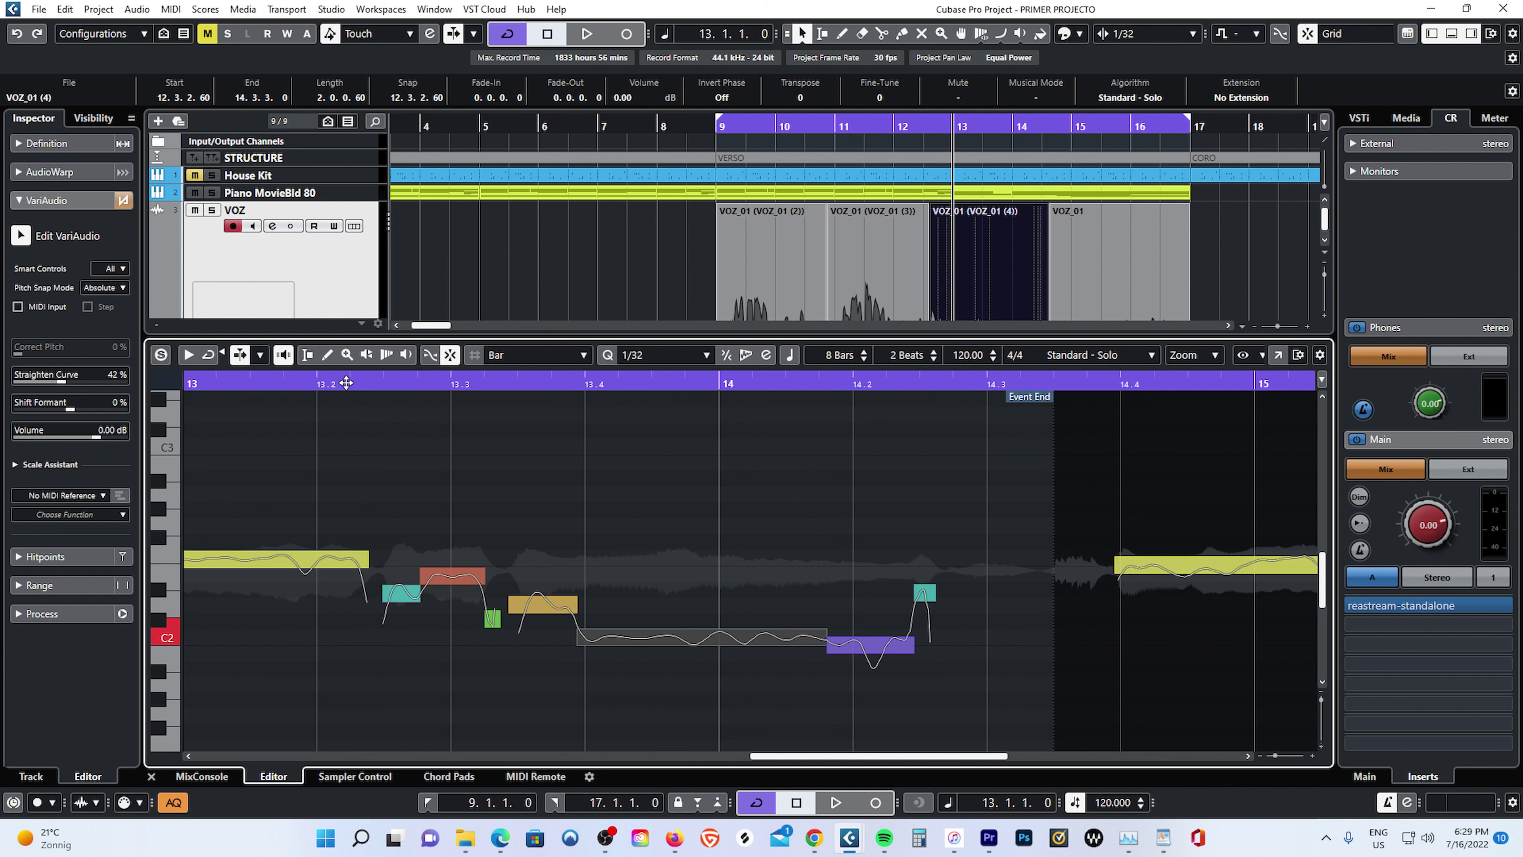
key(space)
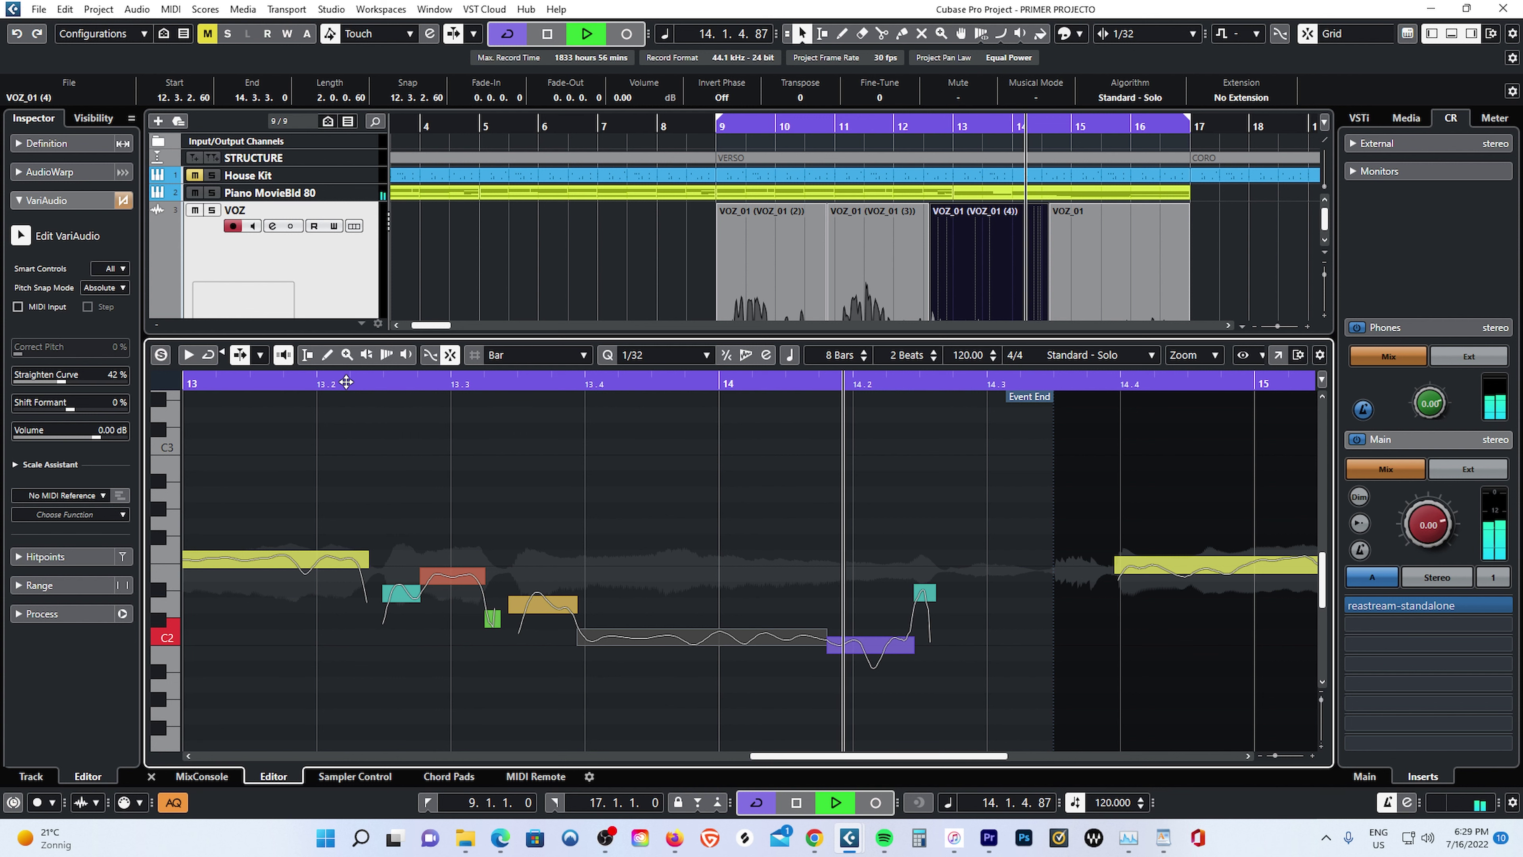
key(space)
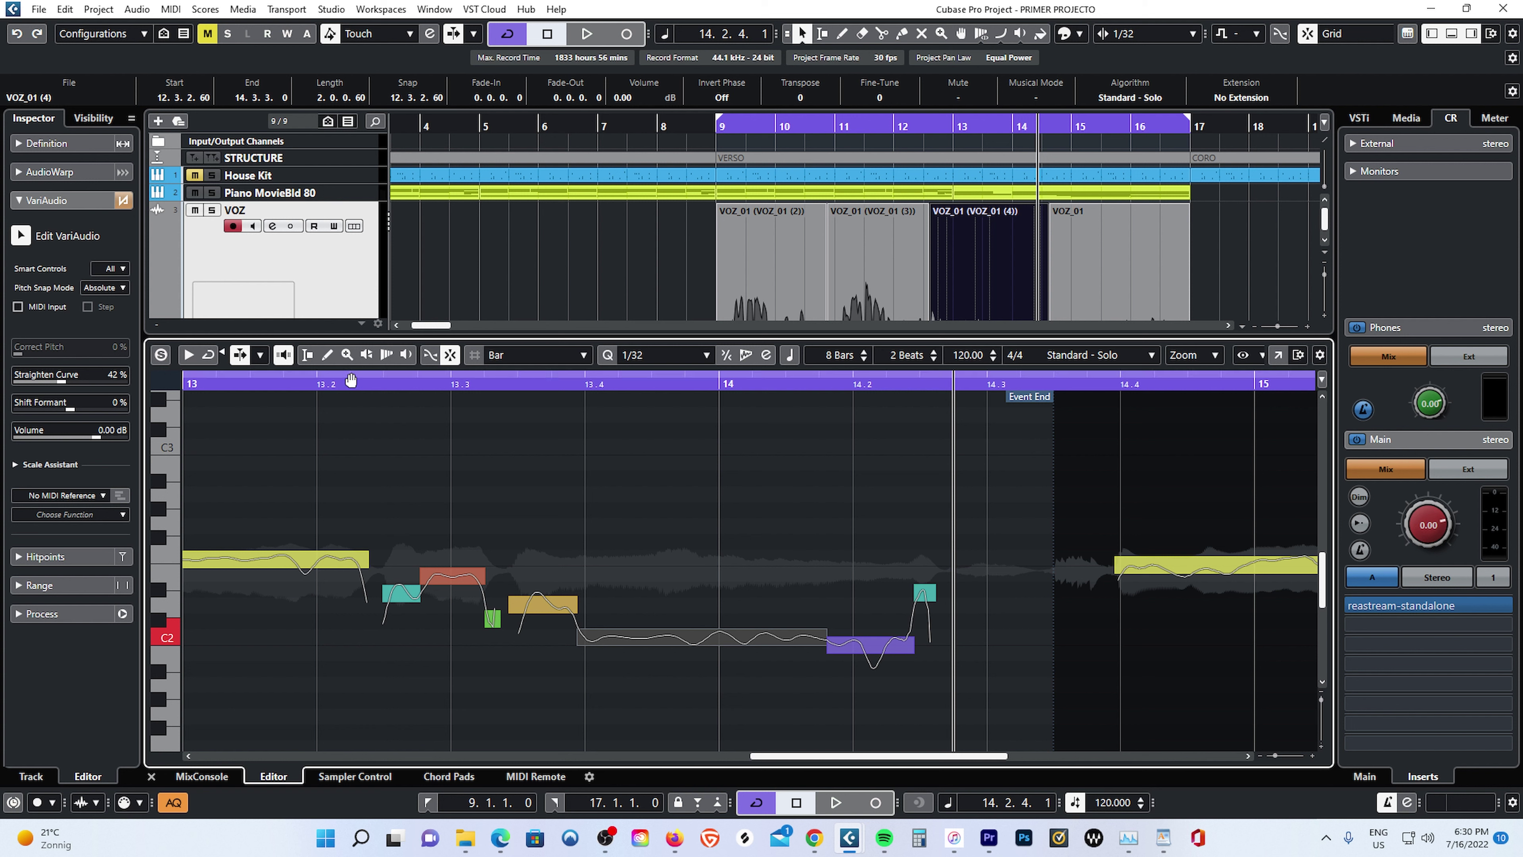
click(294, 383)
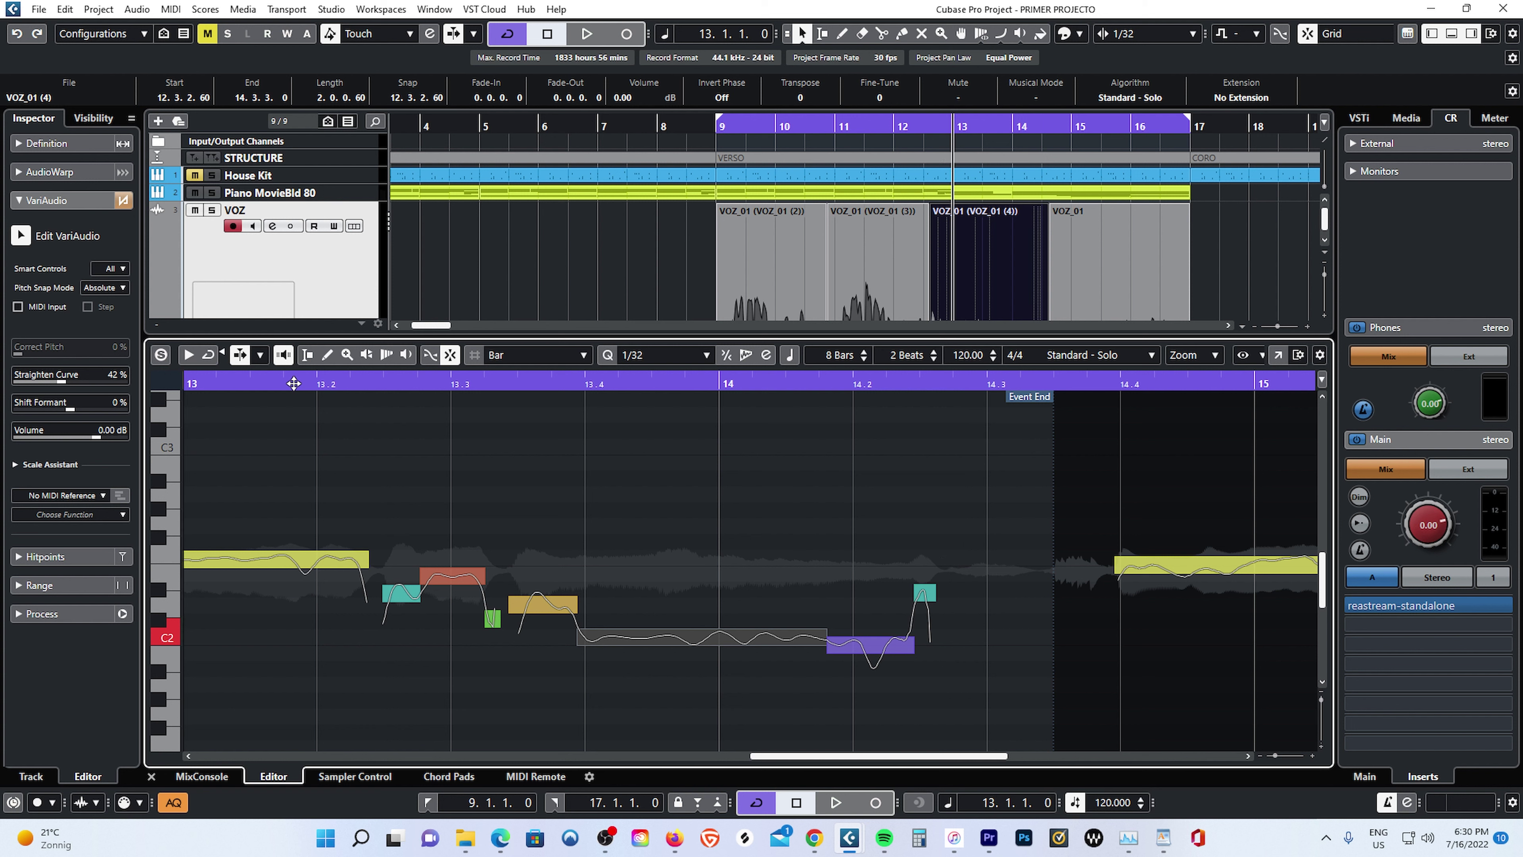
key(space)
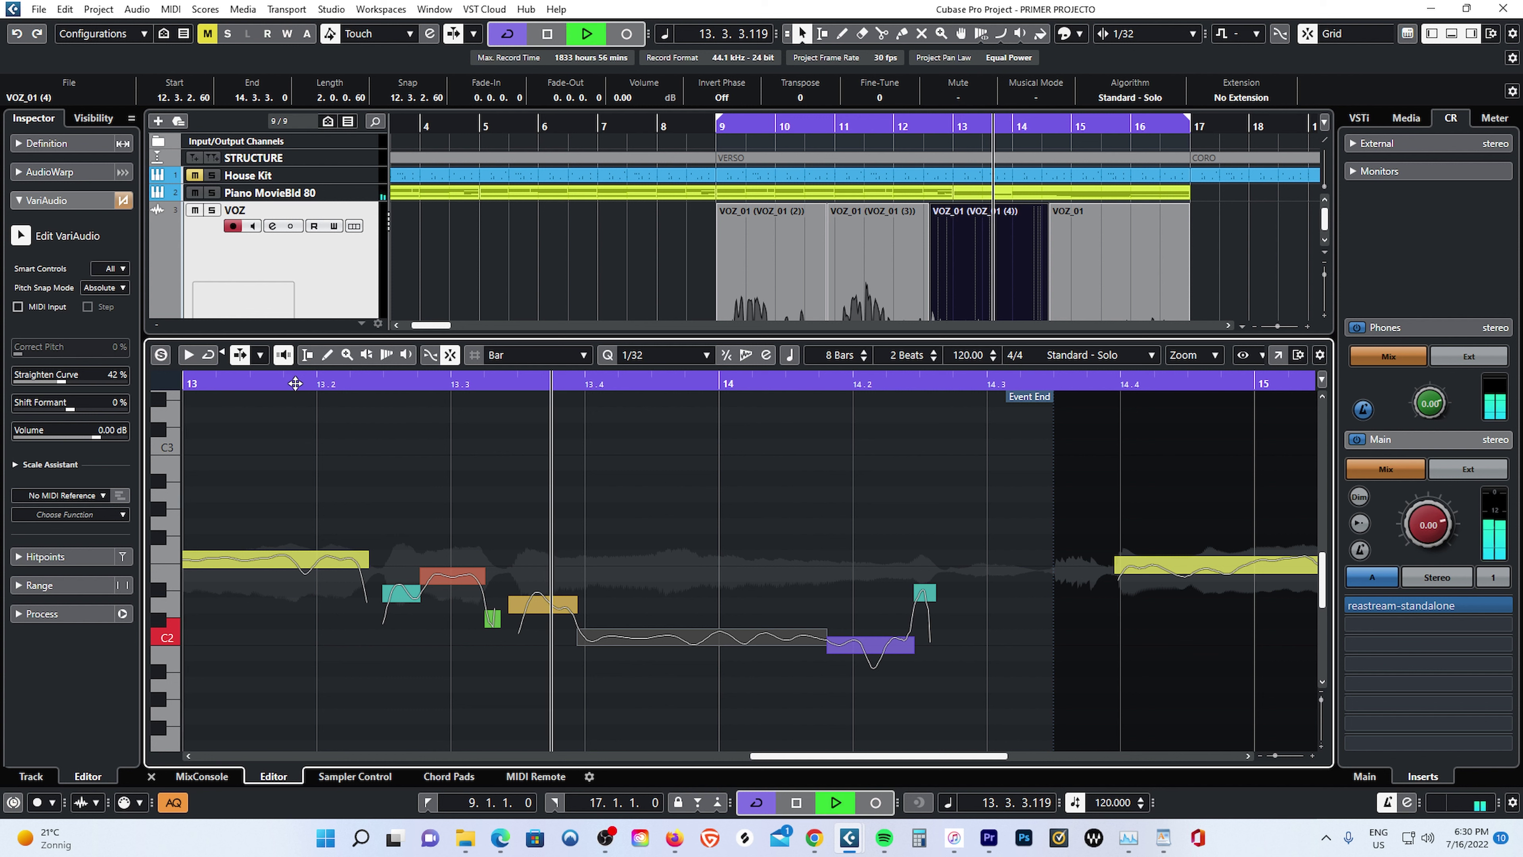
key(space)
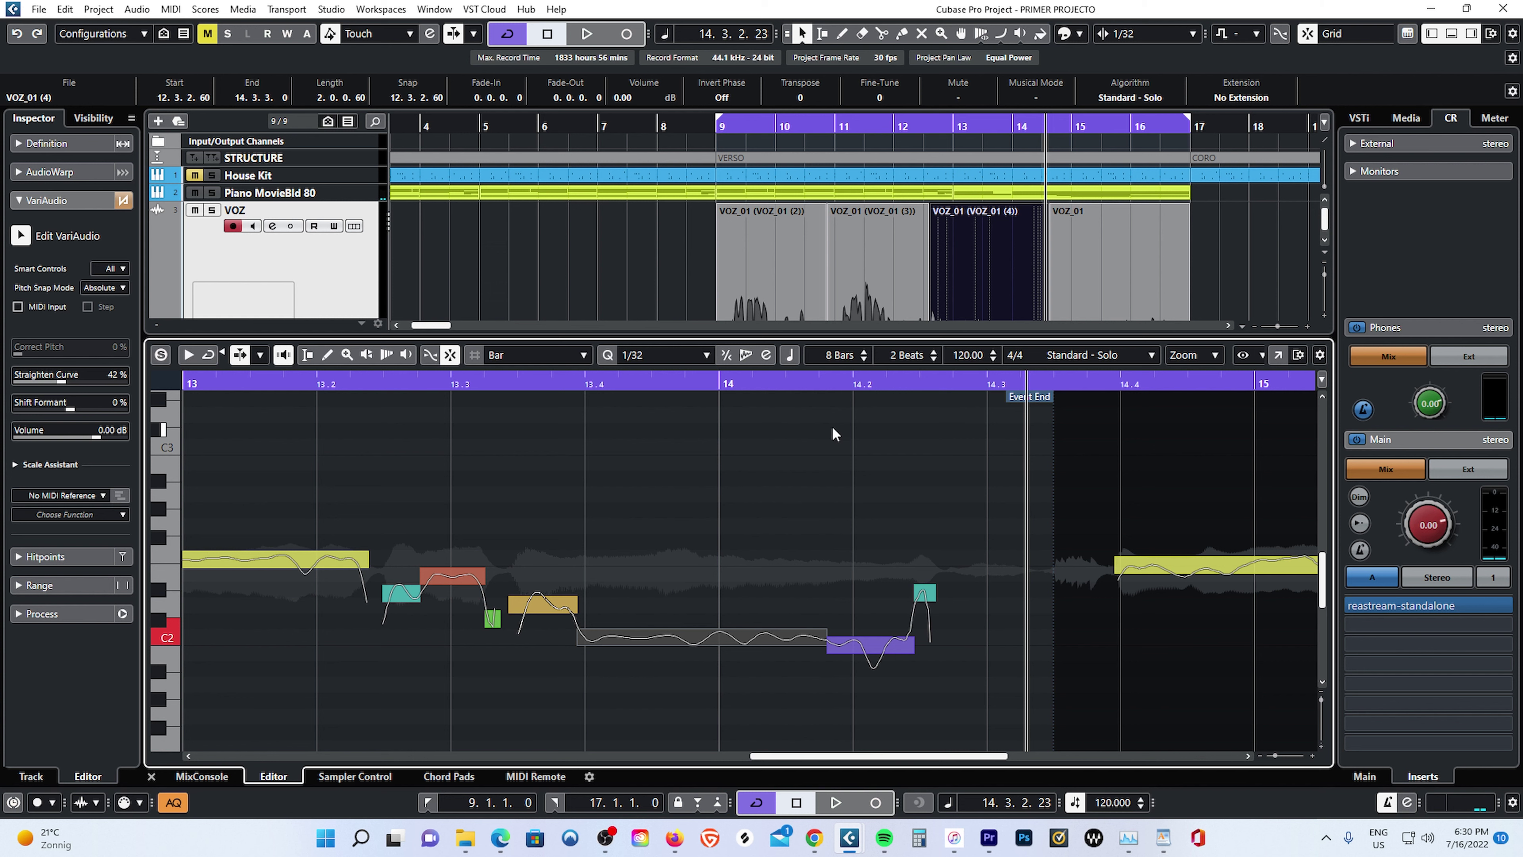
Open the last VOZ_01 event, starting after 14.3, in the editor and play its opening F2 segment repeatedly.
click(1090, 277)
key(space)
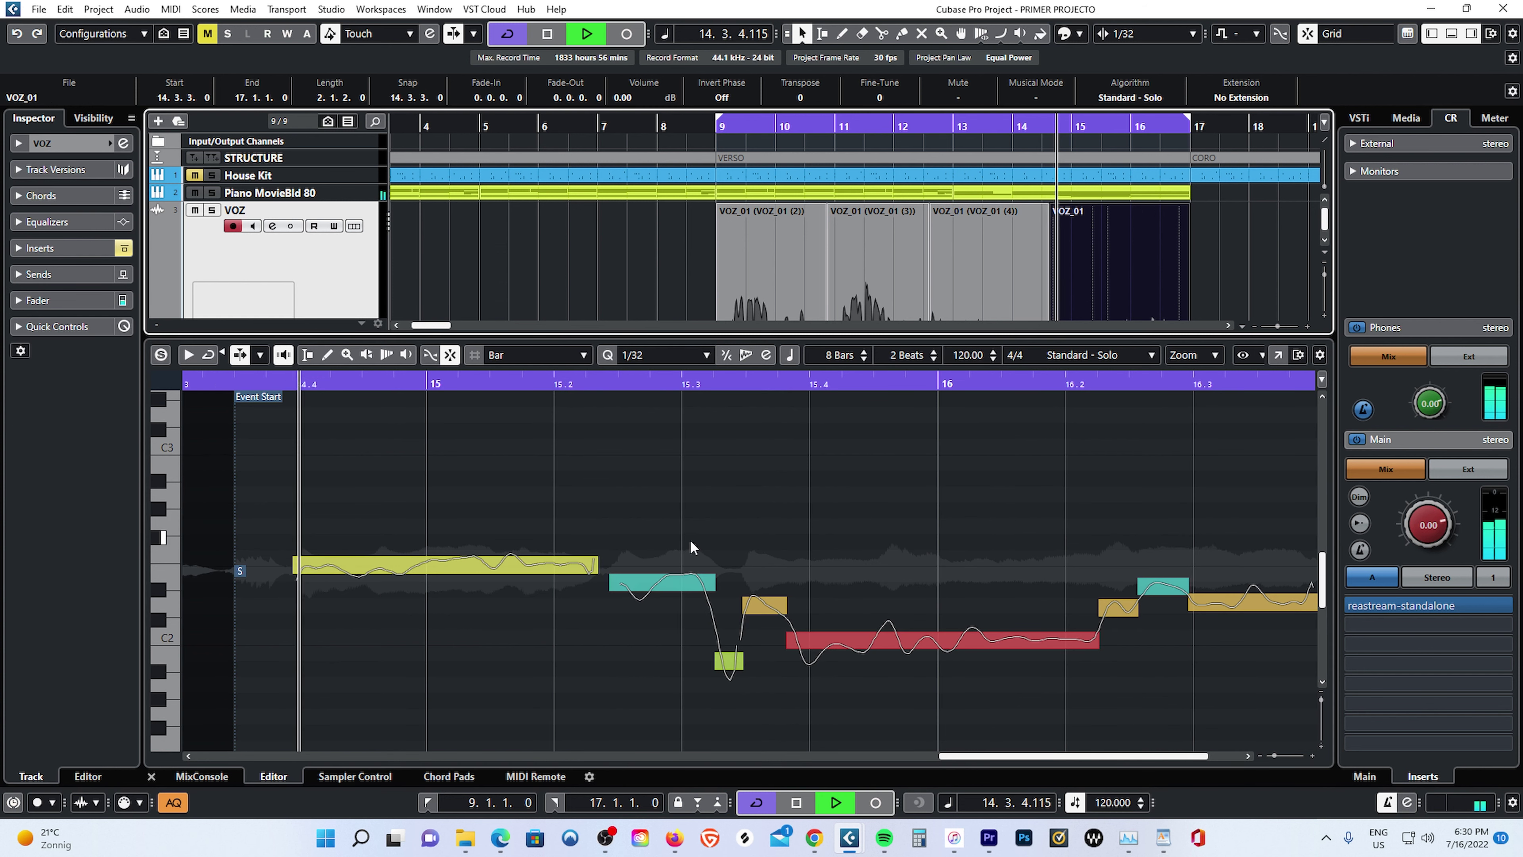
key(space)
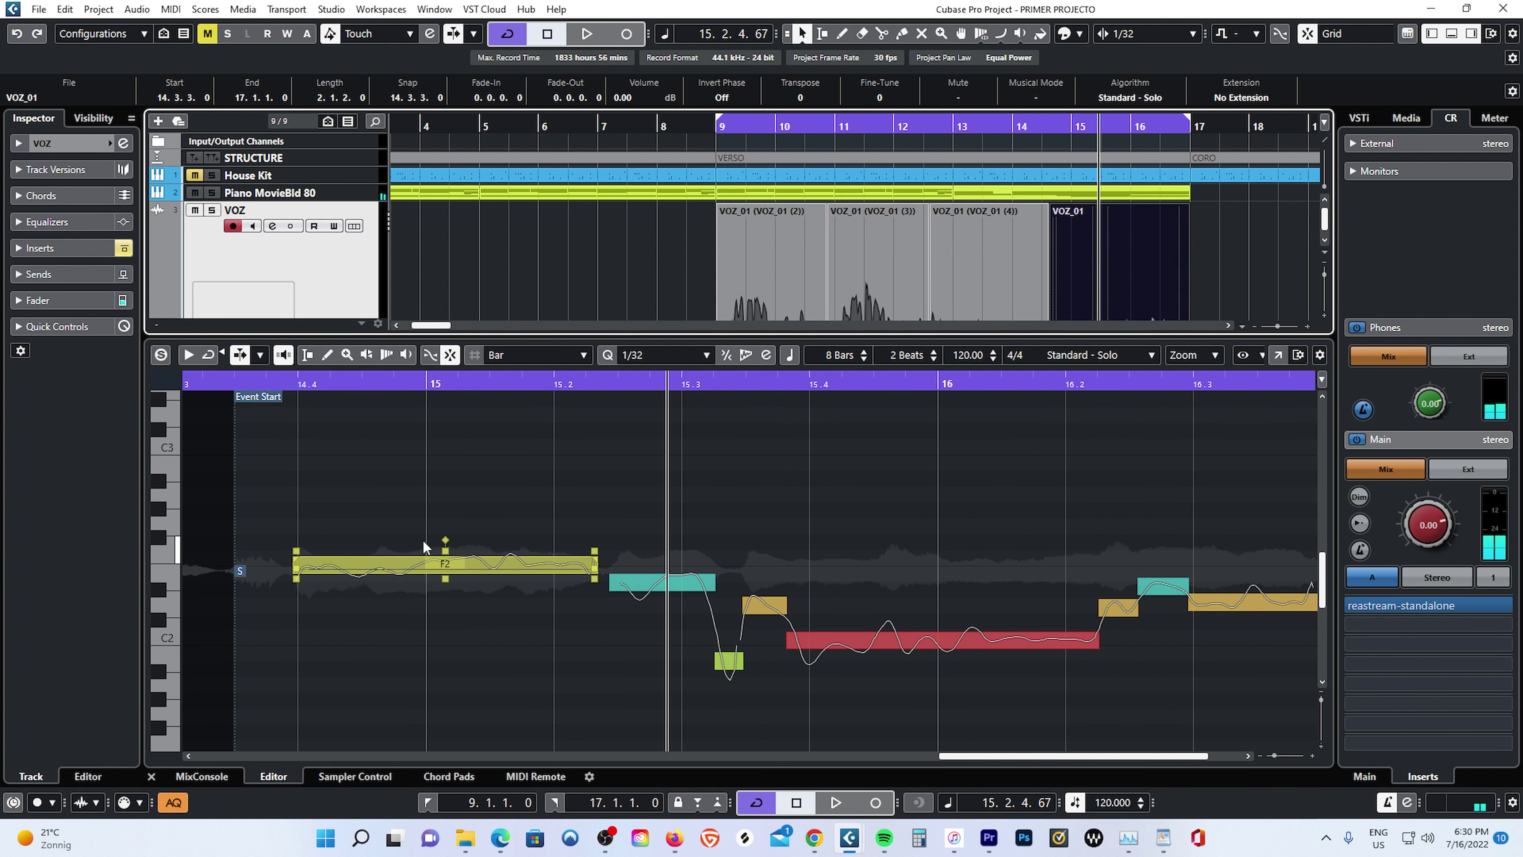
click(268, 384)
key(space)
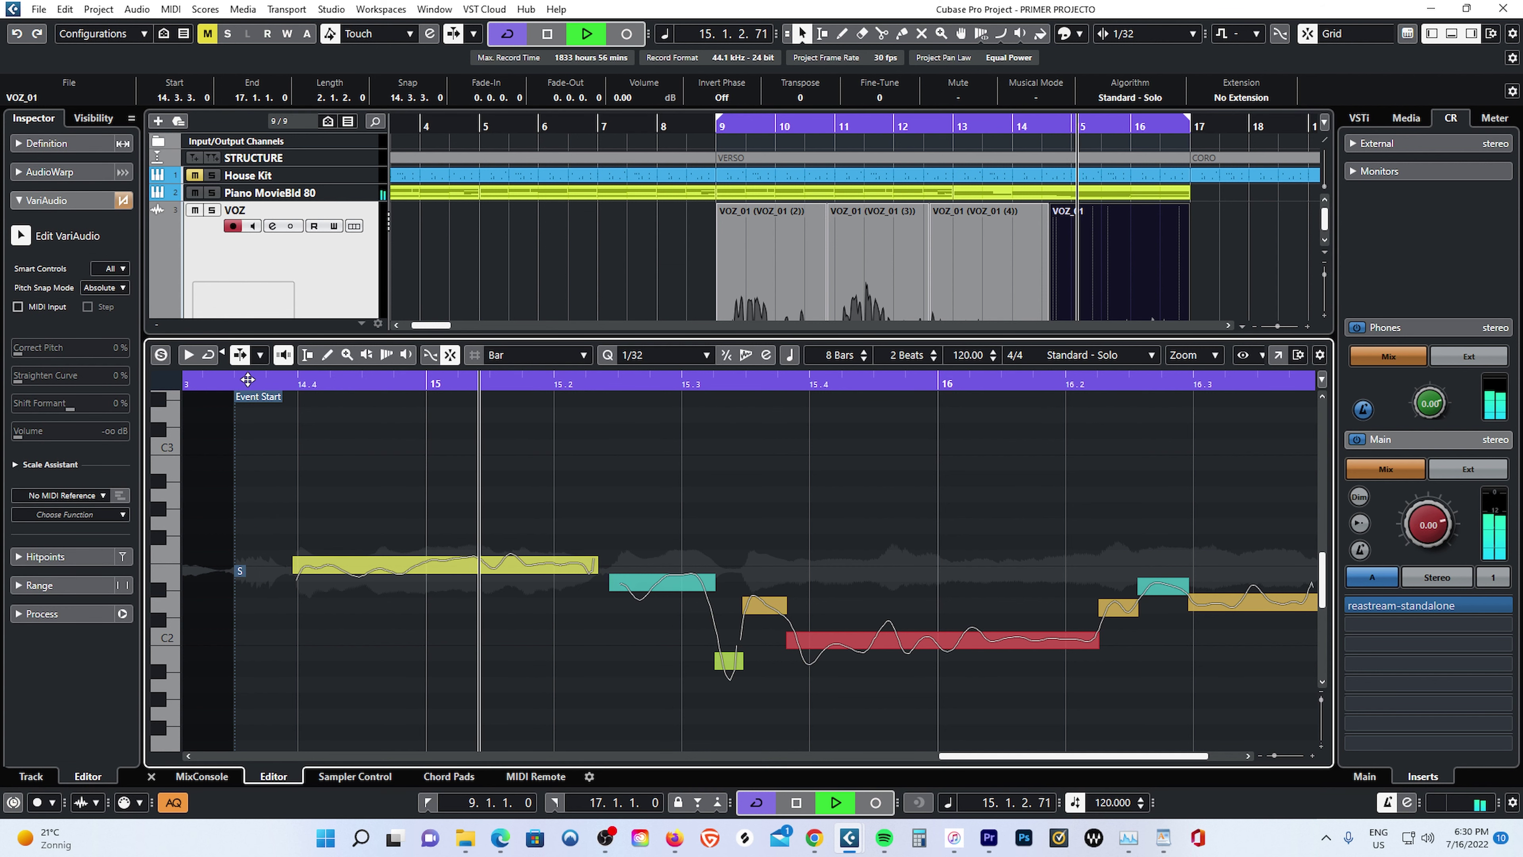
click(248, 379)
mouse_move(247, 379)
mouse_down()
mouse_move(170, 382)
mouse_move(246, 385)
mouse_up()
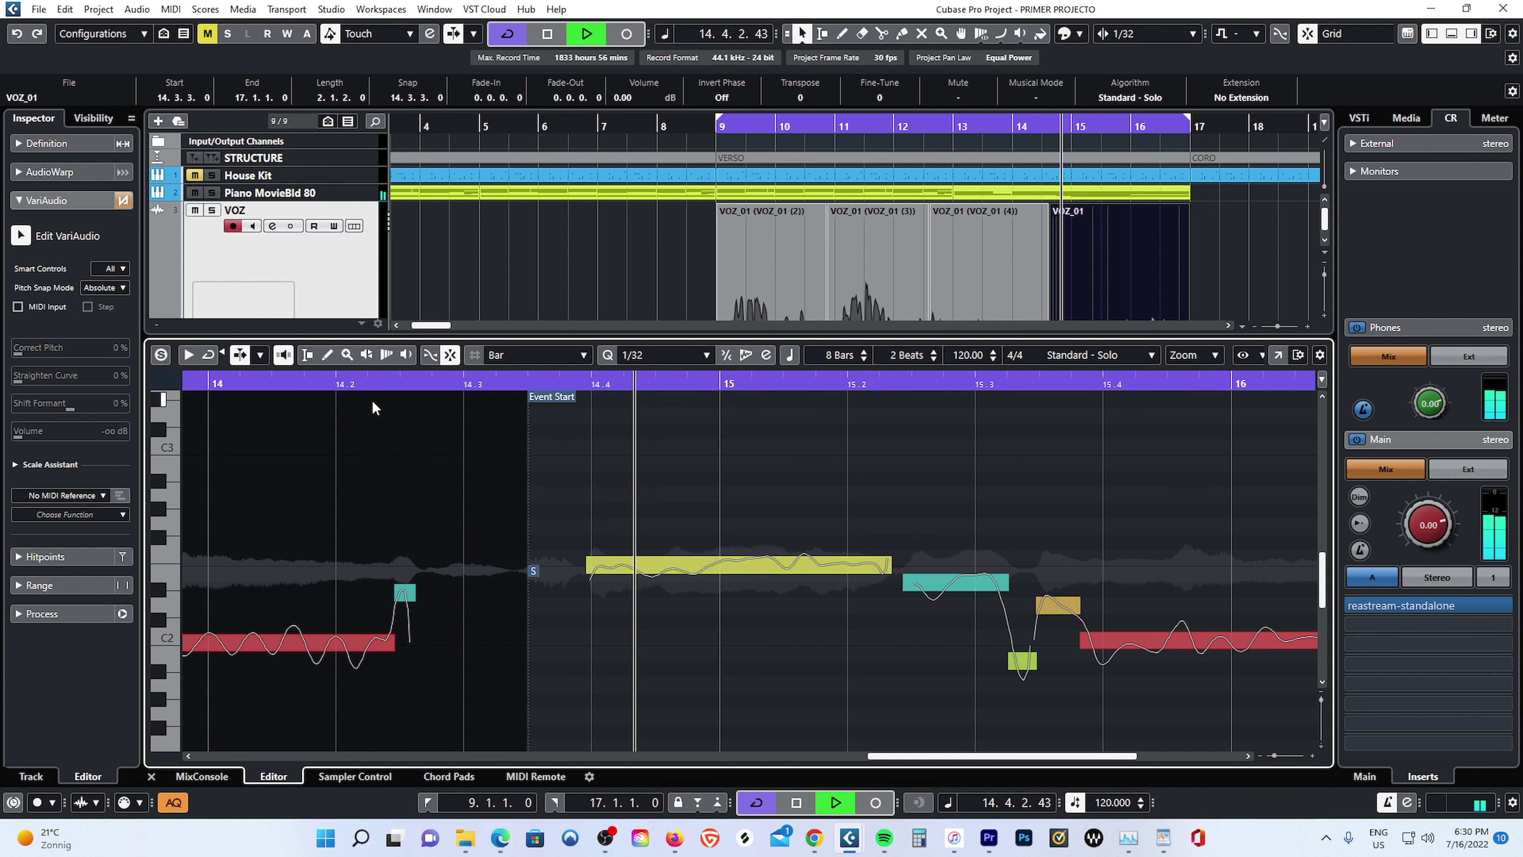
key(space)
Audition the F2 segment around bar 15 and play the passage from bar 14 into it.
click(654, 564)
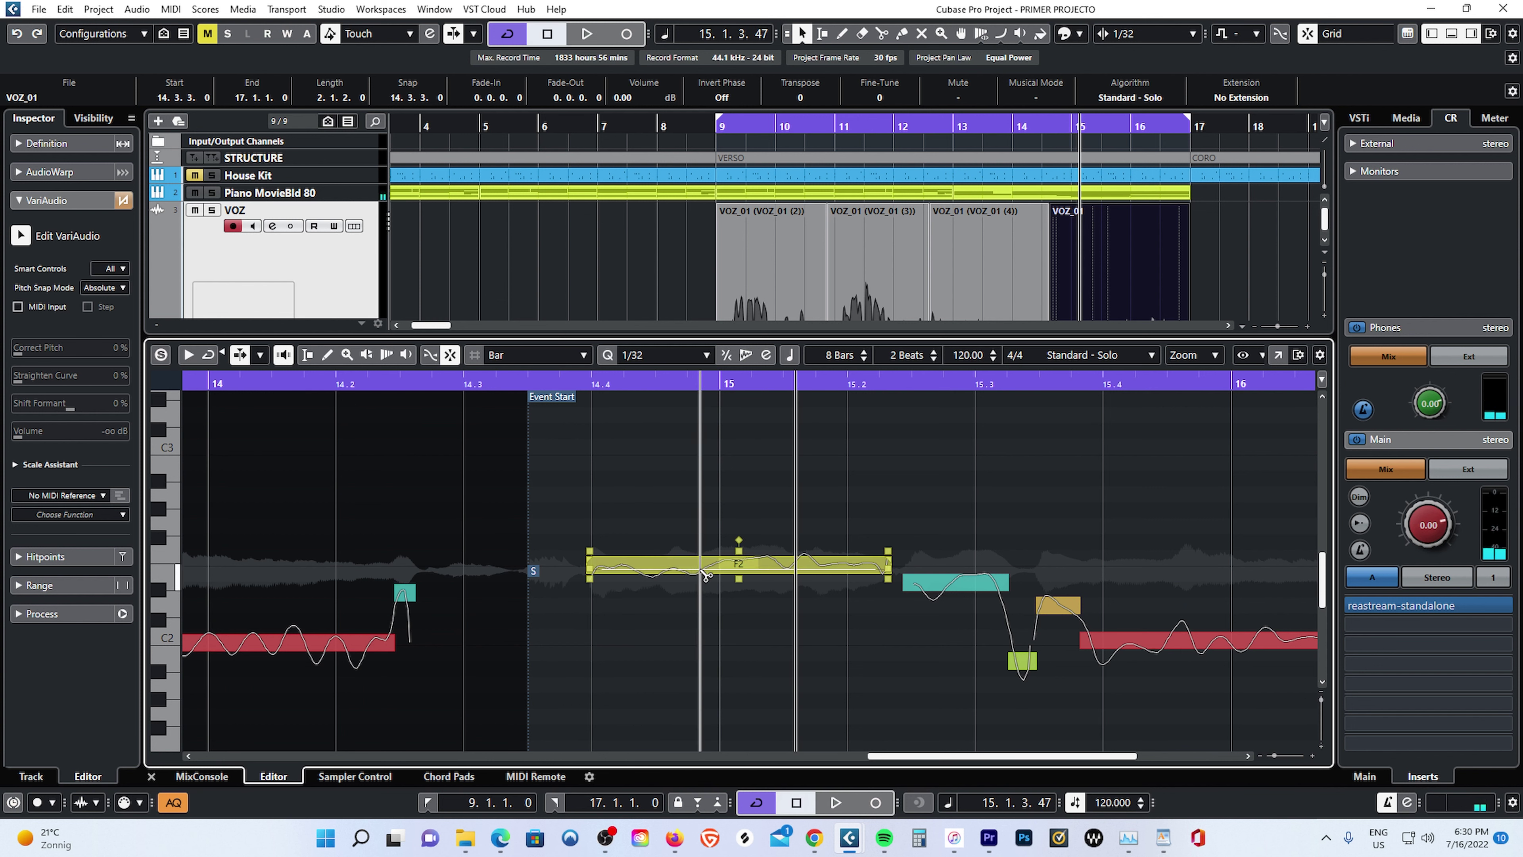
click(724, 566)
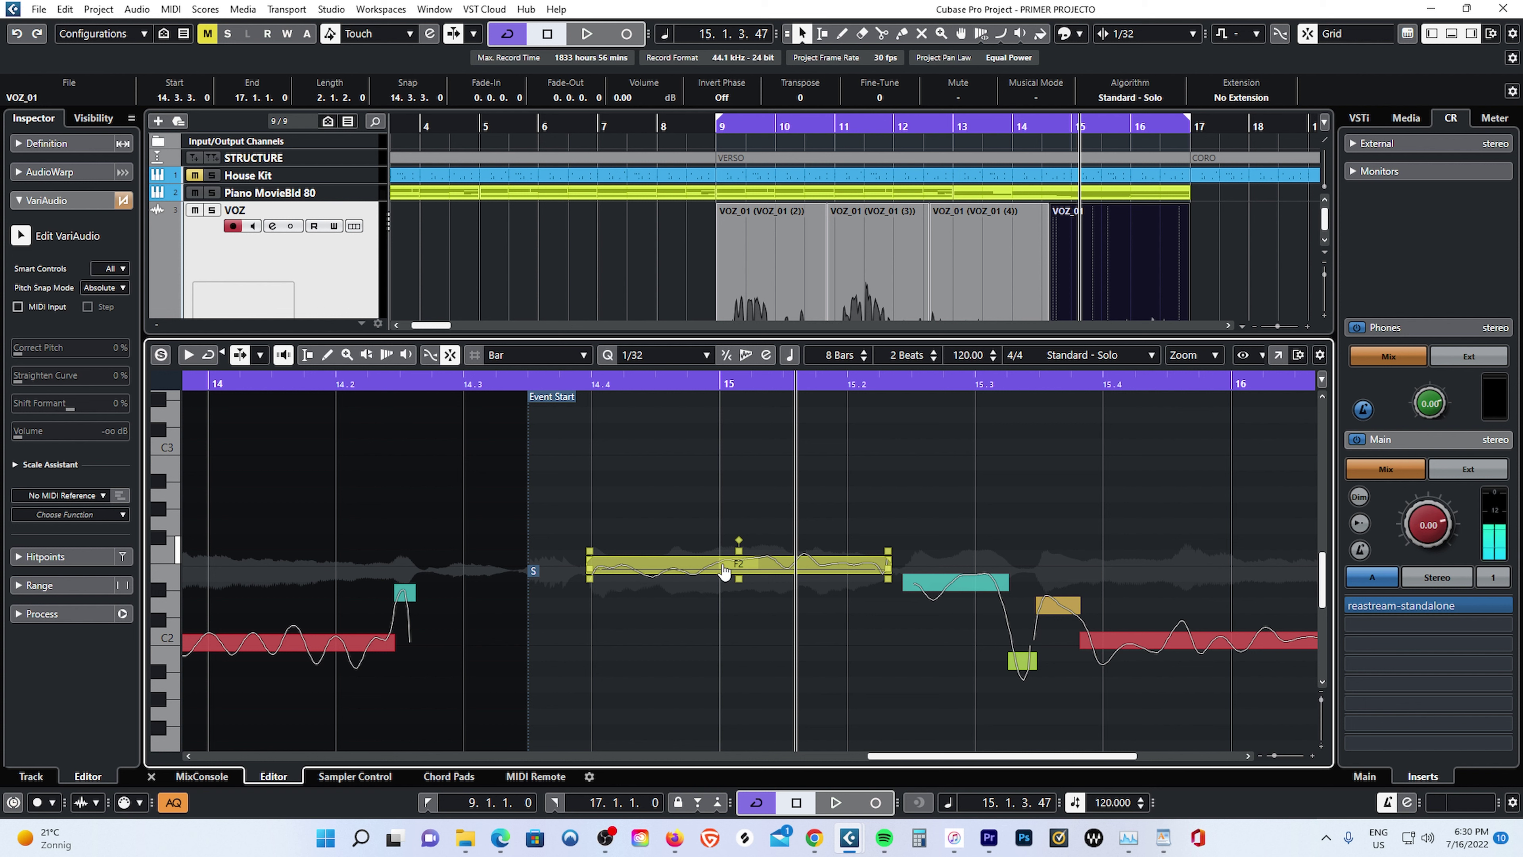
click(724, 568)
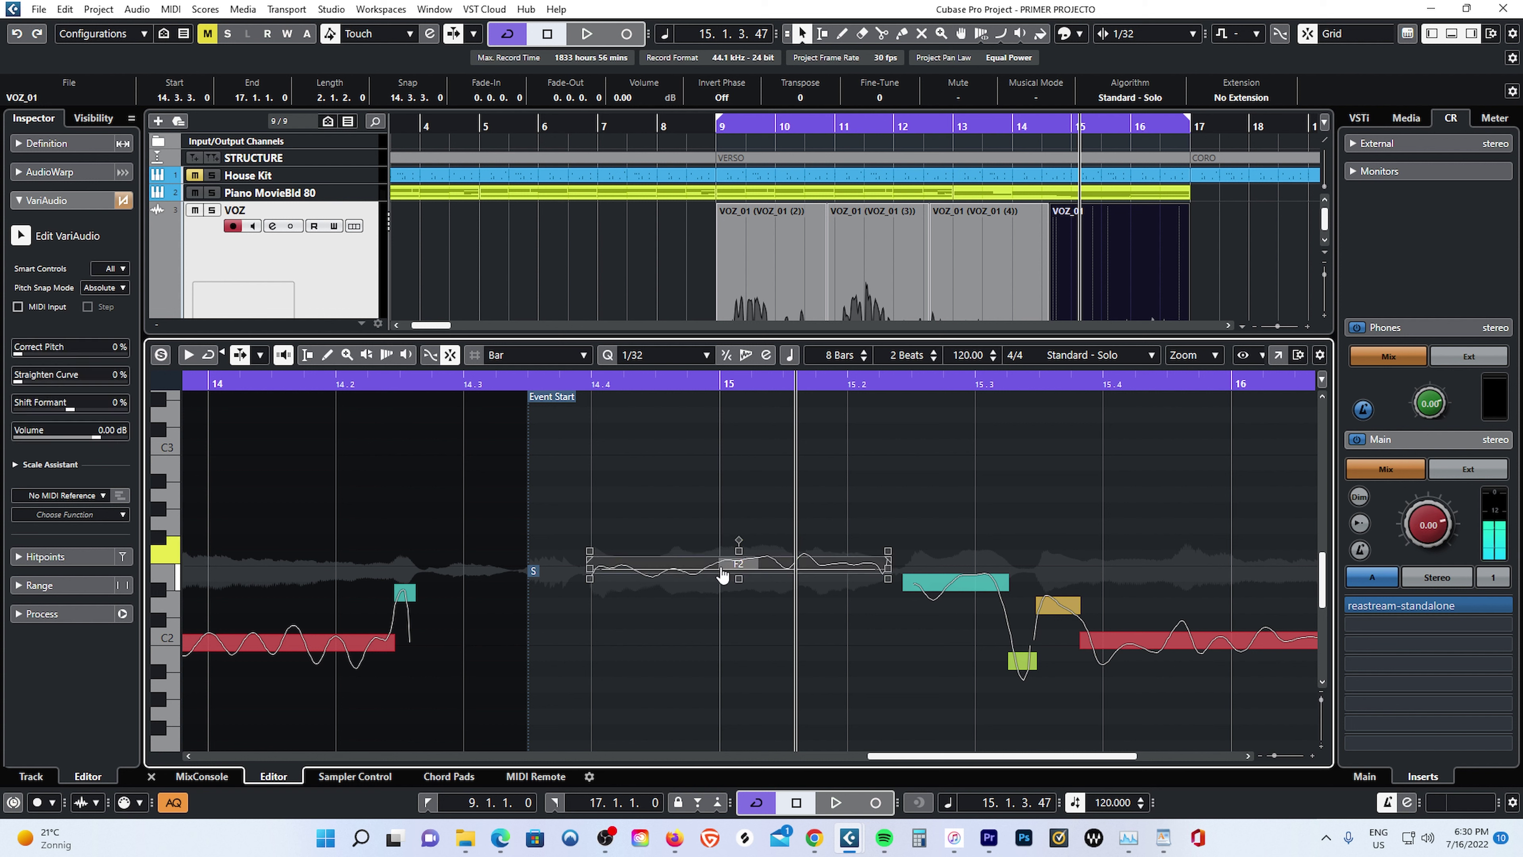
click(434, 384)
key(space)
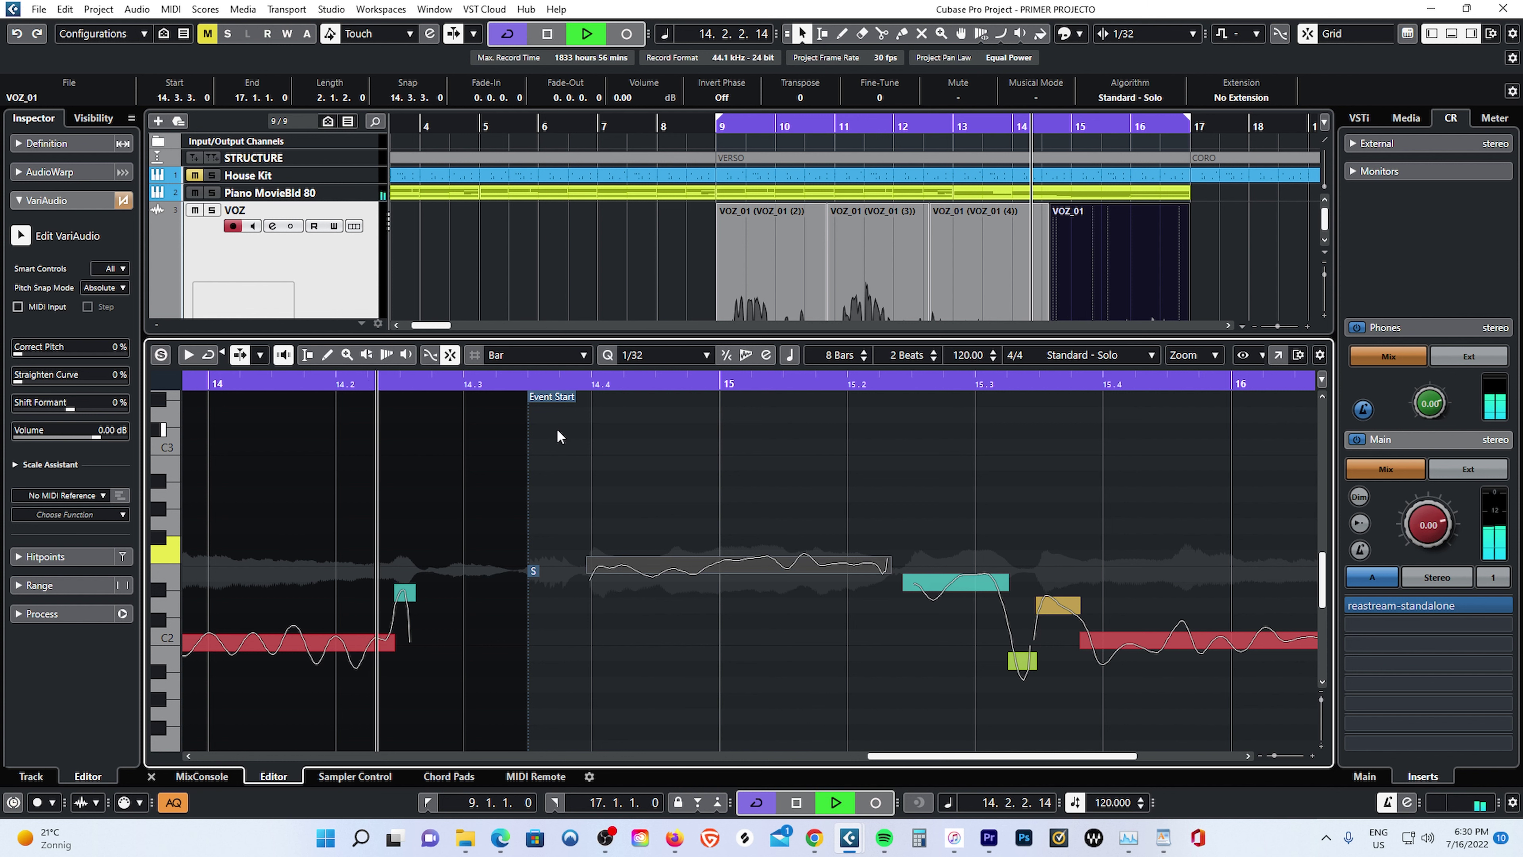
key(space)
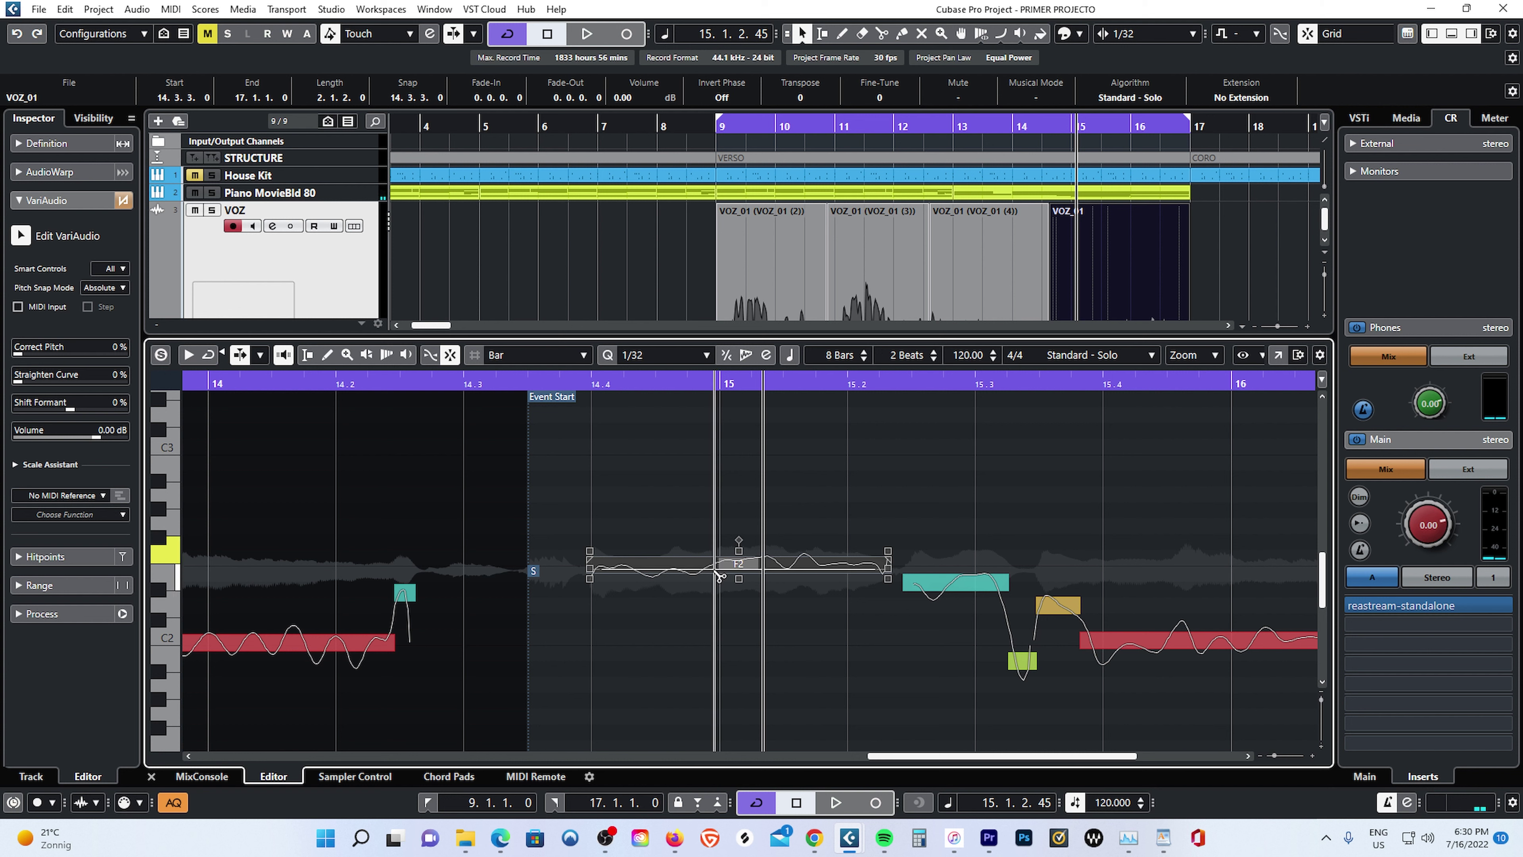
Split the F2 segment at bar 15 and audition both resulting parts.
click(719, 574)
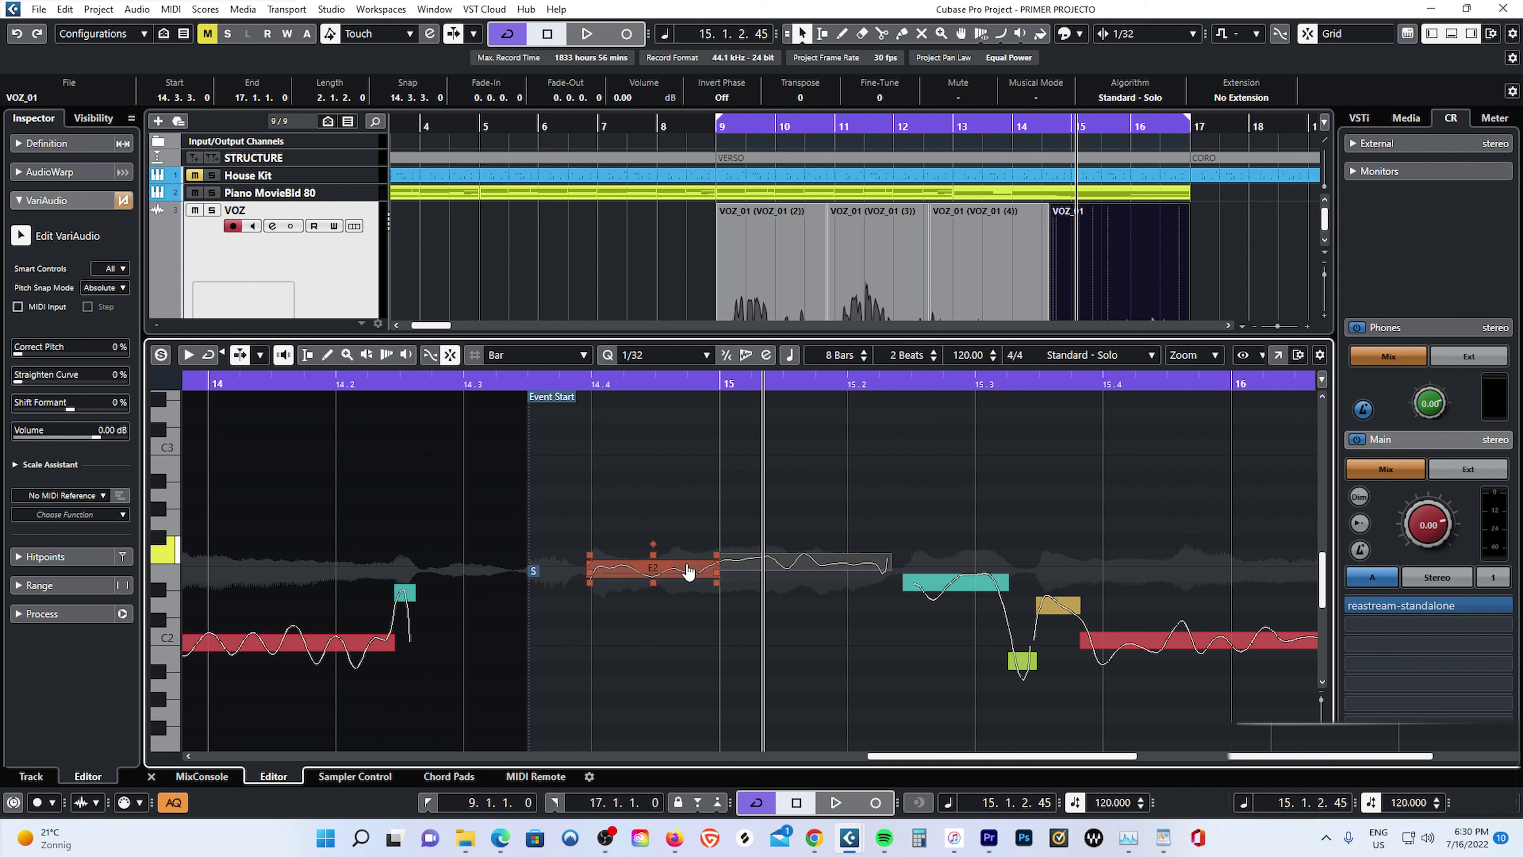
key(Right)
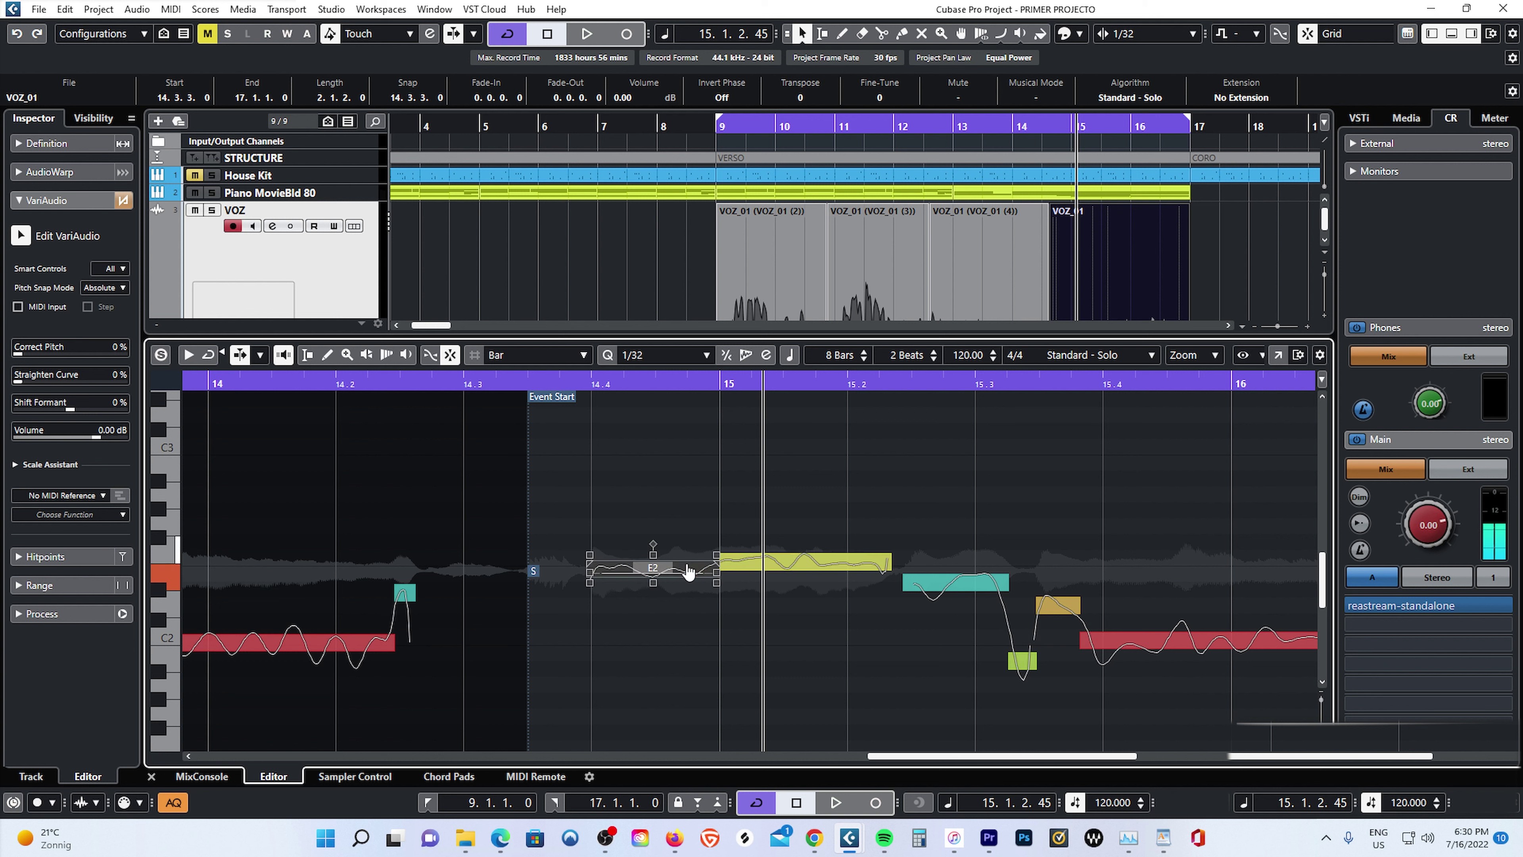
click(744, 564)
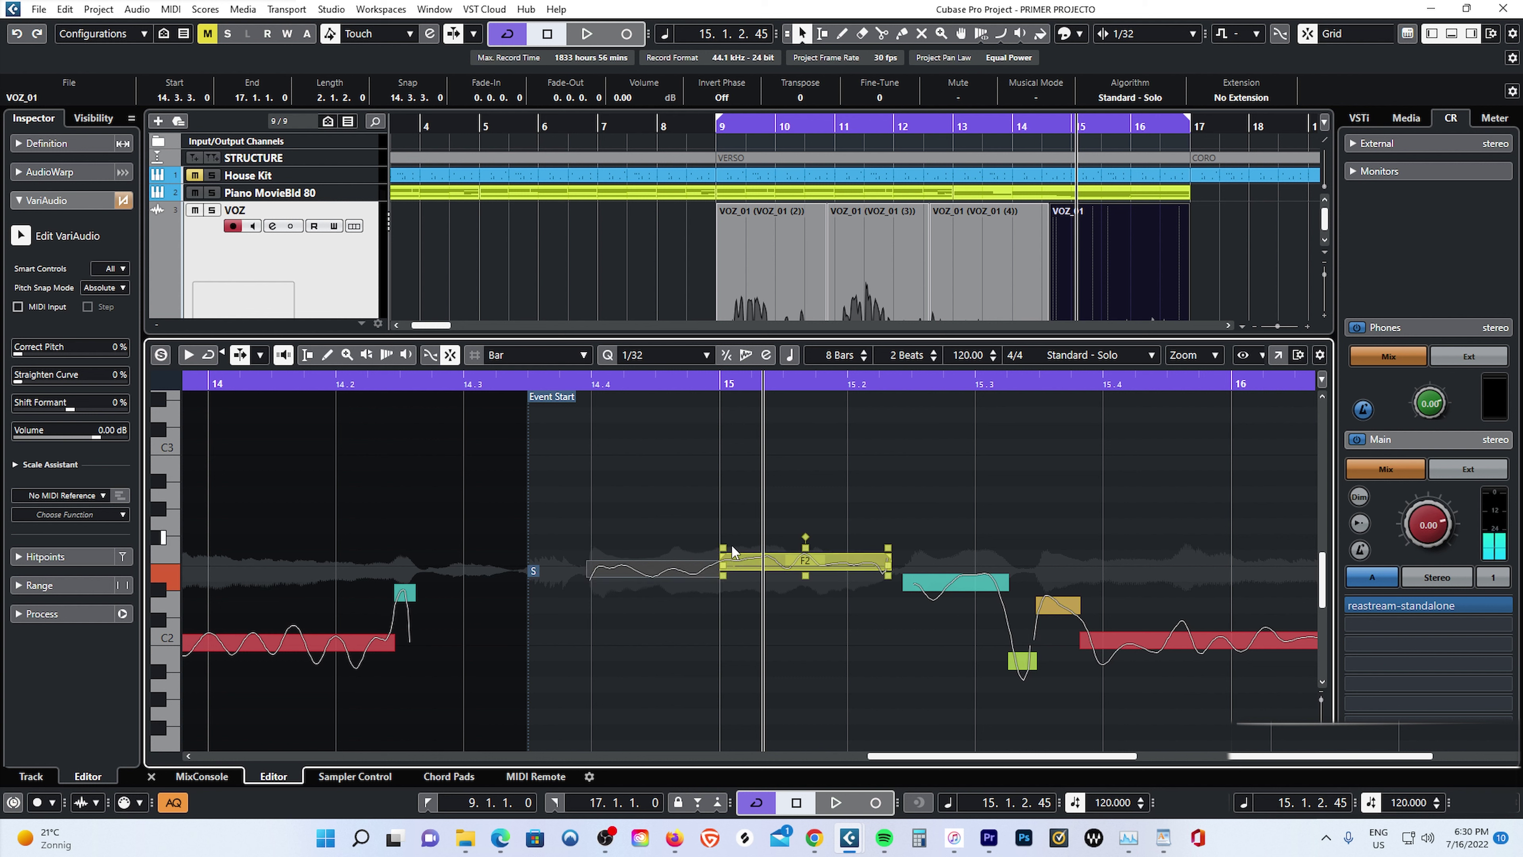
Snap the part after bar 15 to F2 and set its Straighten Curve to 23%.
drag(749, 562, 749, 564)
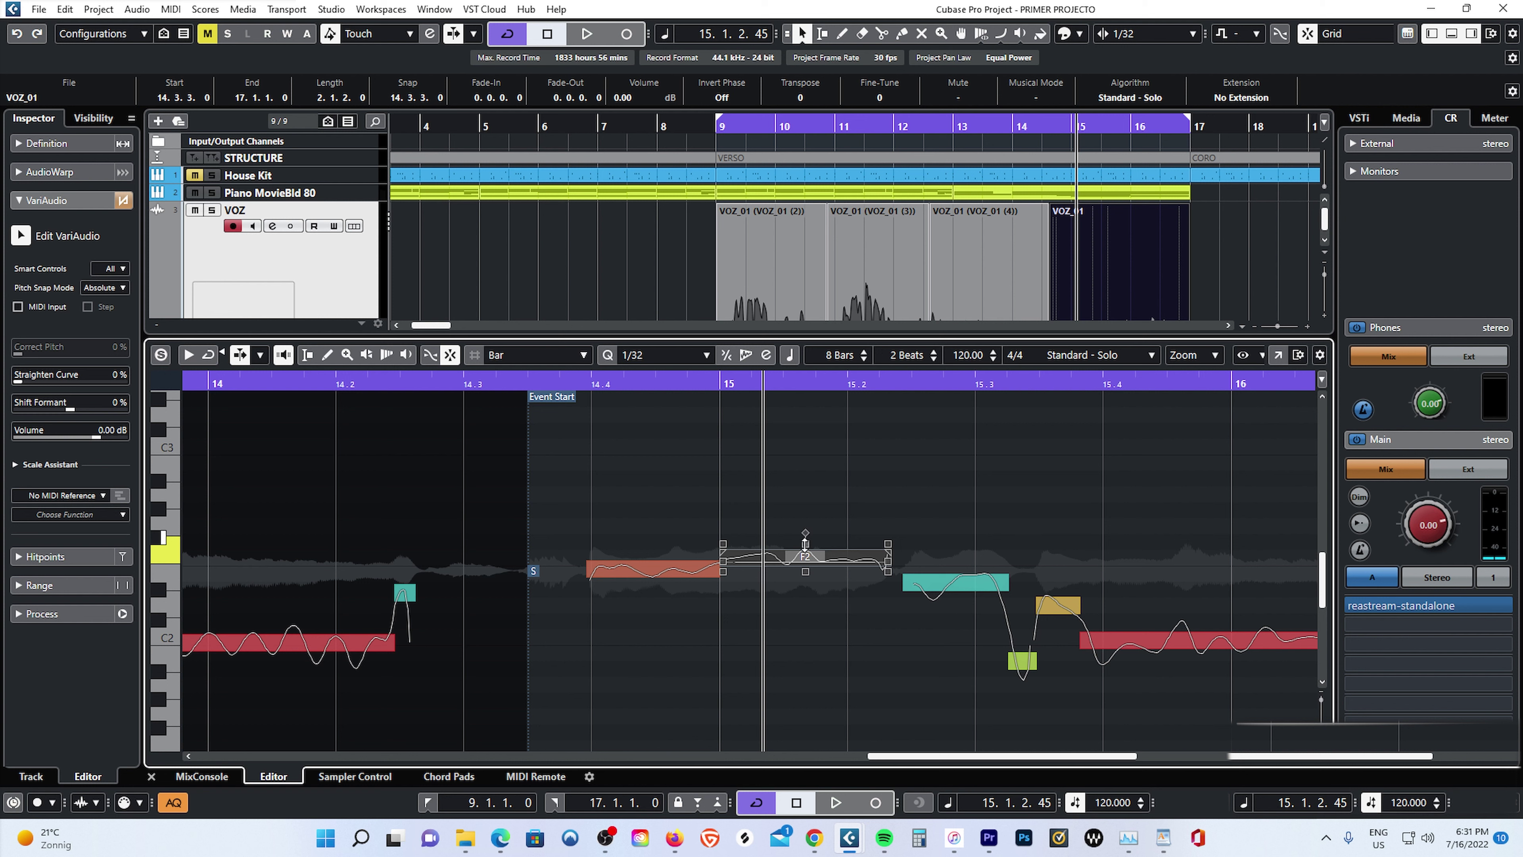
drag(805, 547, 807, 575)
drag(722, 551, 726, 551)
Play the edited segments around bar 15 several times and turn off cycle playback.
key(space)
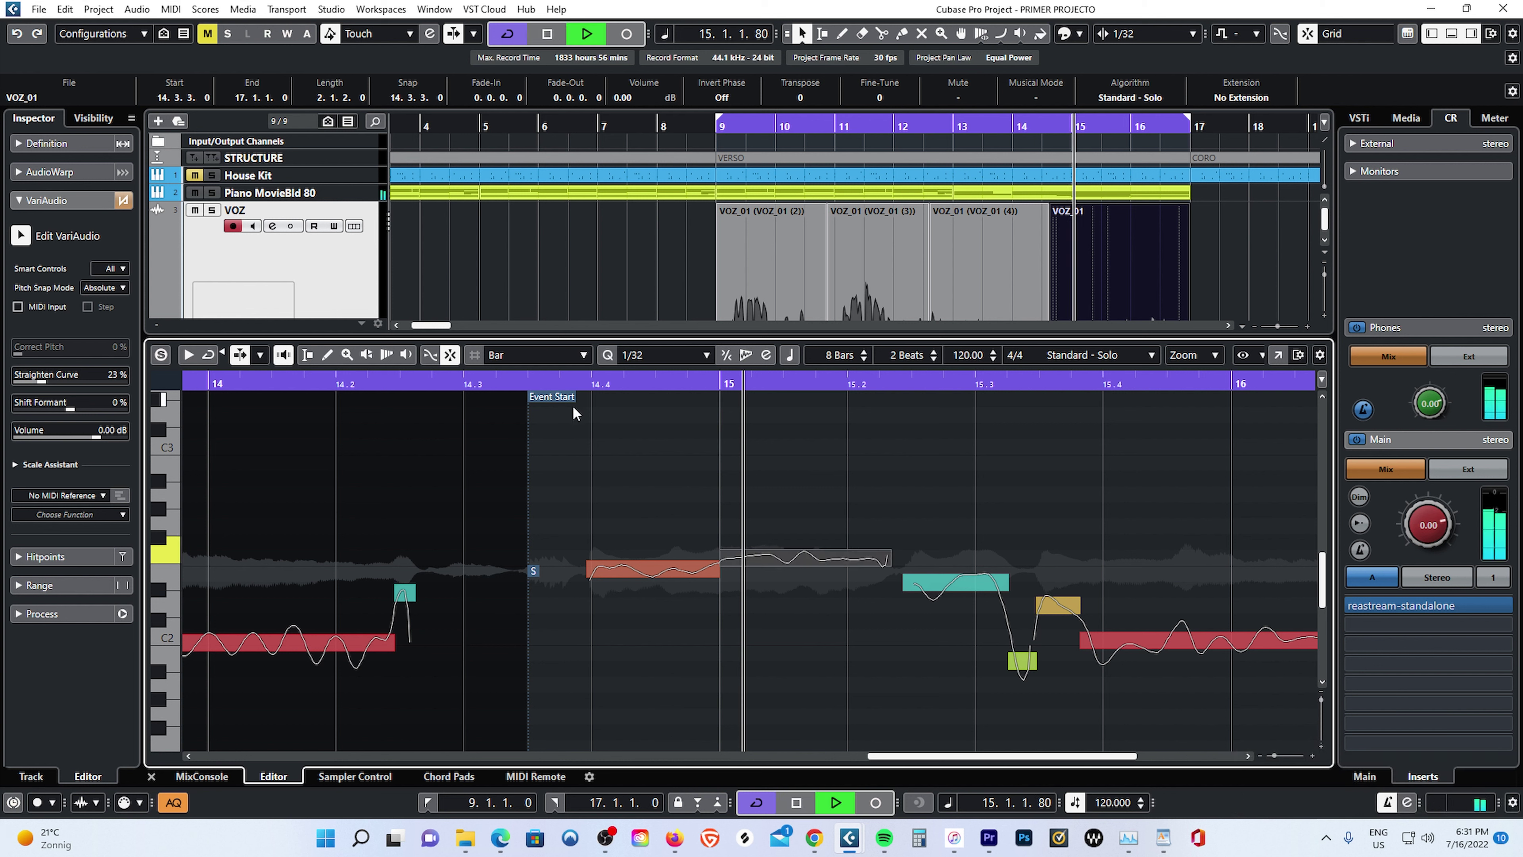
key(space)
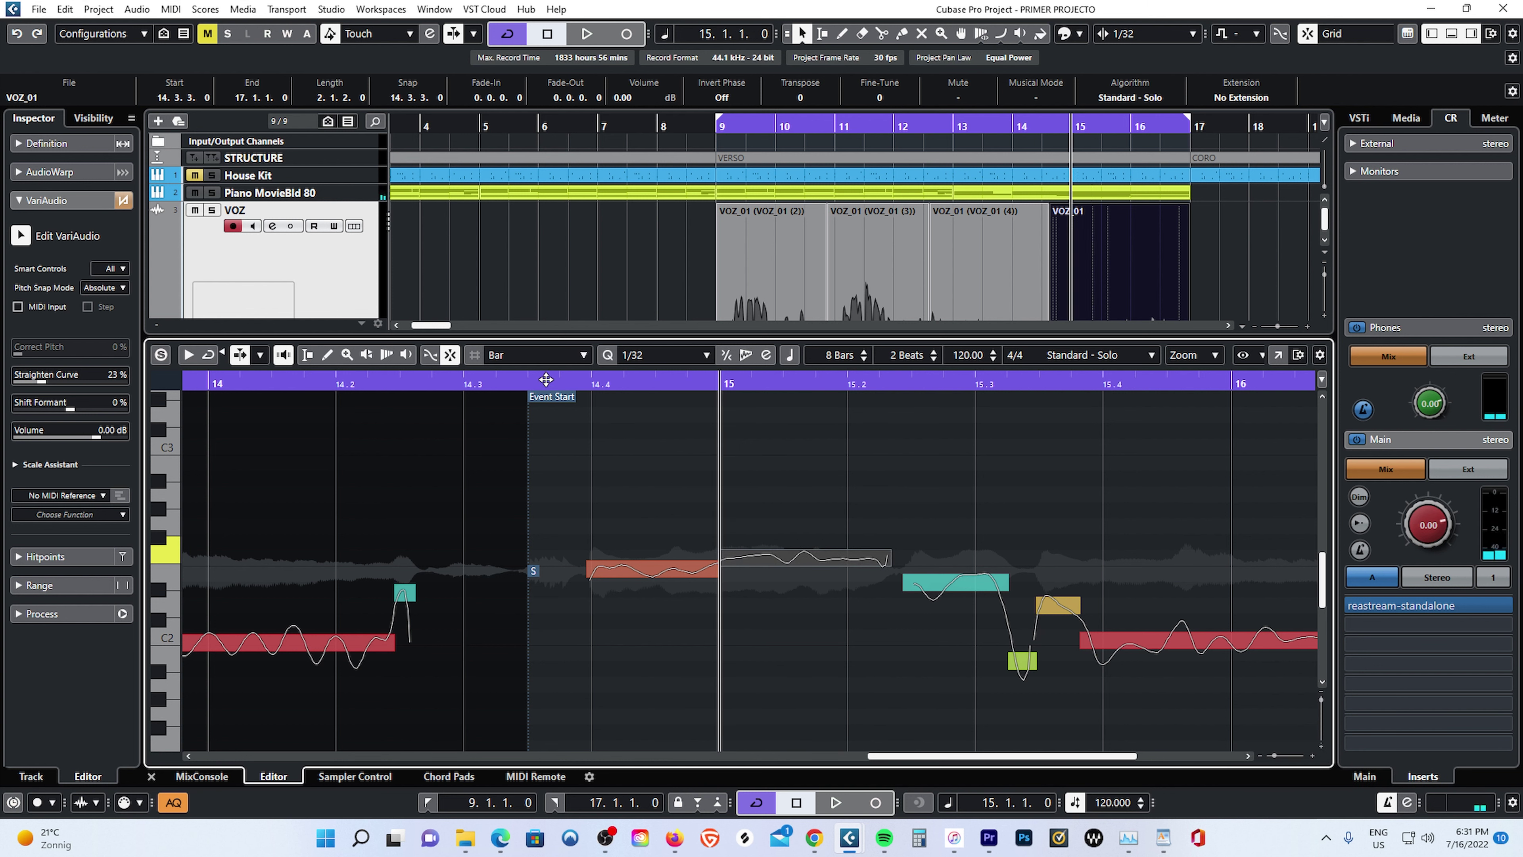
key(space)
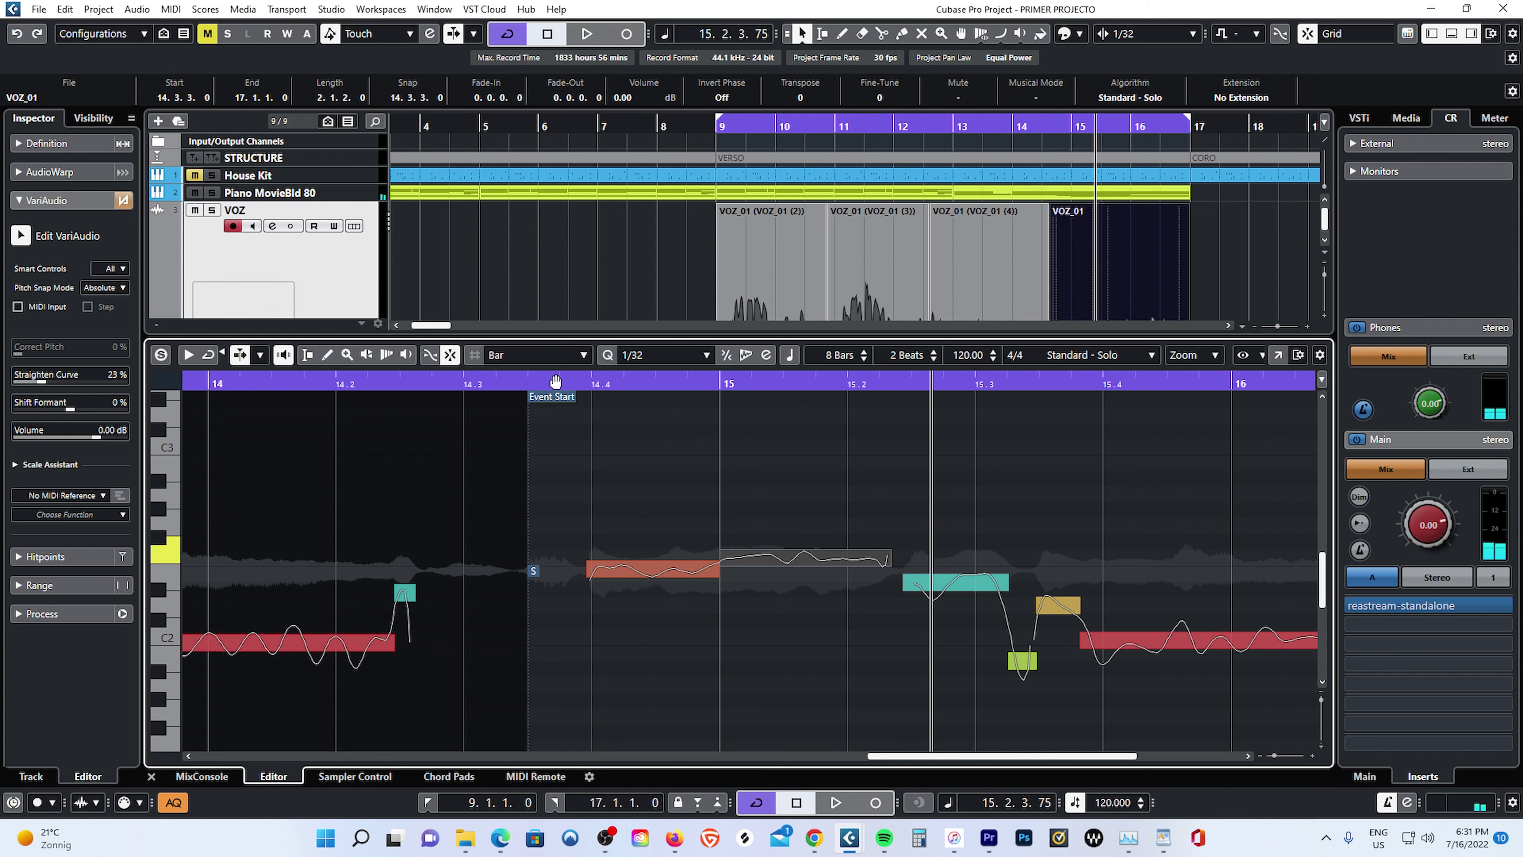
key(KP_Divide)
key(space)
key(space)
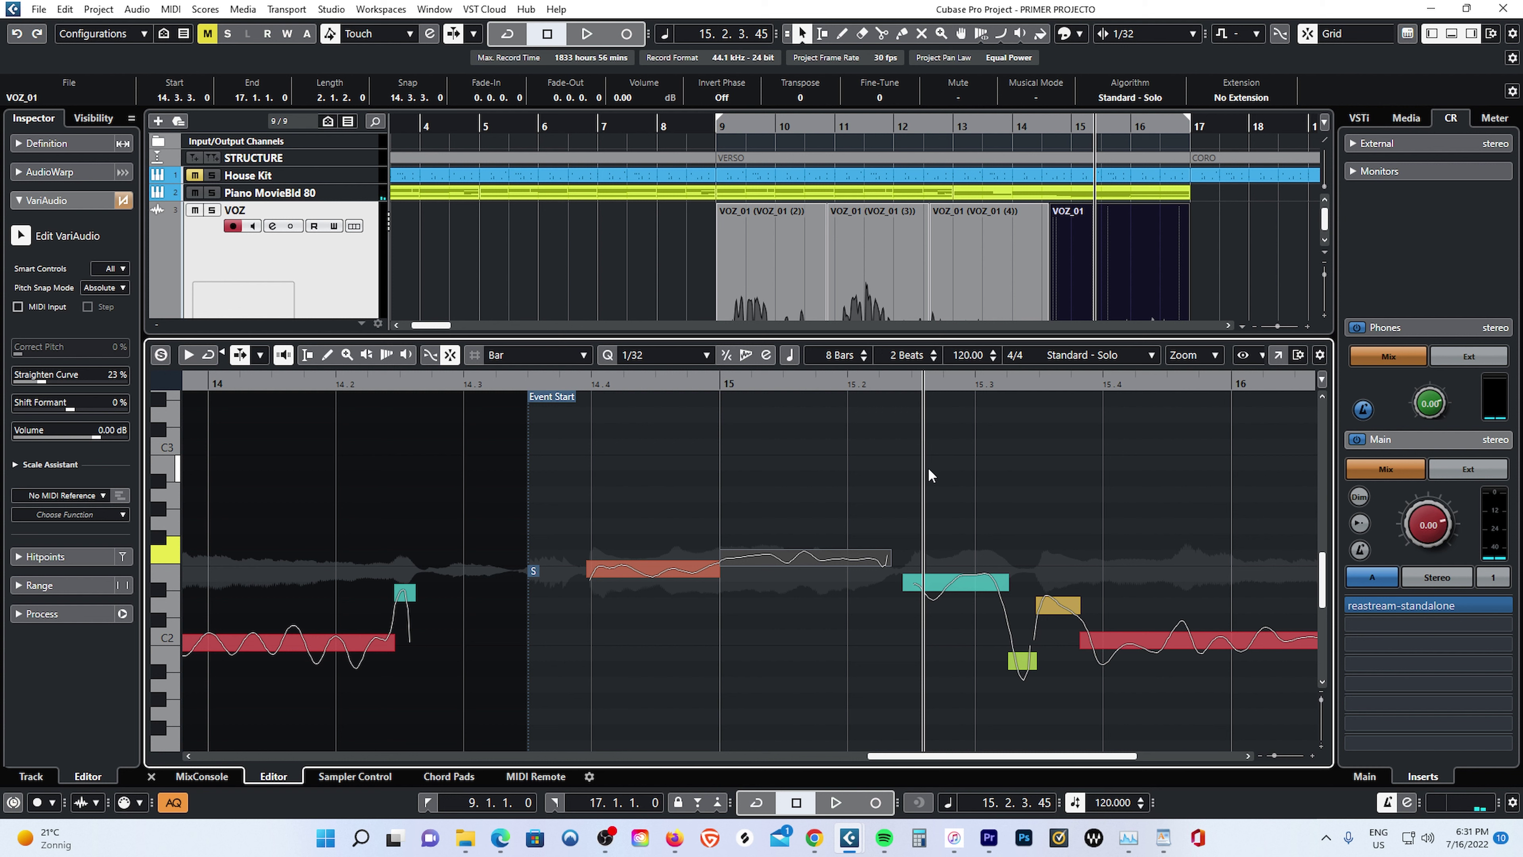
Try tilting the end of the pitch curve of the D#2 segment around beats 2 and 3 of bar 15.
click(949, 585)
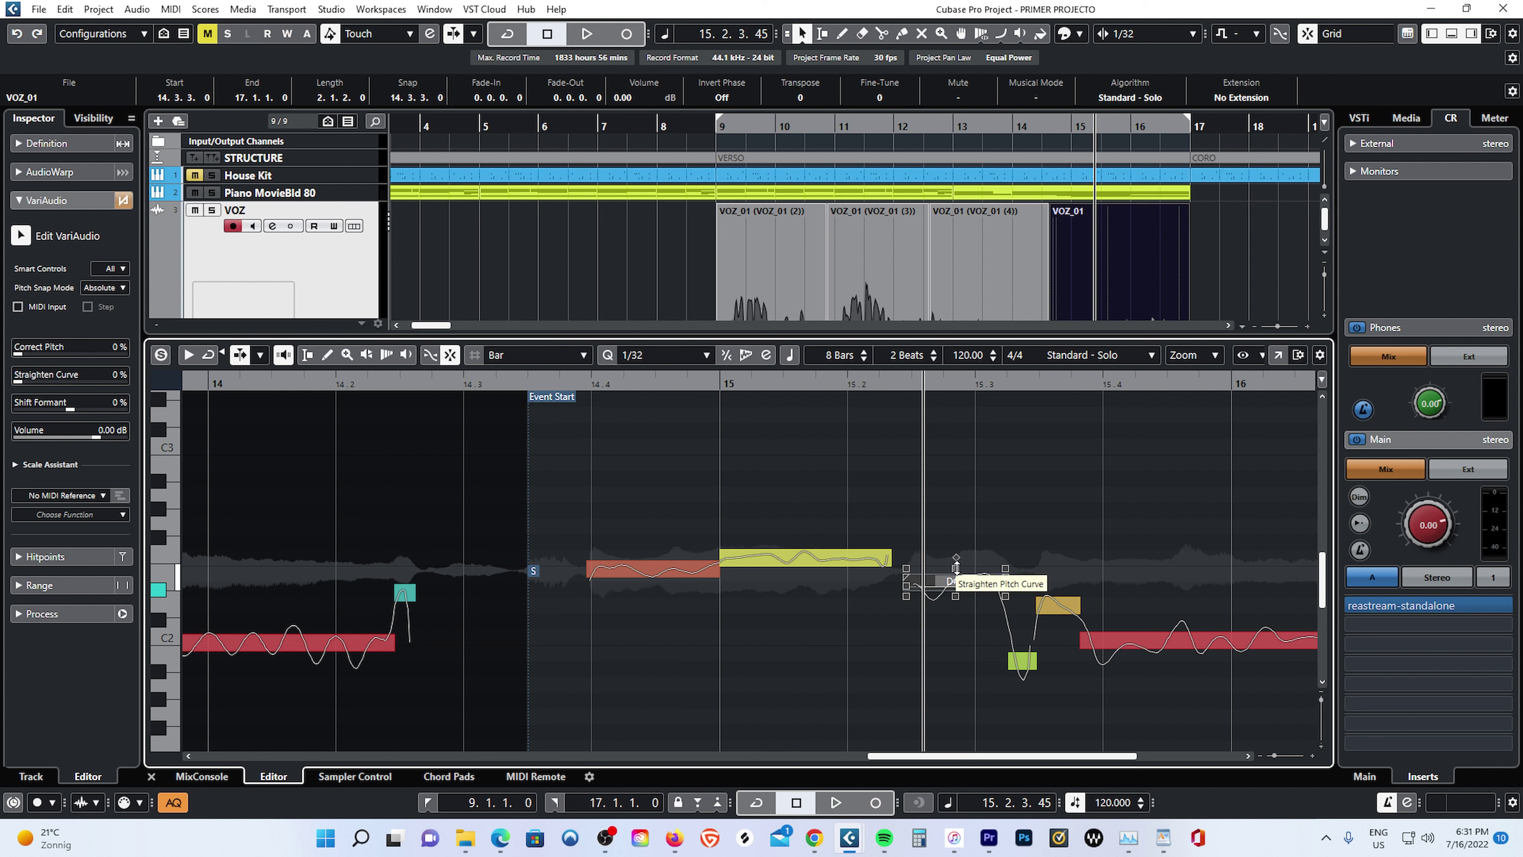
mouse_move(956, 567)
mouse_down()
mouse_move(962, 611)
mouse_move(958, 546)
mouse_up()
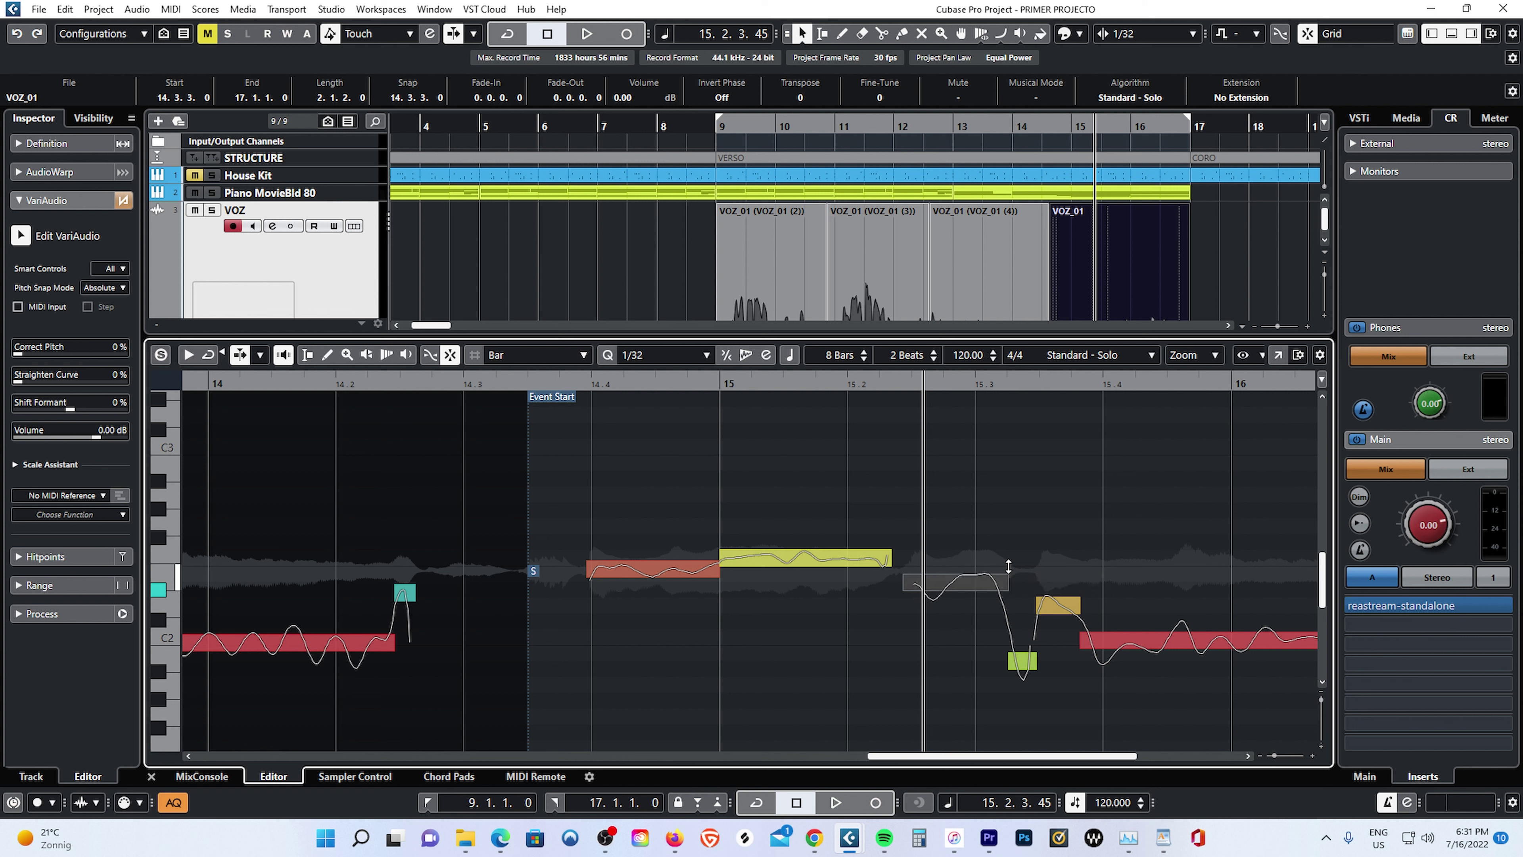
drag(1006, 567, 1005, 575)
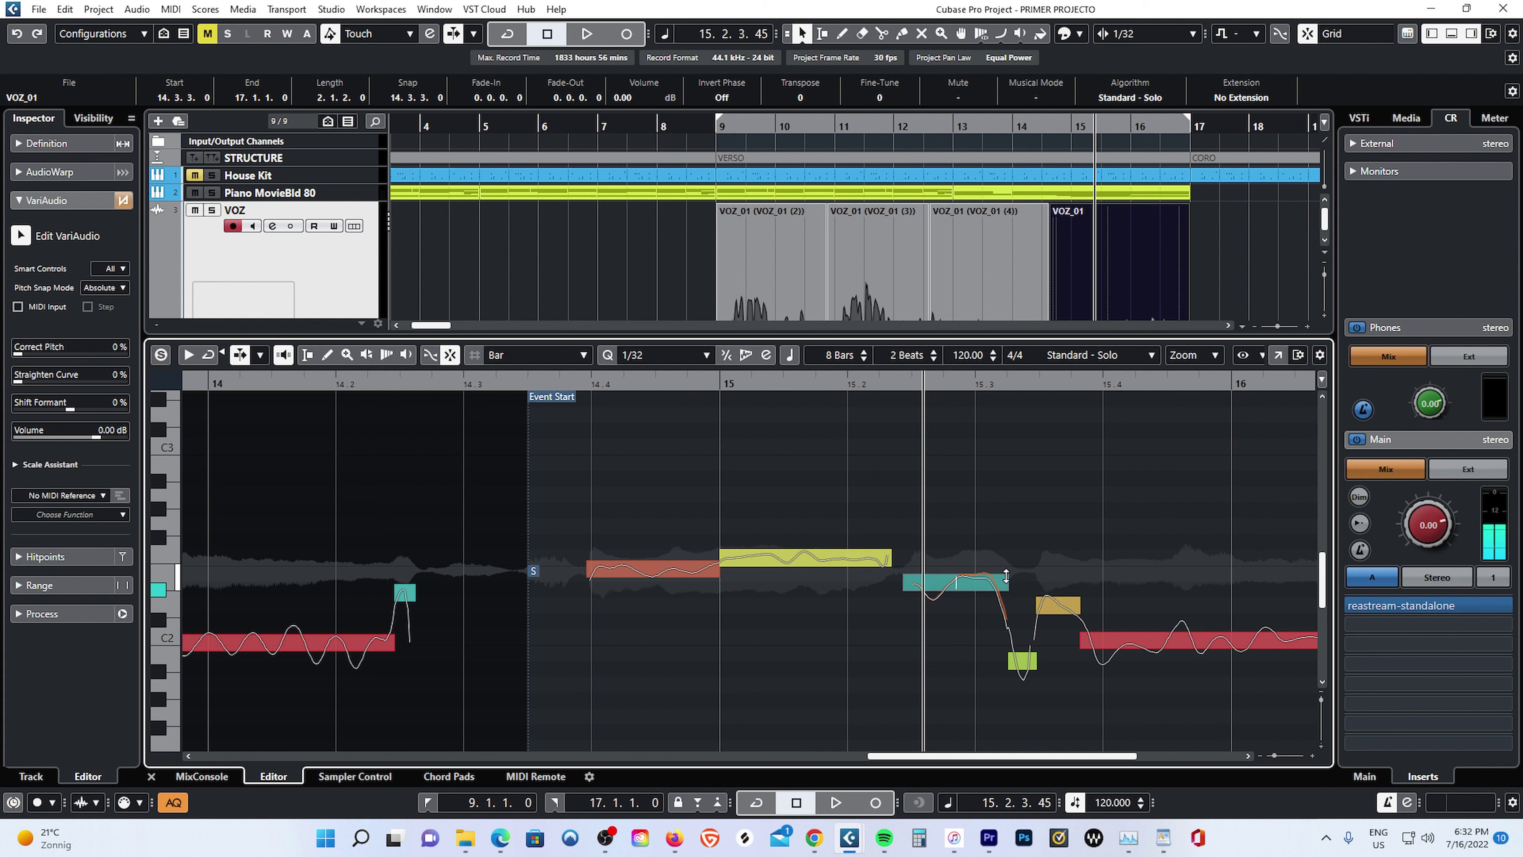
drag(1006, 578, 1007, 578)
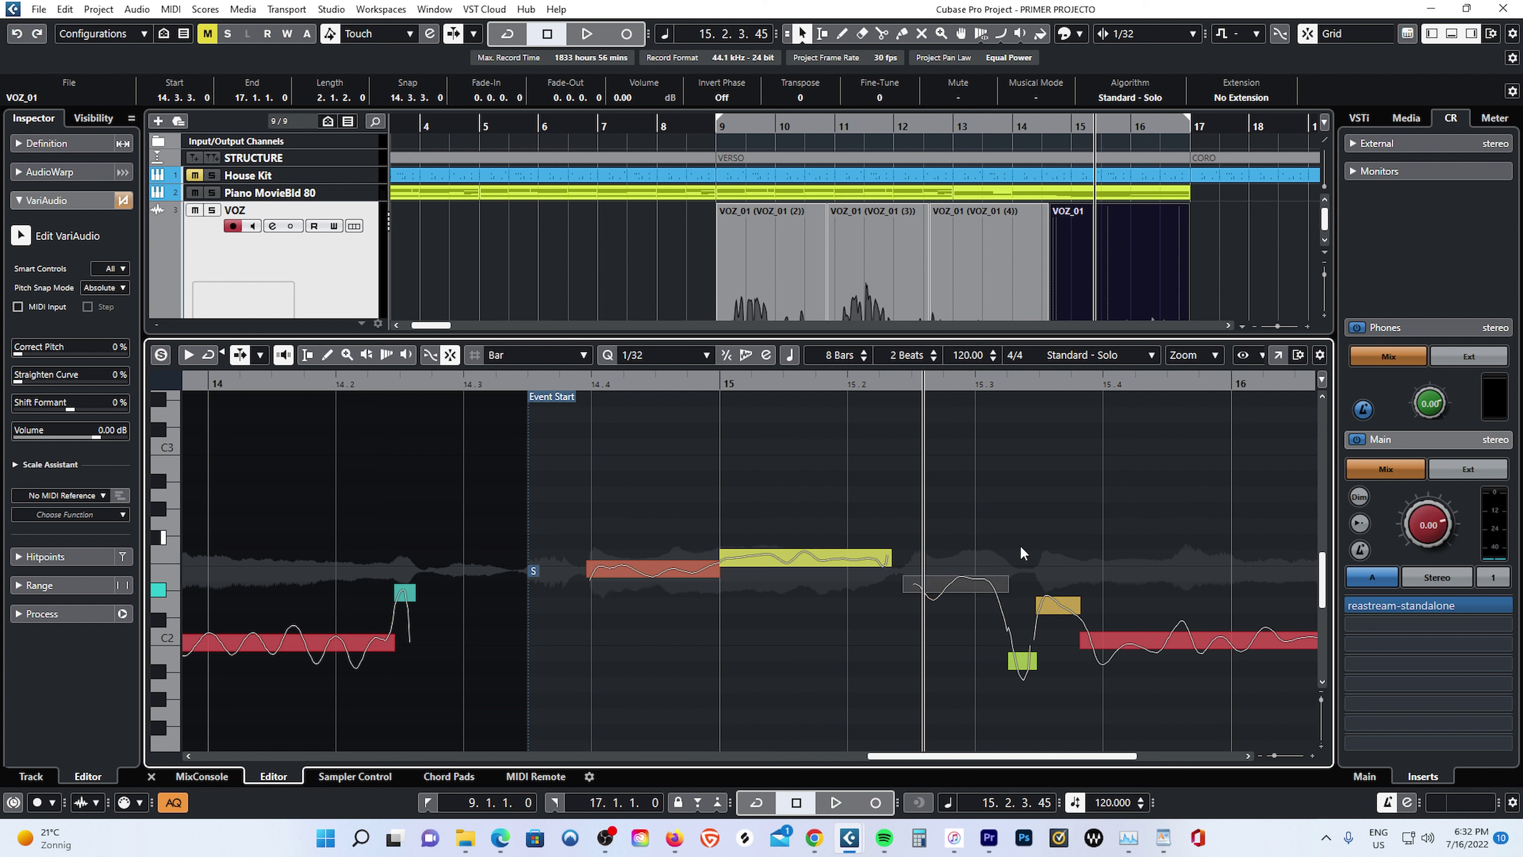
mouse_move(1002, 563)
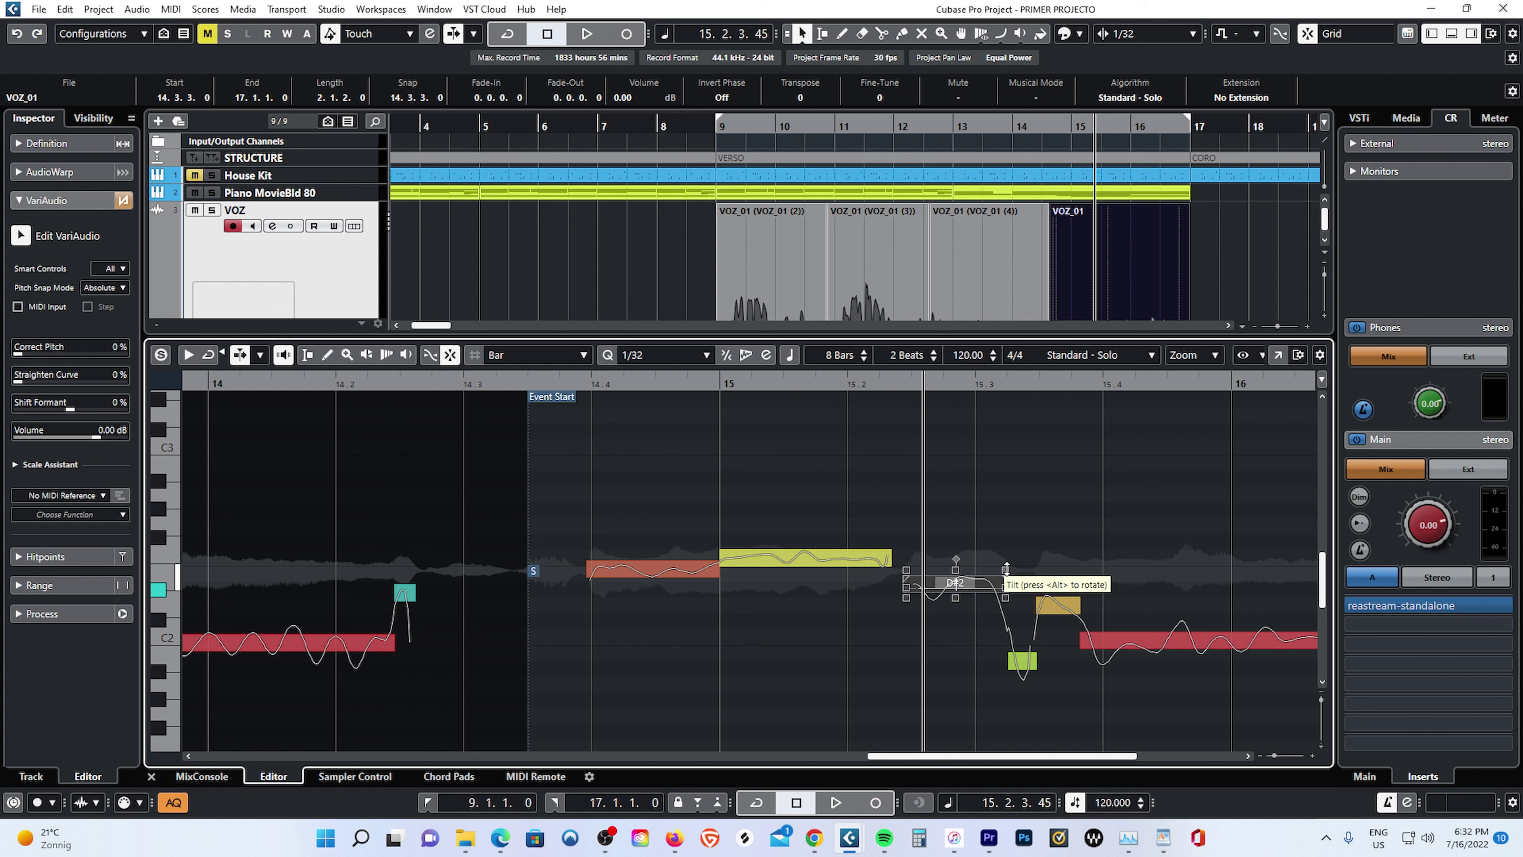
drag(1006, 569, 1005, 566)
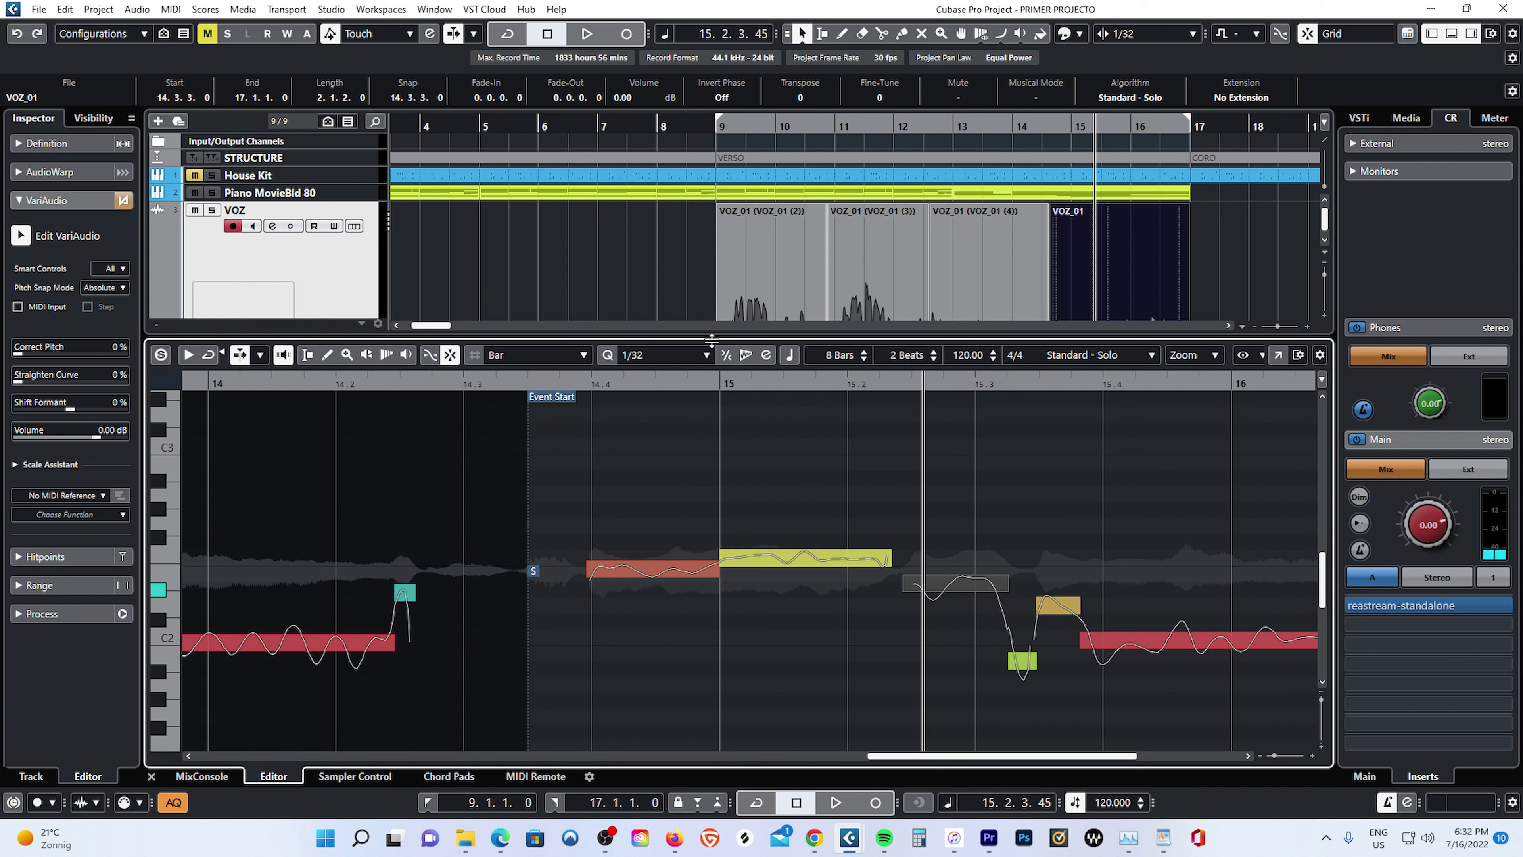
Play the vocal twice from bar 15, the second time through to the segments at the end of bar 16.
click(731, 378)
key(space)
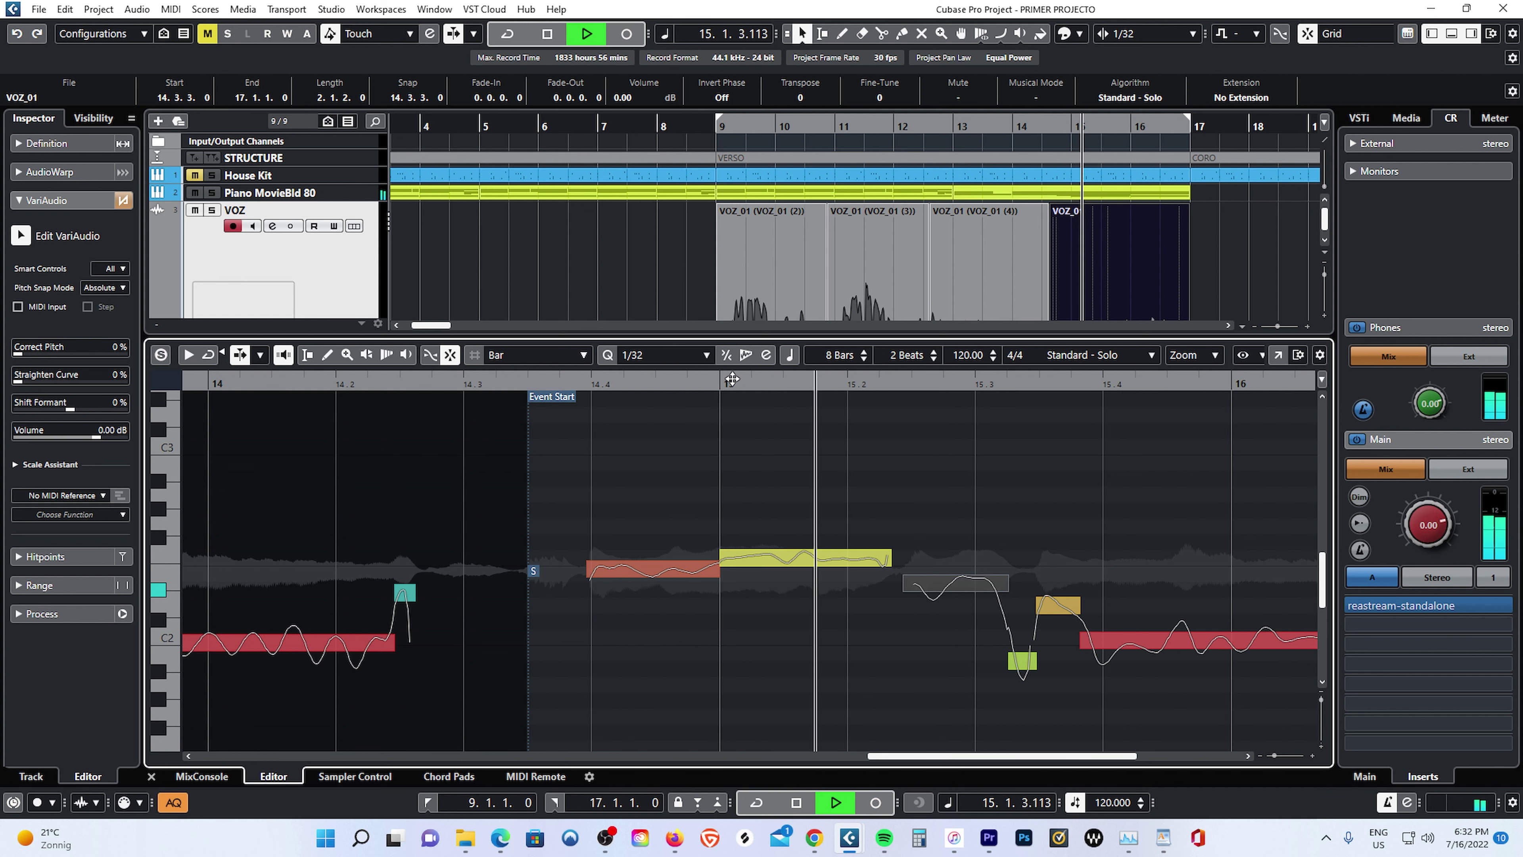
key(space)
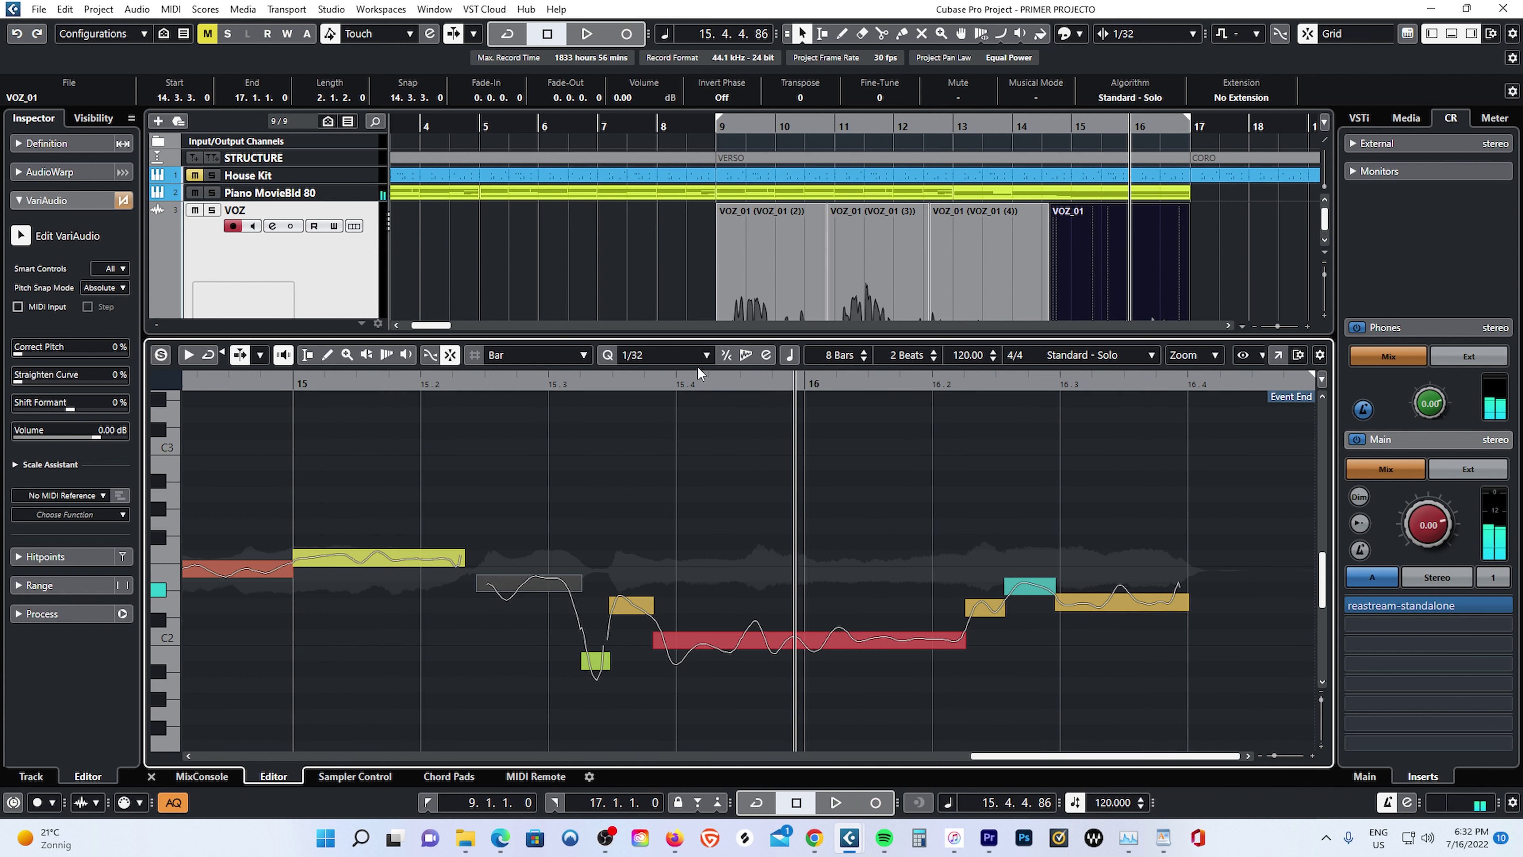
click(478, 384)
key(space)
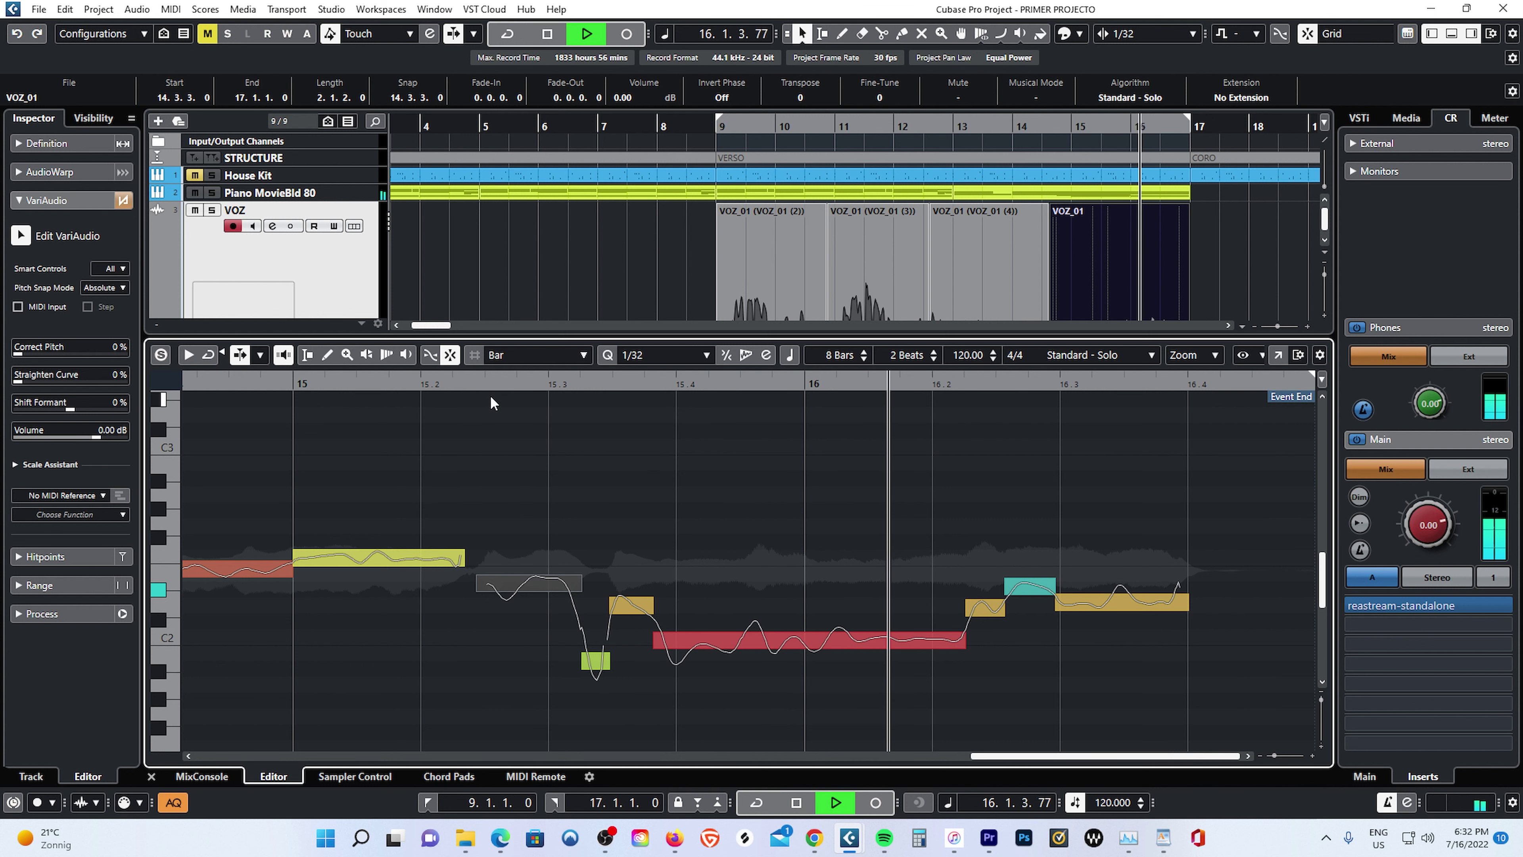
key(space)
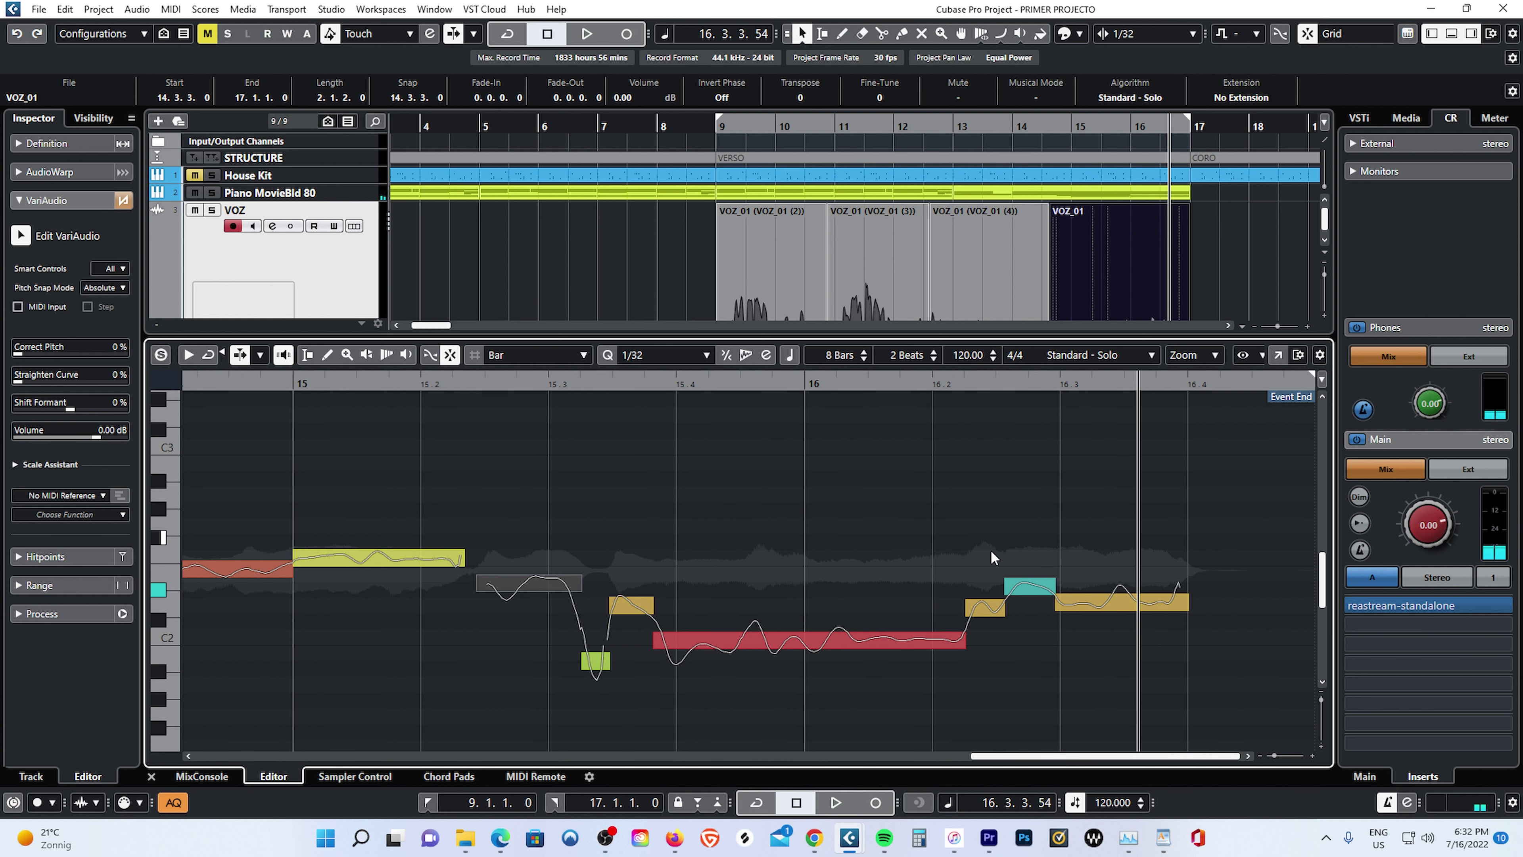
Audition the two short segments before beat 3 of bar 16 and raise the second one to E2.
click(989, 609)
click(1021, 585)
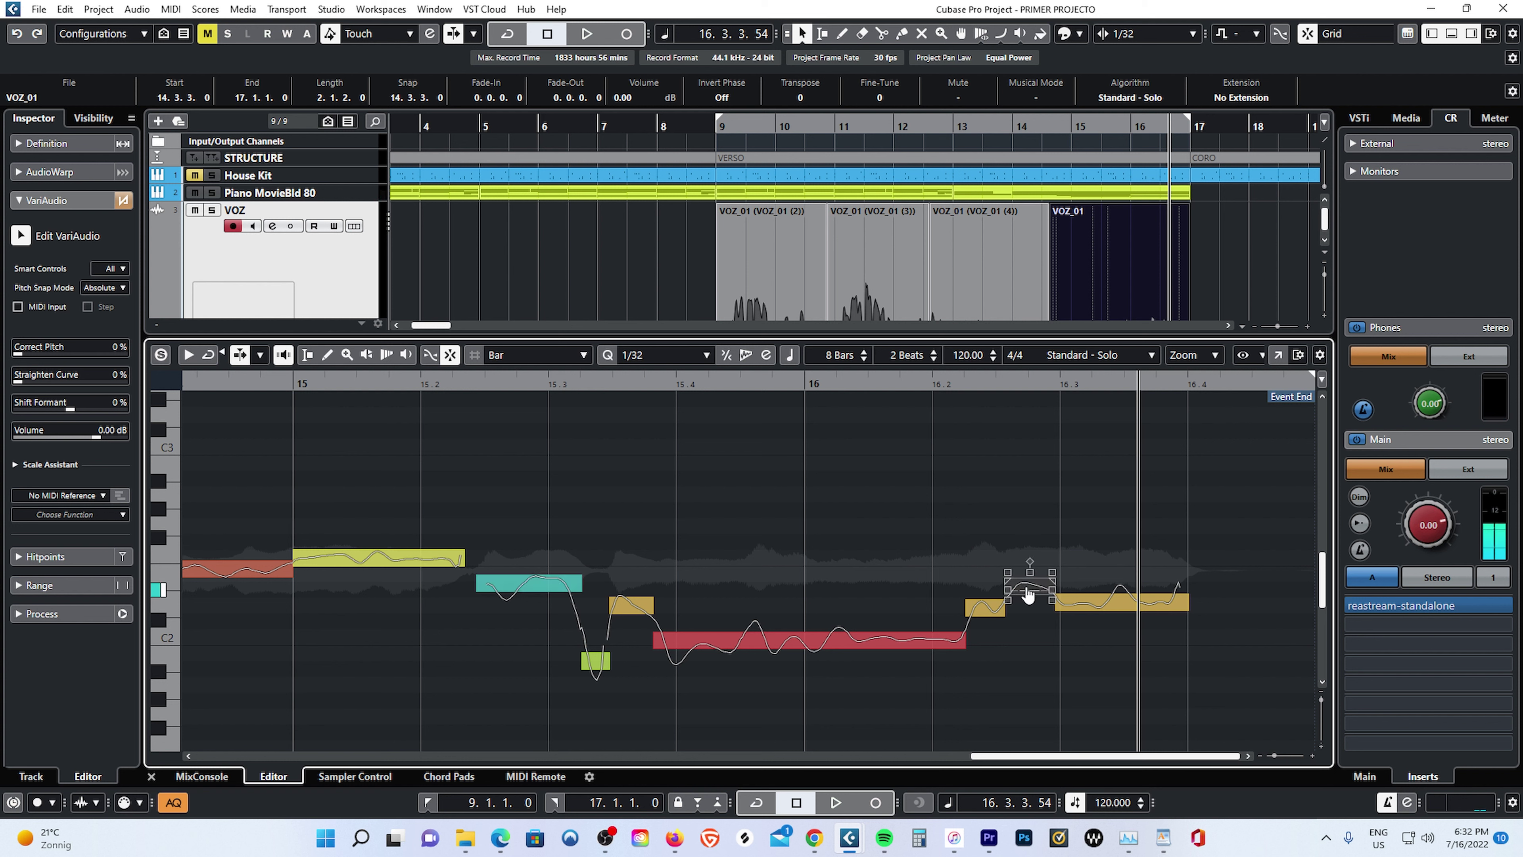
drag(1028, 595, 1028, 575)
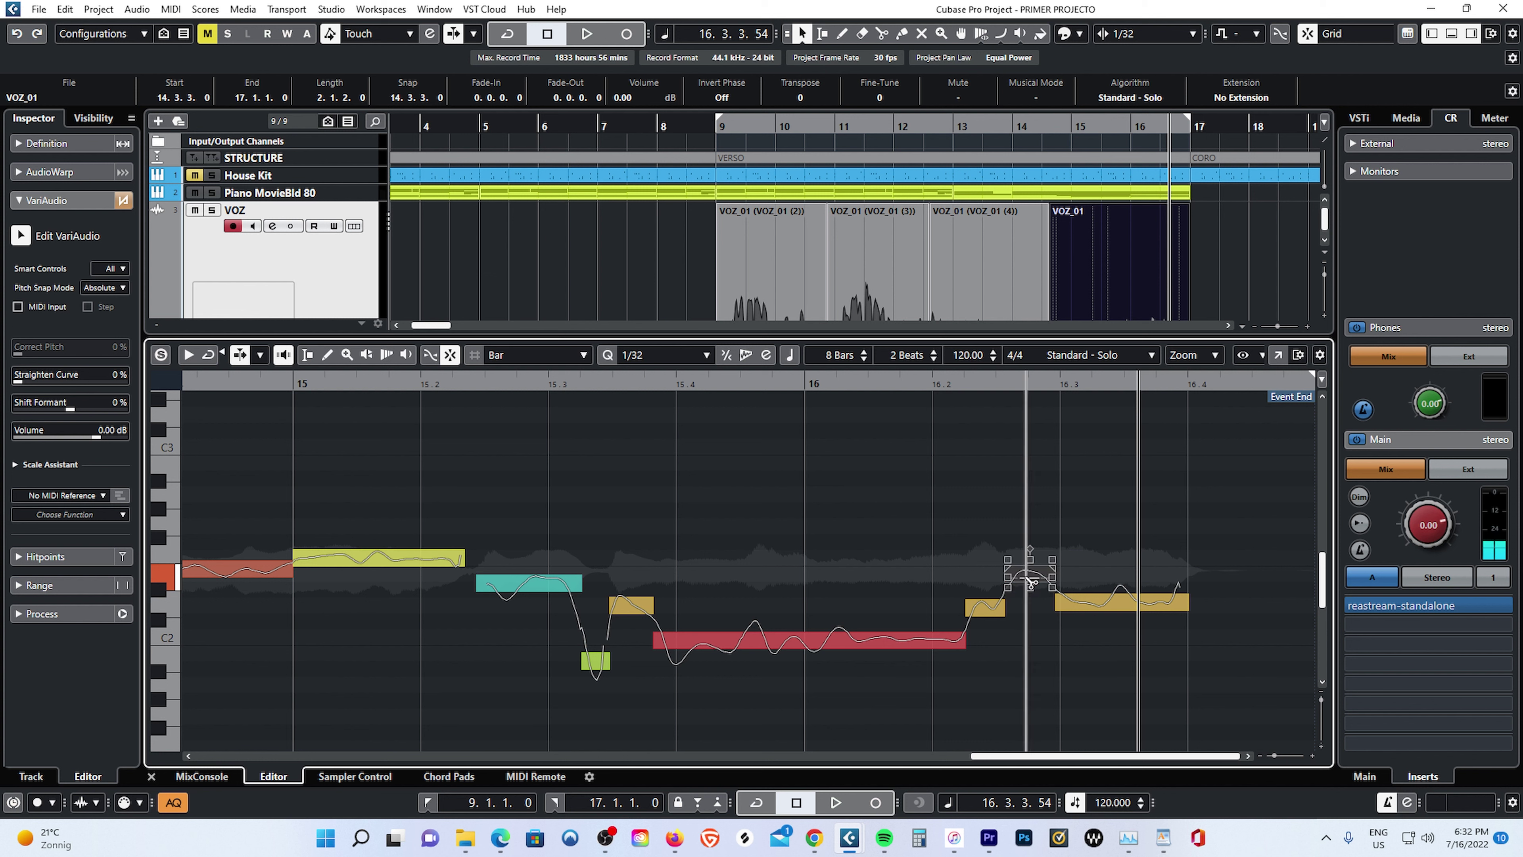
Play the vocal ending with the raised E2 segment twice from bar 16.
click(611, 383)
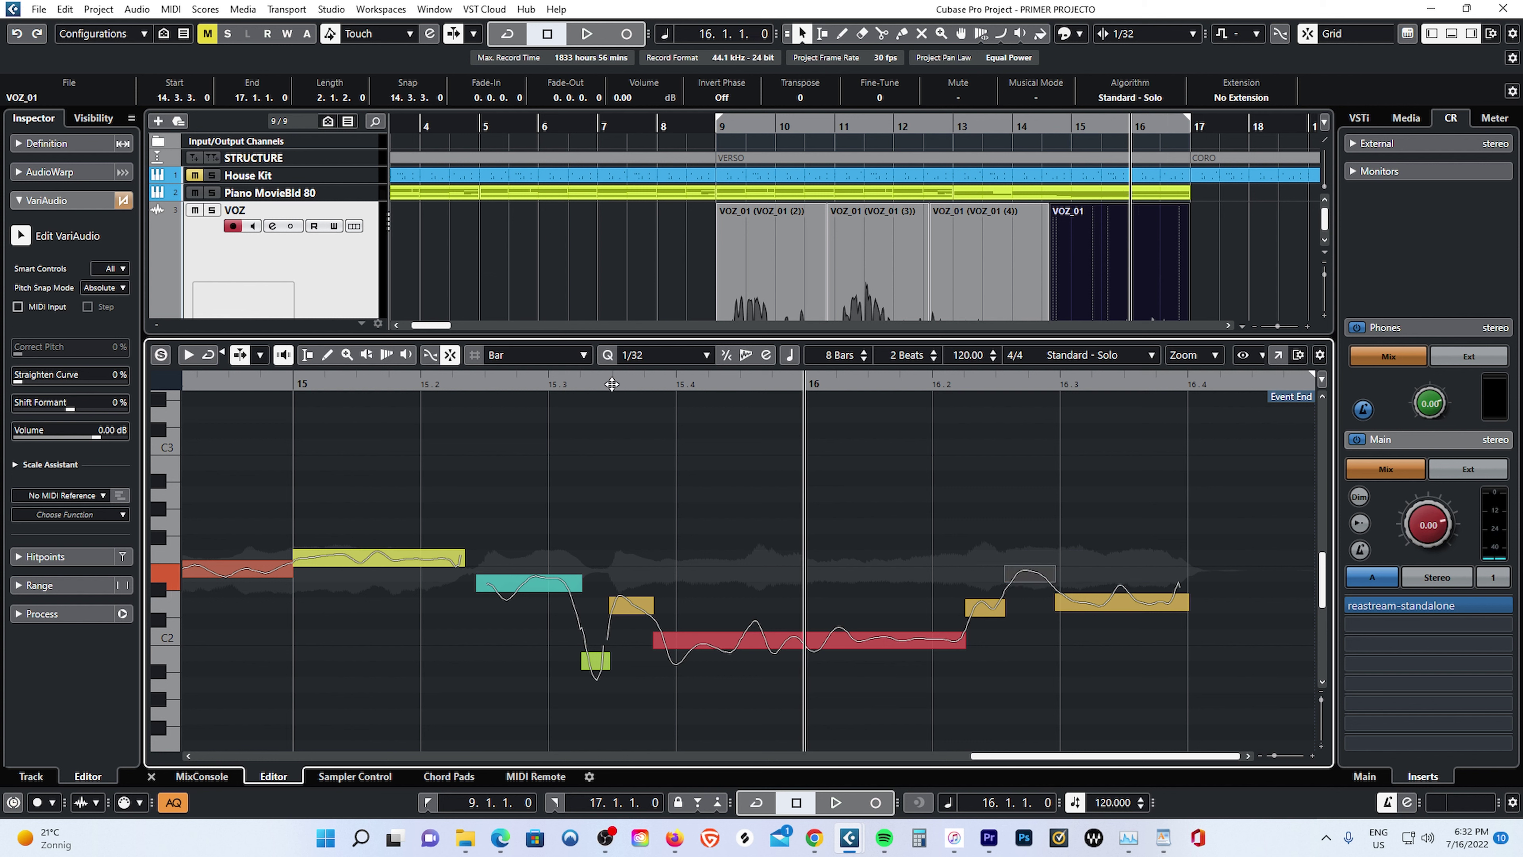
key(space)
key(space)
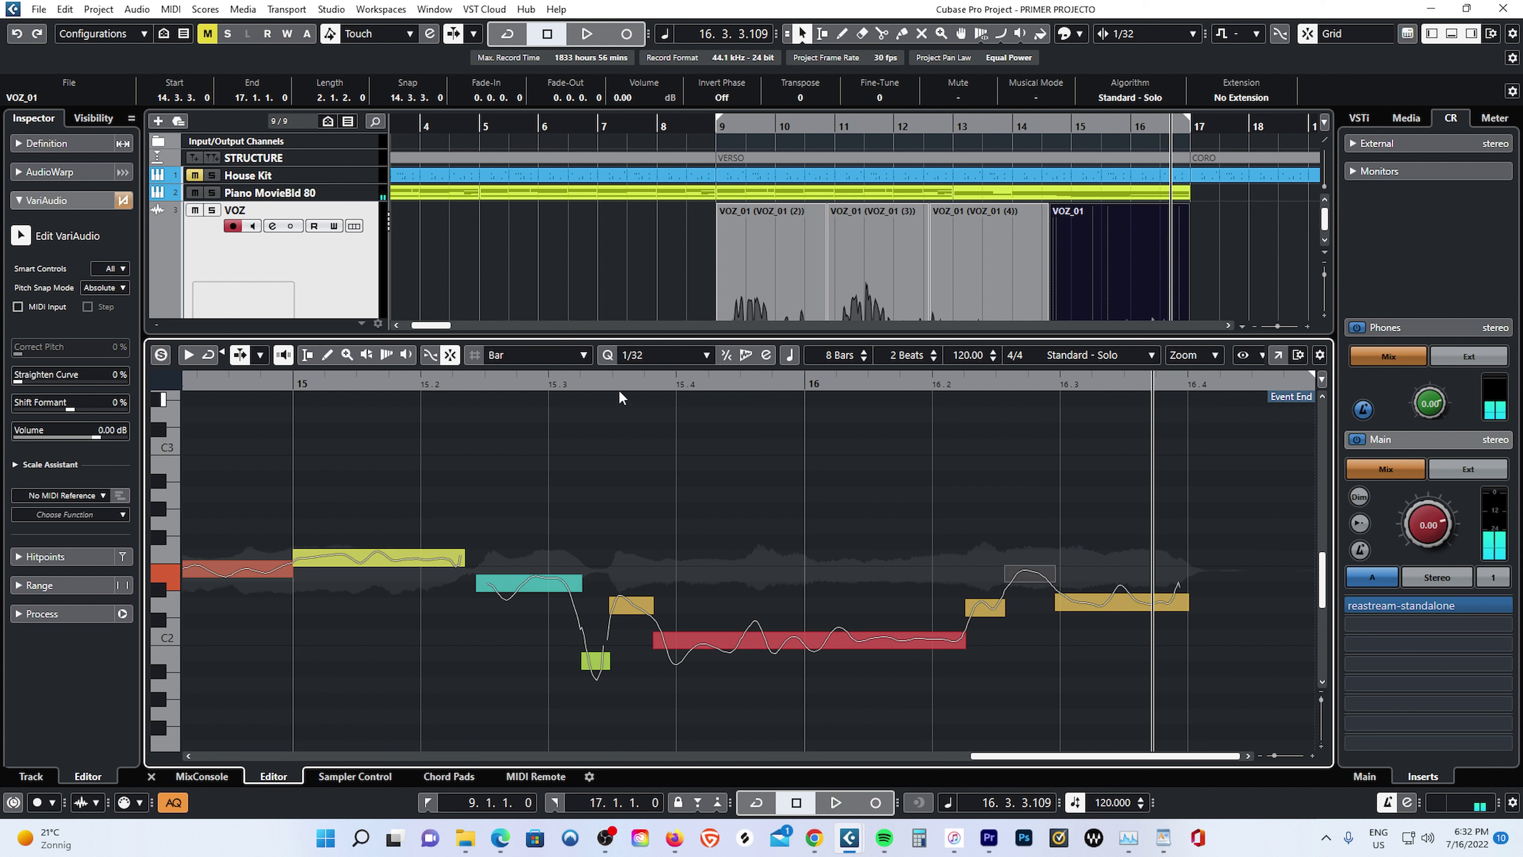
click(624, 382)
key(space)
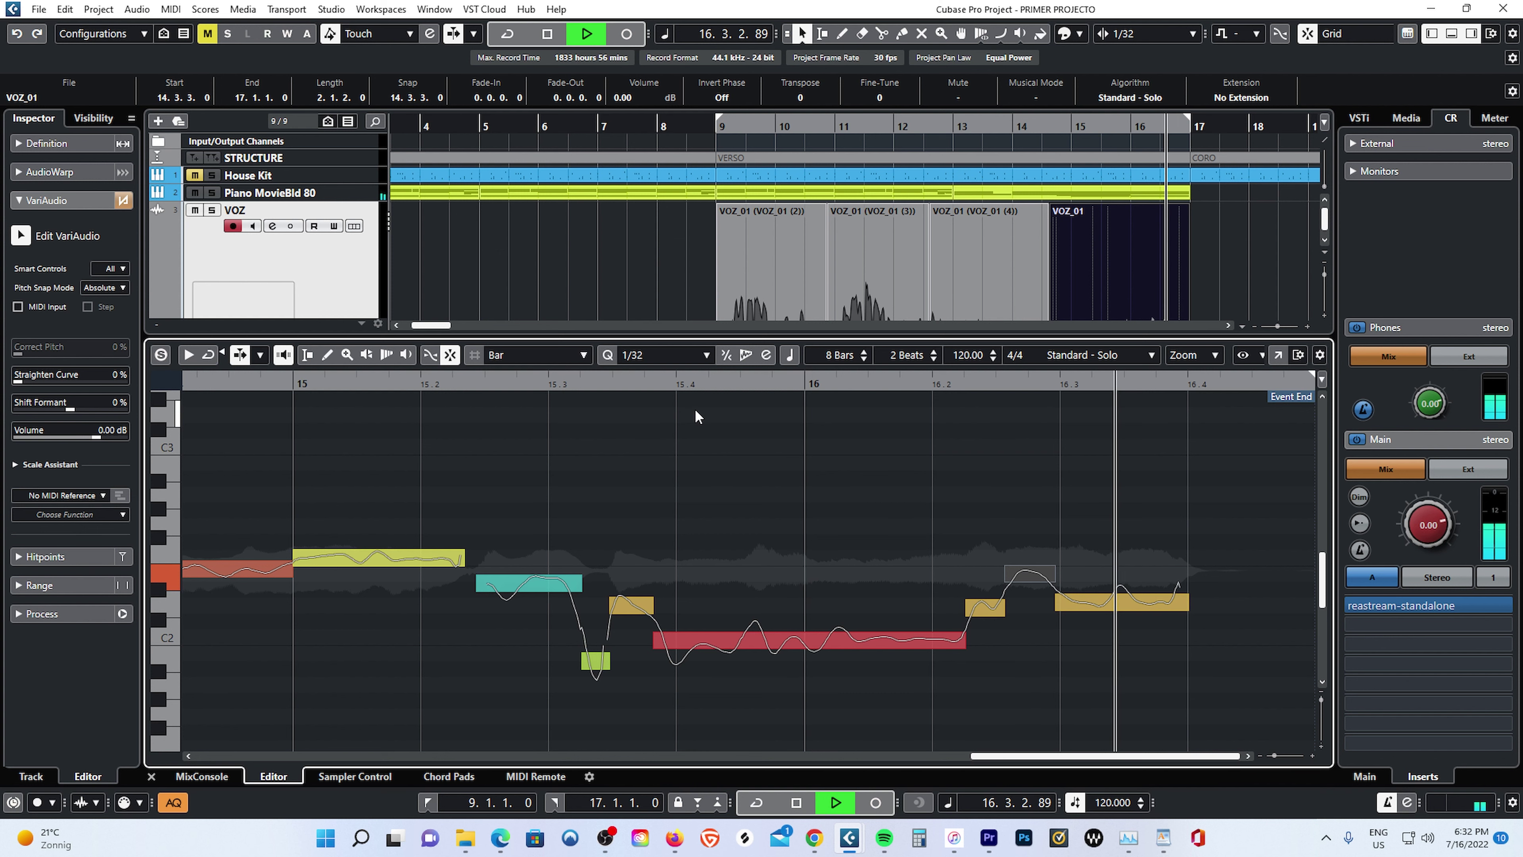
key(space)
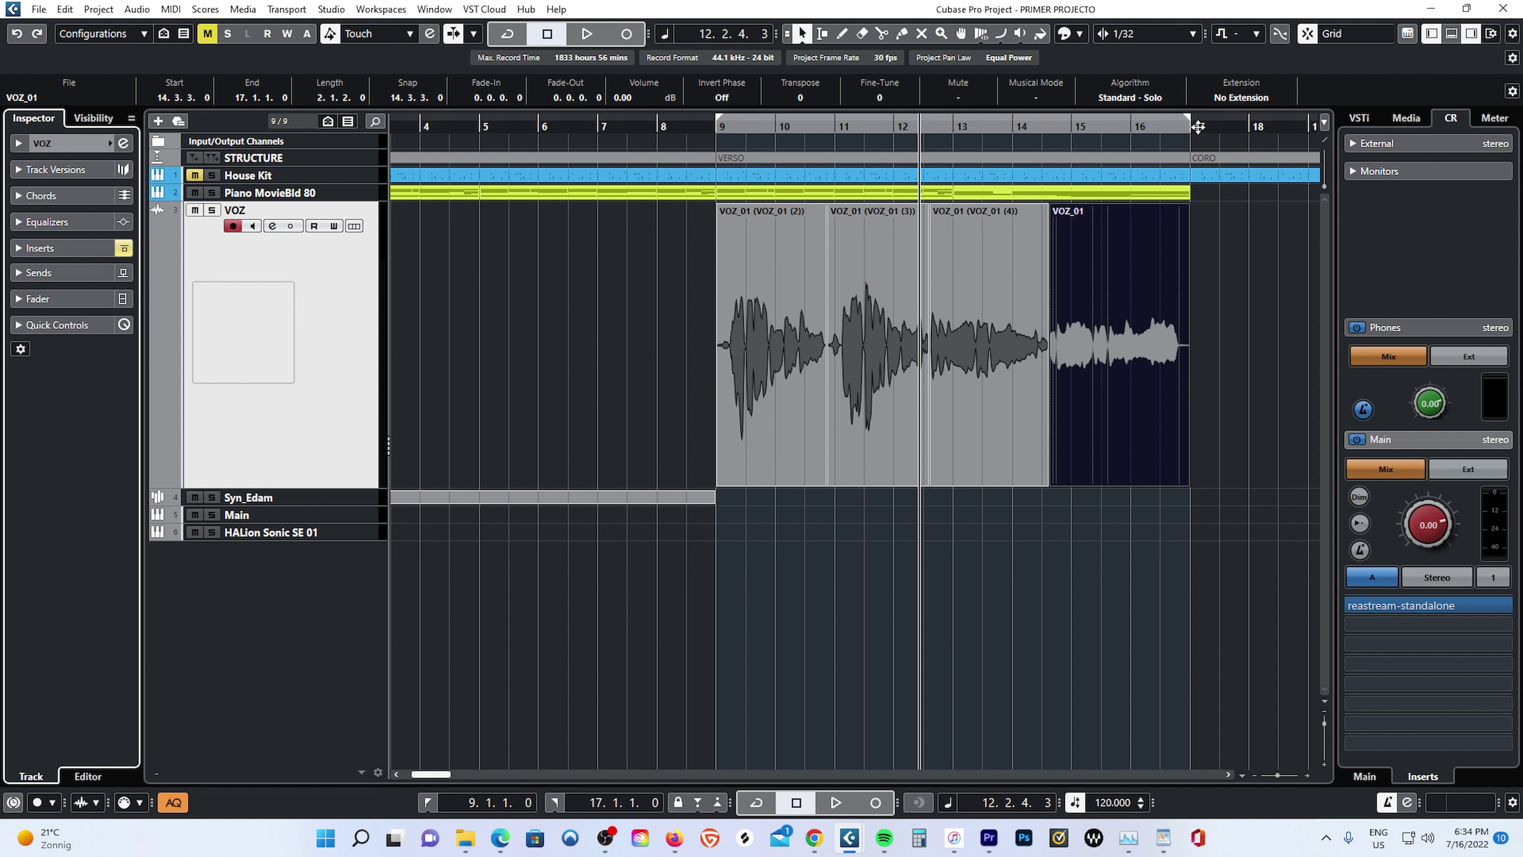
Play the corrected vocal in the arrangement from bar 9 to its end, with the VOZ track soloed during playback.
drag(1199, 126, 1201, 130)
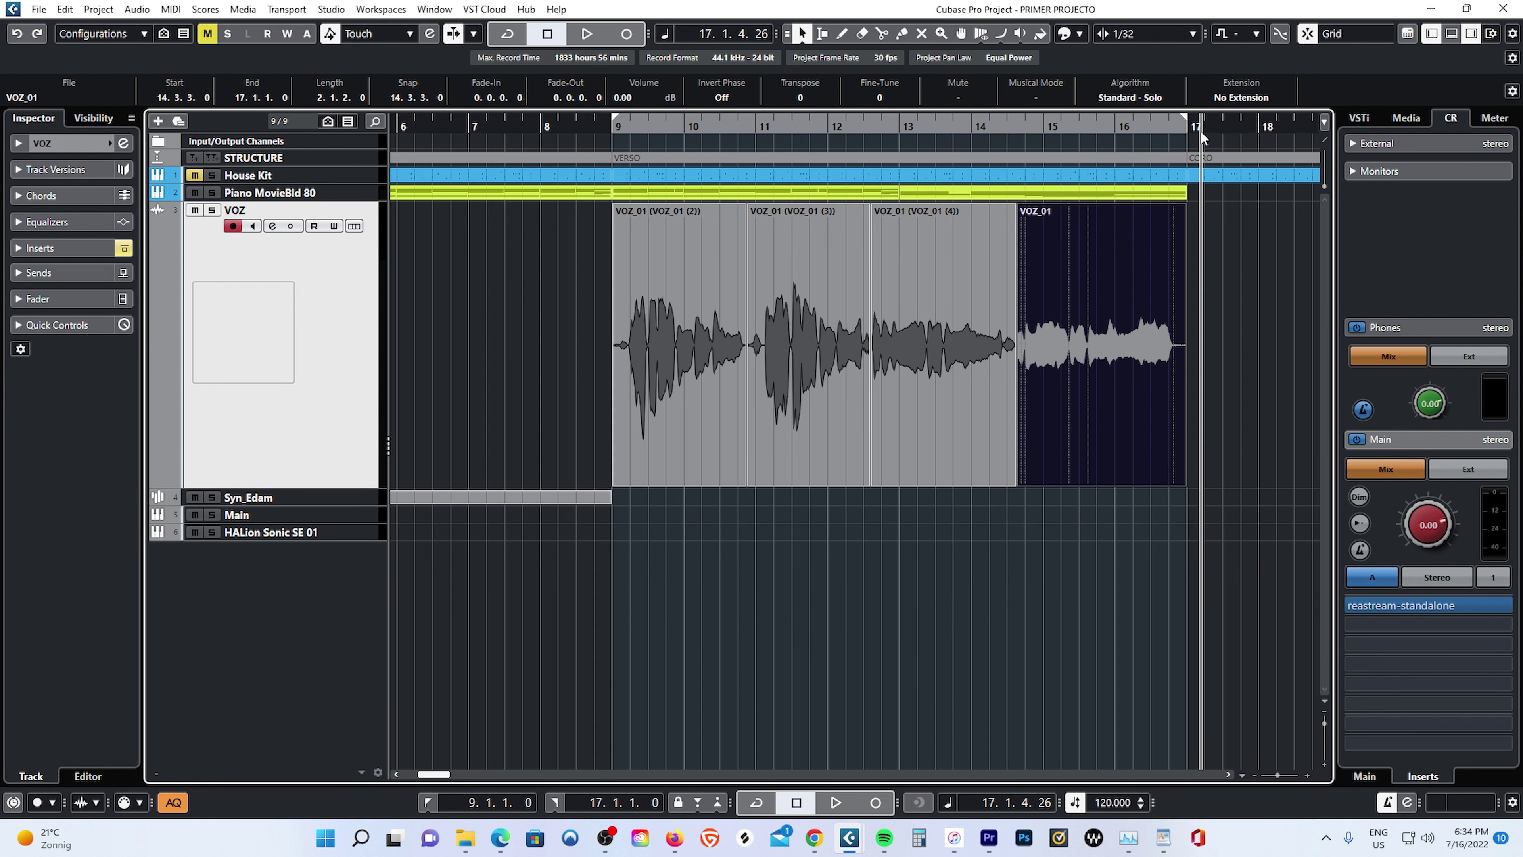
click(1201, 130)
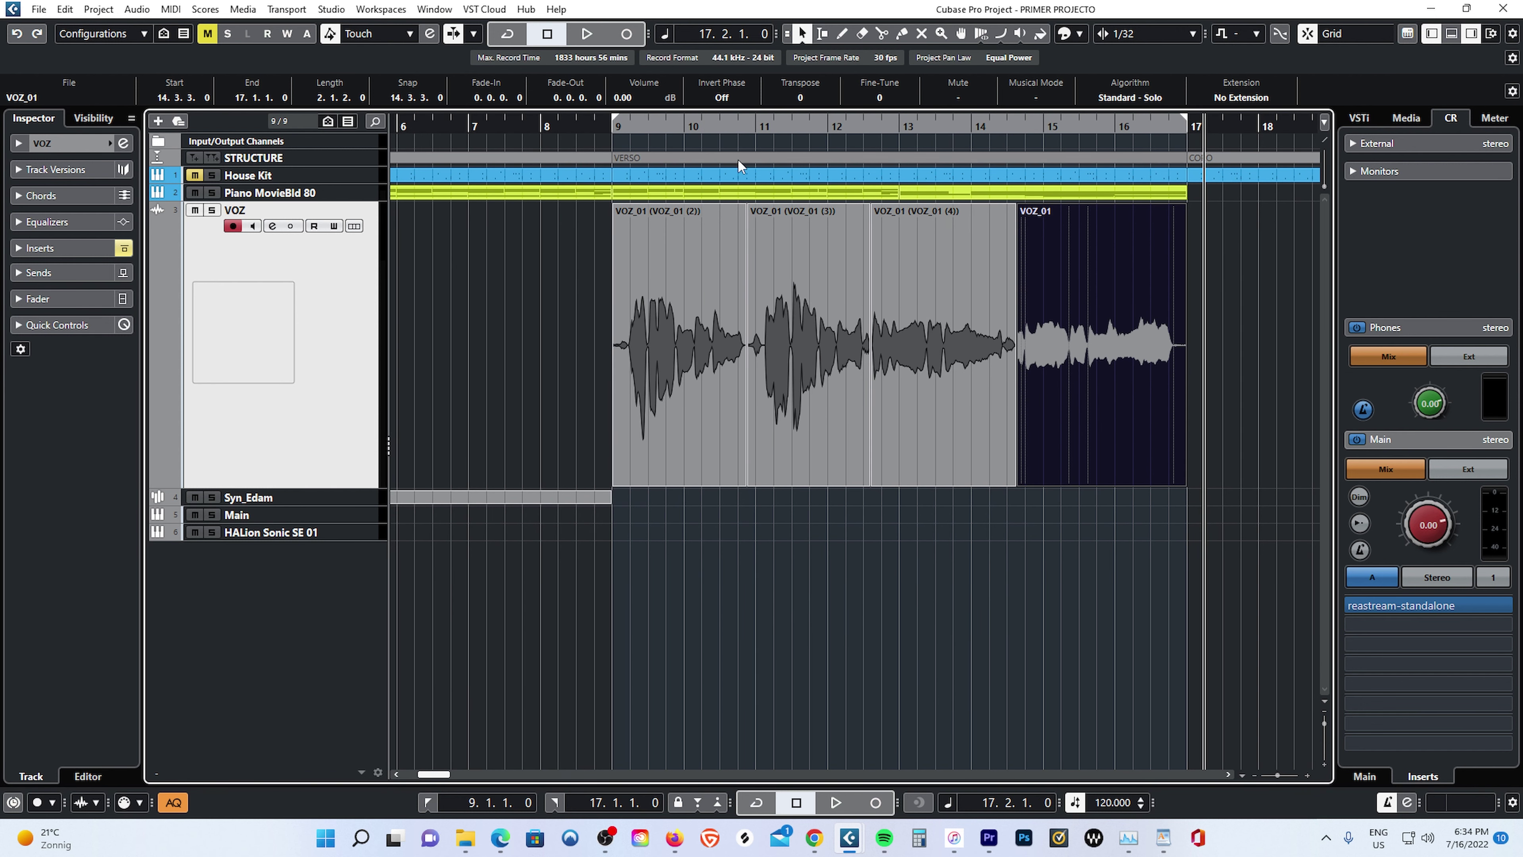
click(610, 128)
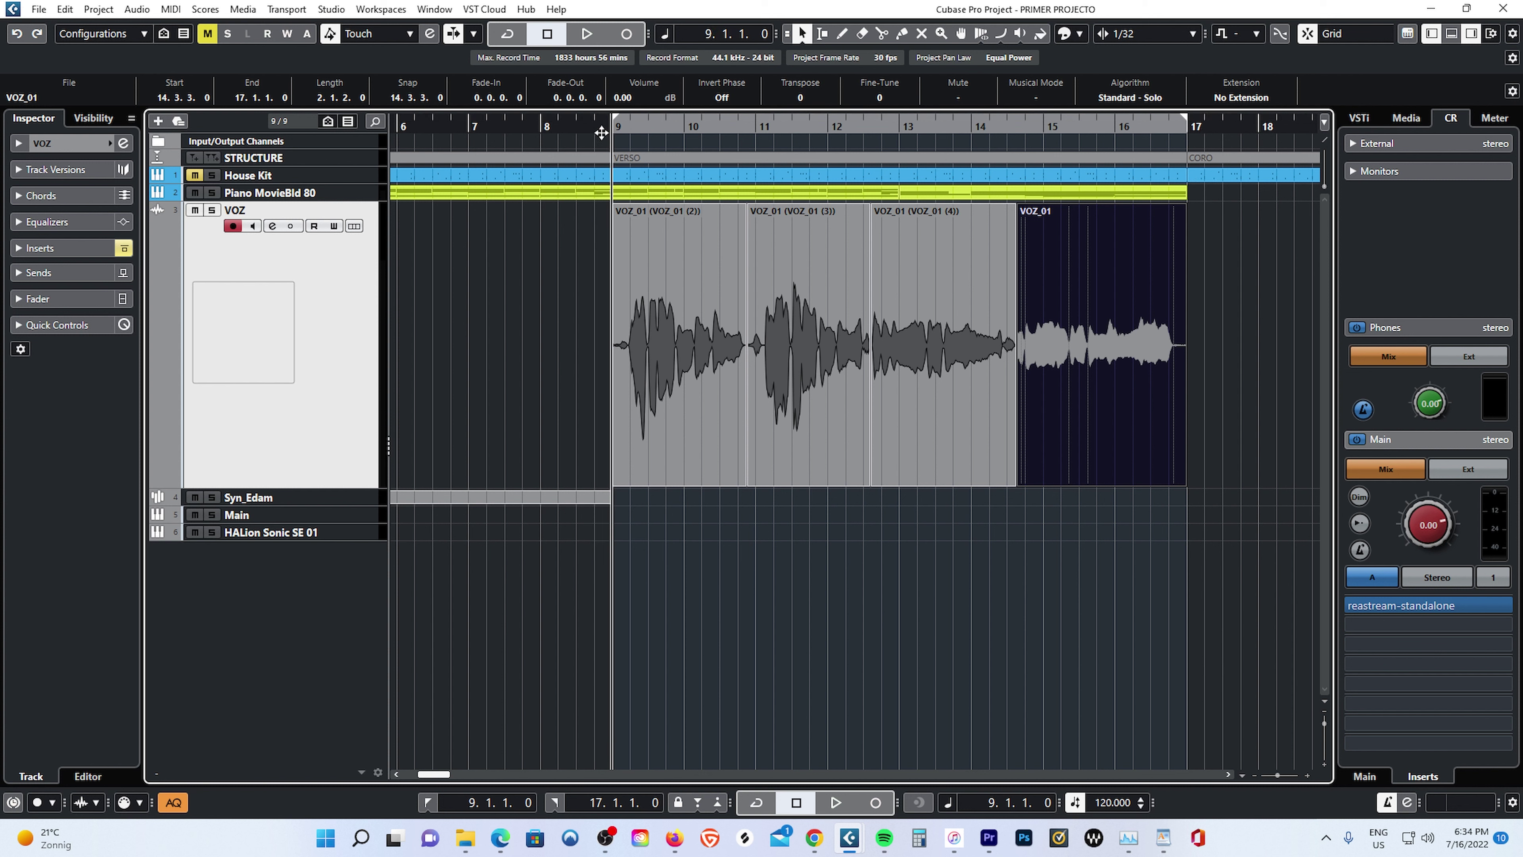
key(space)
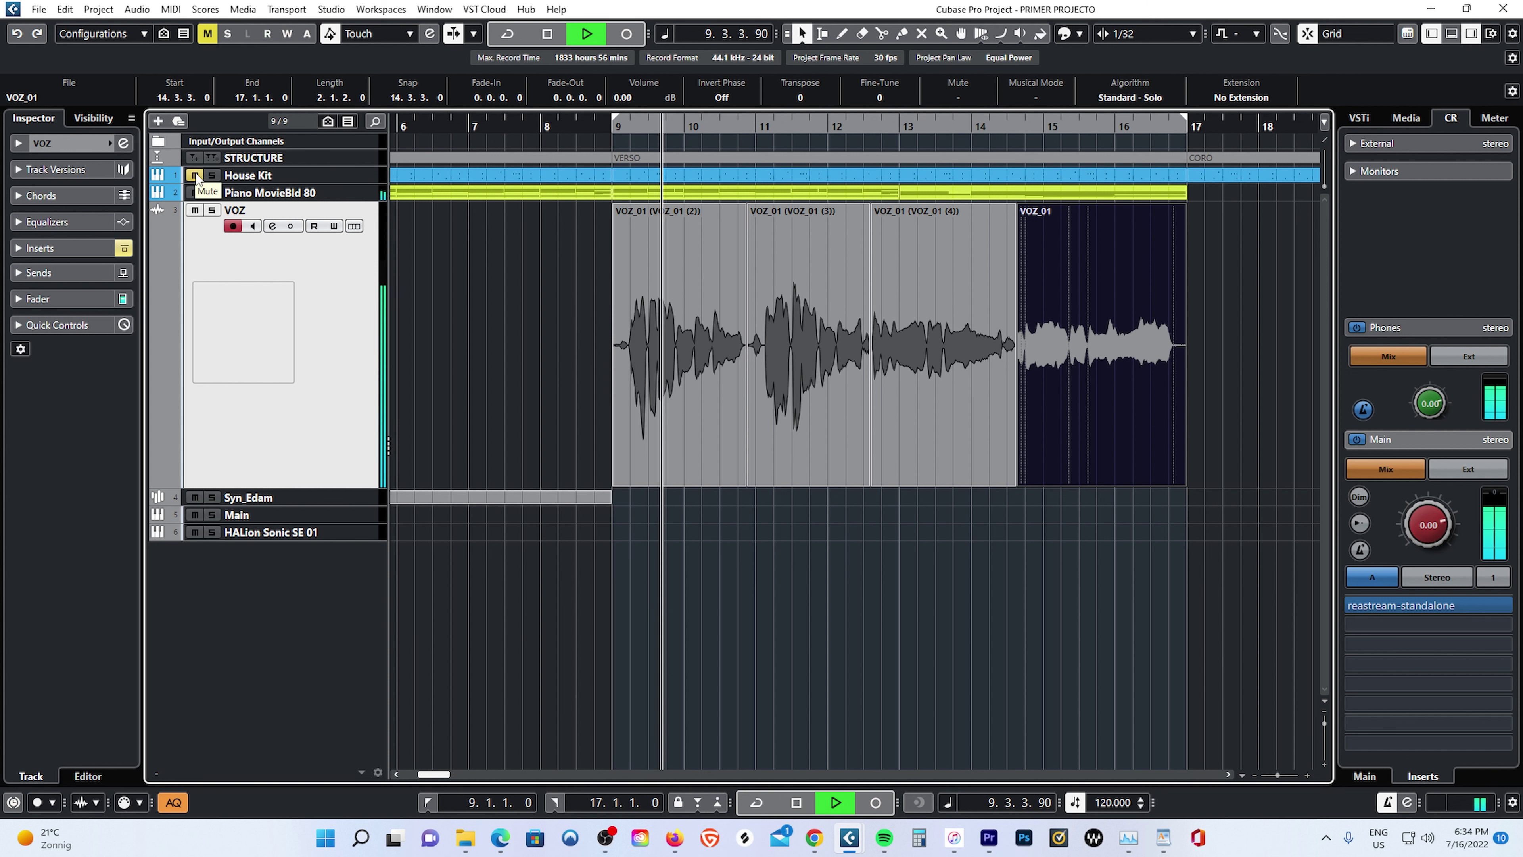
click(213, 210)
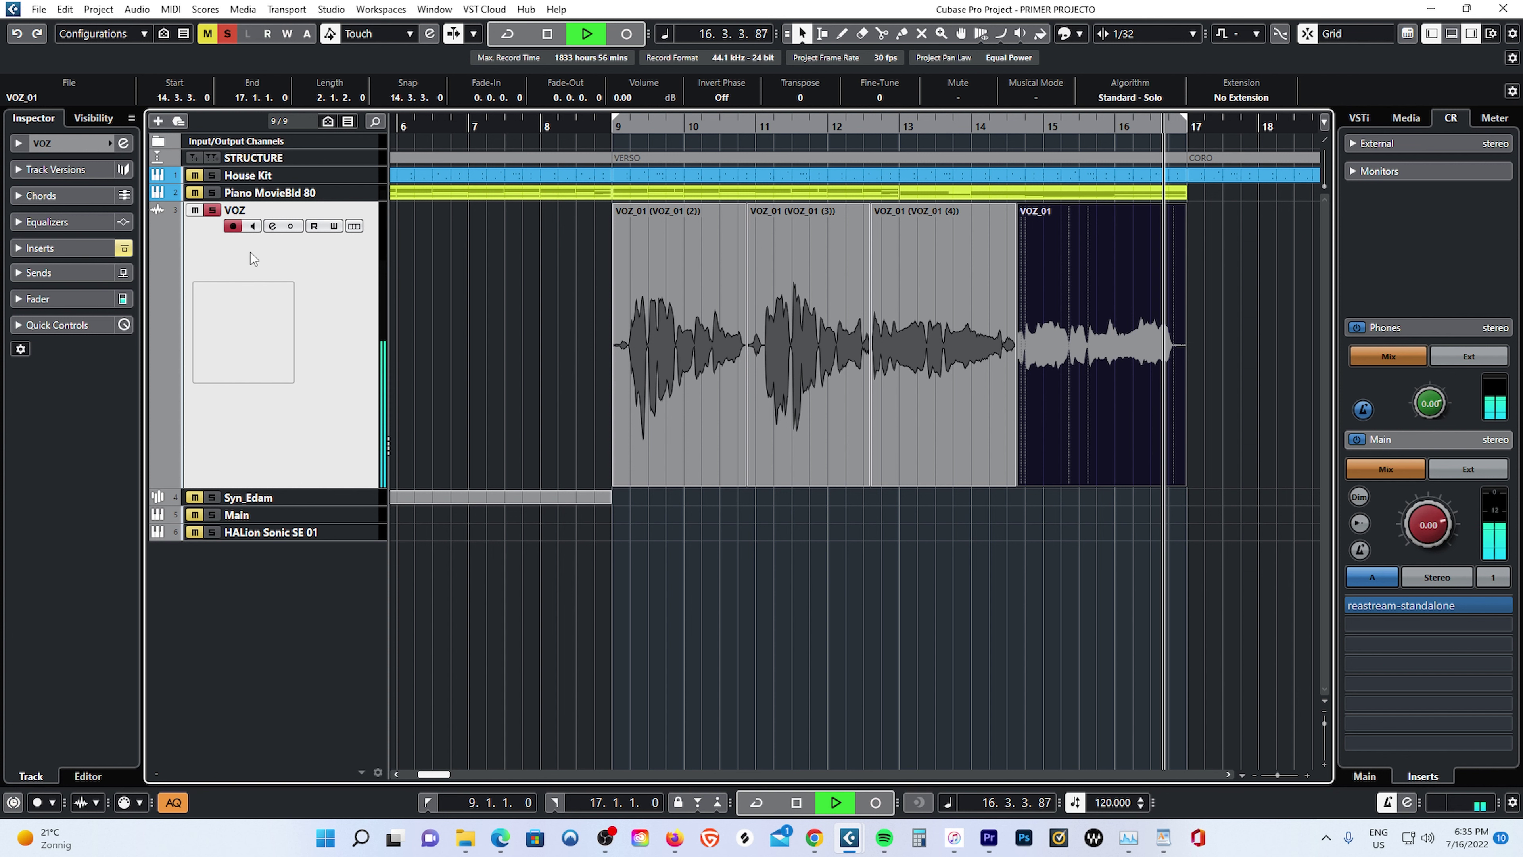
key(space)
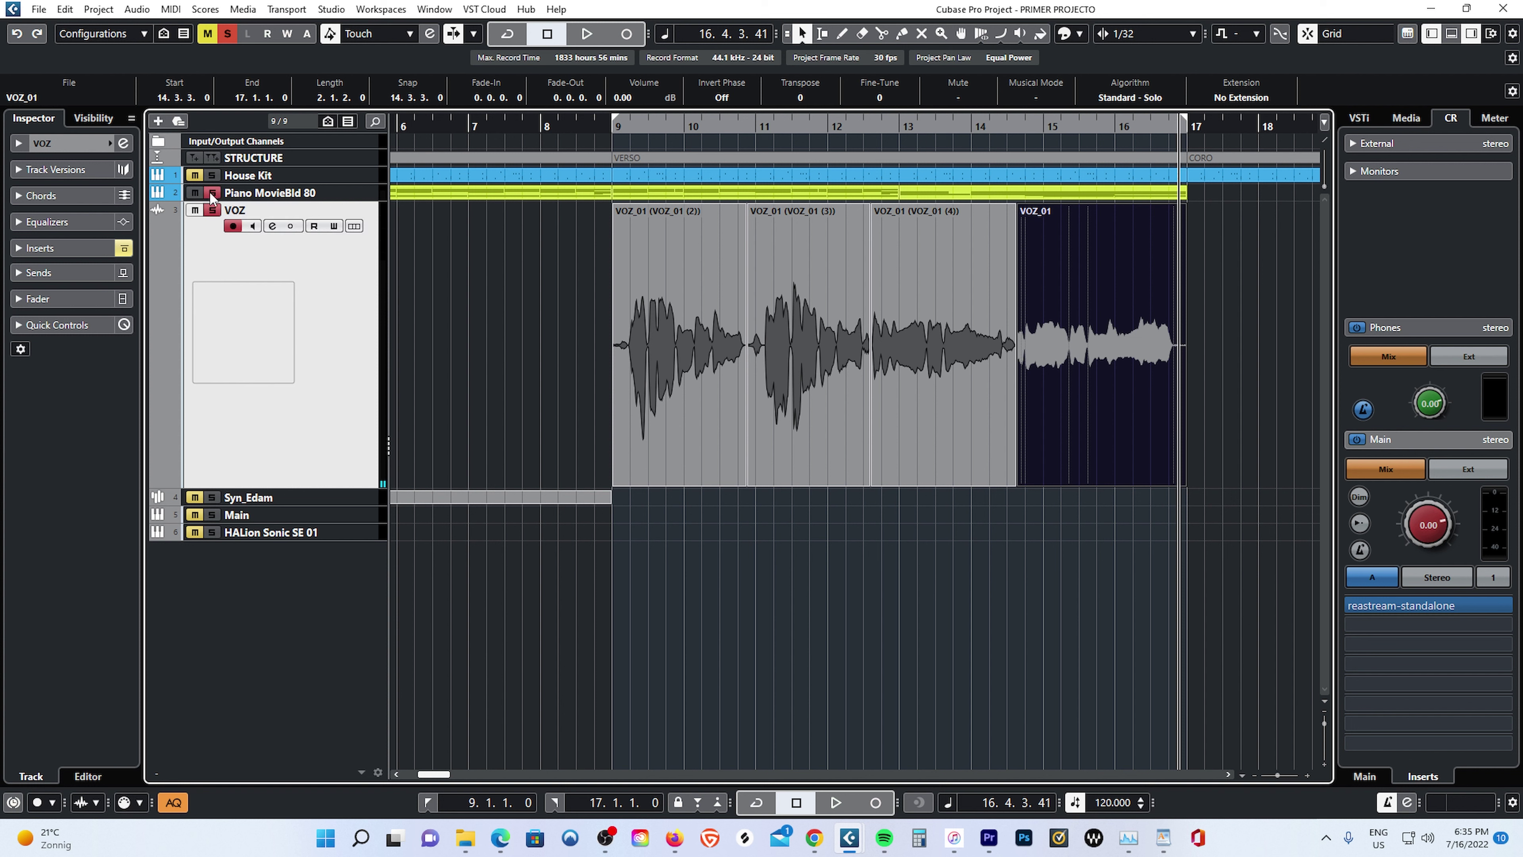
Clear the solo on the Piano MovieBld 80 and VOZ tracks and place the playback position at 8.4.1.
click(213, 193)
click(212, 210)
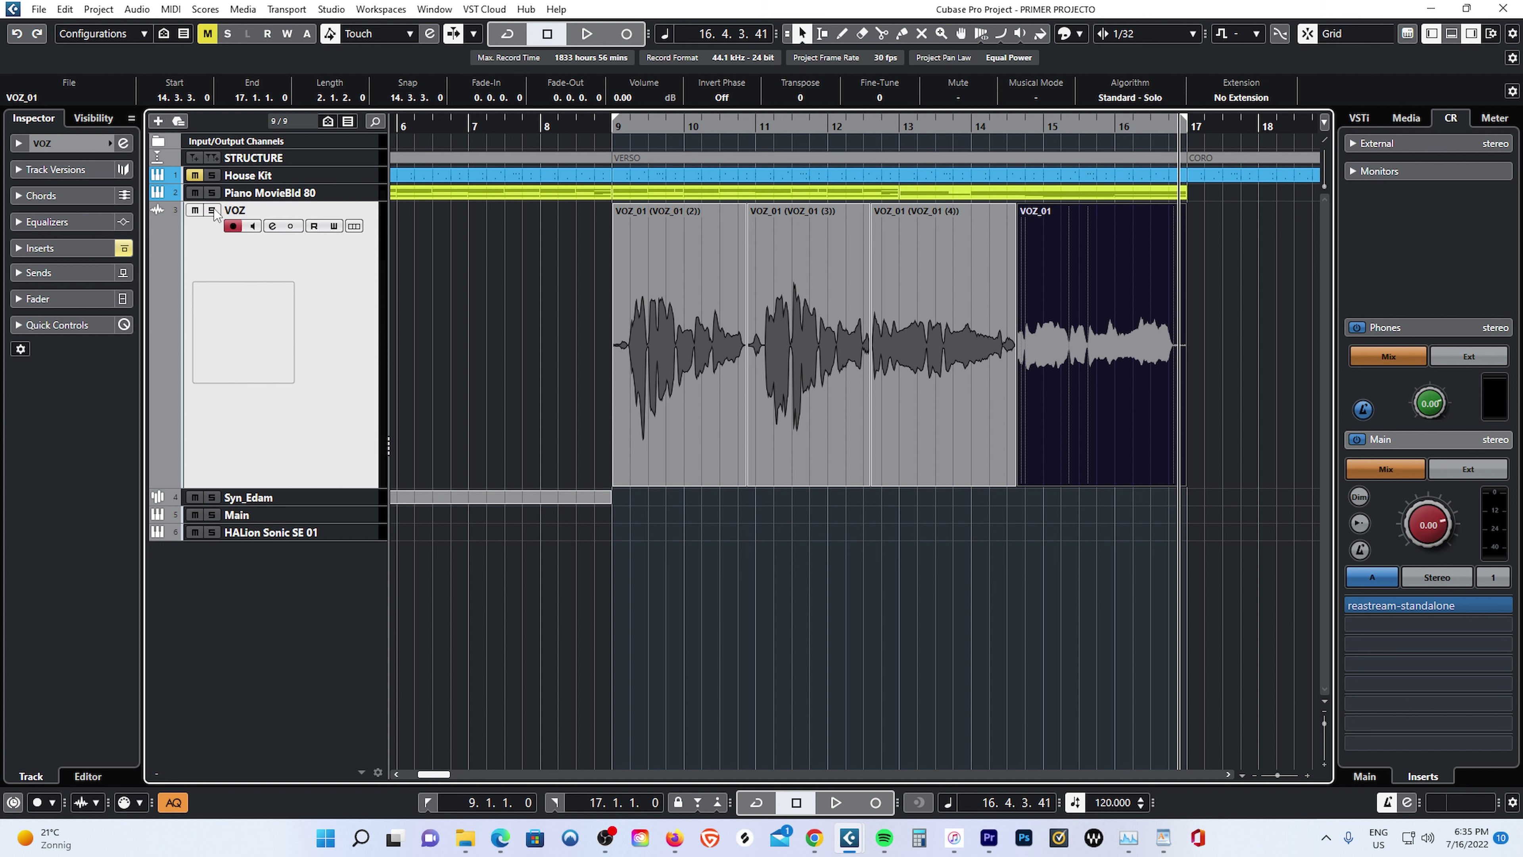
click(590, 127)
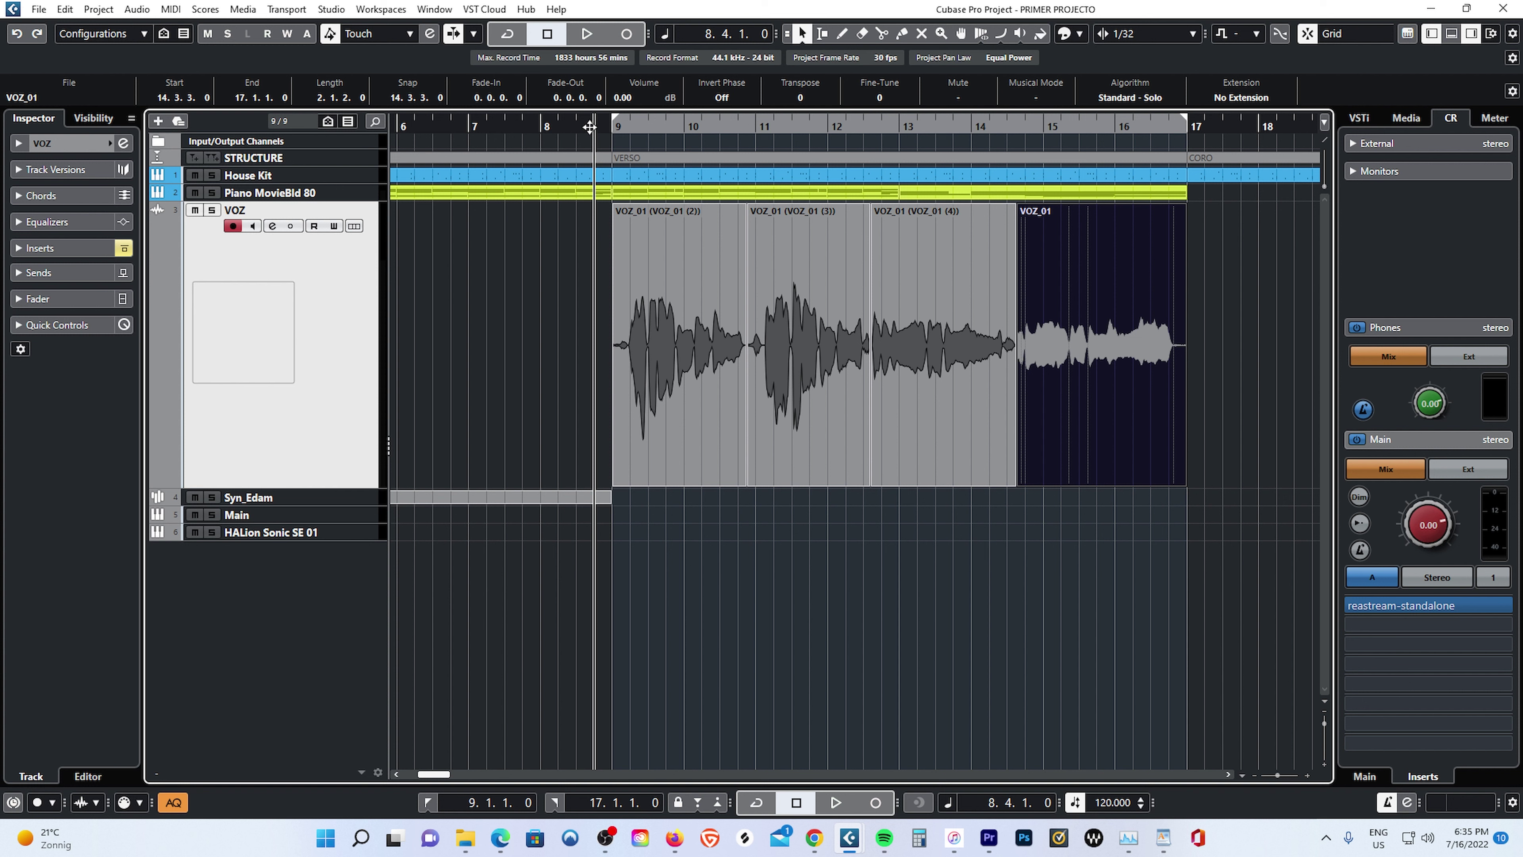